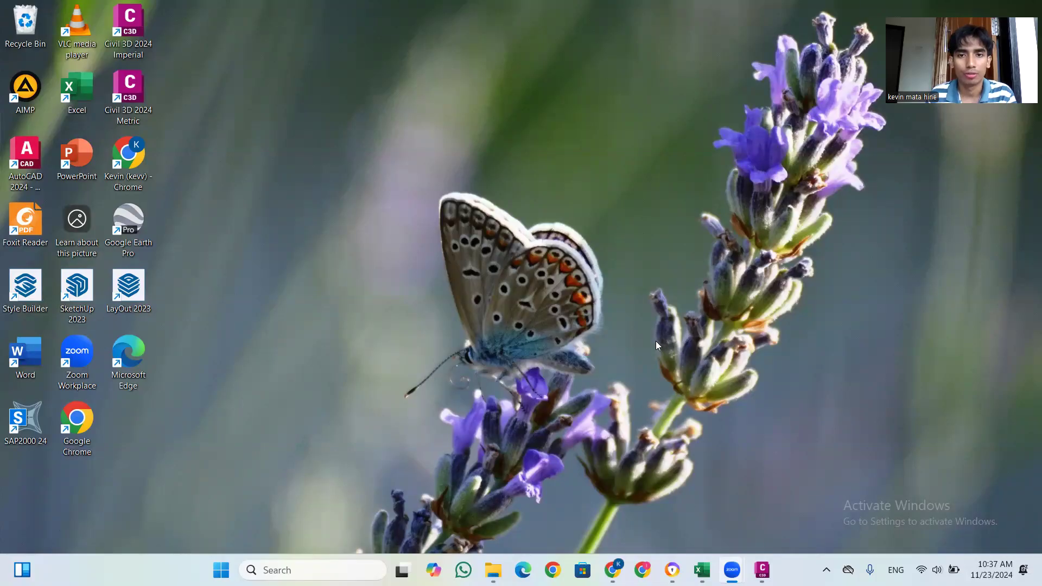
# Switch to the KONTUR LATIHAN drawing in Civil 3D and examine the road alignment across the contours, ending at its start point
pyautogui.click(762, 570)
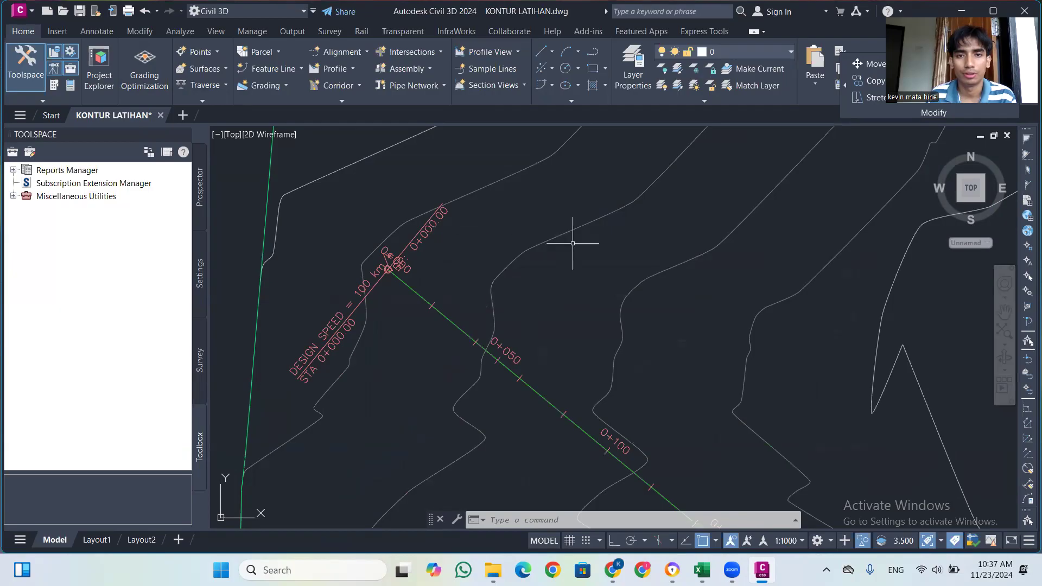
pyautogui.scroll(-5, 535, 250)
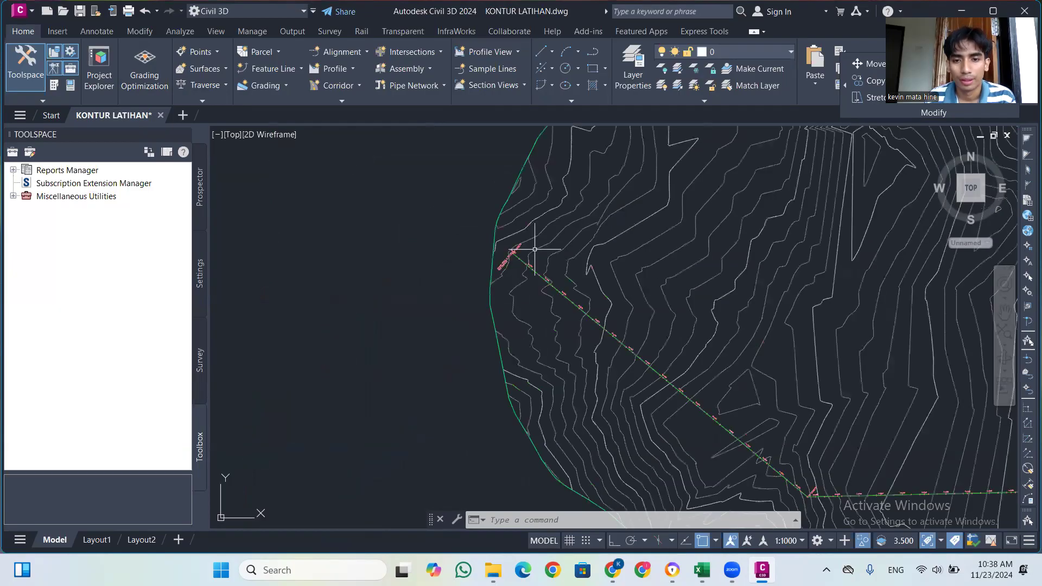
pyautogui.scroll(4, 690, 271)
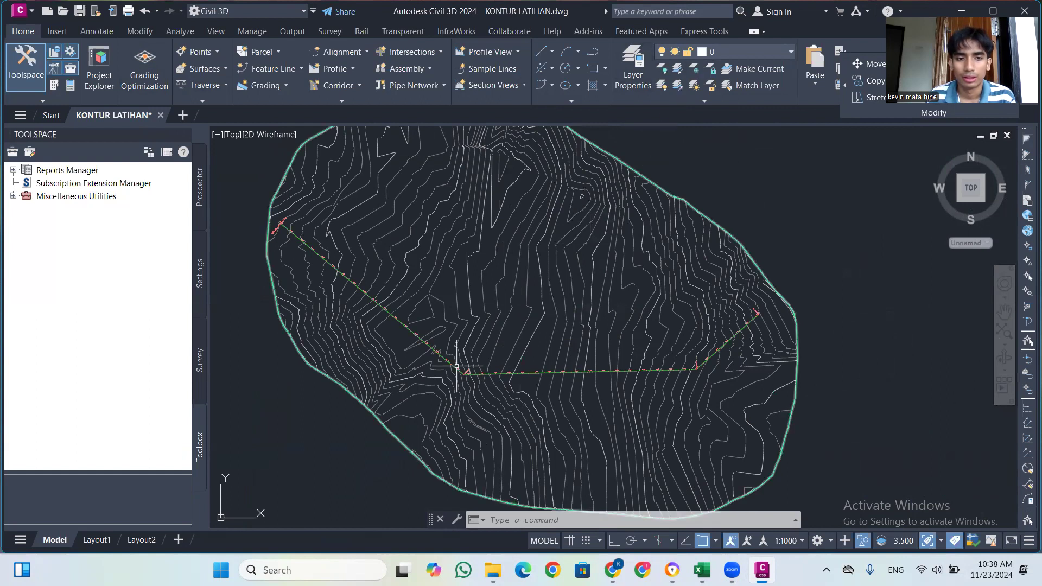
pyautogui.scroll(4, 263, 219)
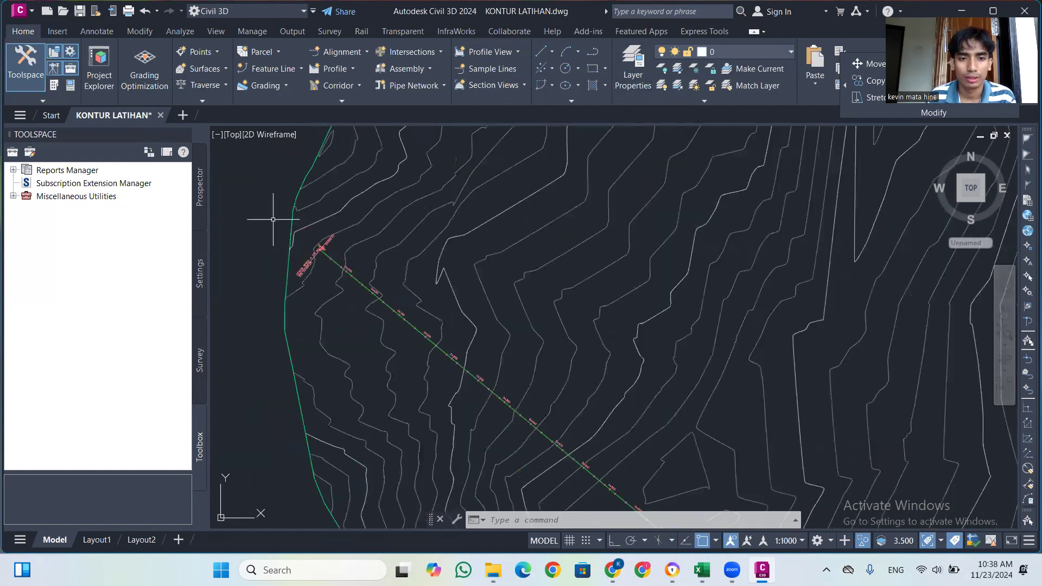
pyautogui.scroll(3, 298, 231)
pyautogui.scroll(3, 307, 246)
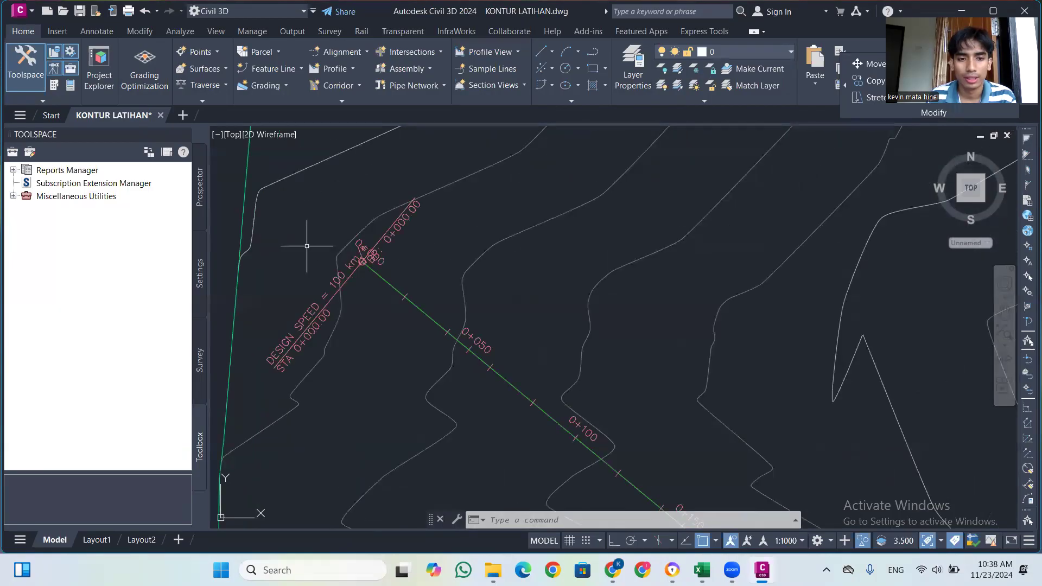
pyautogui.scroll(2, 341, 252)
pyautogui.scroll(-6, 352, 266)
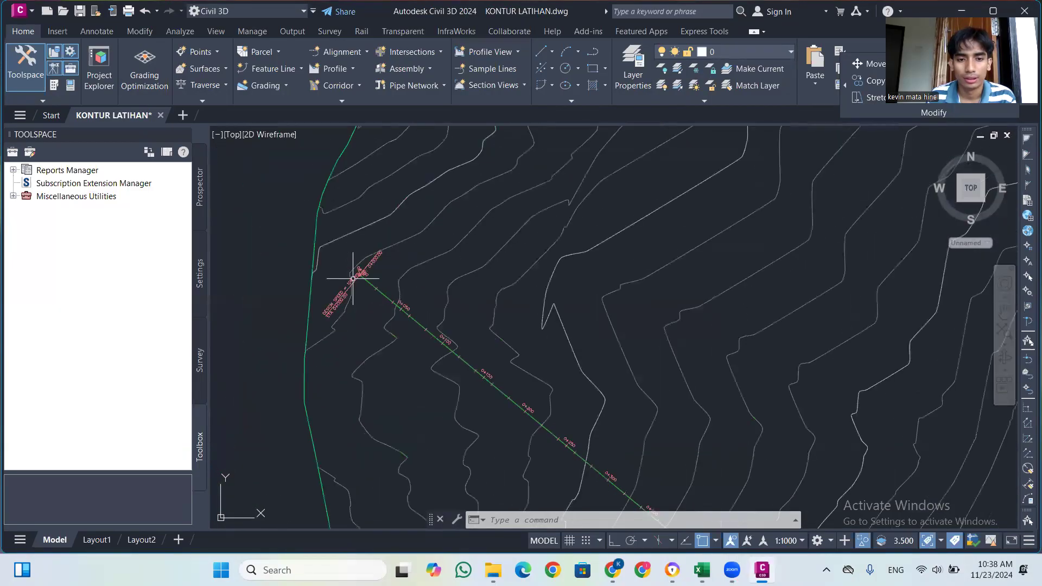
pyautogui.scroll(9, 355, 275)
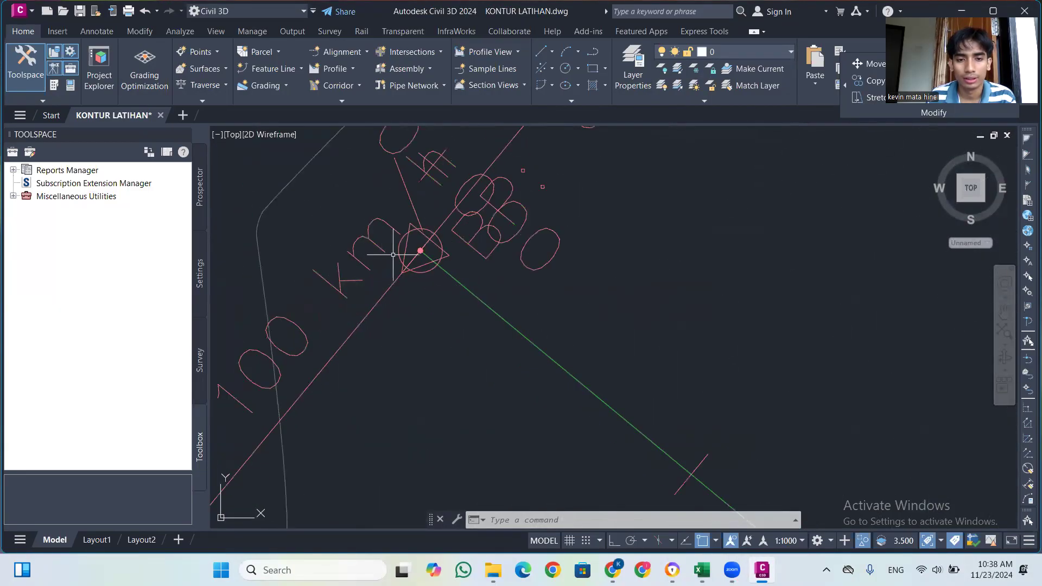
# Query the coordinates of the alignment's start point (BP) with the ID command, snapping to its endpoint
pyautogui.moveTo(648, 214)
pyautogui.write('i')
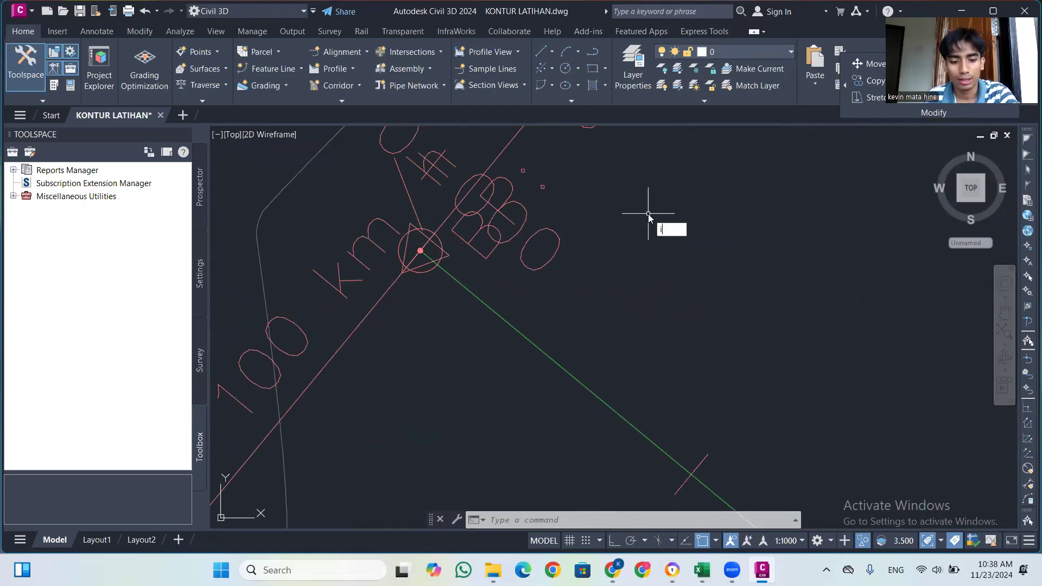
pyautogui.write('d')
pyautogui.press('Return')
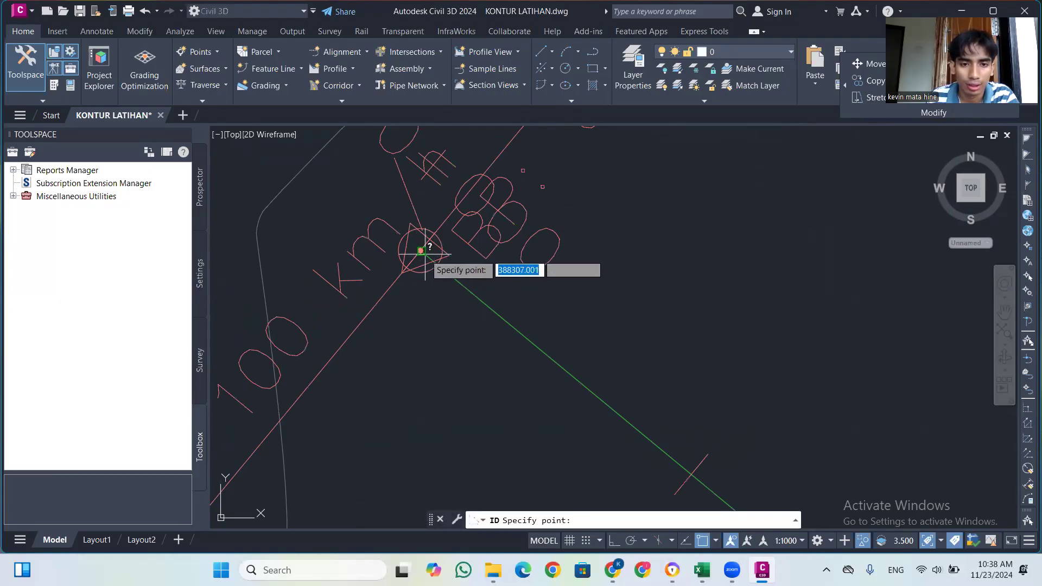
pyautogui.scroll(6, 421, 250)
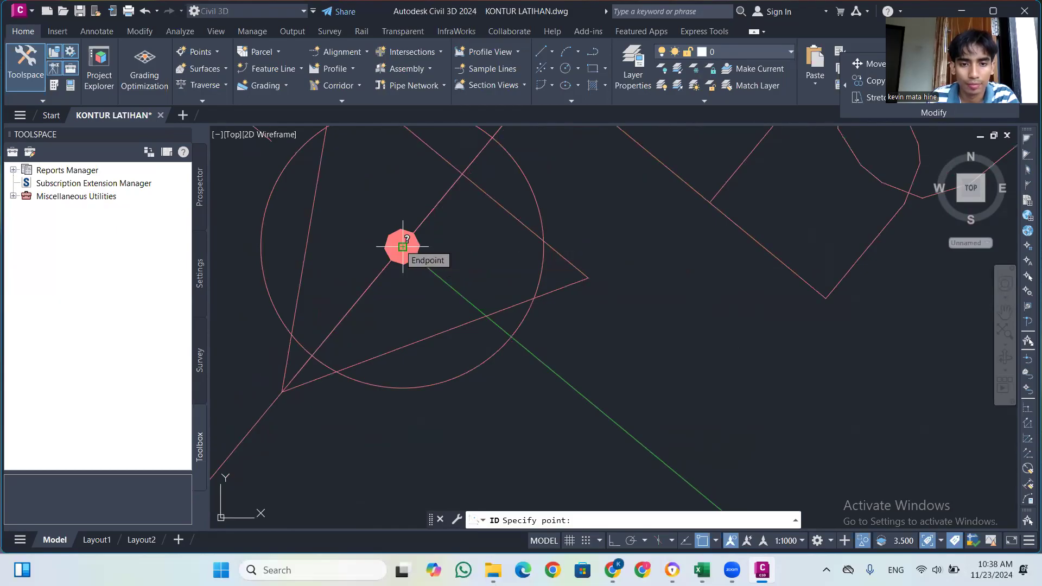
pyautogui.click(401, 245)
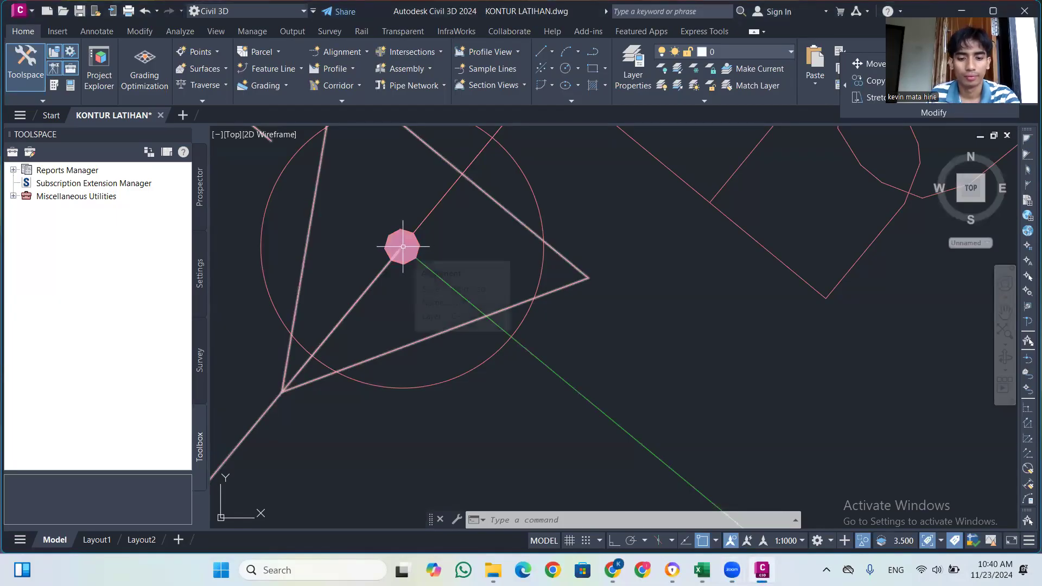
# Repeat the ID coordinate query on the endpoint at the alignment's beginning
pyautogui.write('B')
pyautogui.press('Escape')
pyautogui.write('id')
pyautogui.press('Return')
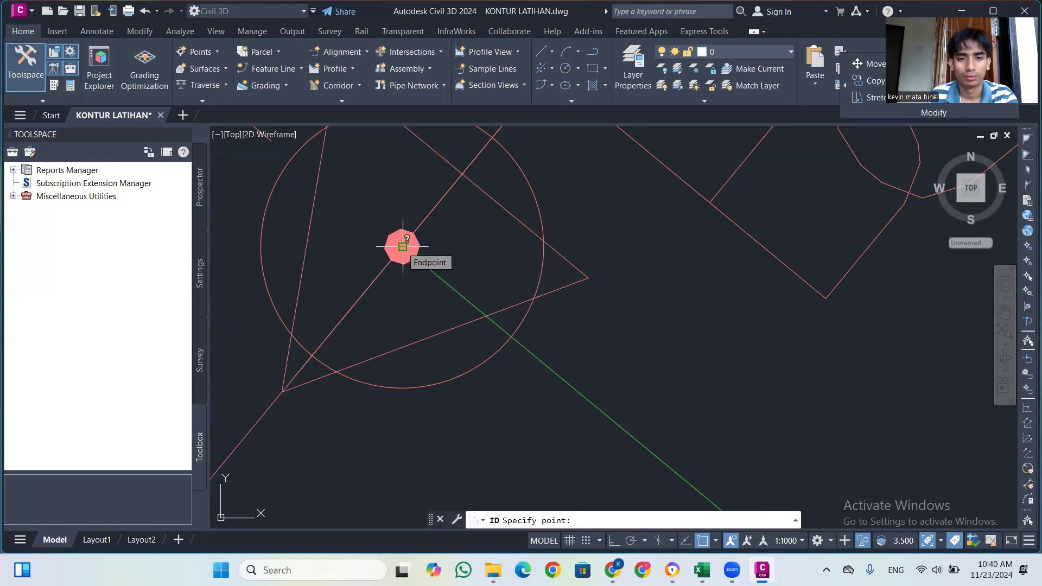
pyautogui.click(402, 247)
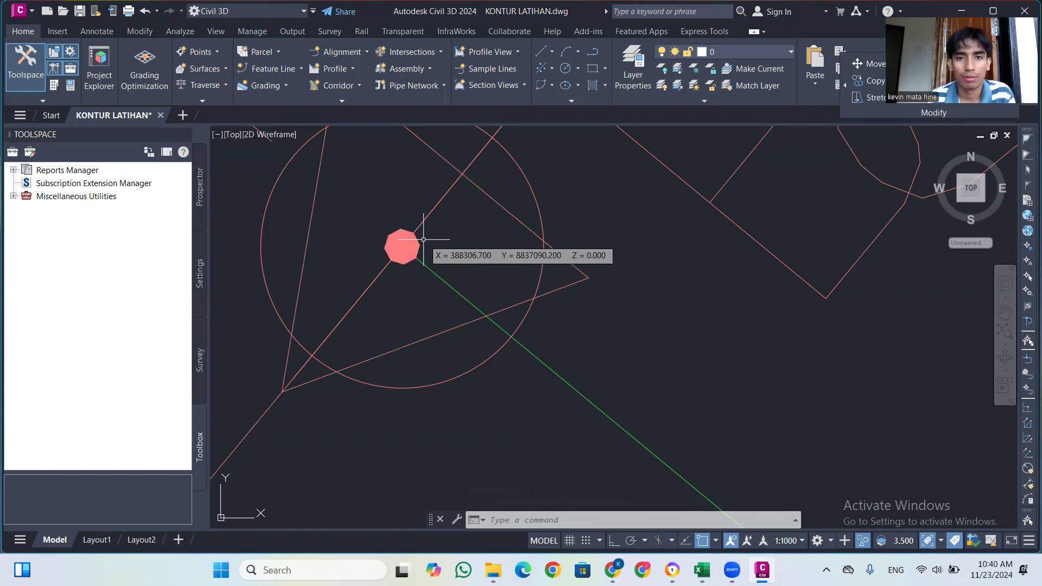
pyautogui.click(634, 82)
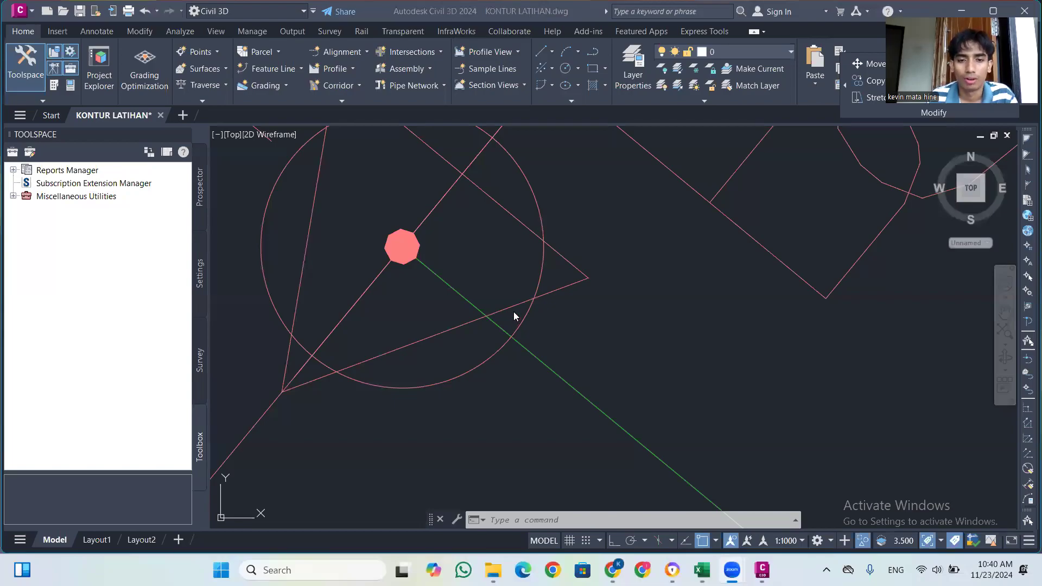
# Query the coordinates of the alignment's first intersection point (PI) with the ID command
pyautogui.scroll(5, 514, 313)
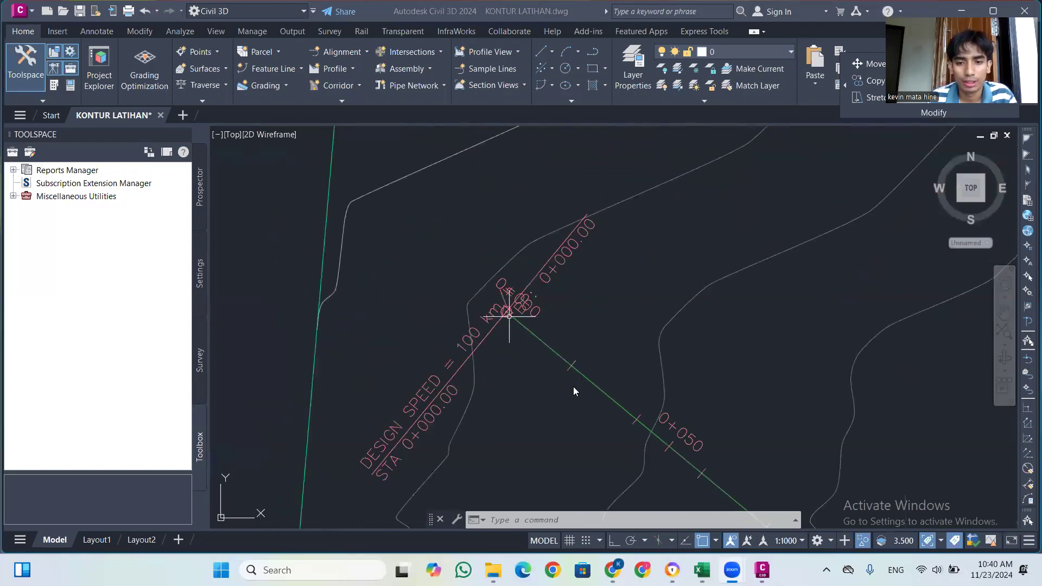
pyautogui.scroll(-3, 573, 387)
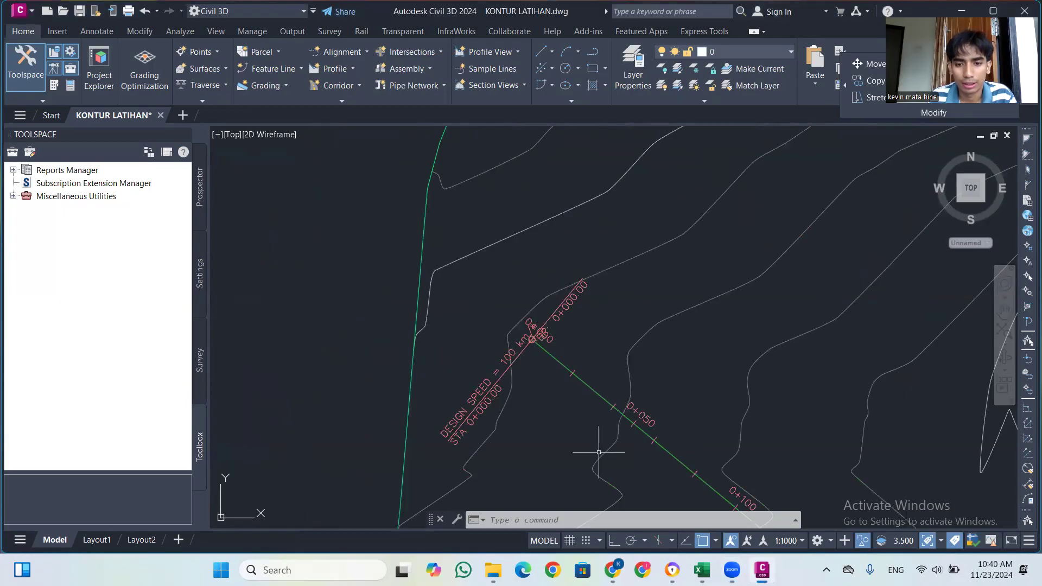
pyautogui.scroll(3, 565, 424)
pyautogui.moveTo(339, 174)
pyautogui.mouseDown(button='middle')
pyautogui.moveTo(542, 419)
pyautogui.moveTo(354, 214)
pyautogui.mouseUp(button='middle')
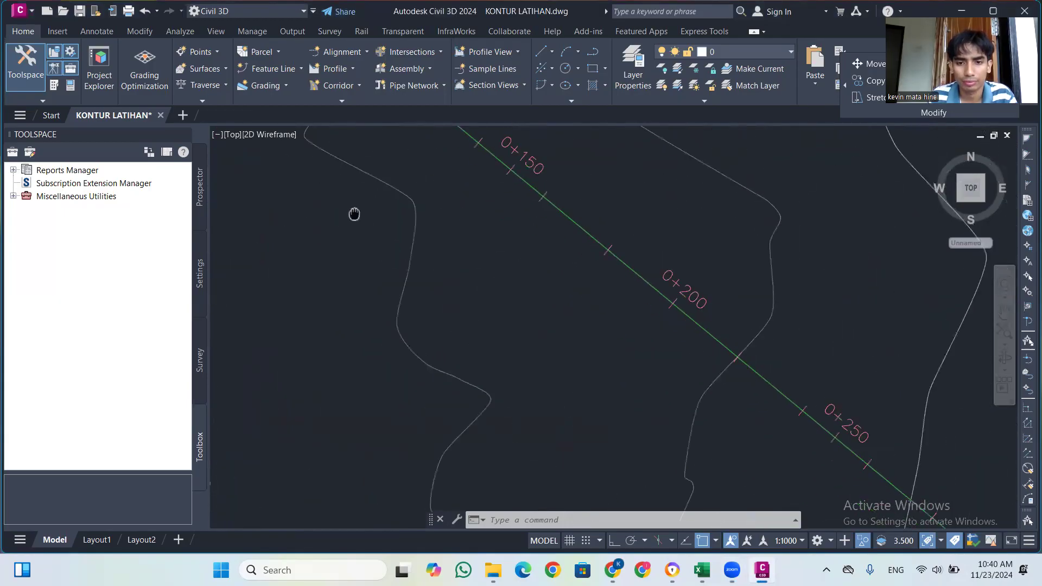
pyautogui.scroll(-6, 350, 220)
pyautogui.scroll(4, 518, 337)
pyautogui.scroll(2, 404, 342)
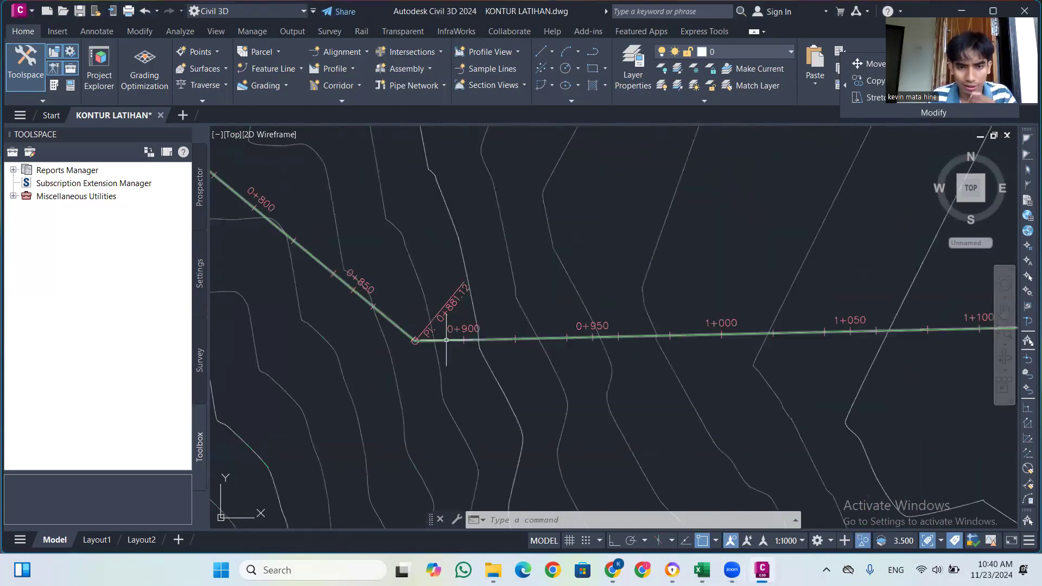
pyautogui.scroll(4, 407, 342)
pyautogui.scroll(3, 421, 315)
pyautogui.write('id')
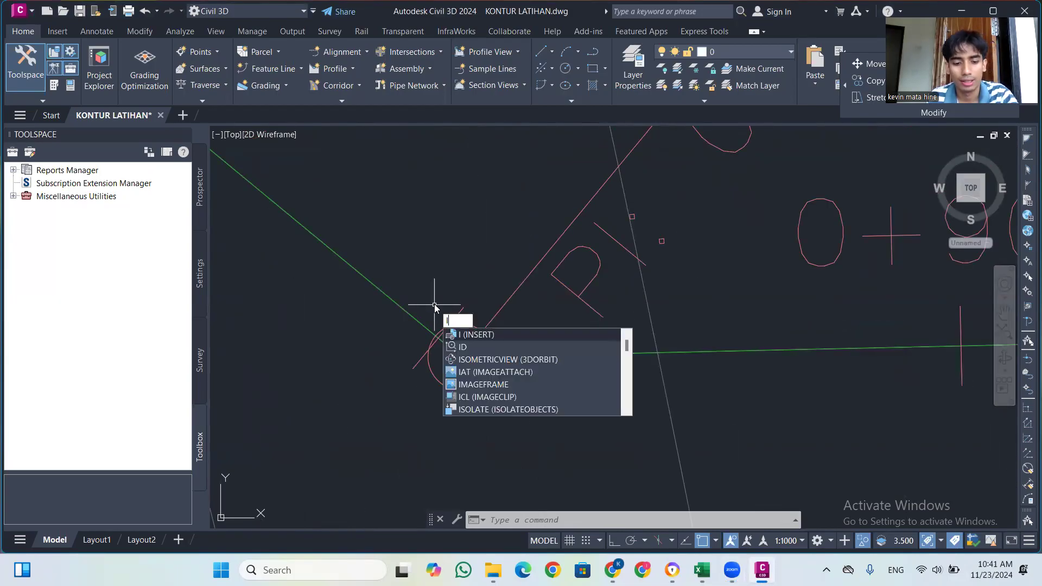
pyautogui.press('Return')
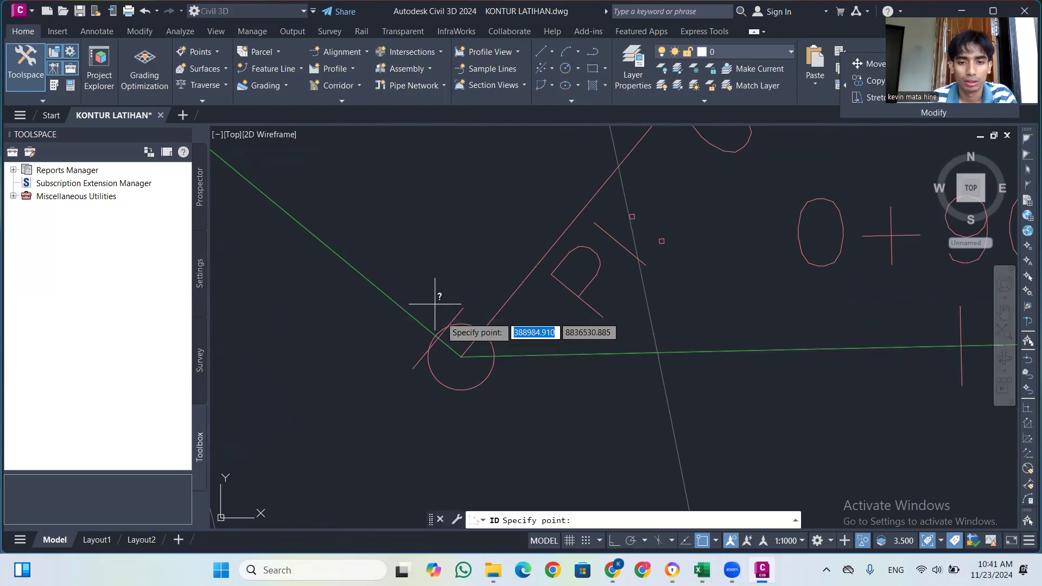
pyautogui.click(462, 356)
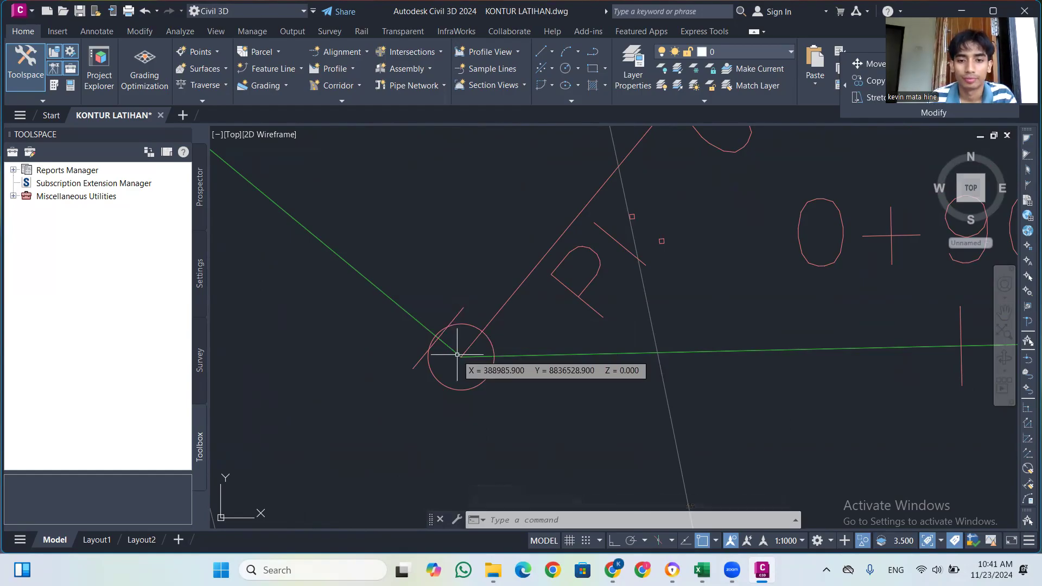
pyautogui.press('Escape')
# Query the coordinates of the alignment's second intersection point (PI) with the ID command
pyautogui.scroll(-10, 458, 354)
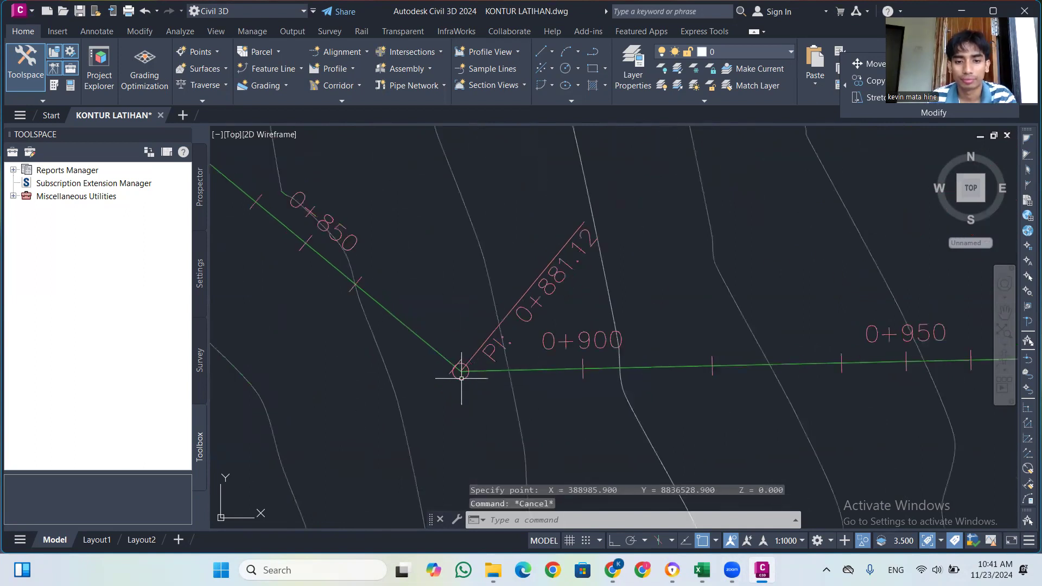
pyautogui.scroll(10, 673, 389)
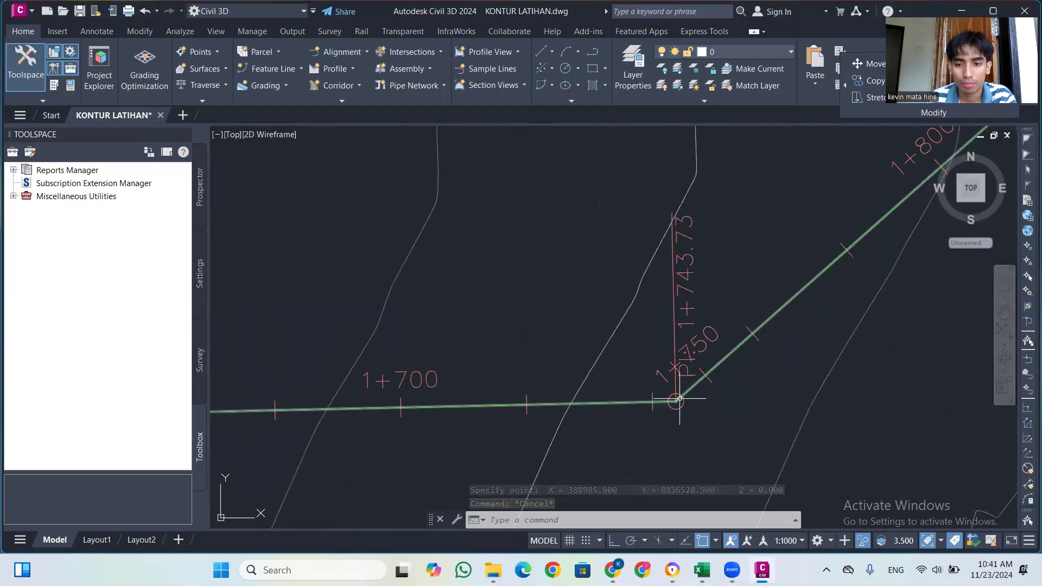
pyautogui.scroll(6, 675, 401)
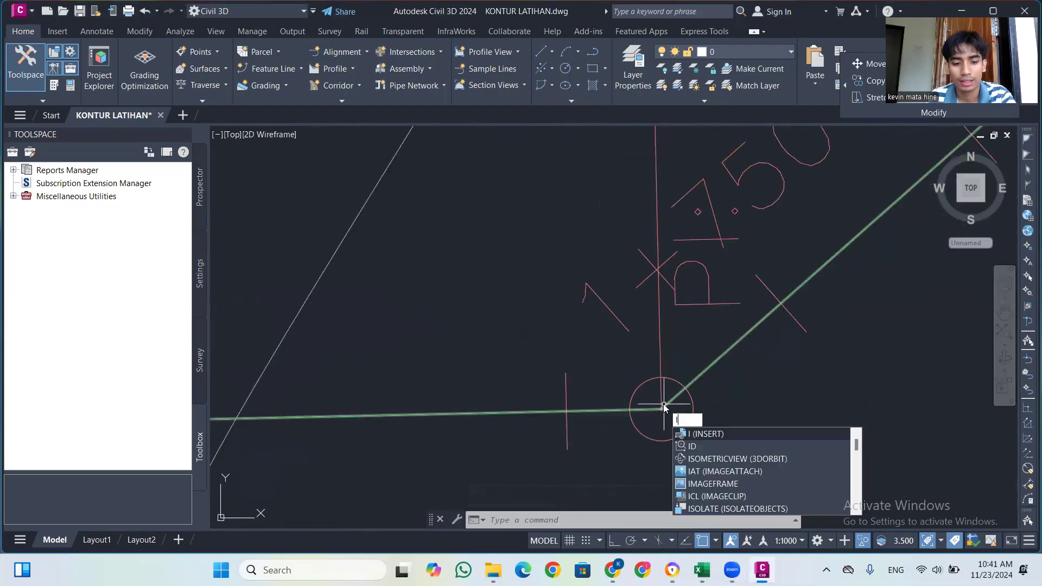
pyautogui.write('id')
pyautogui.press('Return')
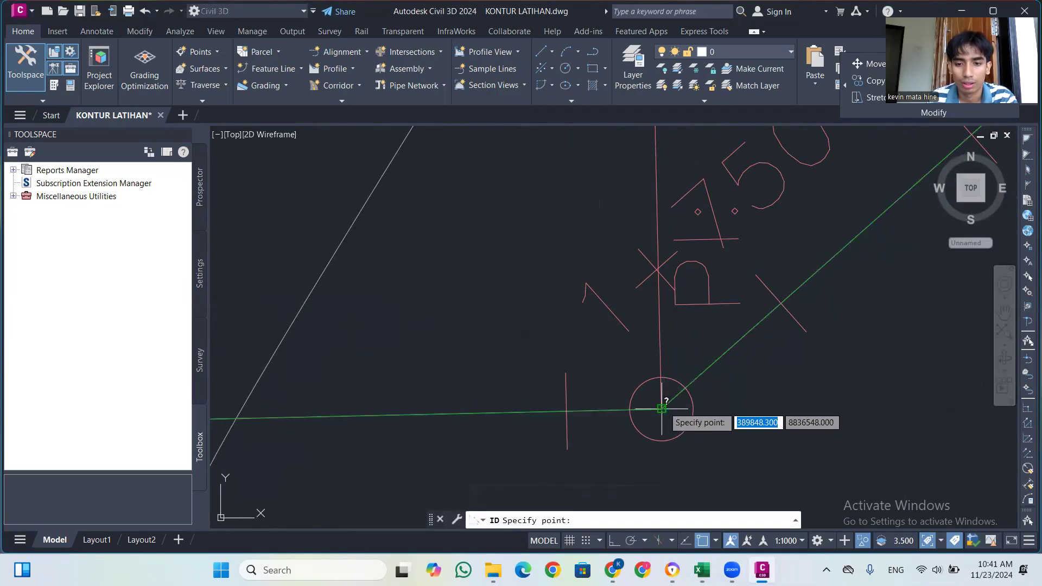
pyautogui.click(662, 407)
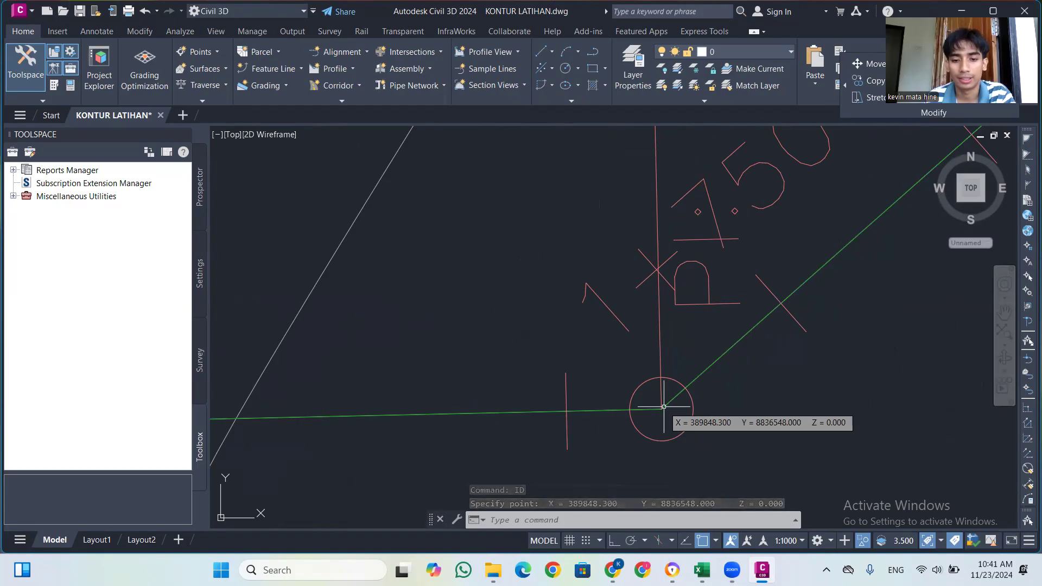
# Query the coordinates of the alignment's end point (EP) with the ID command, snapping to its endpoint
pyautogui.press('Return')
pyautogui.scroll(-5, 667, 451)
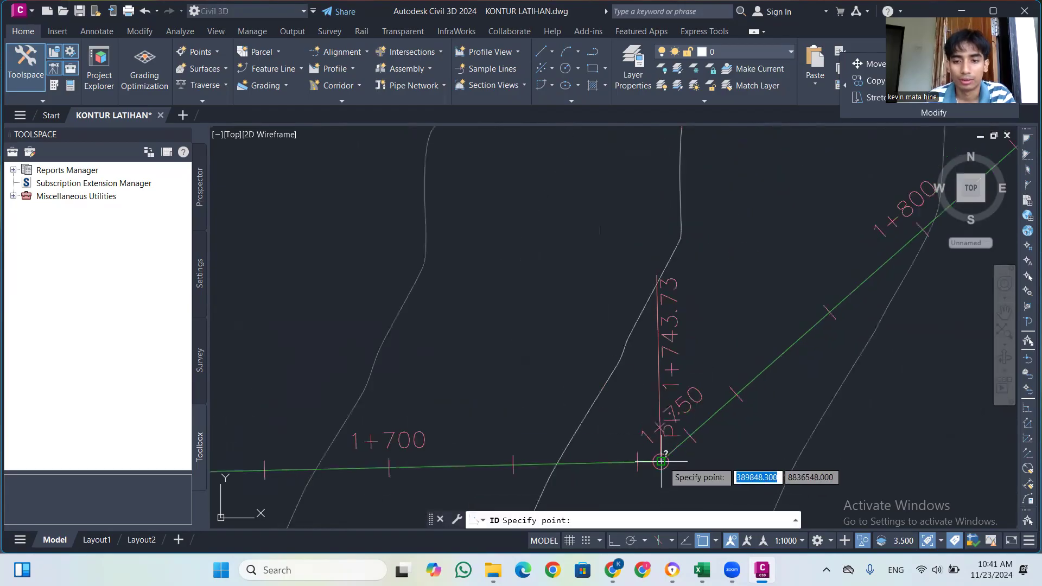
pyautogui.scroll(5, 899, 260)
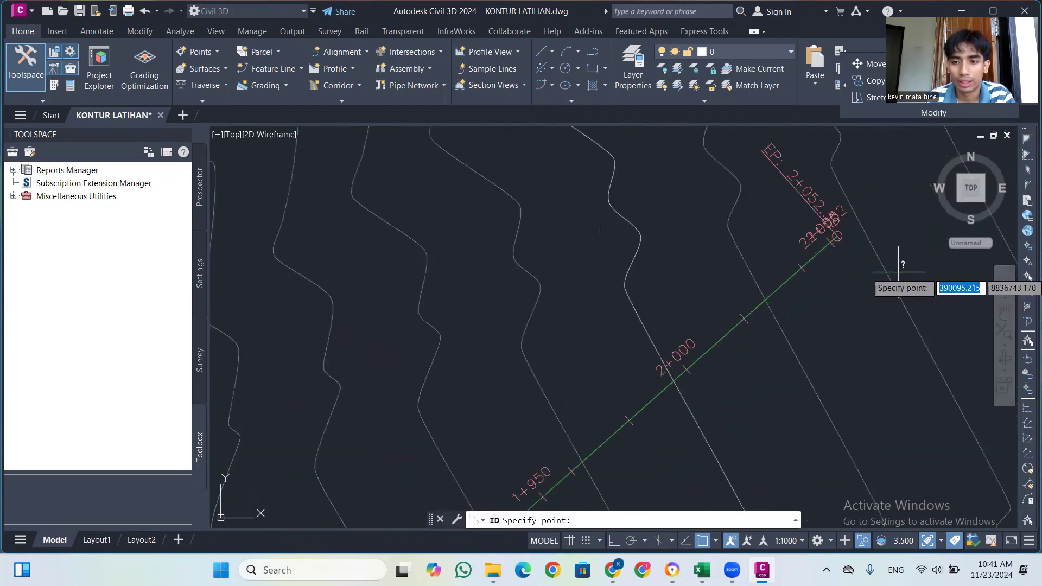
pyautogui.scroll(6, 874, 212)
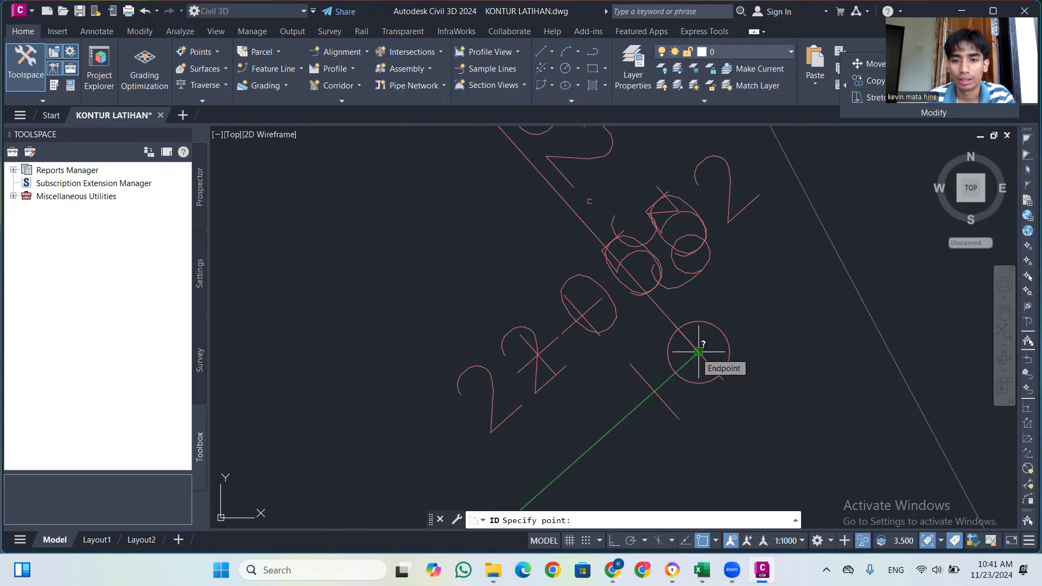
pyautogui.click(699, 351)
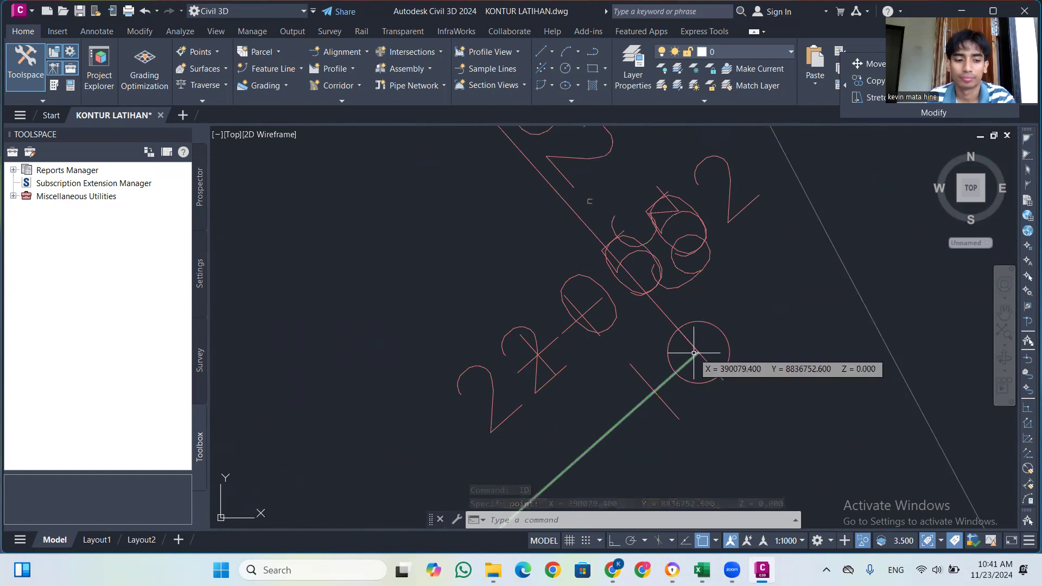
pyautogui.press('Escape')
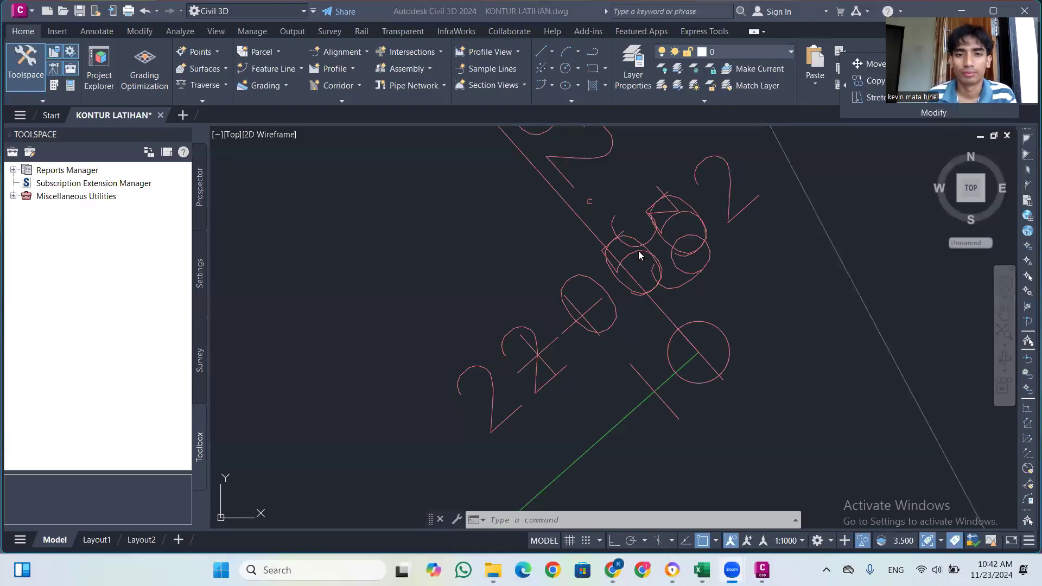
# Review the alignment as a whole and switch to the Perhitungan Geometrik Jalan workbook in Excel
pyautogui.scroll(-8, 610, 248)
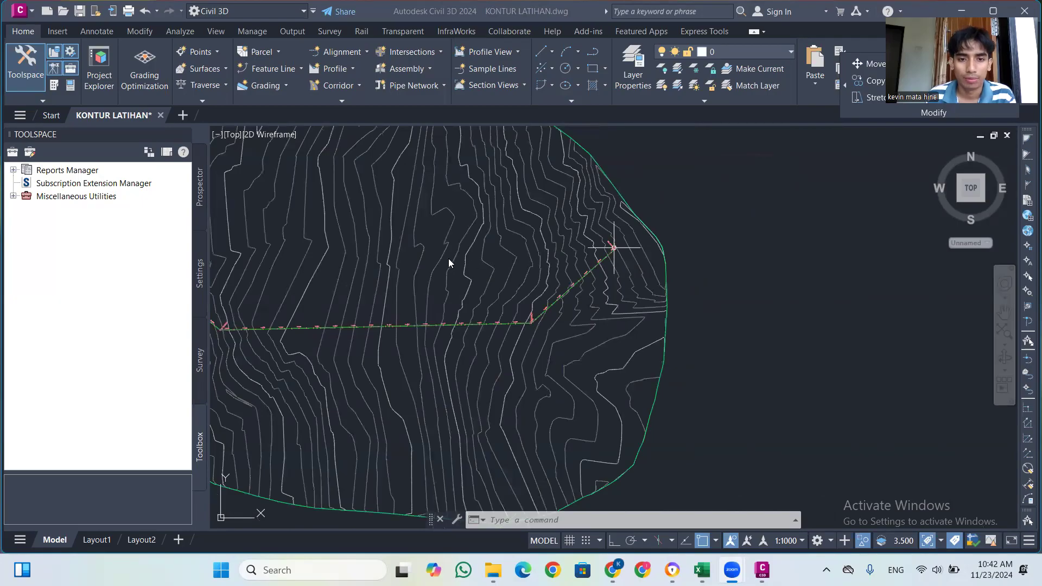
pyautogui.moveTo(451, 261); pyautogui.dragTo(678, 302, button='middle')
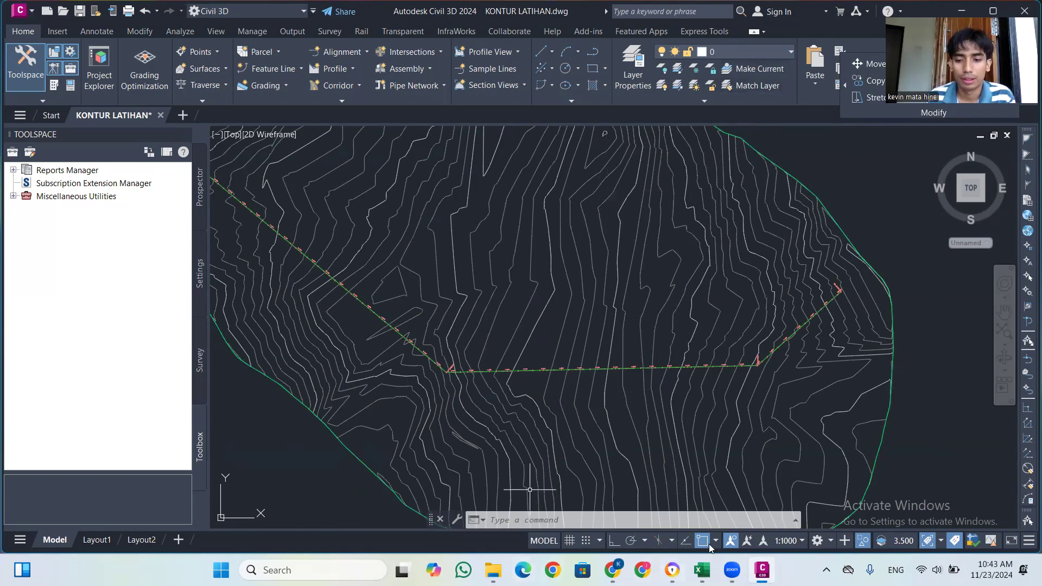
pyautogui.moveTo(702, 570)
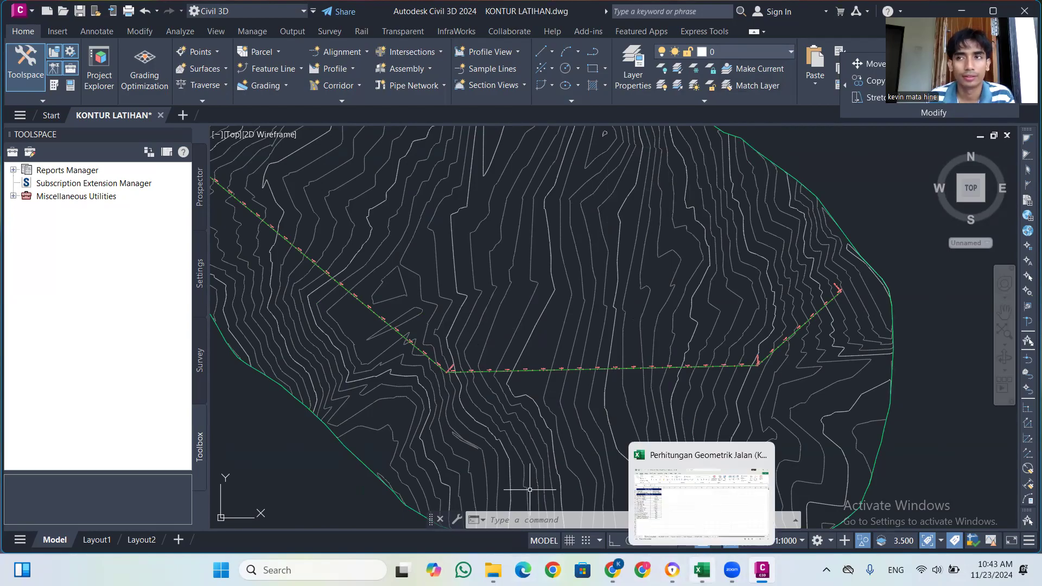
pyautogui.click(701, 507)
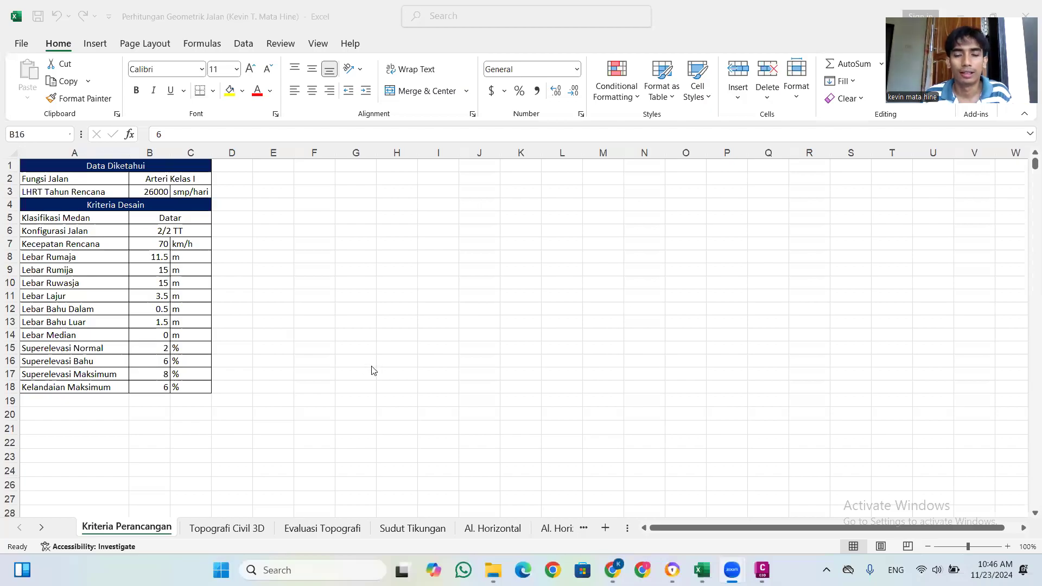
# Open the Sudut Tikungan sheet and examine the X and Y coordinates entered for points A, PI1 and PI2
pyautogui.click(419, 532)
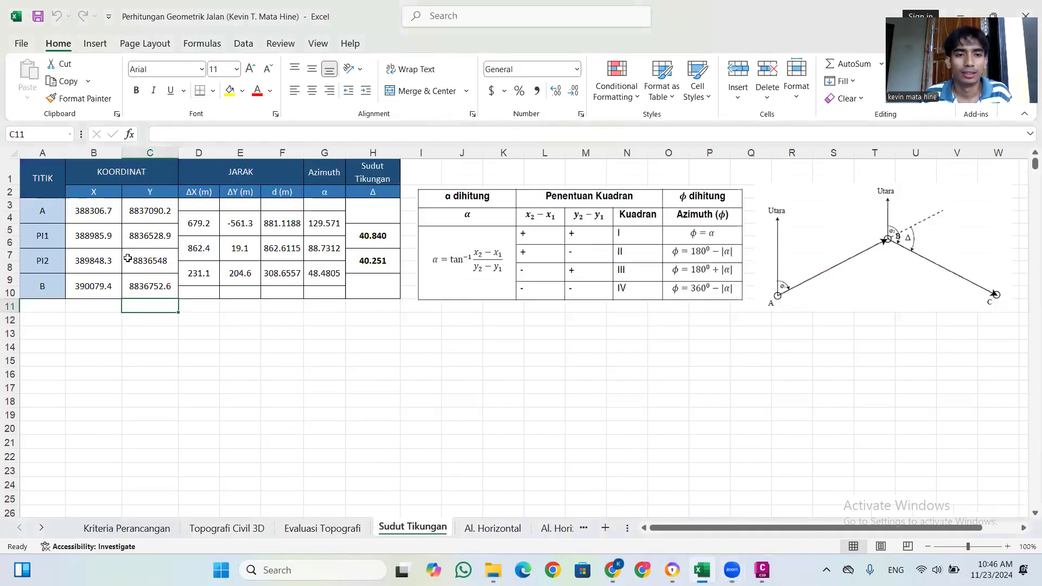
pyautogui.click(87, 214)
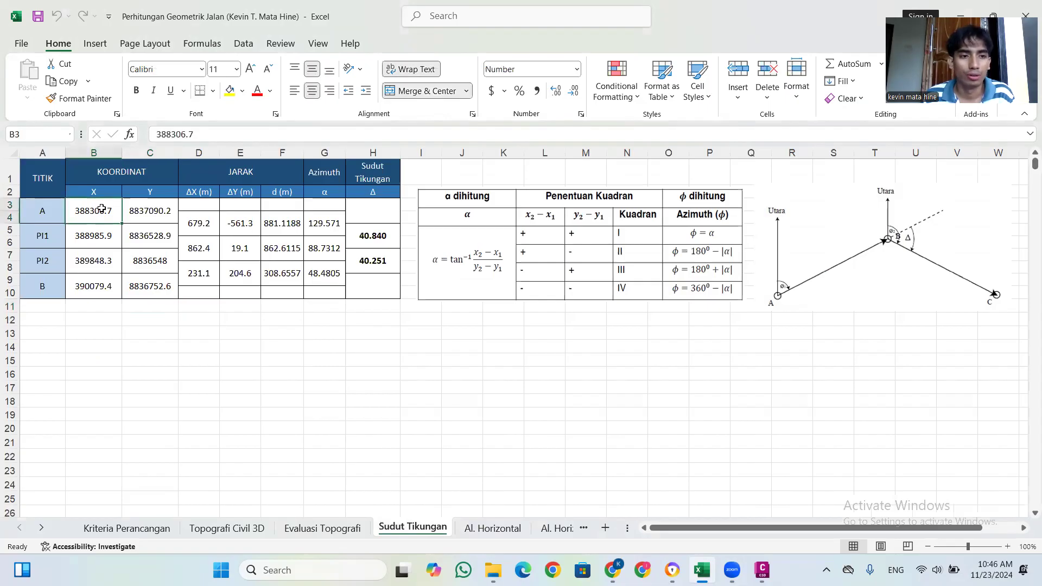
pyautogui.click(141, 209)
pyautogui.click(94, 214)
pyautogui.click(164, 217)
pyautogui.click(144, 234)
pyautogui.click(96, 277)
pyautogui.click(147, 263)
pyautogui.click(114, 274)
# Go through the coordinate pairs point by point again, from A through PI1 to PI2
pyautogui.click(98, 206)
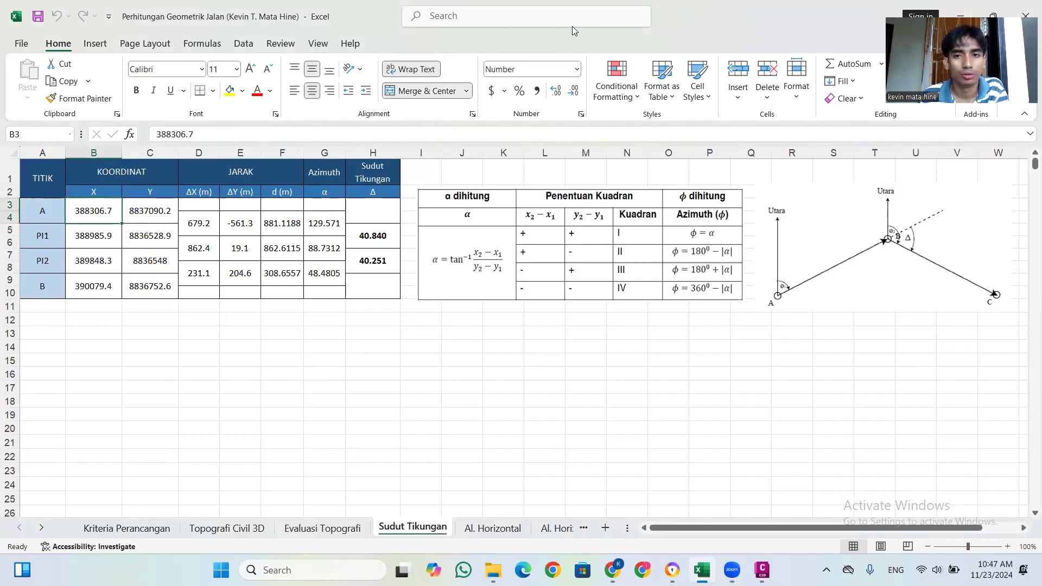
pyautogui.click(153, 213)
pyautogui.click(111, 227)
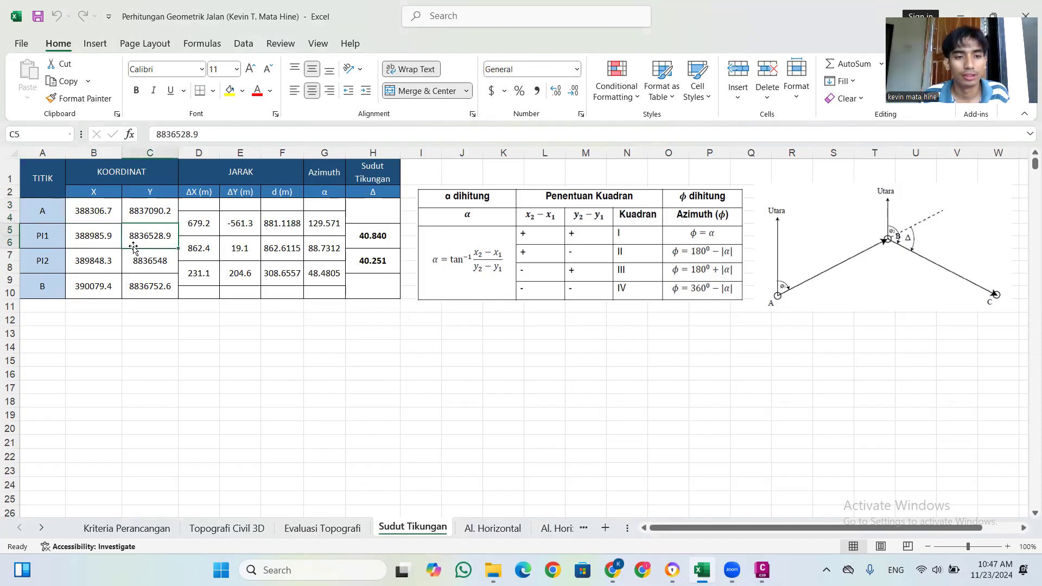
pyautogui.click(107, 259)
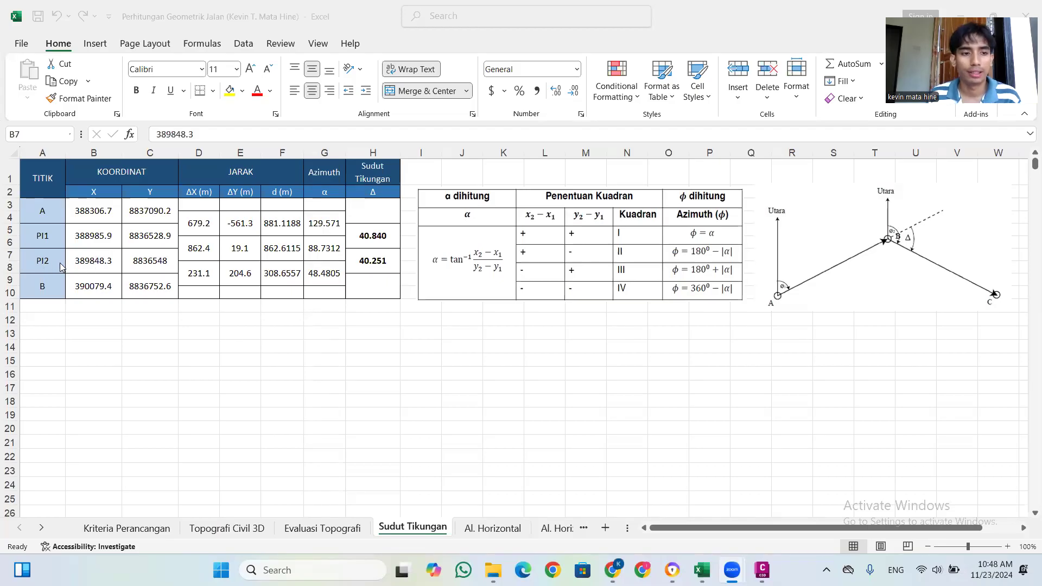
pyautogui.click(99, 262)
pyautogui.click(163, 256)
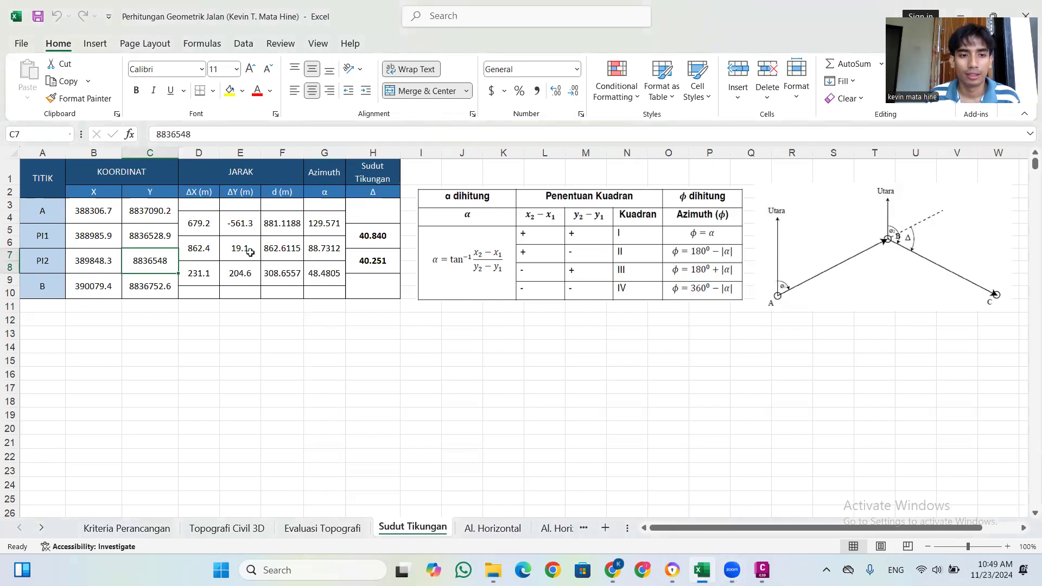
# Inspect the formulas behind the bend angles Δ (Sudut Tikungan) at PI1 and PI2
pyautogui.click(372, 238)
pyautogui.click(371, 260)
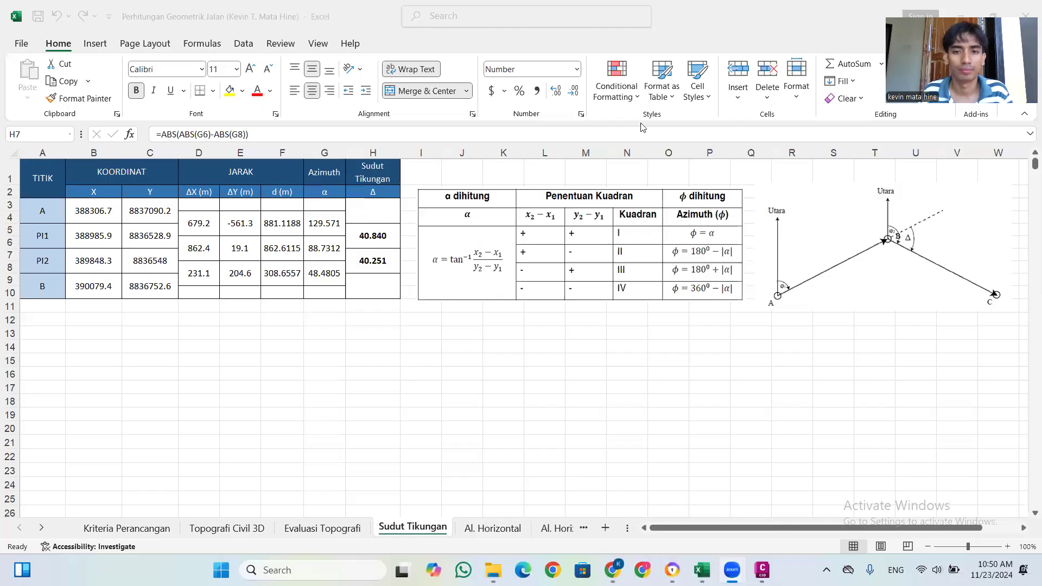
pyautogui.click(361, 238)
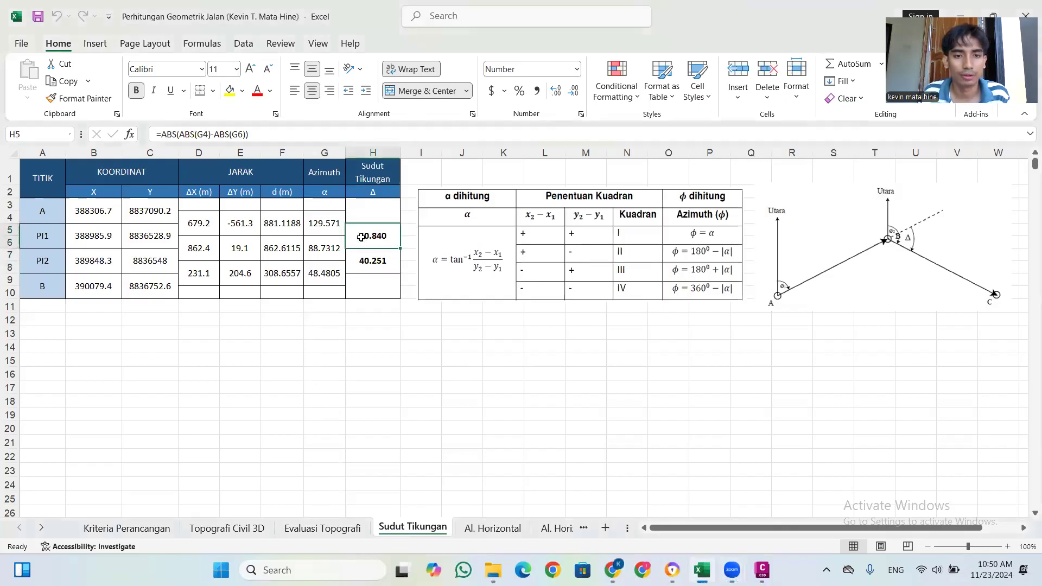
pyautogui.click(374, 268)
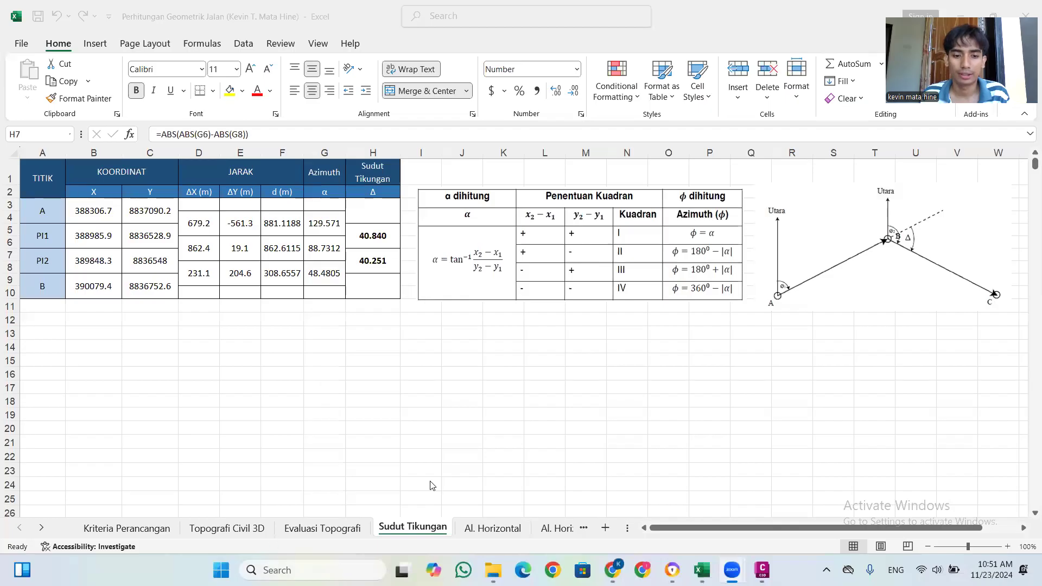
# In the Al. Horizontal sheet, check the V rencana reference against the design speed in the Kriteria Perancangan sheet
pyautogui.click(482, 526)
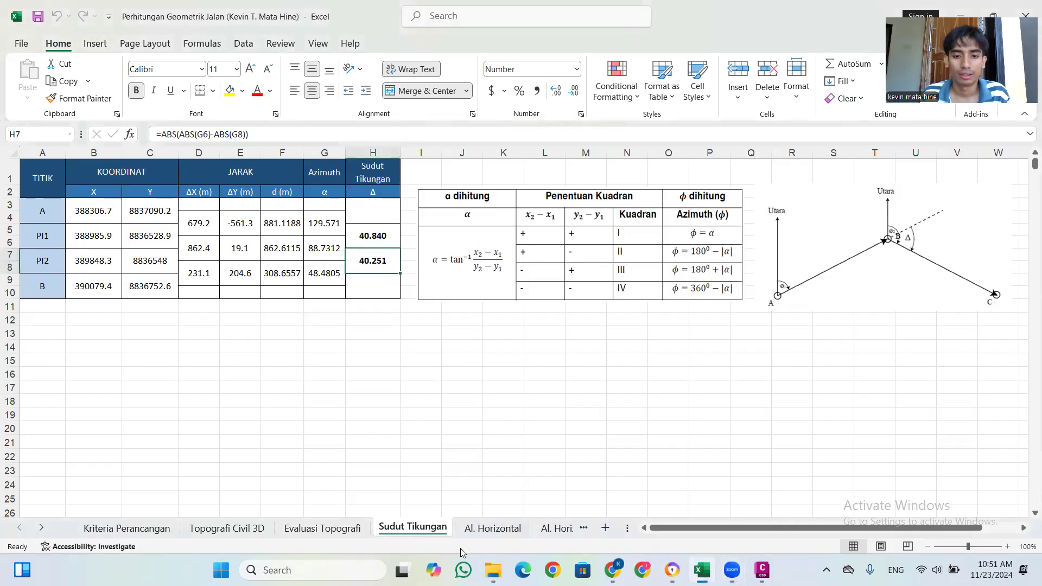
pyautogui.click(481, 528)
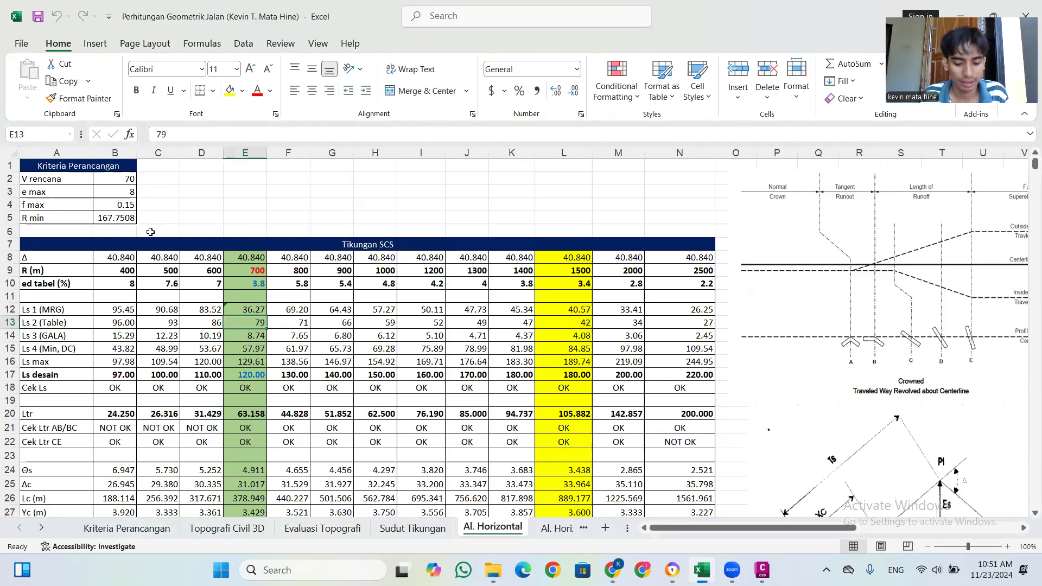
pyautogui.click(125, 181)
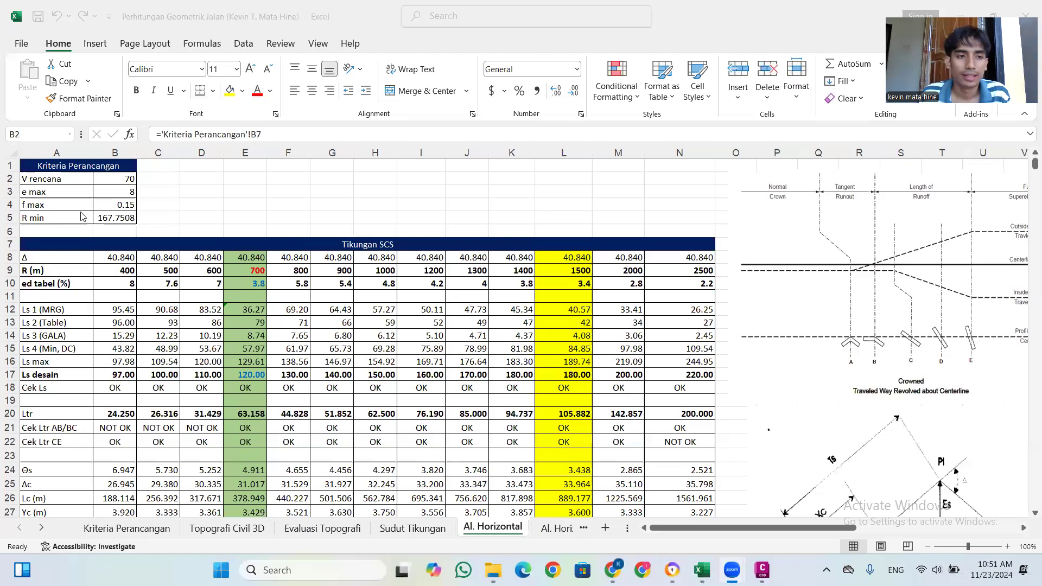
pyautogui.click(101, 179)
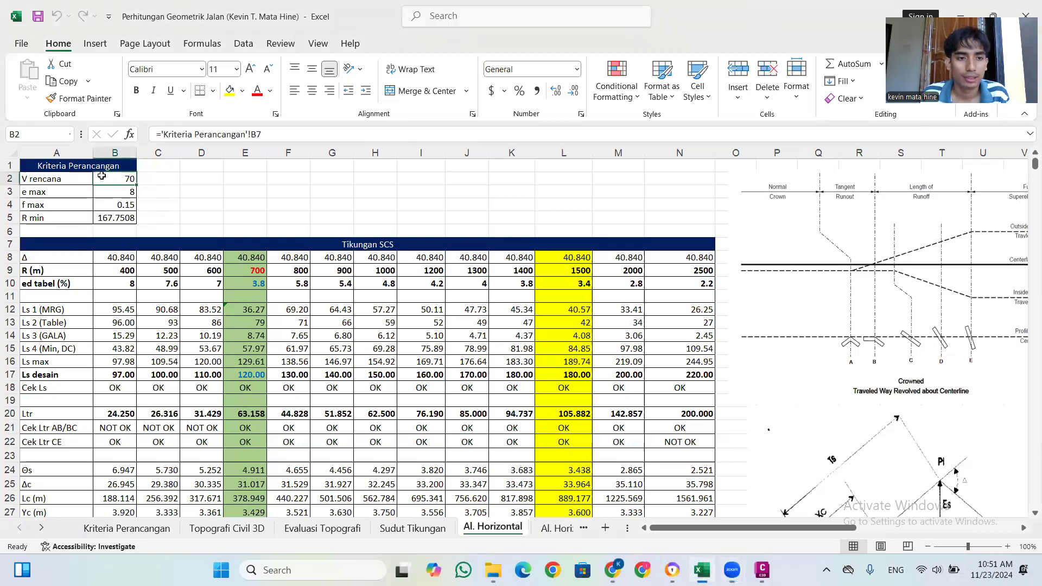
pyautogui.click(125, 530)
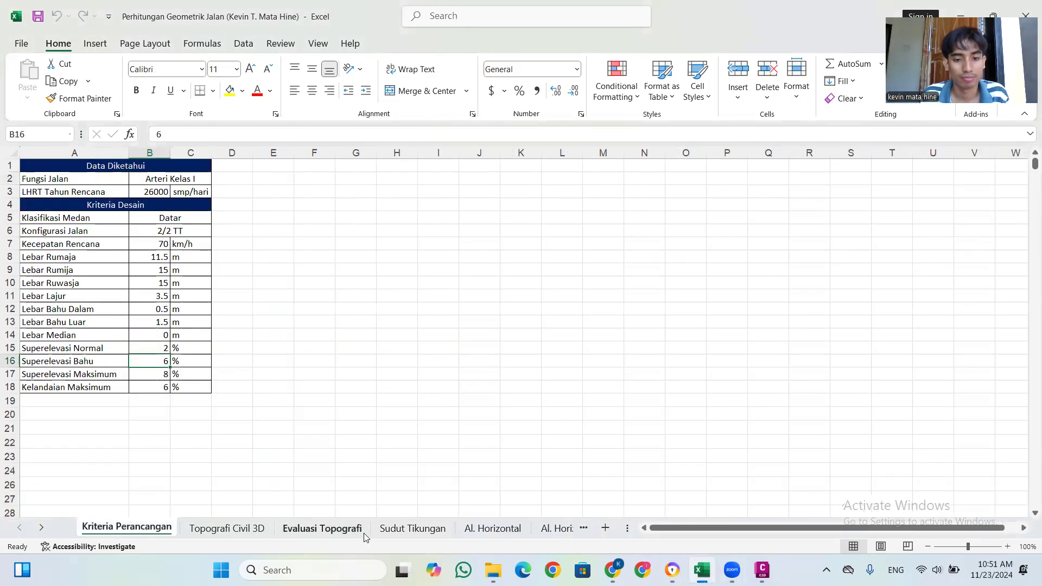
pyautogui.click(476, 529)
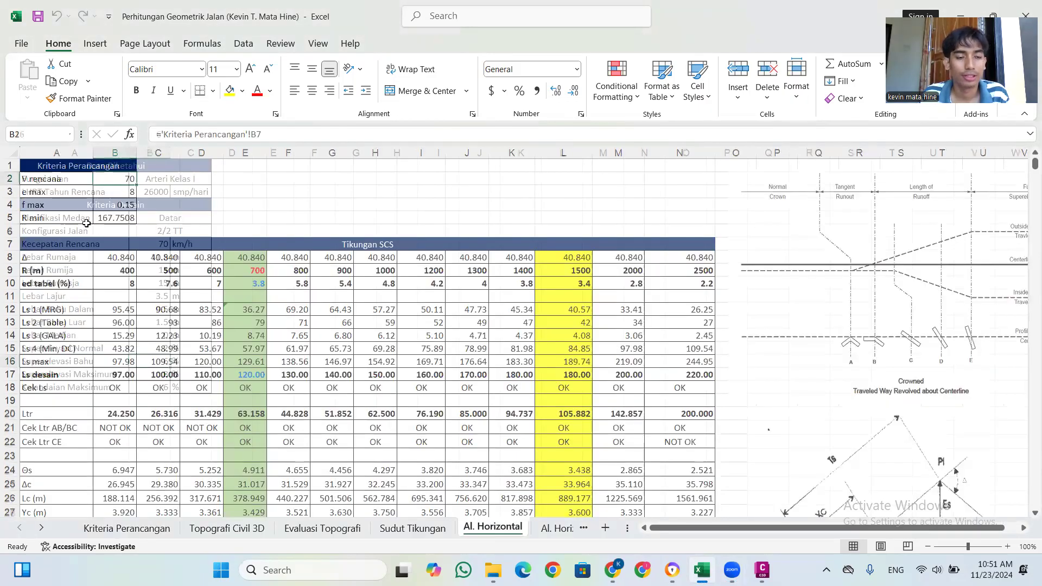
# Check e max against the minimum radius tables of 03a Tikungan dan Superelevasi.pdf in Google Drive, then return to Excel
pyautogui.click(121, 190)
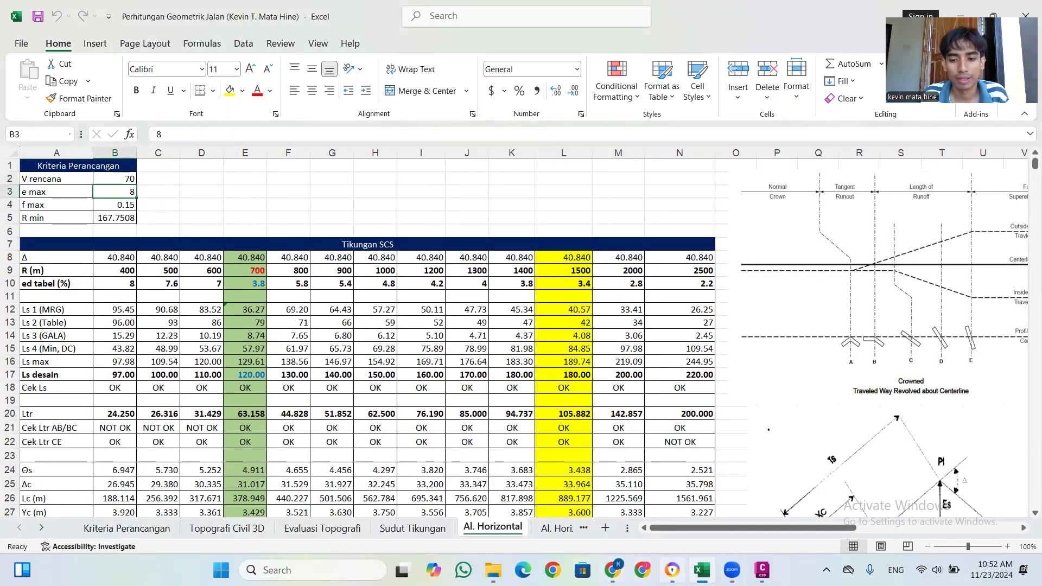
pyautogui.moveTo(644, 569)
pyautogui.click(612, 505)
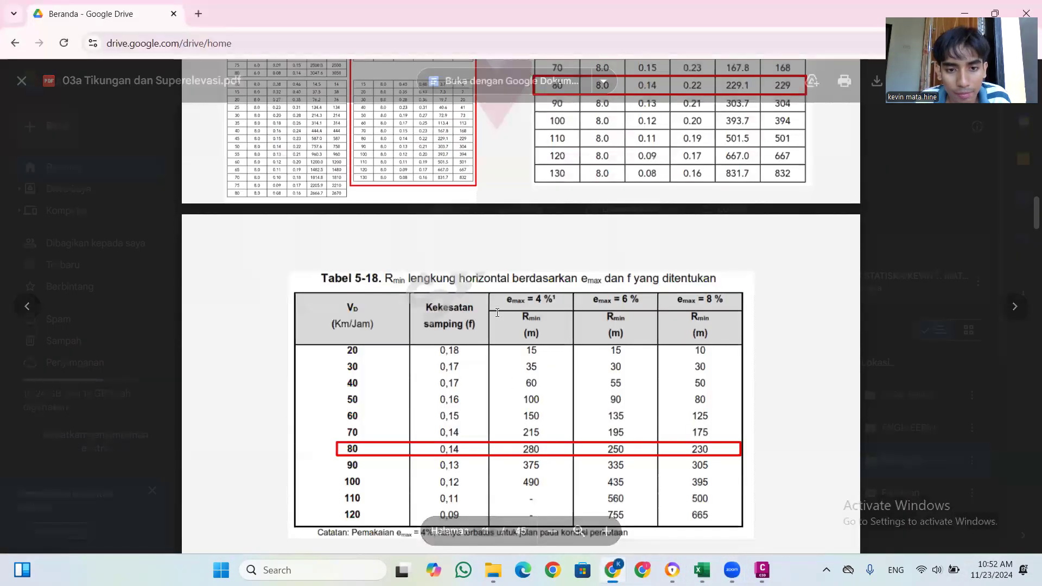
pyautogui.scroll(-1, 468, 332)
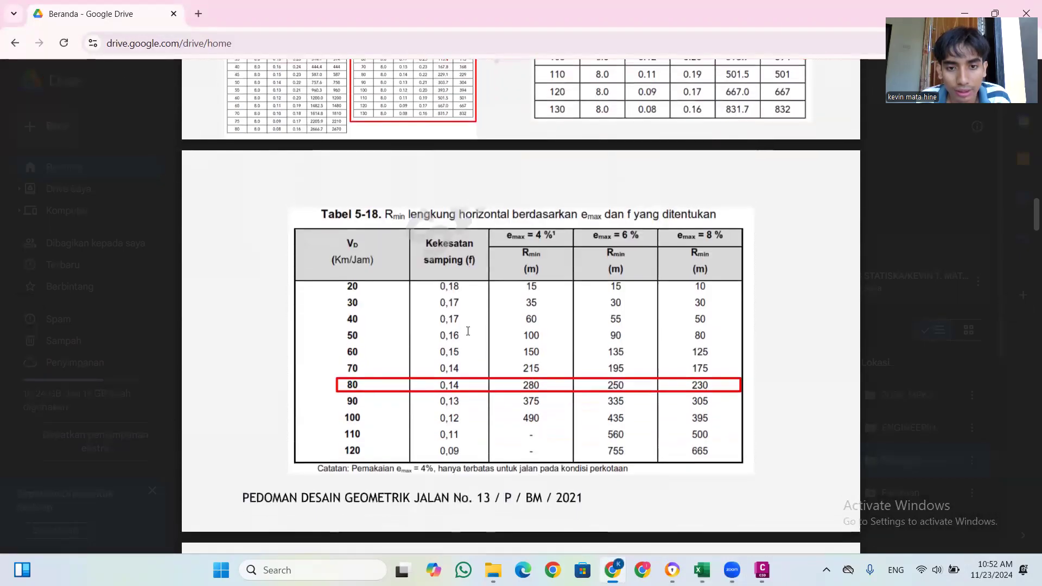
pyautogui.scroll(5, 489, 326)
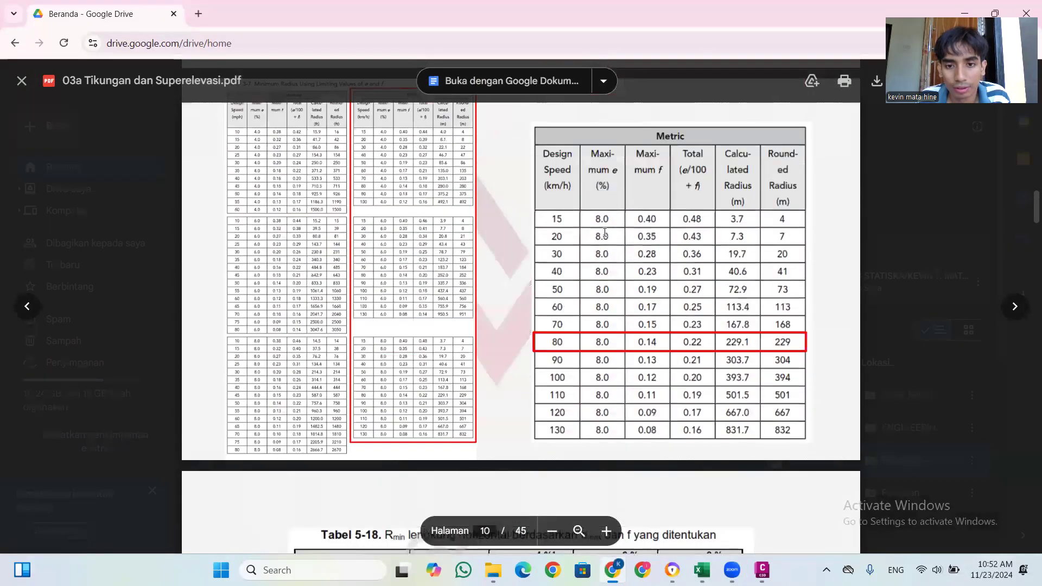
pyautogui.scroll(1, 586, 293)
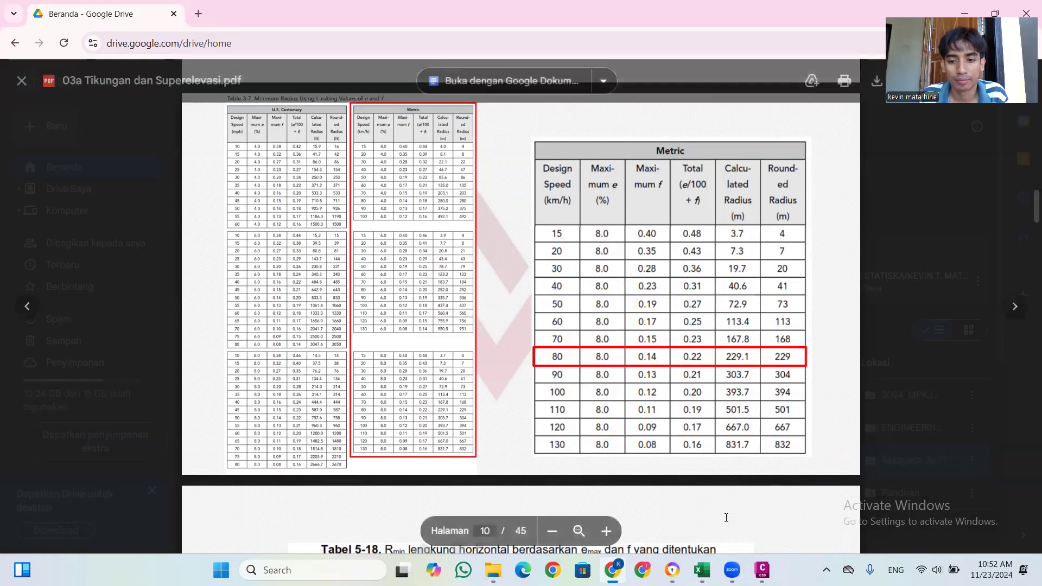
pyautogui.hotkey('alt', 'Tab')
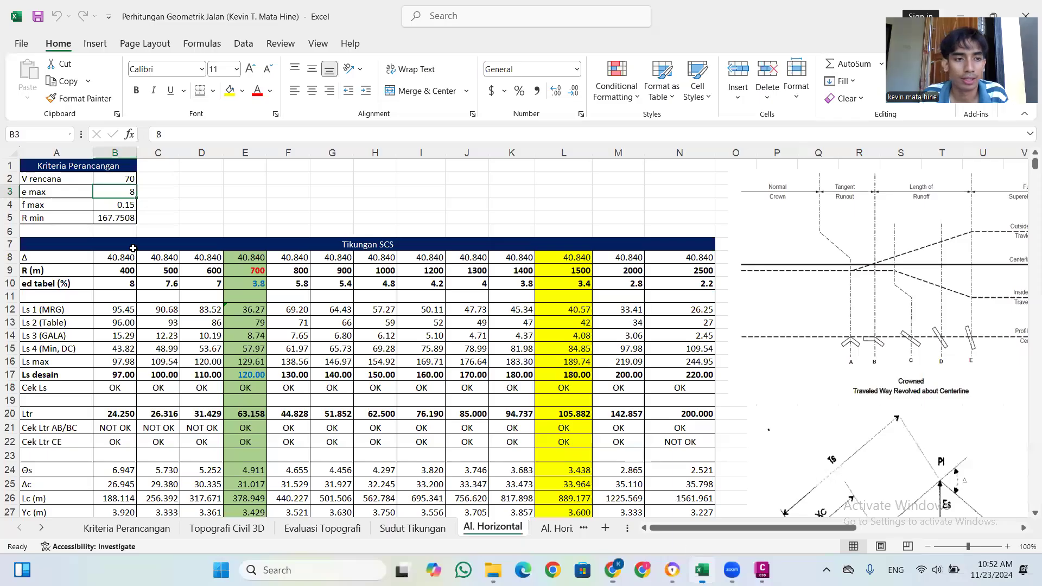
# Compare f max with the metric table's maximum f for the design speed in the PDF and return to the workbook
pyautogui.click(116, 206)
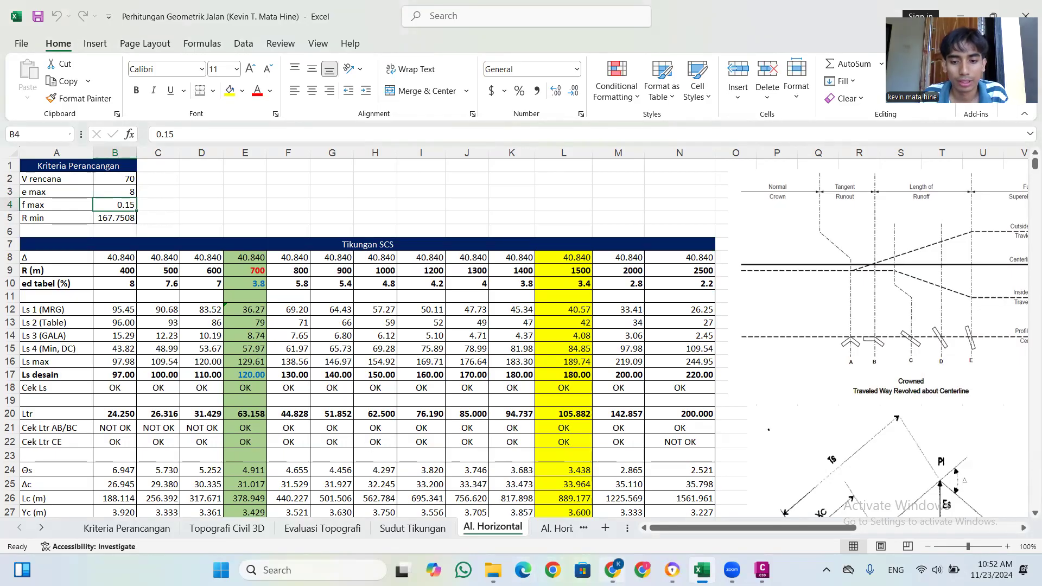
pyautogui.click(613, 570)
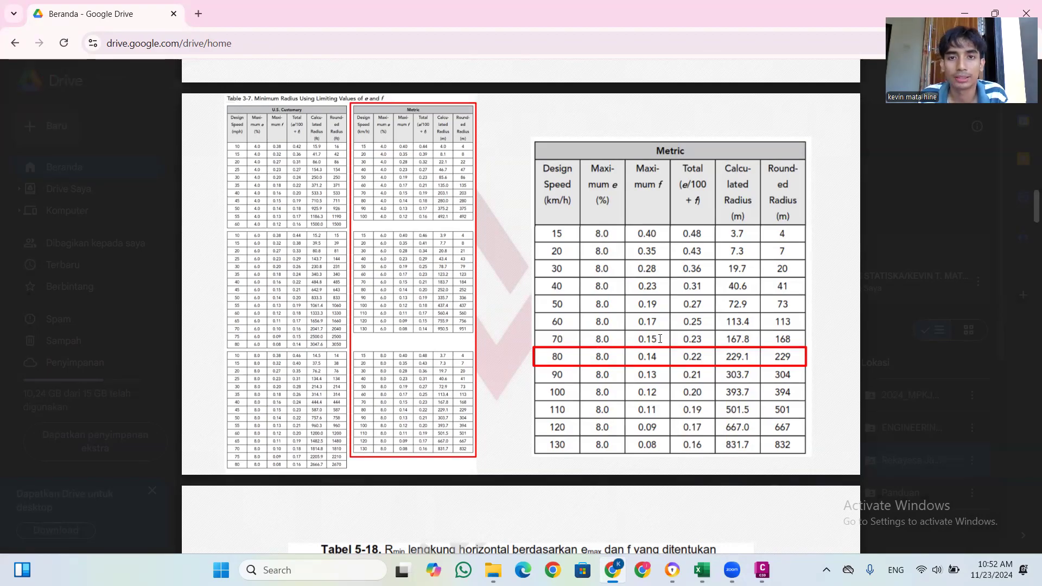
pyautogui.click(702, 570)
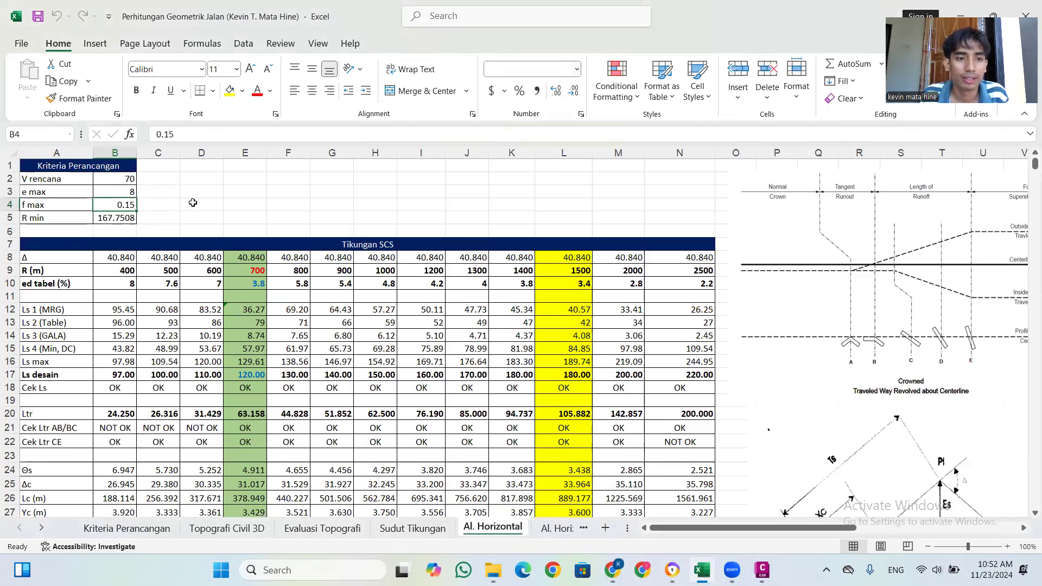
# Compare the R min formula with the metric minimum radius equation and its worked example in the PDF, then return to Excel
pyautogui.click(115, 218)
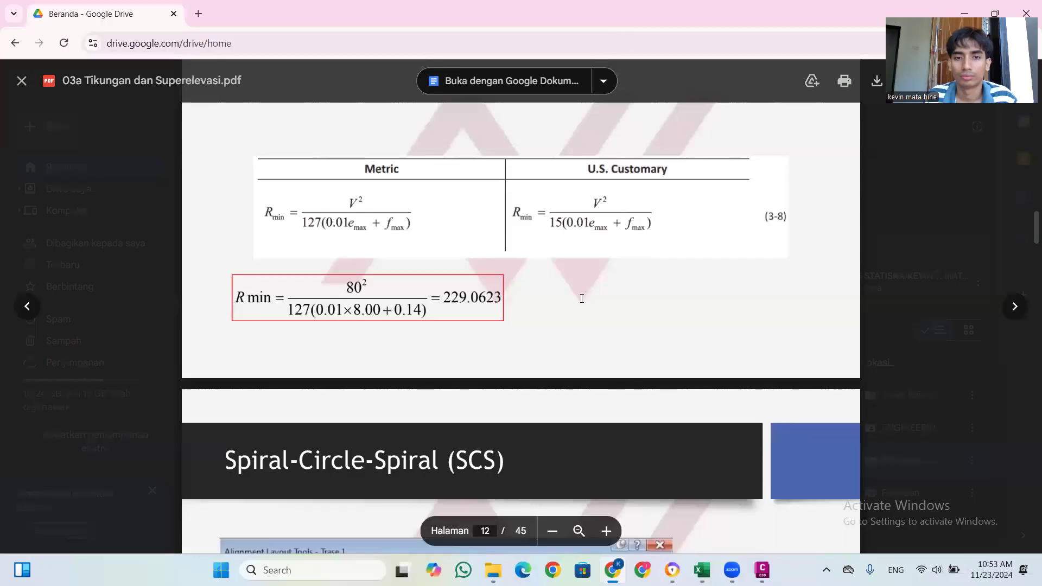
pyautogui.scroll(5, 582, 299)
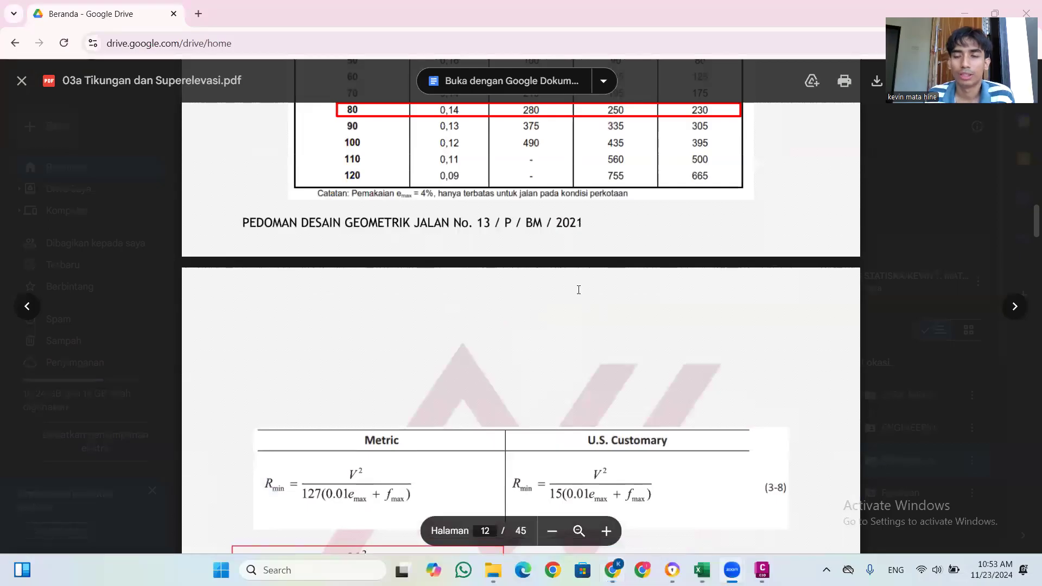
pyautogui.scroll(-3, 577, 288)
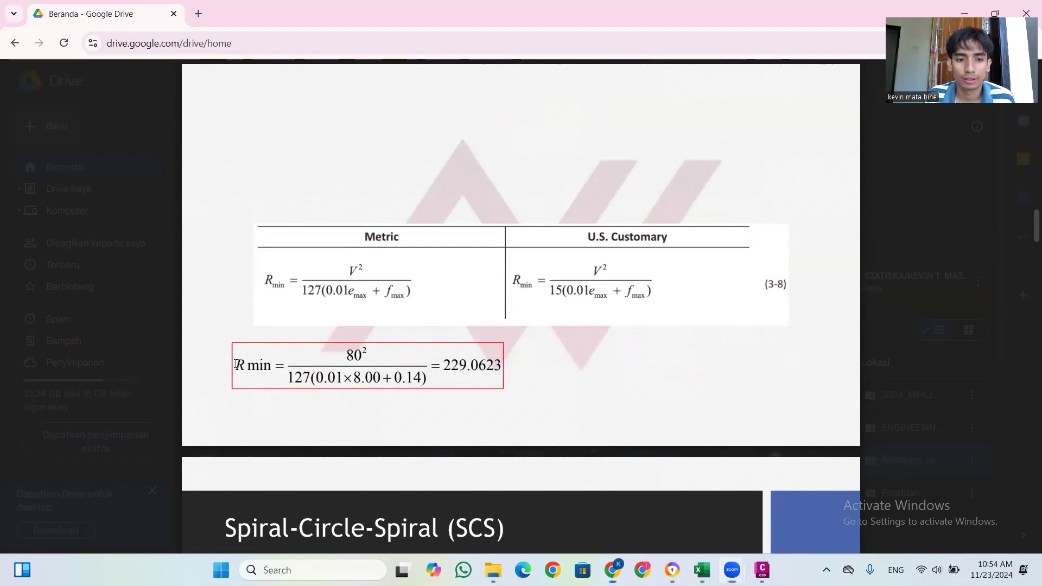
pyautogui.moveTo(237, 365); pyautogui.dragTo(441, 354)
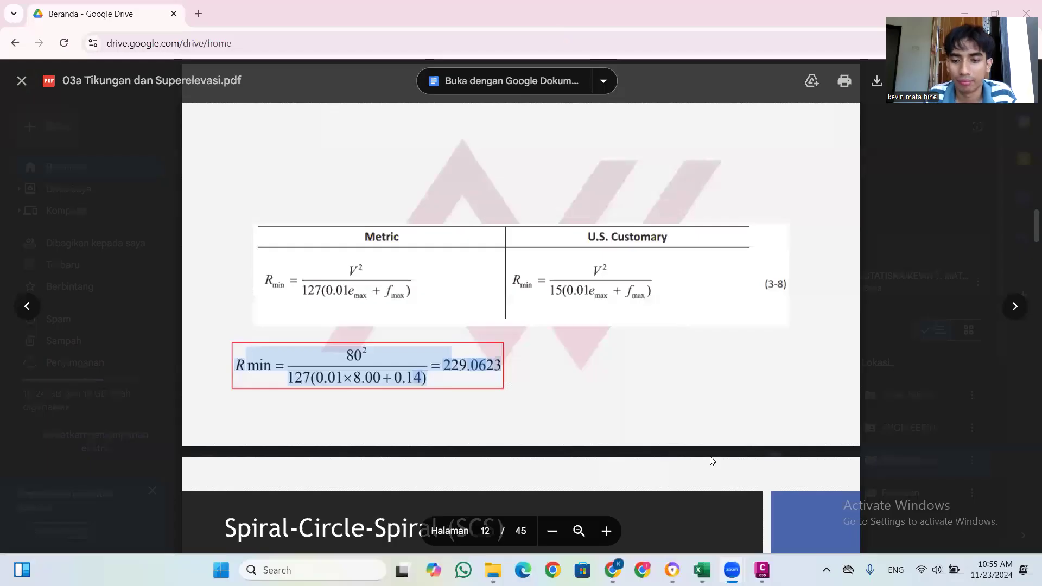
pyautogui.click(702, 570)
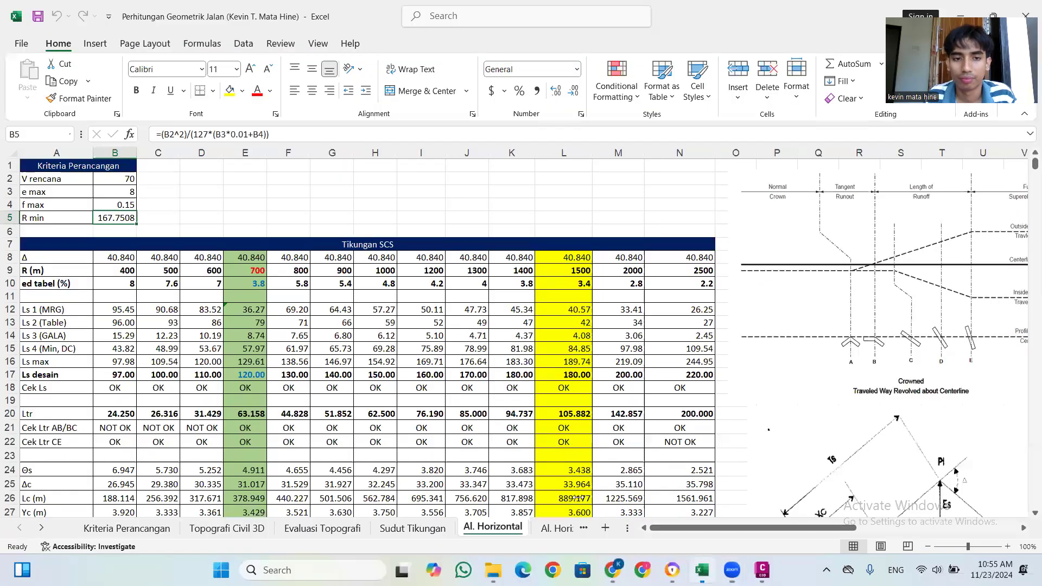
# Trace Δ in the Tikungan SCS table to the PI1 bend angle in the Sudut Tikungan sheet, and inspect the table's last radius
pyautogui.click(46, 255)
pyautogui.click(111, 257)
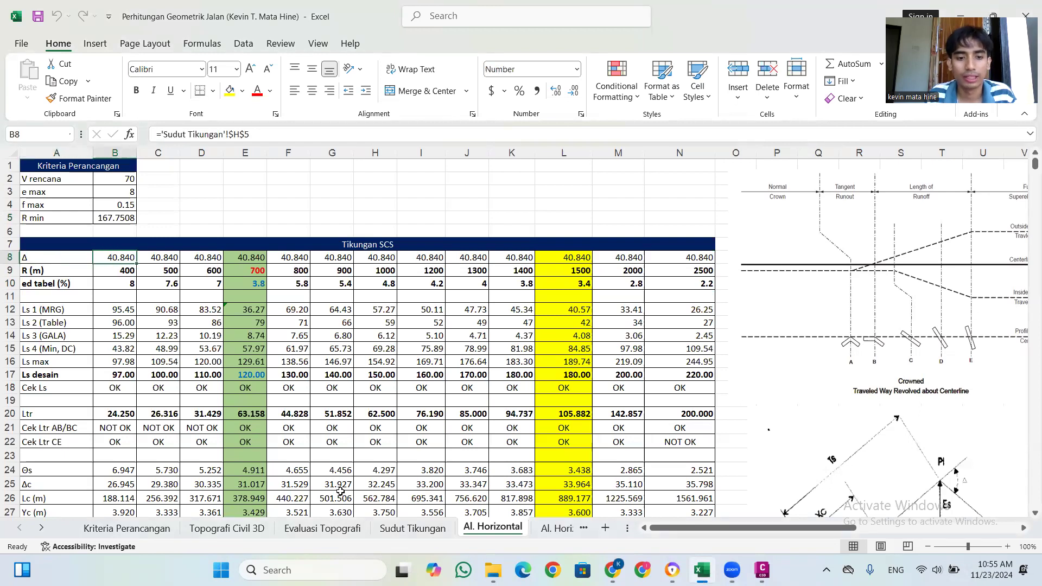
pyautogui.click(397, 526)
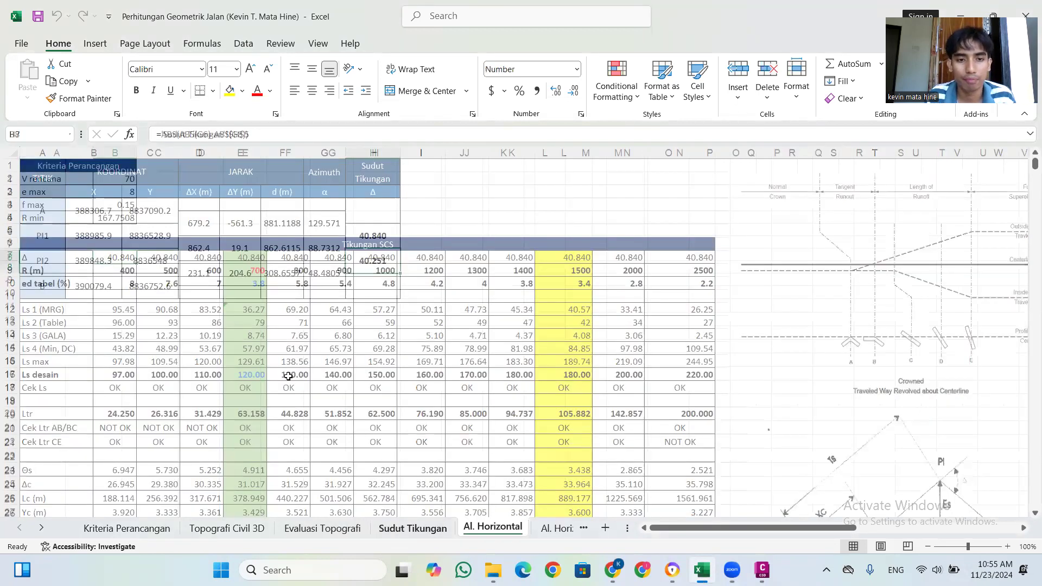
pyautogui.click(359, 239)
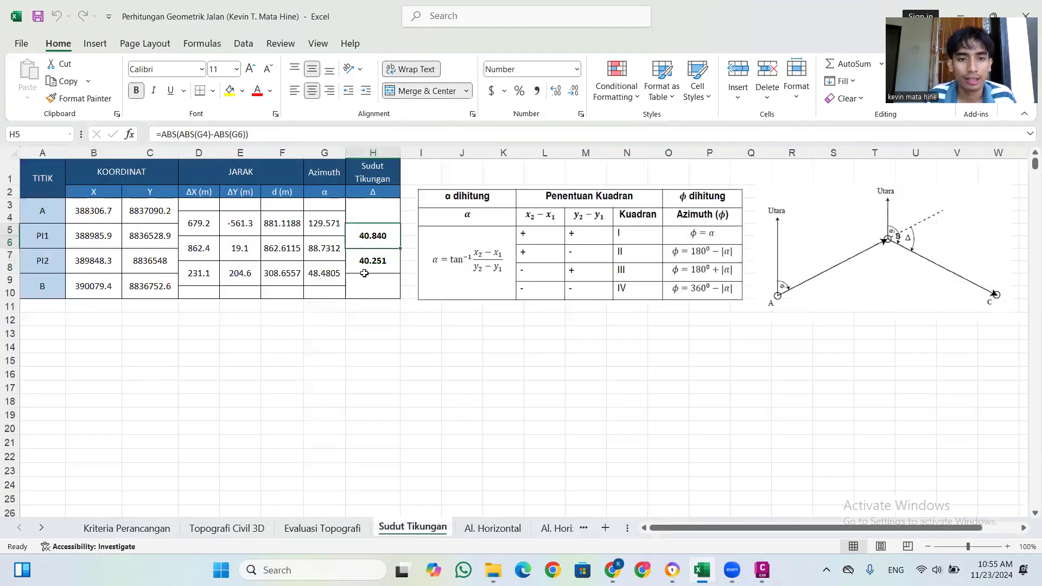
pyautogui.click(480, 534)
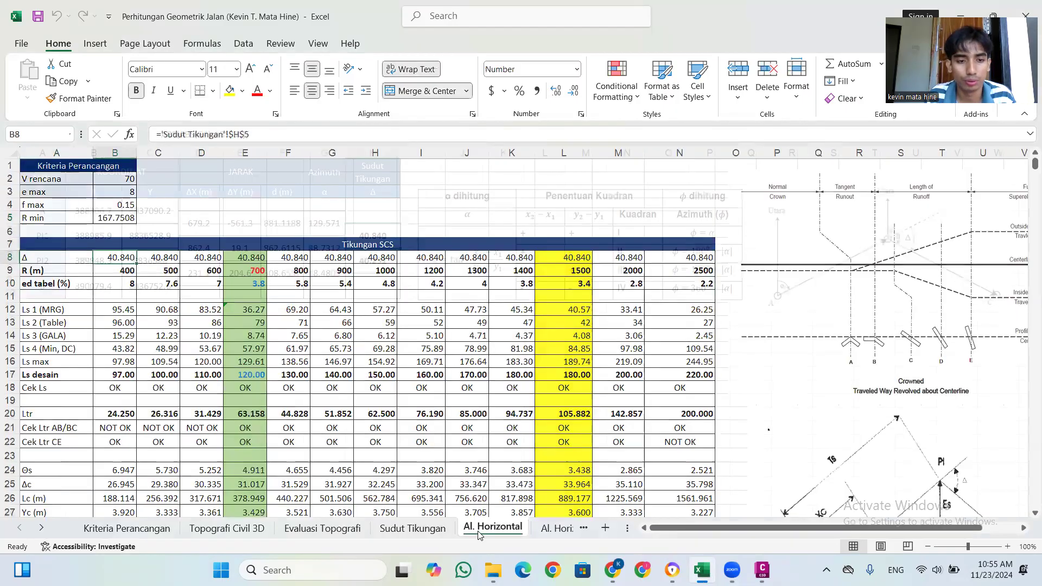
pyautogui.click(110, 257)
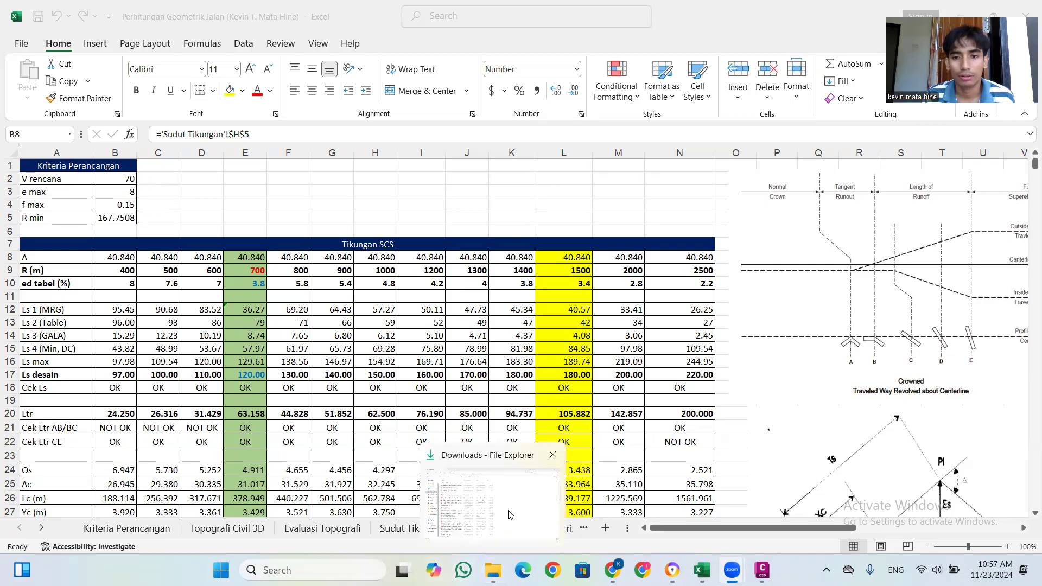
pyautogui.click(698, 270)
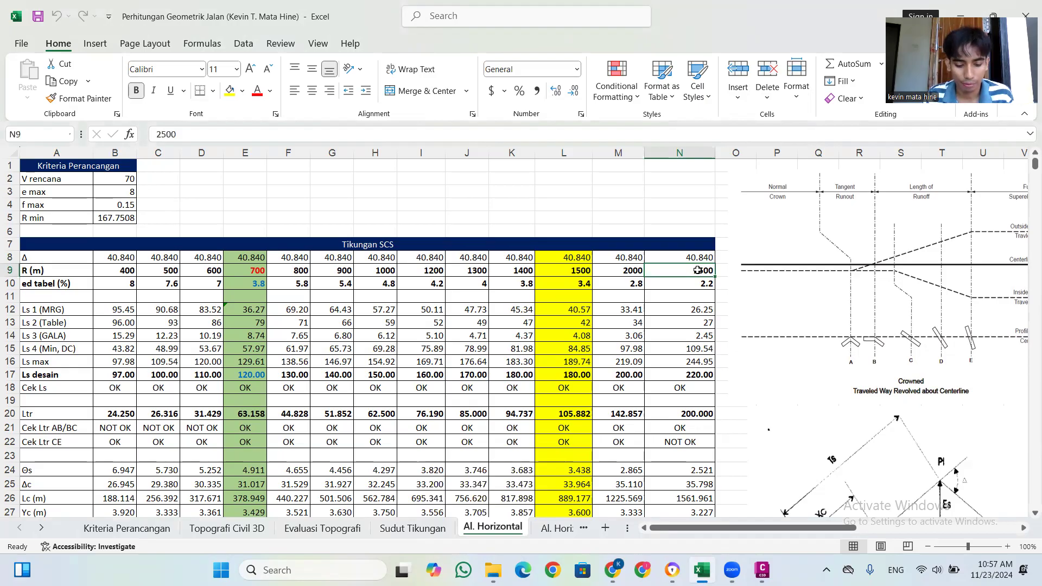
# Inspect the 600, 700 and 400 m radius entries in the Tikungan SCS table
pyautogui.click(196, 273)
pyautogui.hotkey('shift', 'Right')
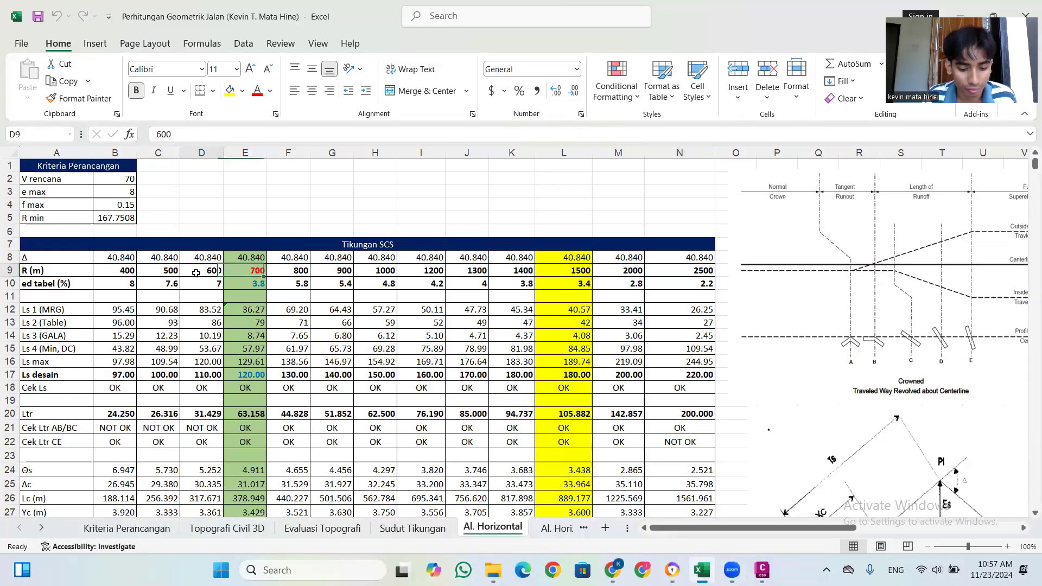
pyautogui.click(196, 273)
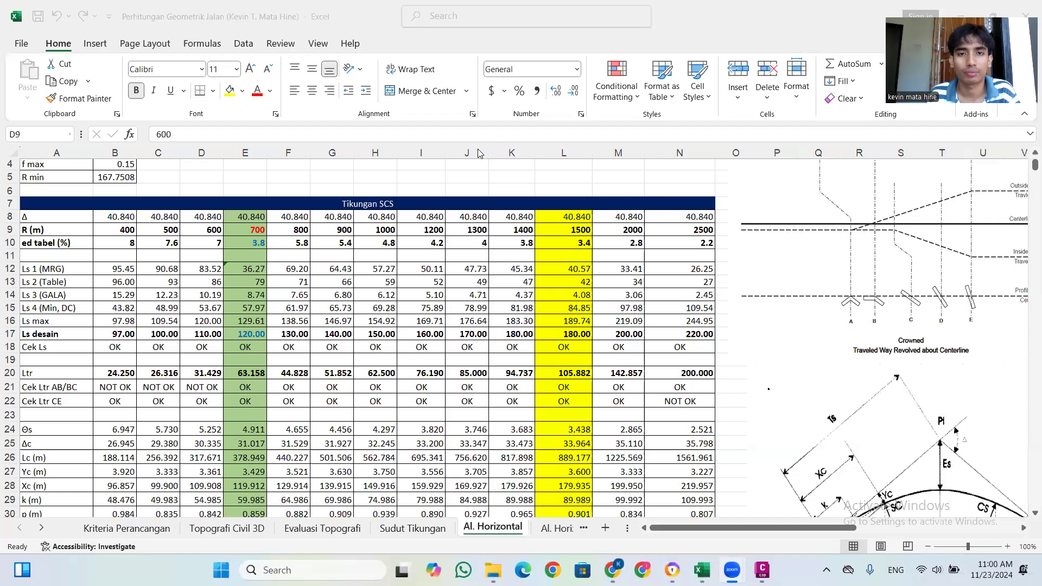
pyautogui.click(243, 228)
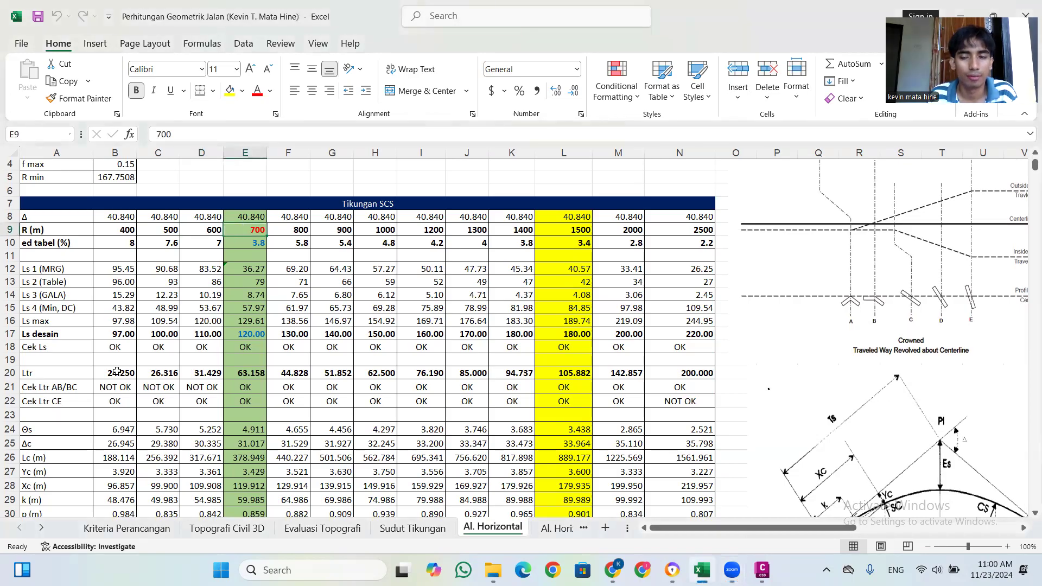
pyautogui.click(109, 230)
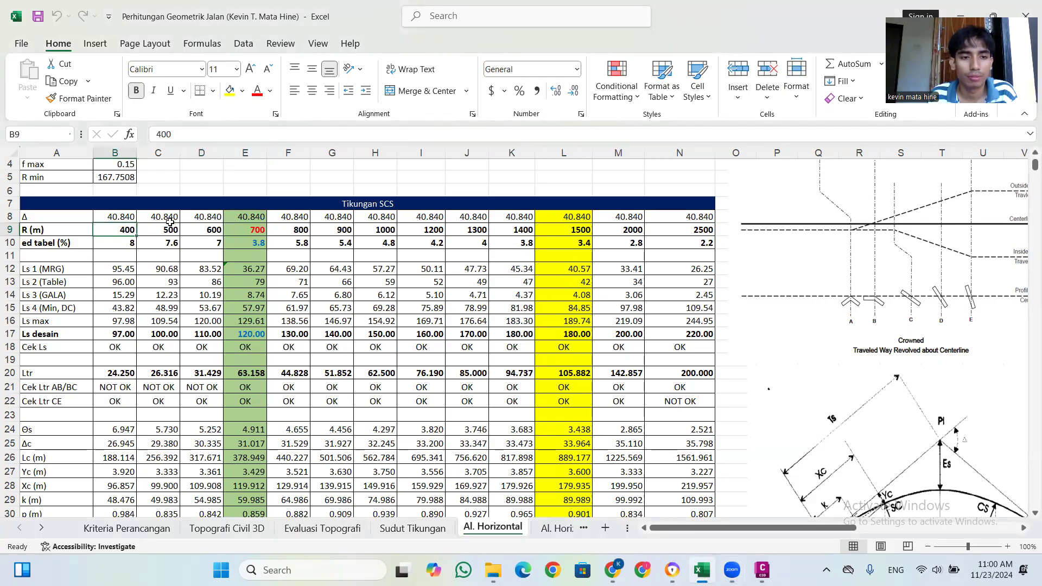
# Examine the Cek Ltr AB/BC results for the 400, 500 and 600 m radii and review the table's other check rows
pyautogui.click(110, 388)
pyautogui.click(169, 389)
pyautogui.click(217, 388)
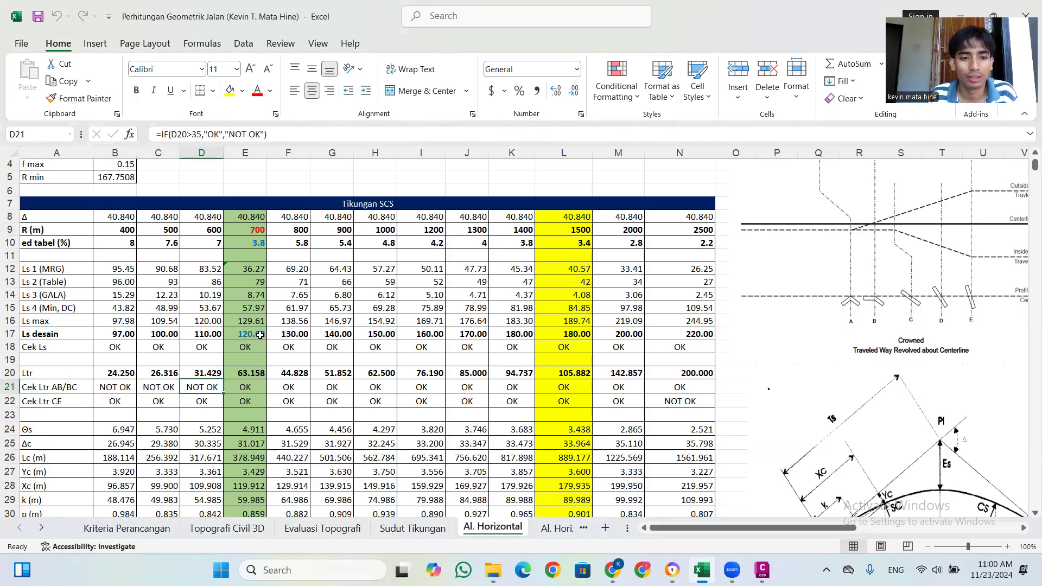
pyautogui.scroll(-1, 261, 331)
pyautogui.scroll(-3, 246, 340)
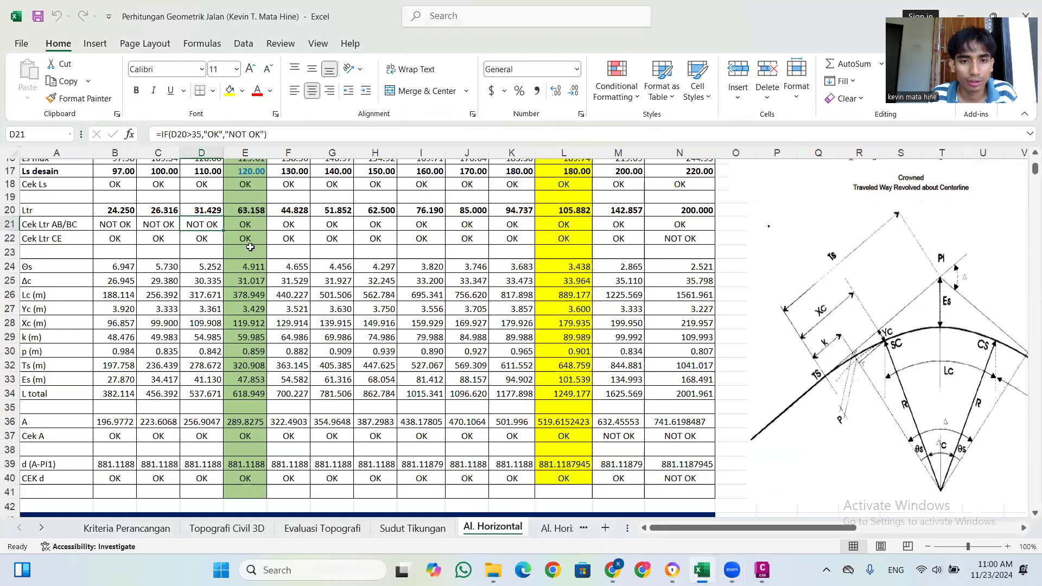
pyautogui.scroll(1, 262, 240)
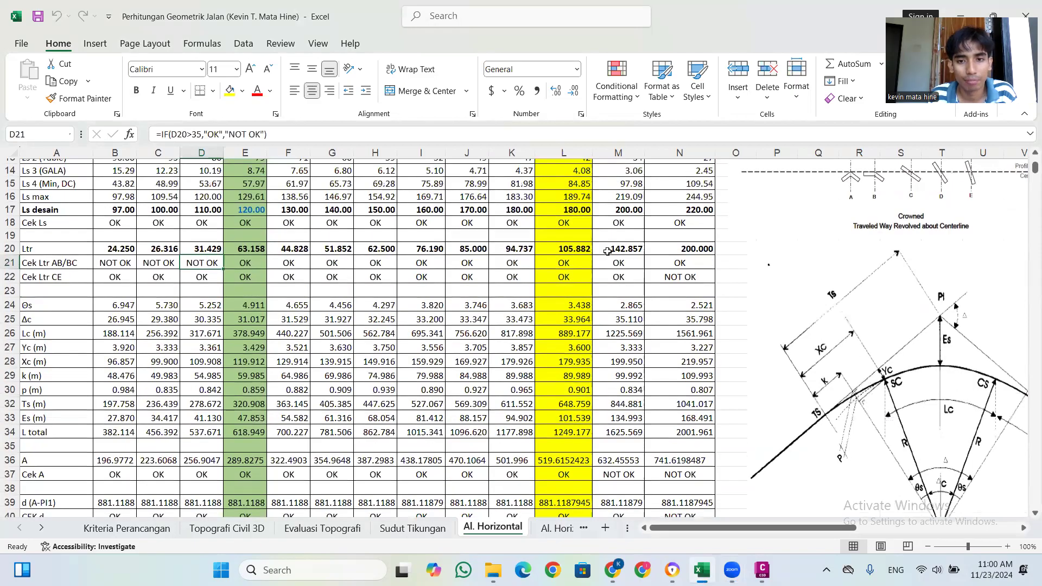
pyautogui.scroll(3, 608, 253)
pyautogui.scroll(-3, 239, 407)
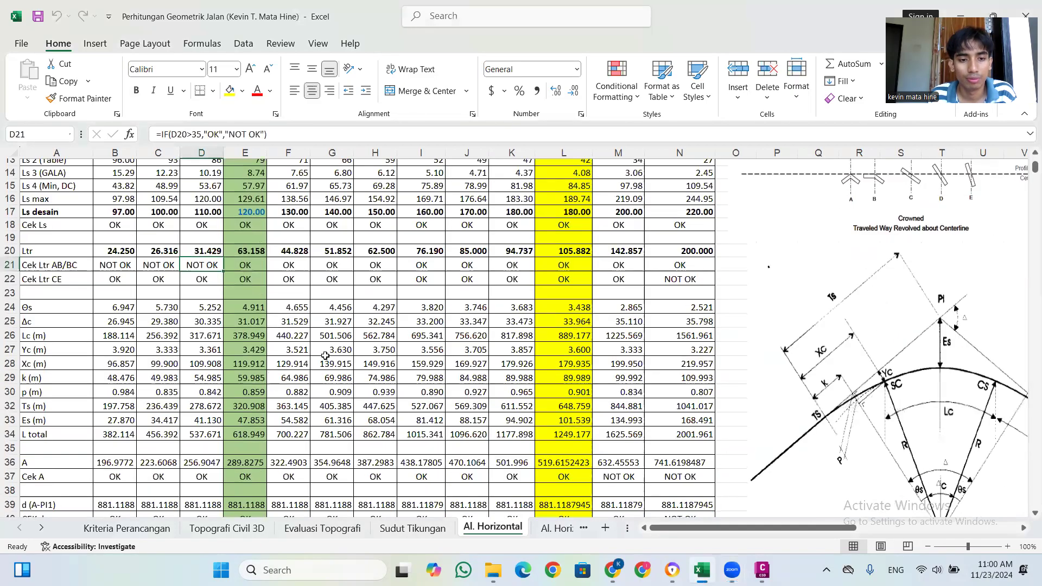
pyautogui.scroll(1, 320, 271)
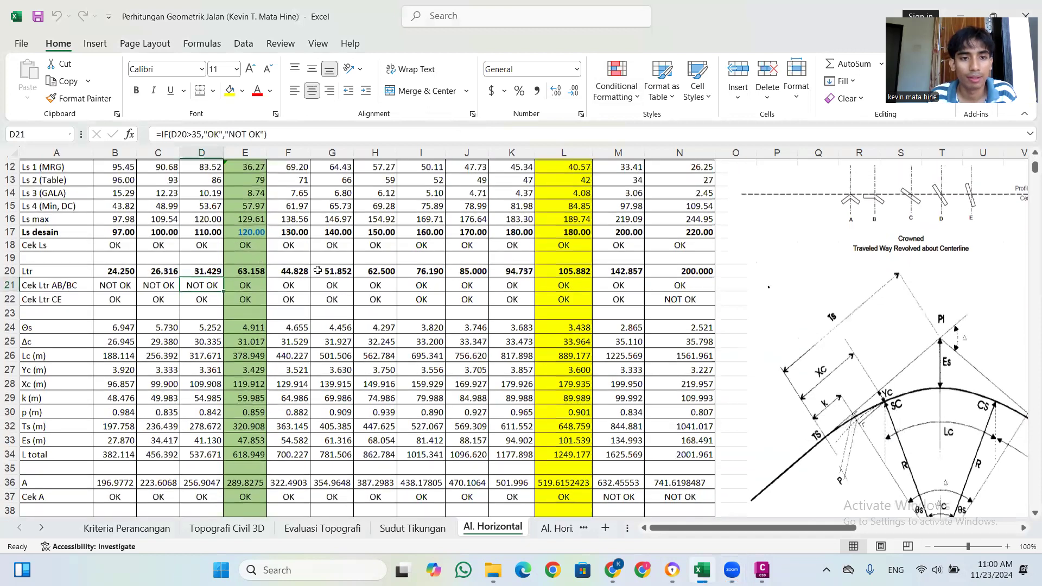
pyautogui.scroll(3, 260, 231)
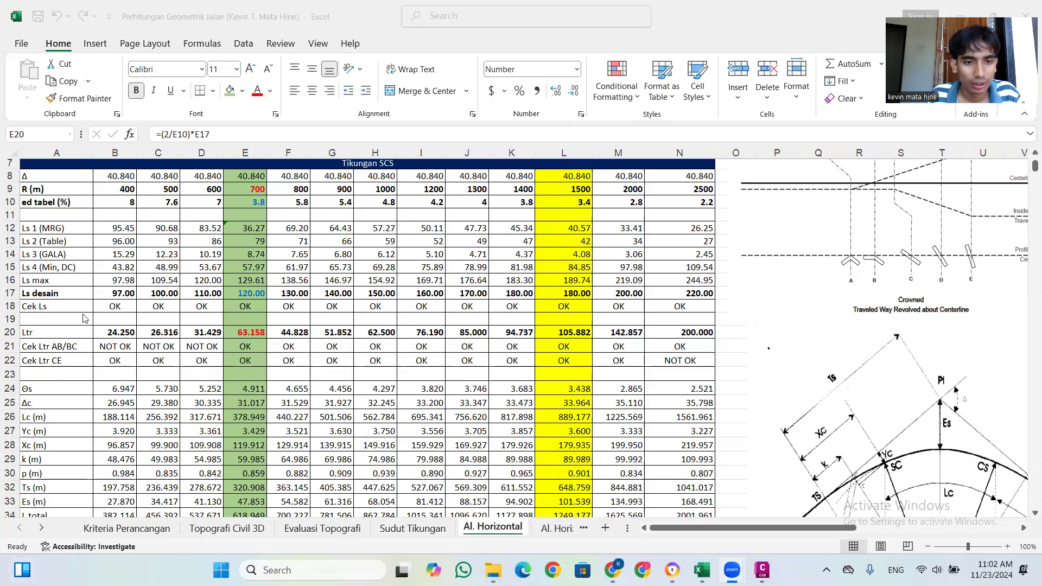
# Trace d (A-PI1) in the 700 m radius column to the A–PI1 distance formula in the Sudut Tikungan sheet, then return to Al. Horizontal
pyautogui.hotkey('alt', 'Tab')
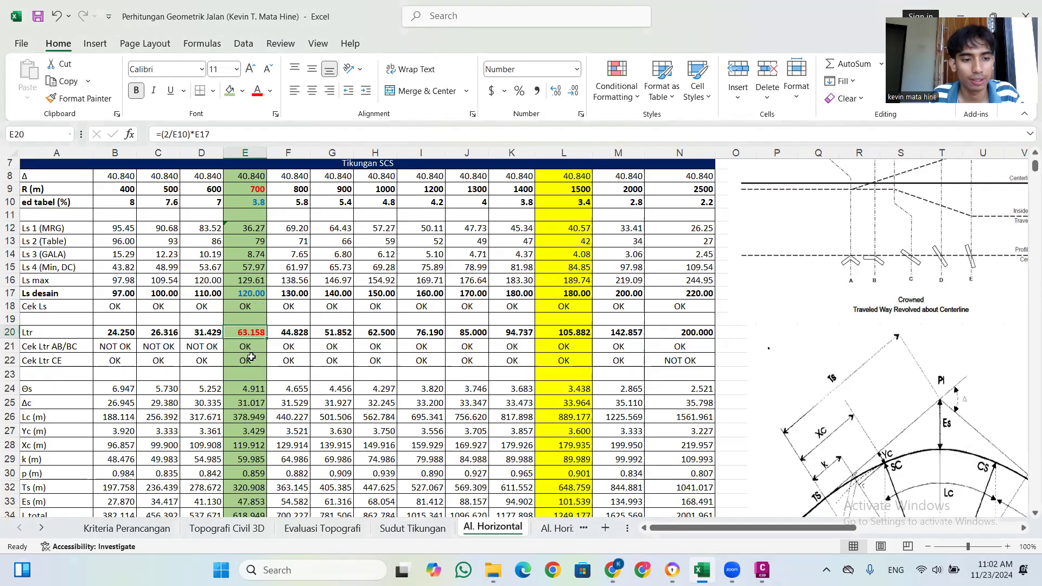
pyautogui.scroll(-3, 251, 356)
pyautogui.scroll(-1, 202, 427)
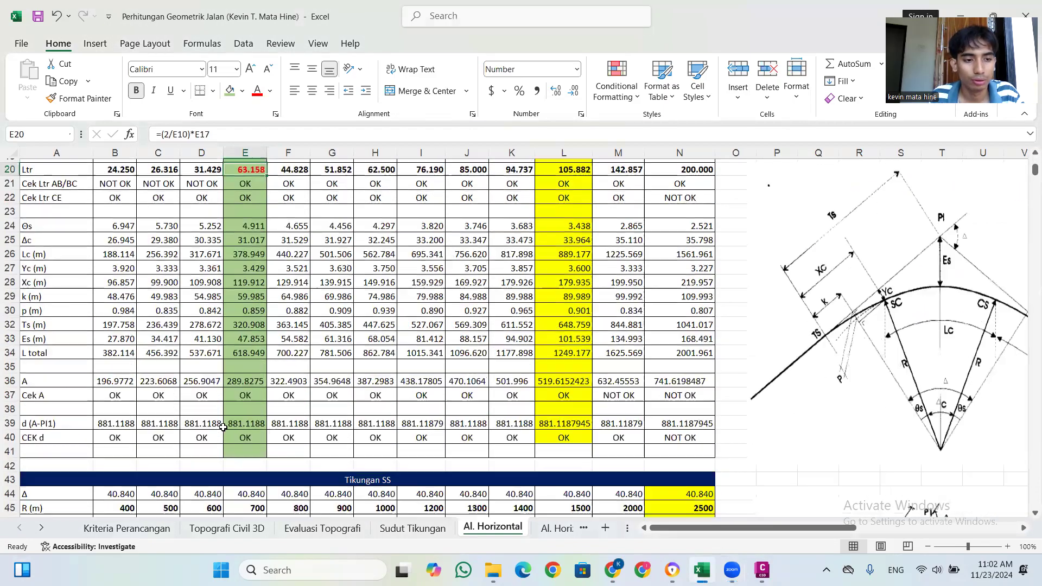
pyautogui.click(251, 426)
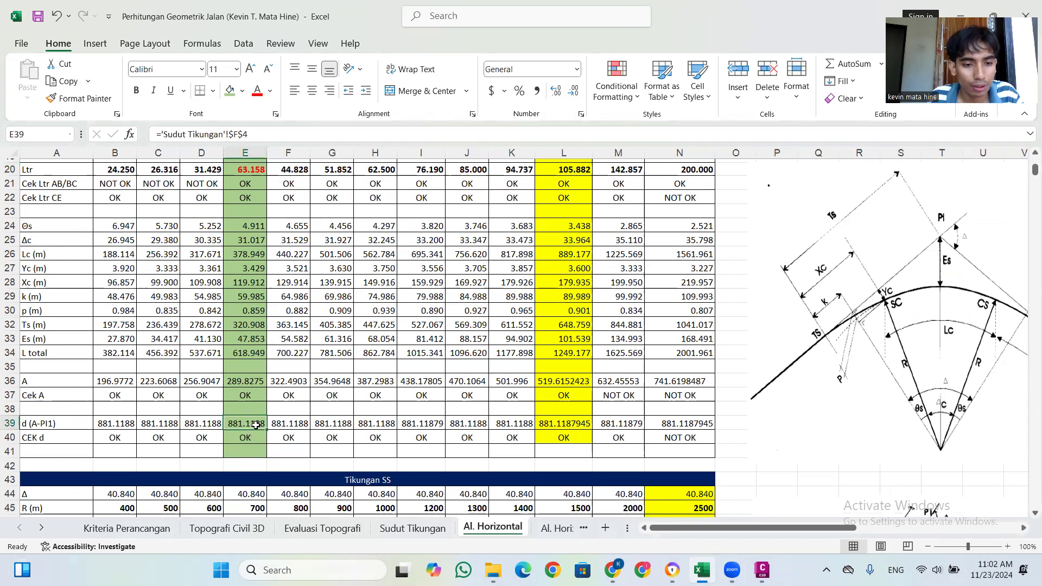
pyautogui.click(399, 529)
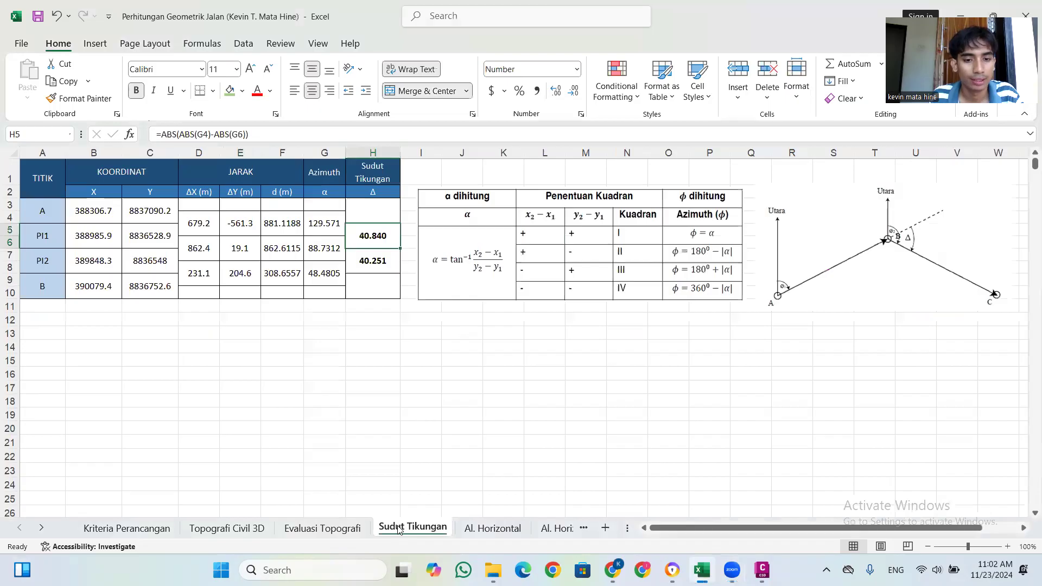
pyautogui.click(282, 222)
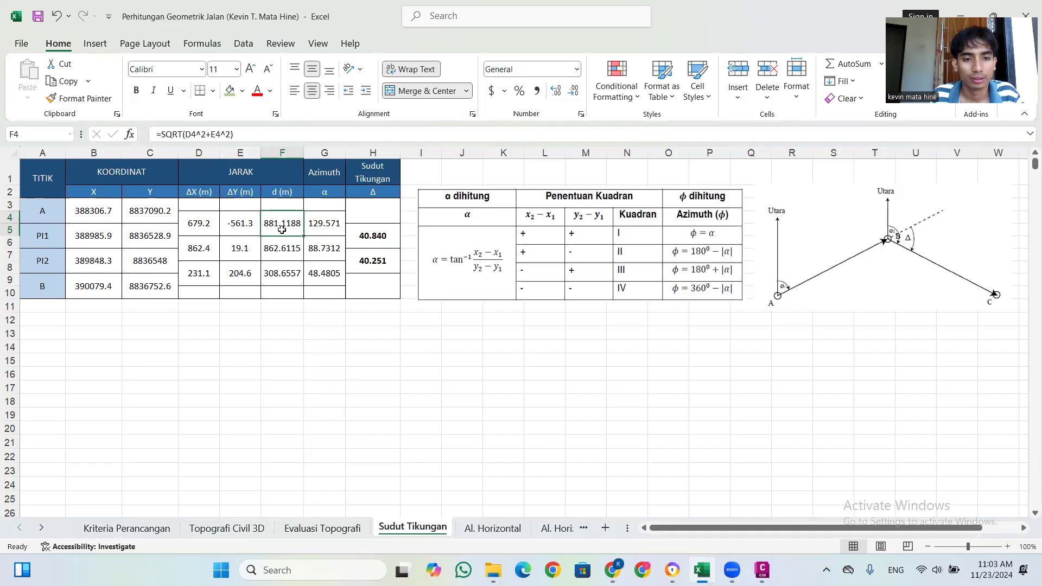
pyautogui.click(491, 528)
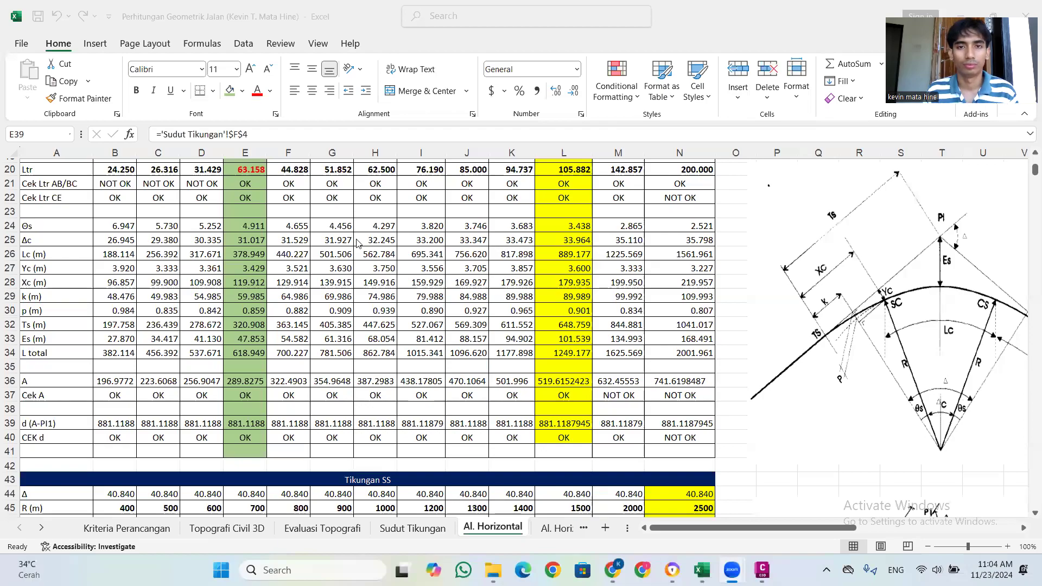
# Compare the 700 m radius's ed tabel value with Table 3-10a in 03a Tikungan dan Superelevasi.pdf in Google Drive, then return to Excel
pyautogui.scroll(5, 363, 228)
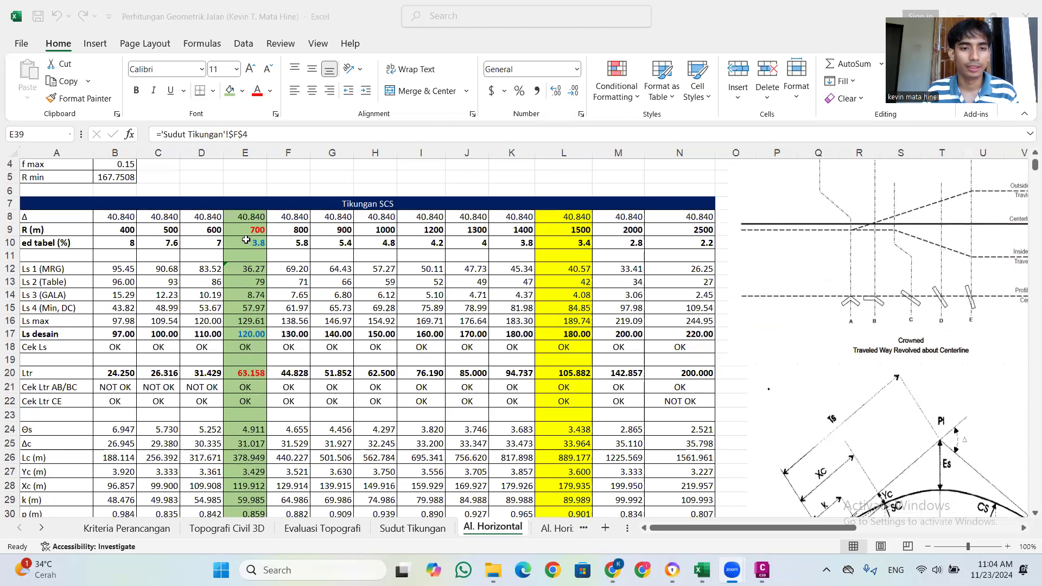
pyautogui.click(247, 243)
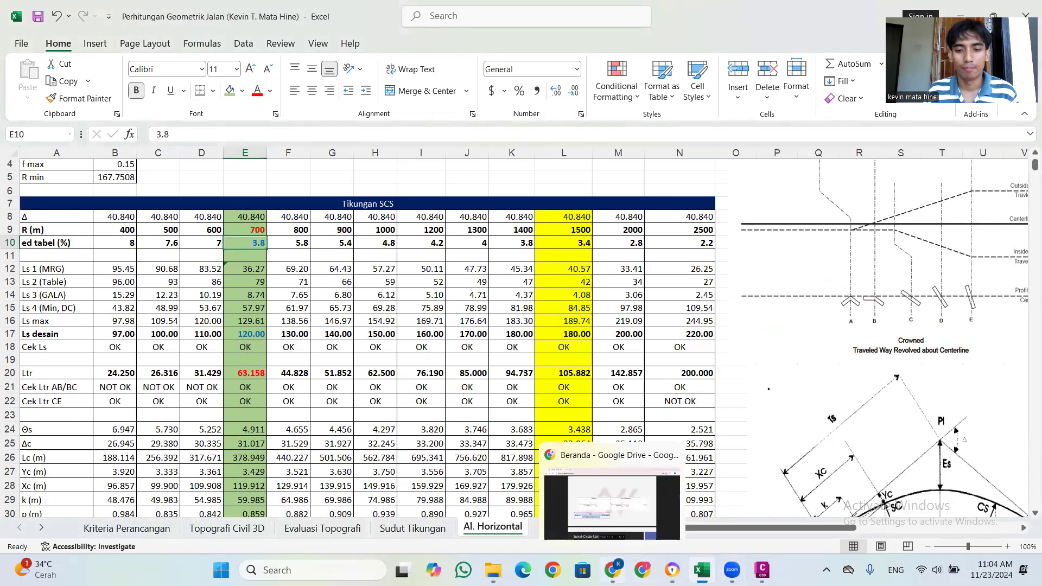
pyautogui.click(613, 570)
pyautogui.scroll(-3, 545, 307)
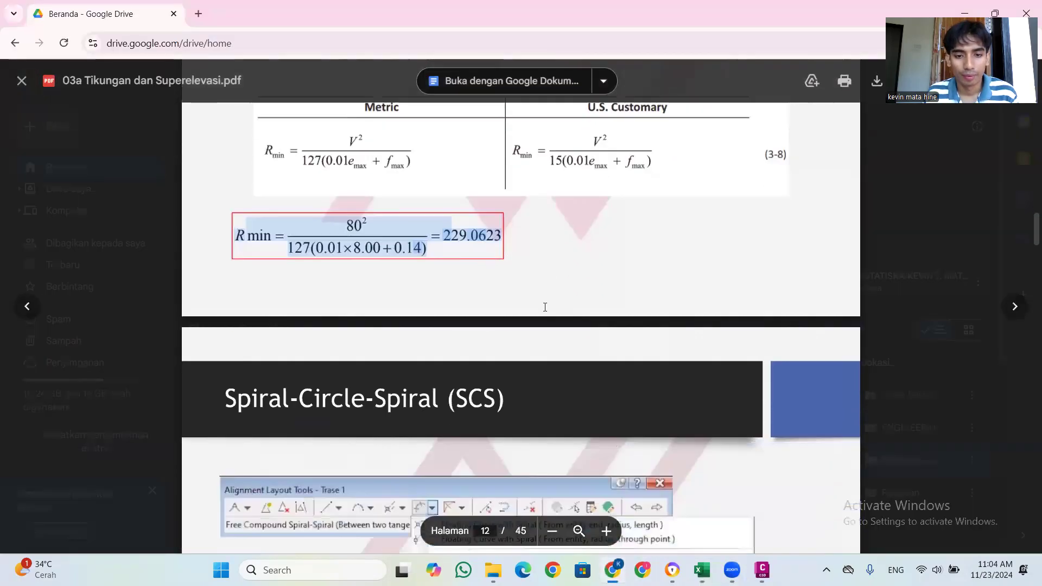
pyautogui.scroll(-10, 545, 307)
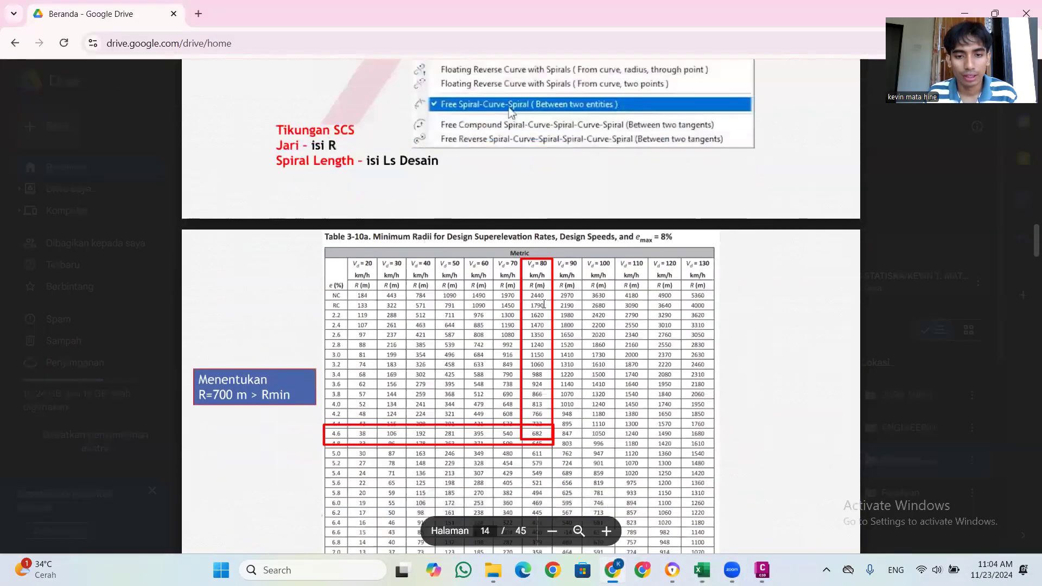
pyautogui.scroll(-3, 599, 537)
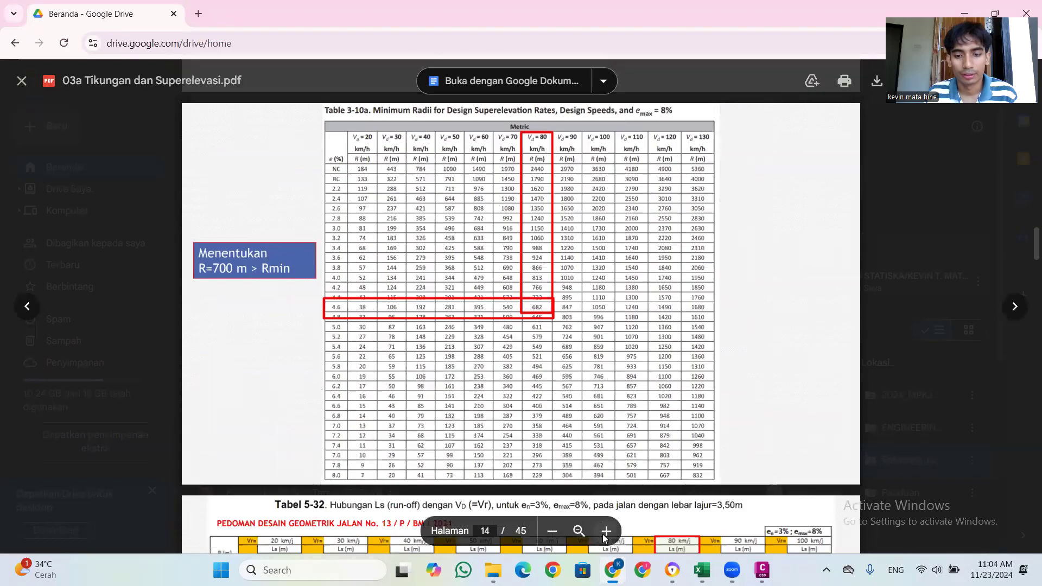
pyautogui.click(604, 535)
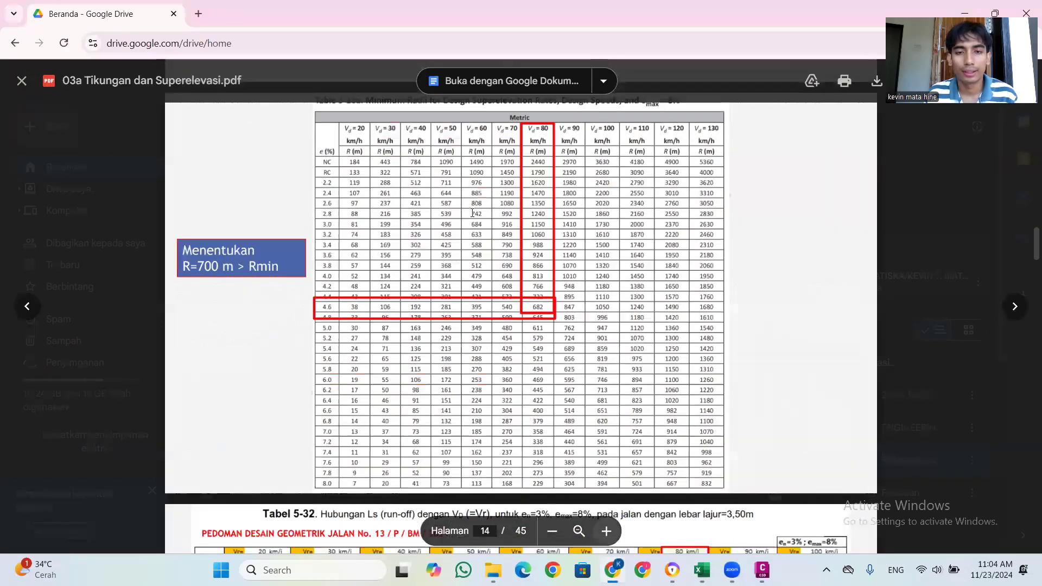
pyautogui.keyDown('ctrl'); pyautogui.scroll(1, 502, 171); pyautogui.keyUp('ctrl')
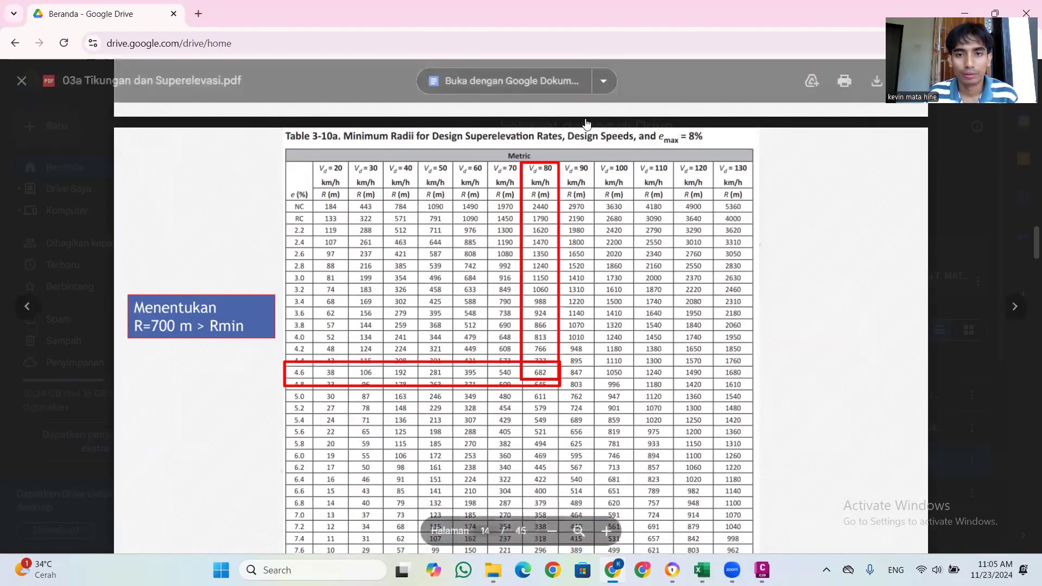
pyautogui.moveTo(673, 570)
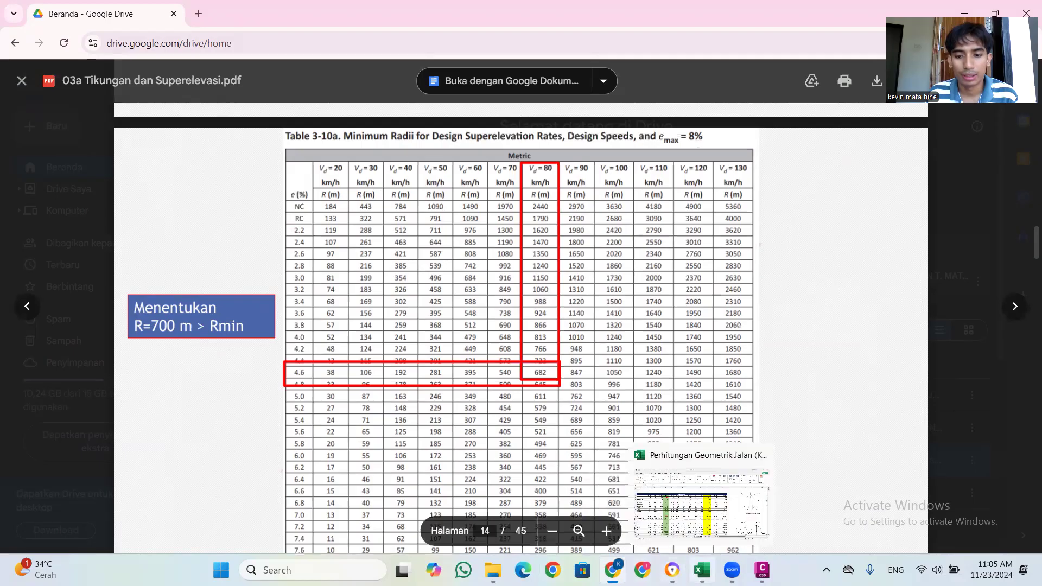
pyautogui.click(701, 570)
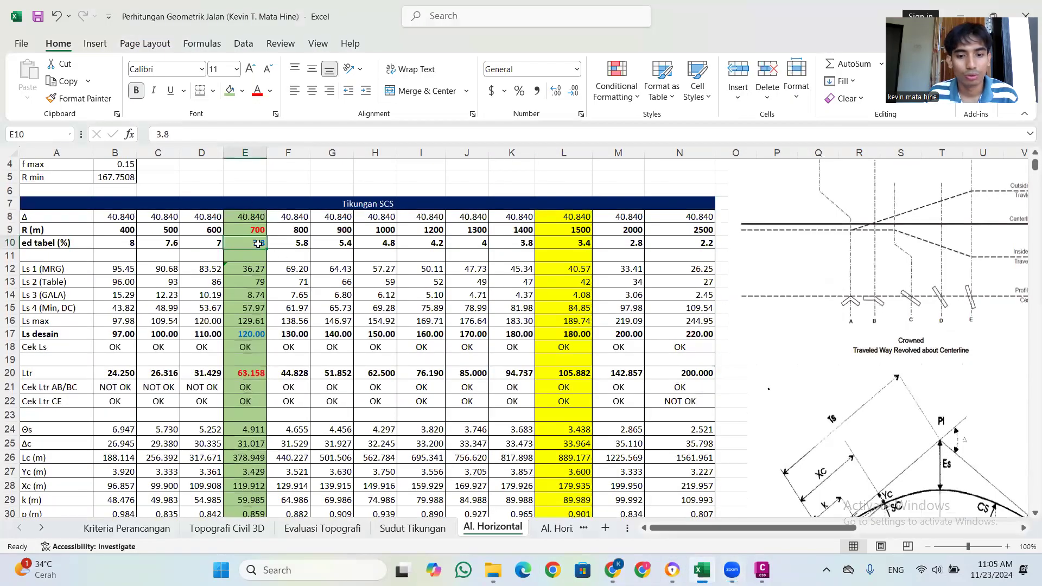
# Revisit the PDF's minimum radii table for e max 8% and return to the 700 m radius's ed tabel cell in Excel
pyautogui.click(620, 566)
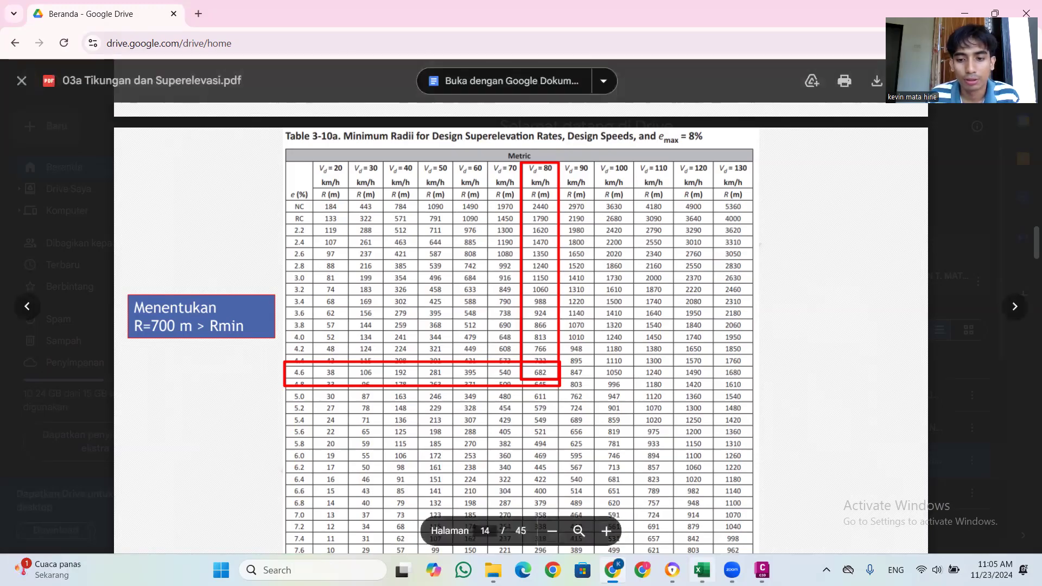
pyautogui.click(701, 569)
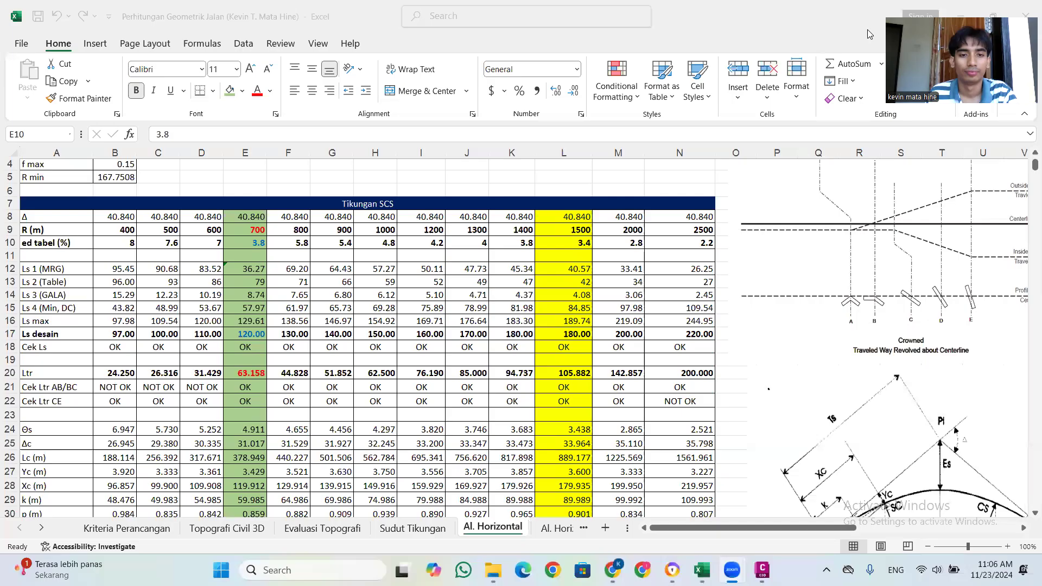
pyautogui.click(237, 240)
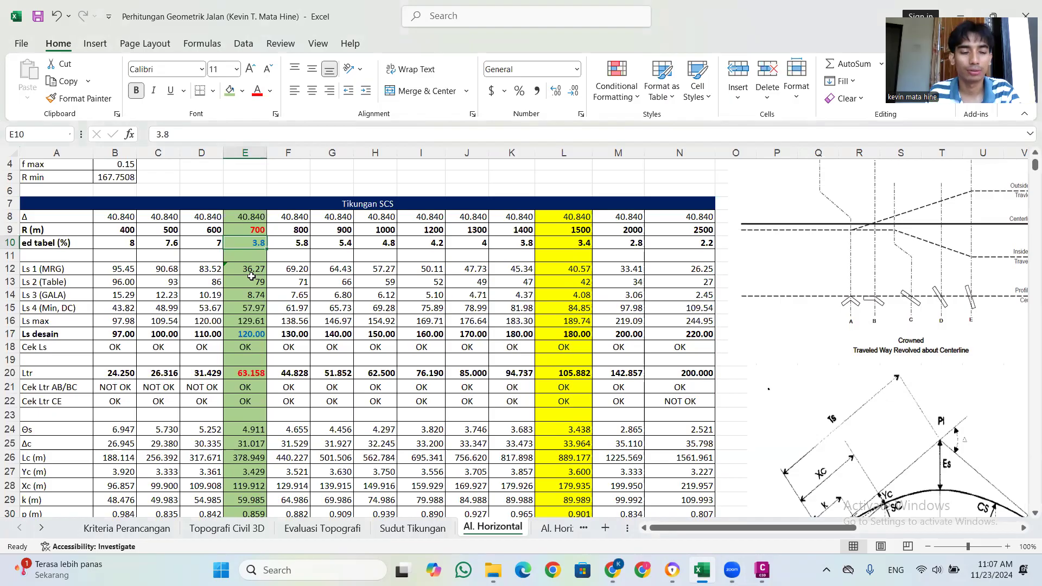
# Review the remaining 700 m radius calculations in the Tikungan SCS table, from Ls through the CEK d row
pyautogui.scroll(-3, 251, 276)
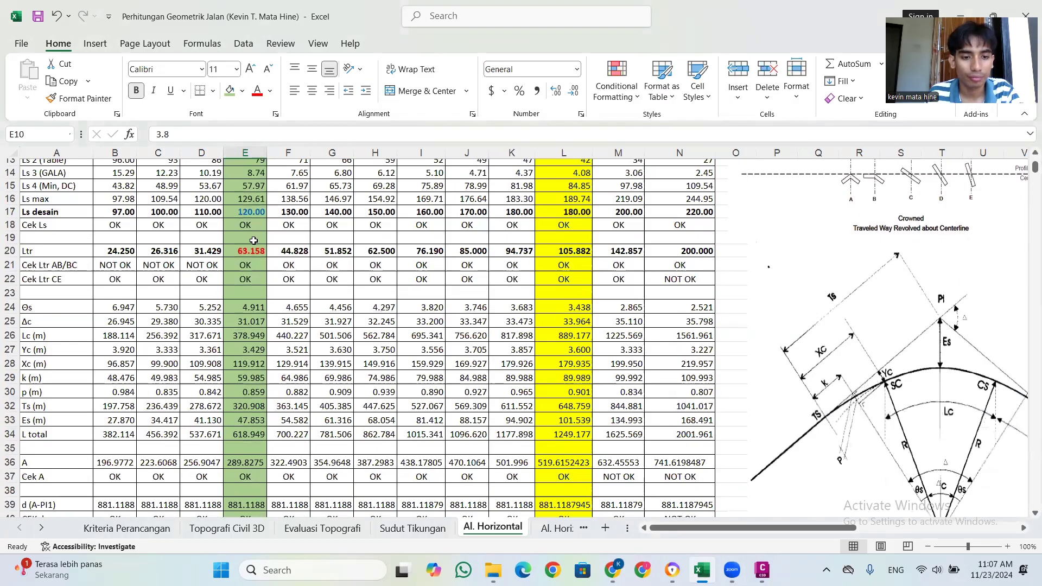
pyautogui.scroll(-1, 199, 482)
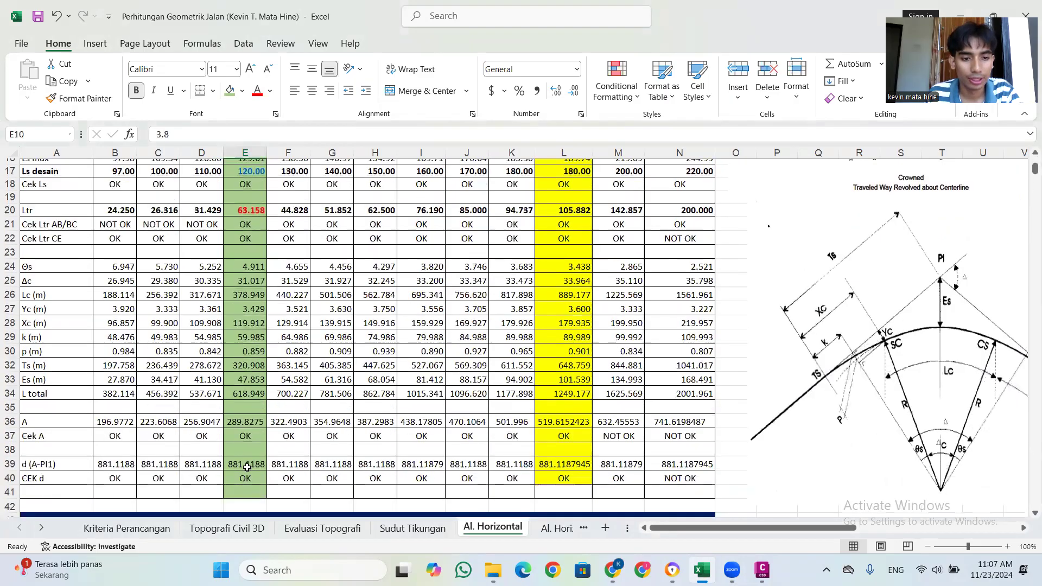
pyautogui.scroll(1, 262, 365)
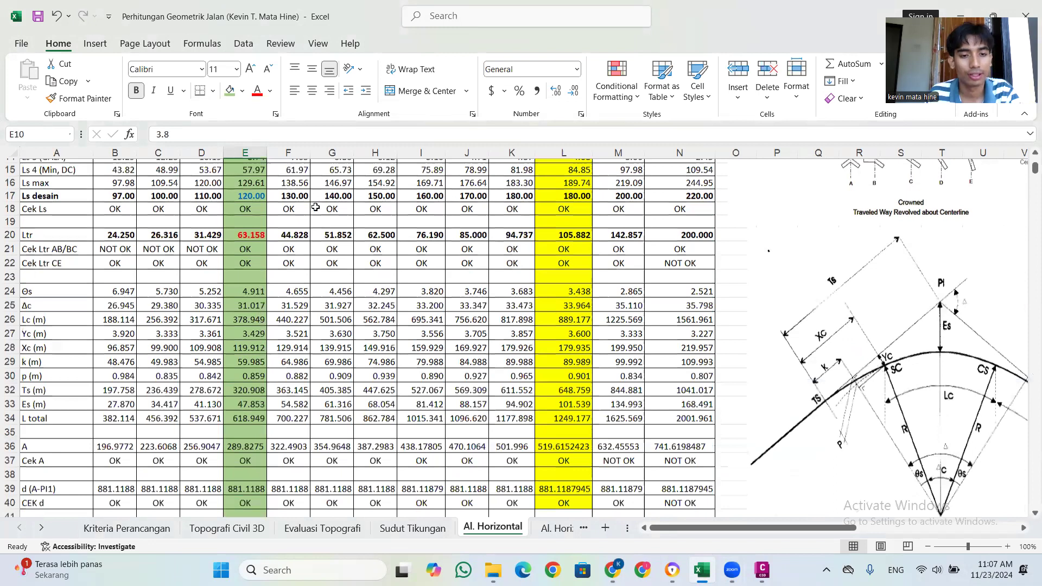
pyautogui.scroll(3, 315, 207)
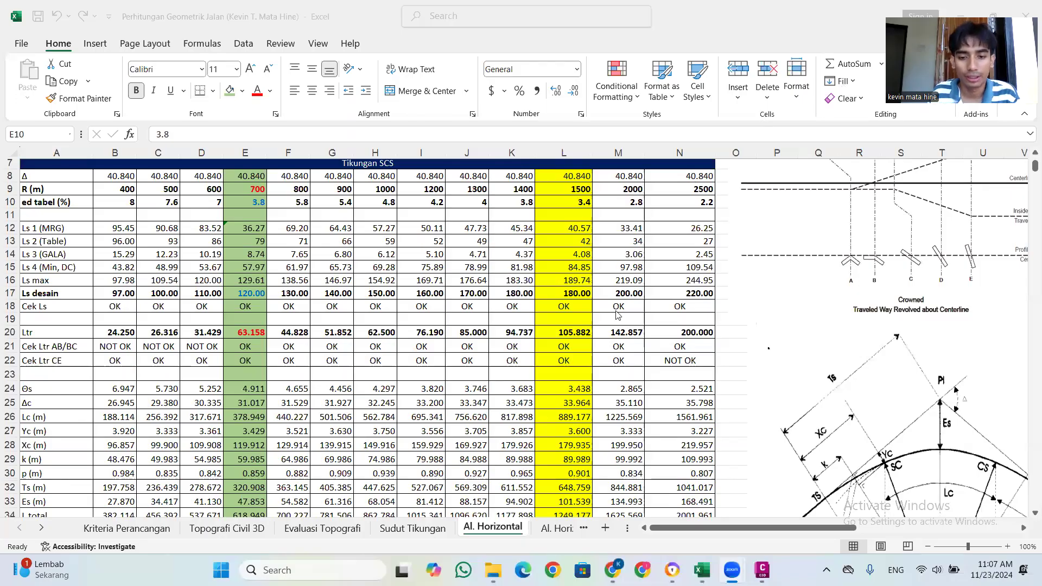
# Open the Al. Horizontal (2) sheet and inspect the highlighted 800 m radius in its Tikungan SCS table
pyautogui.click(549, 532)
pyautogui.click(549, 533)
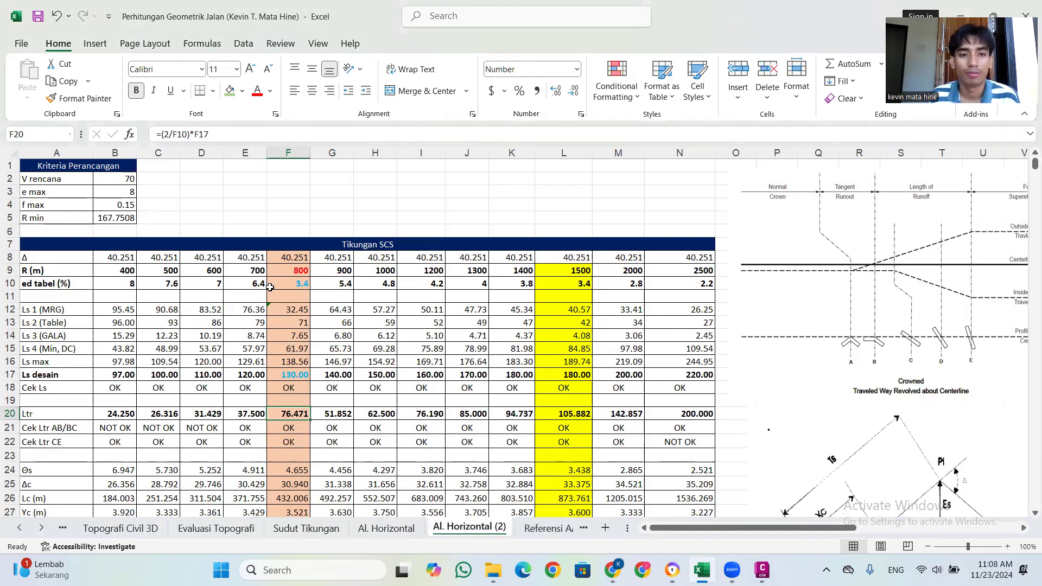
pyautogui.click(293, 271)
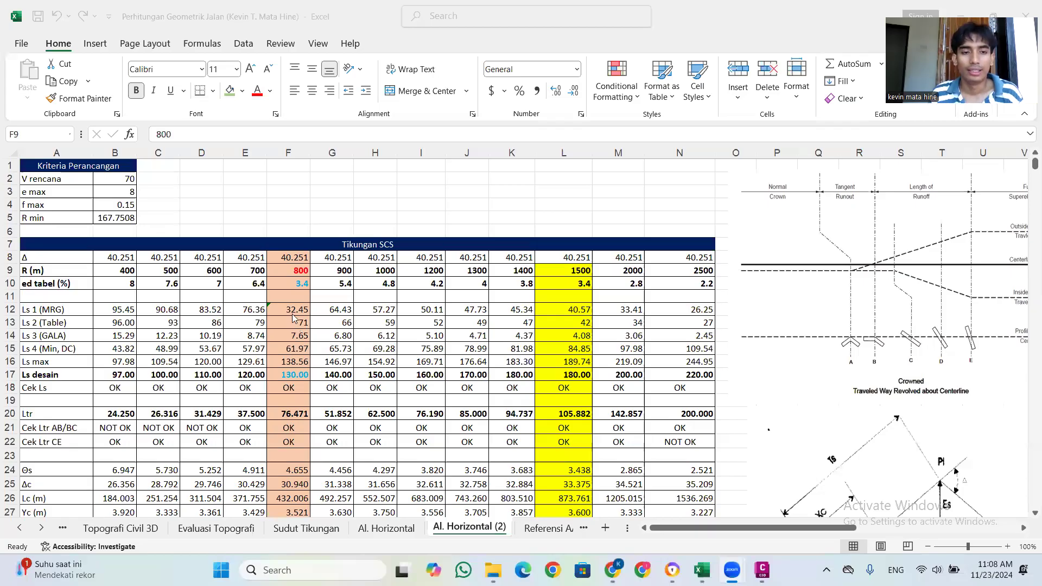
pyautogui.click(292, 272)
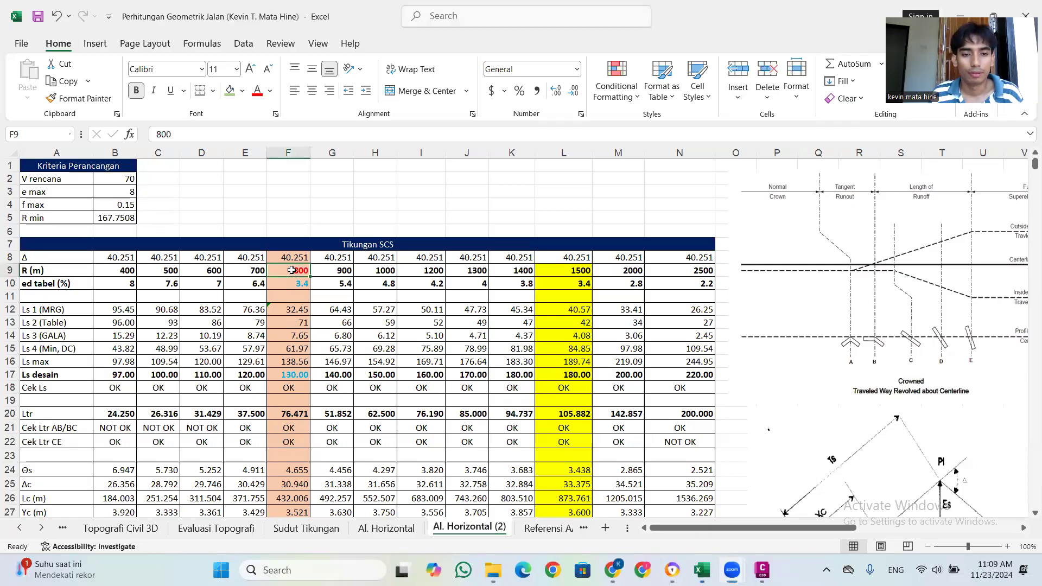
# Review the 800 m radius column of the Tikungan SCS table down to CEK d, including its R and Ls desain cells
pyautogui.scroll(-5, 291, 272)
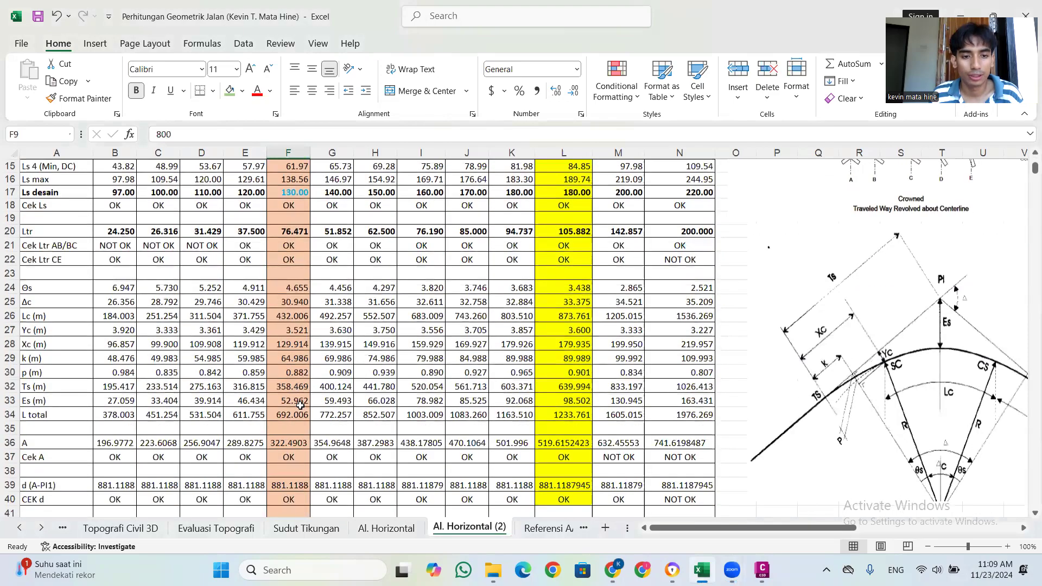
pyautogui.scroll(-2, 300, 406)
pyautogui.scroll(7, 285, 338)
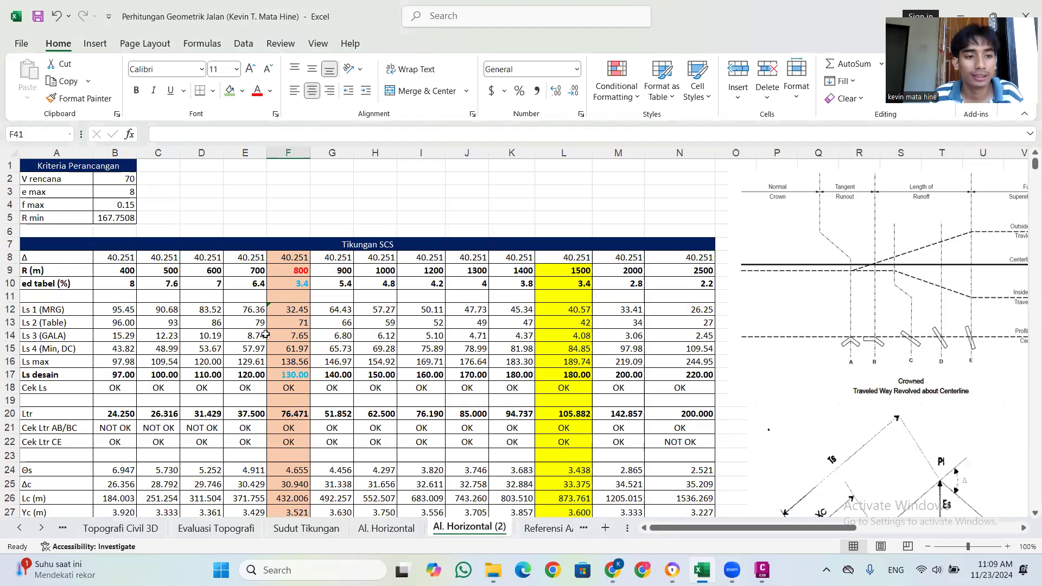
pyautogui.click(294, 270)
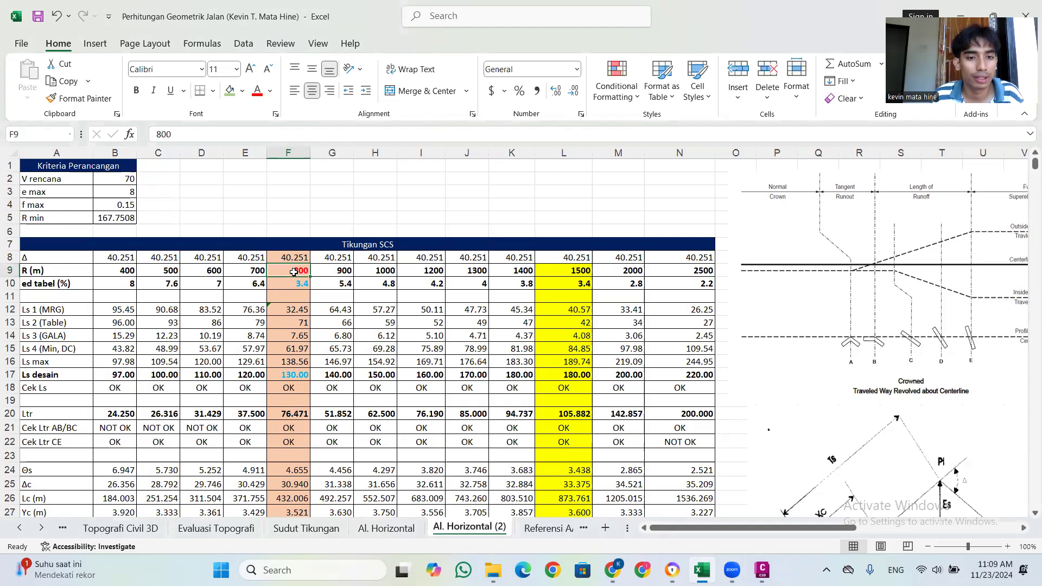
pyautogui.click(284, 376)
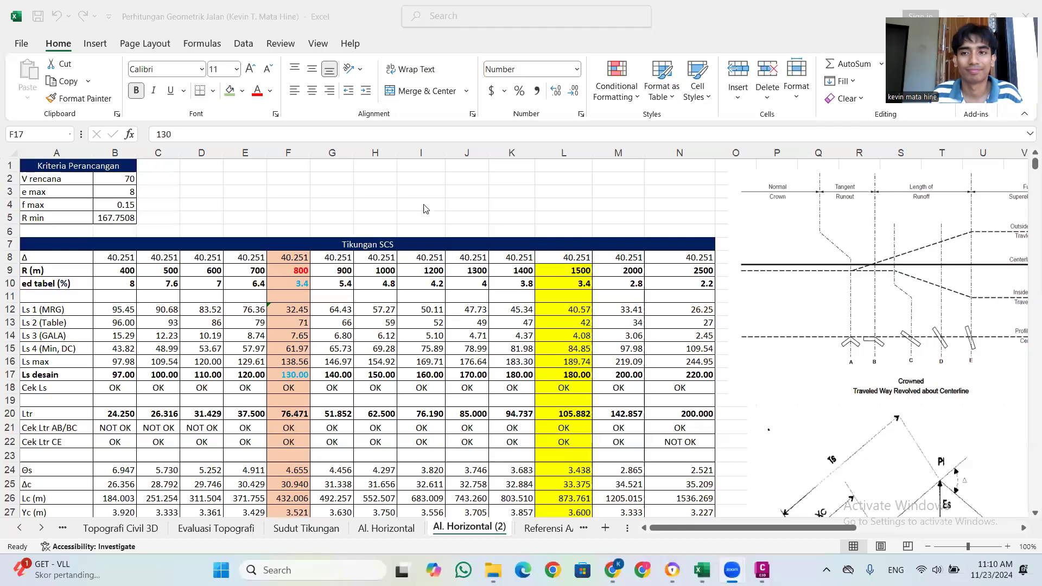
pyautogui.click(286, 270)
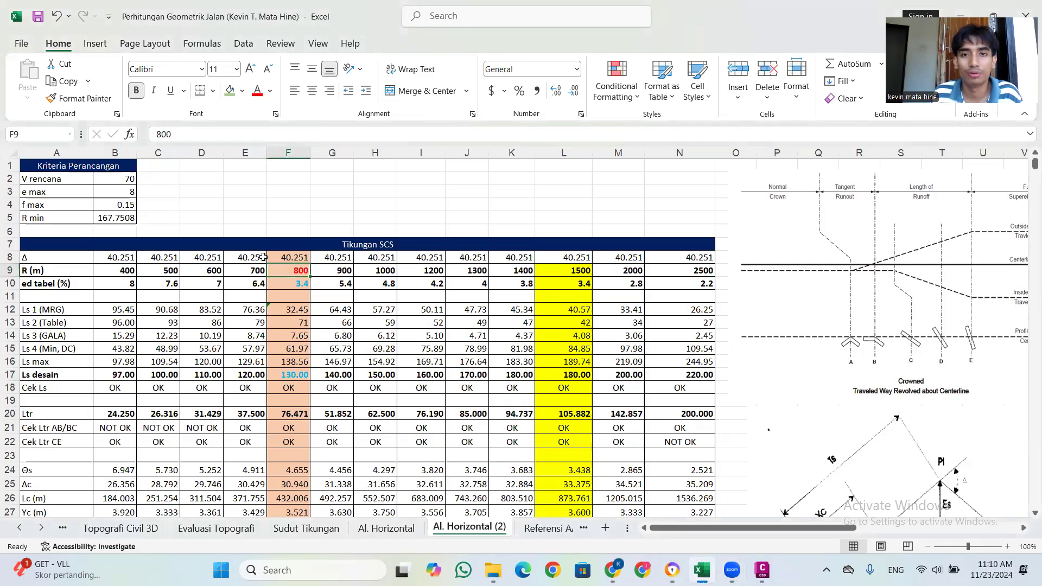
pyautogui.click(277, 375)
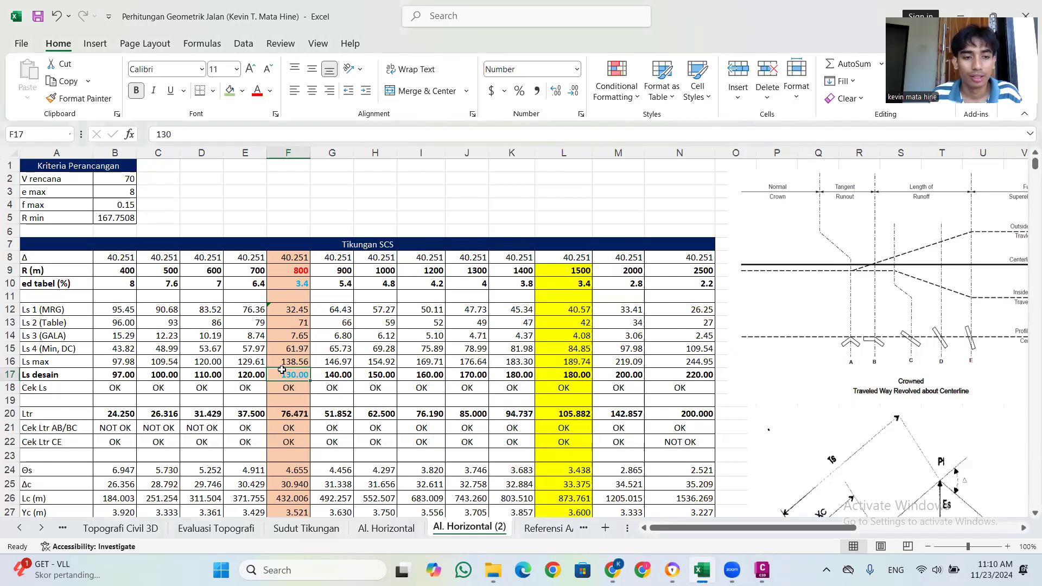
# Inspect the Ls 1 (MRG) formula for the 800 m radius without changing it
pyautogui.click(288, 309)
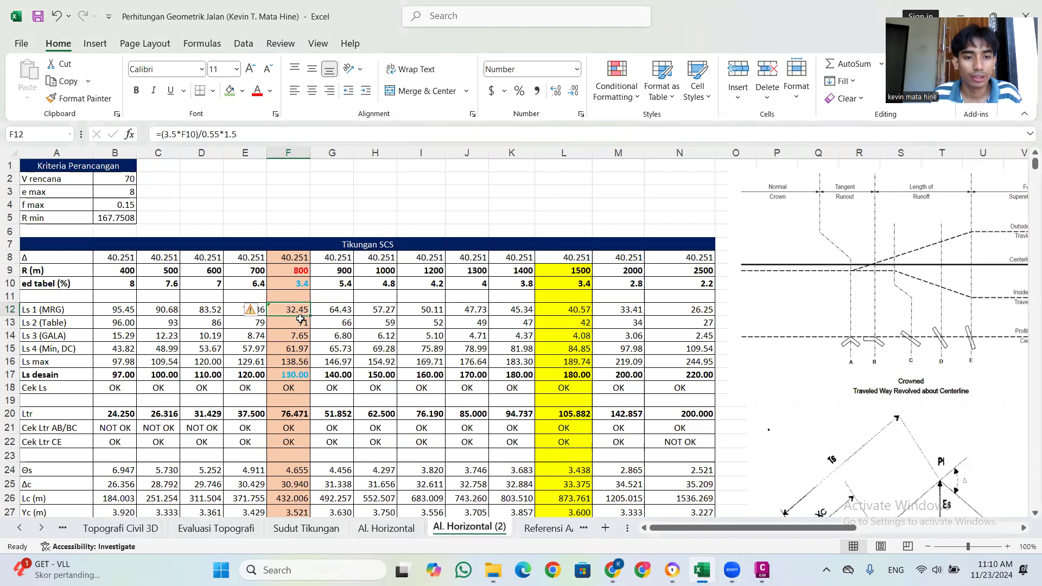
pyautogui.doubleClick(288, 309)
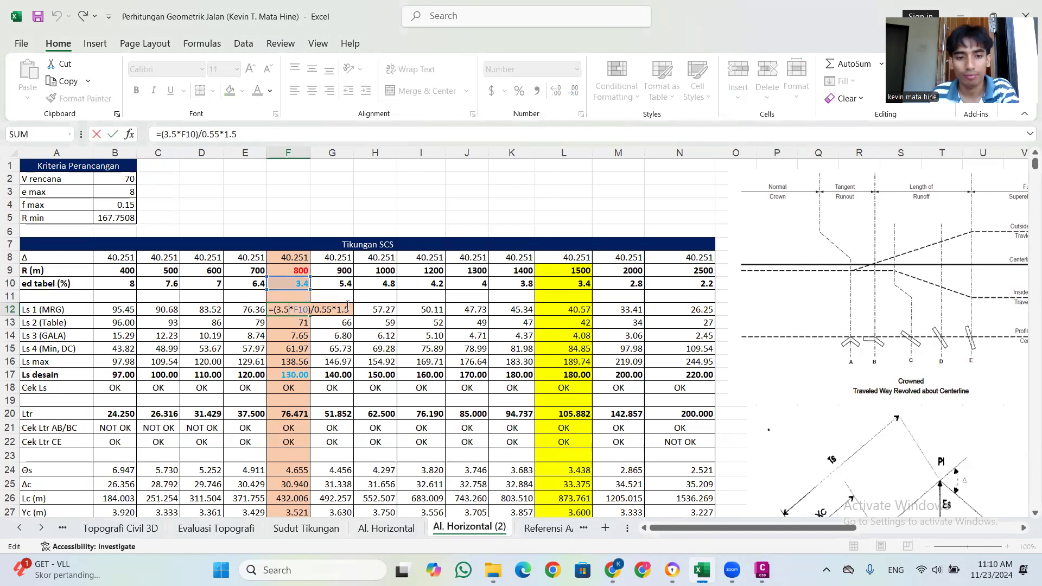
pyautogui.press('Return')
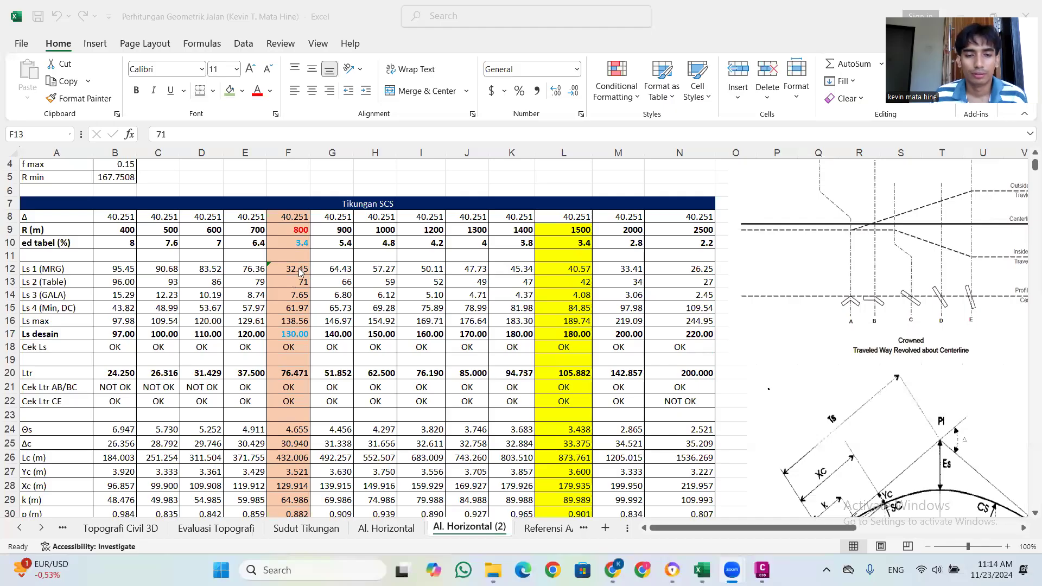
# Compare the 800 m radius's Ls 1 (MRG) formula with the PDF's runoff equation, lane rotation factors and Table 3-15, then return to Excel
pyautogui.click(299, 269)
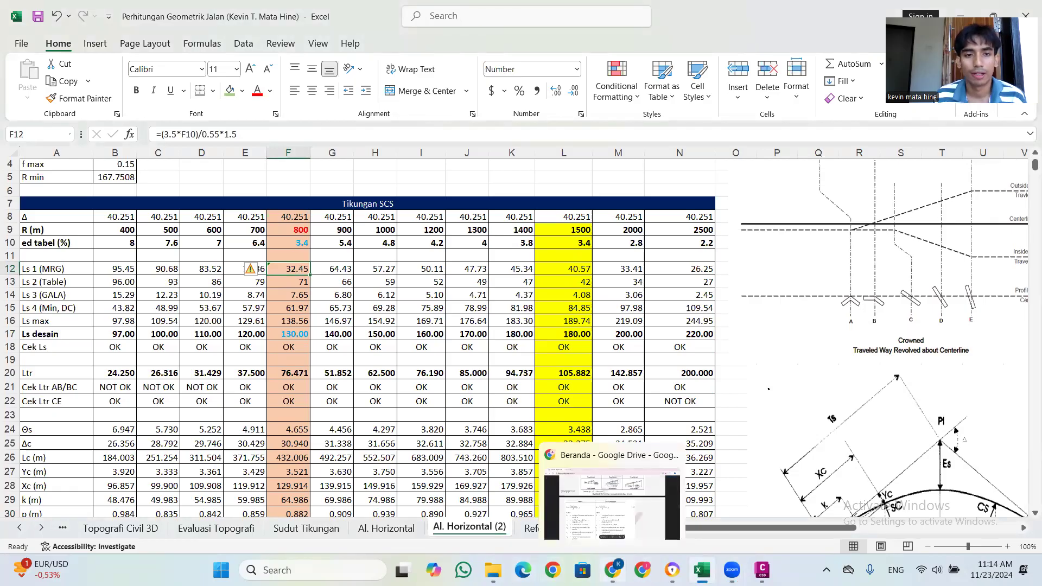
pyautogui.click(613, 570)
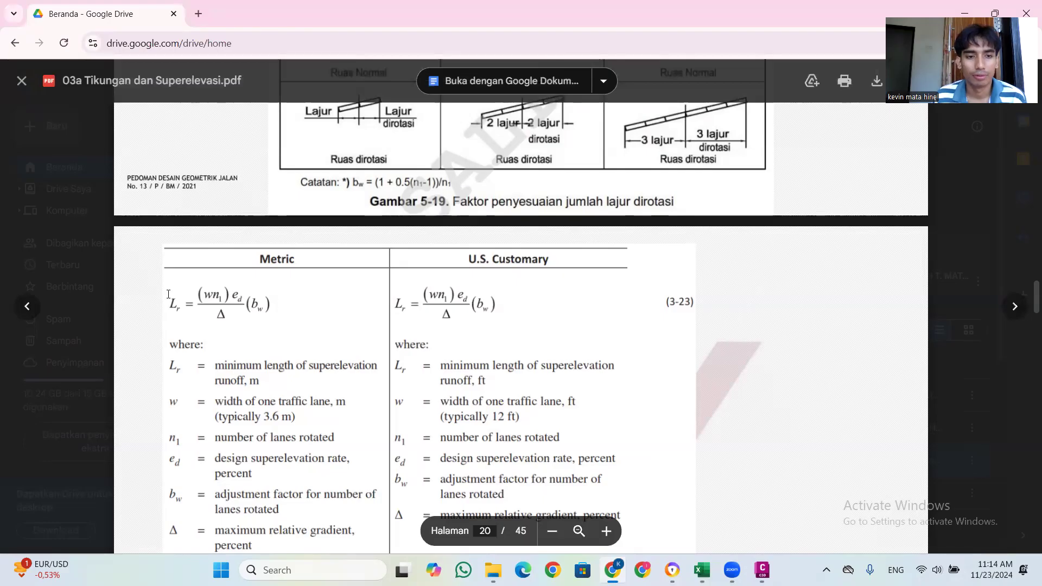
pyautogui.scroll(5, 272, 306)
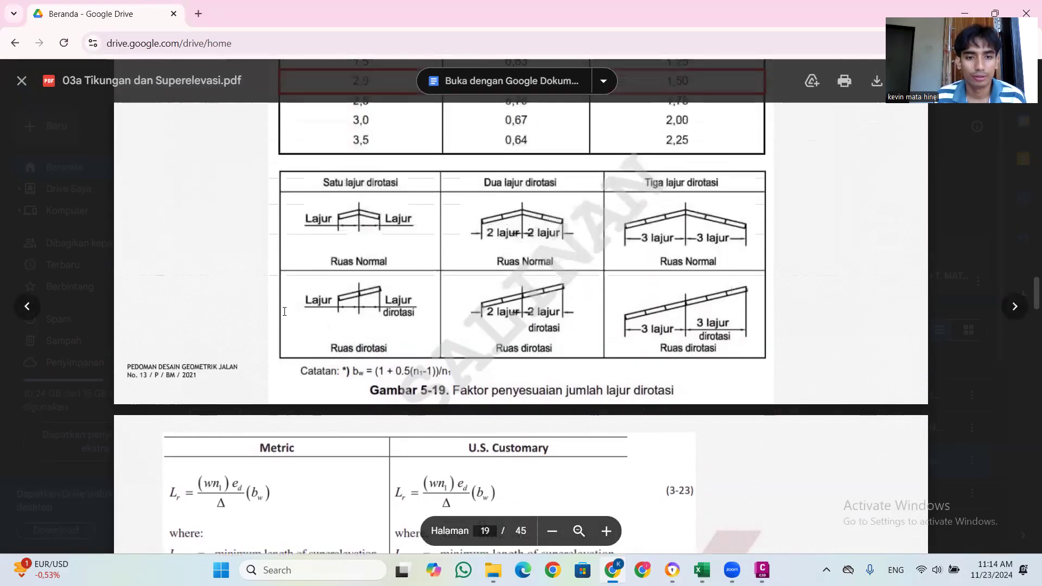
pyautogui.scroll(2, 284, 311)
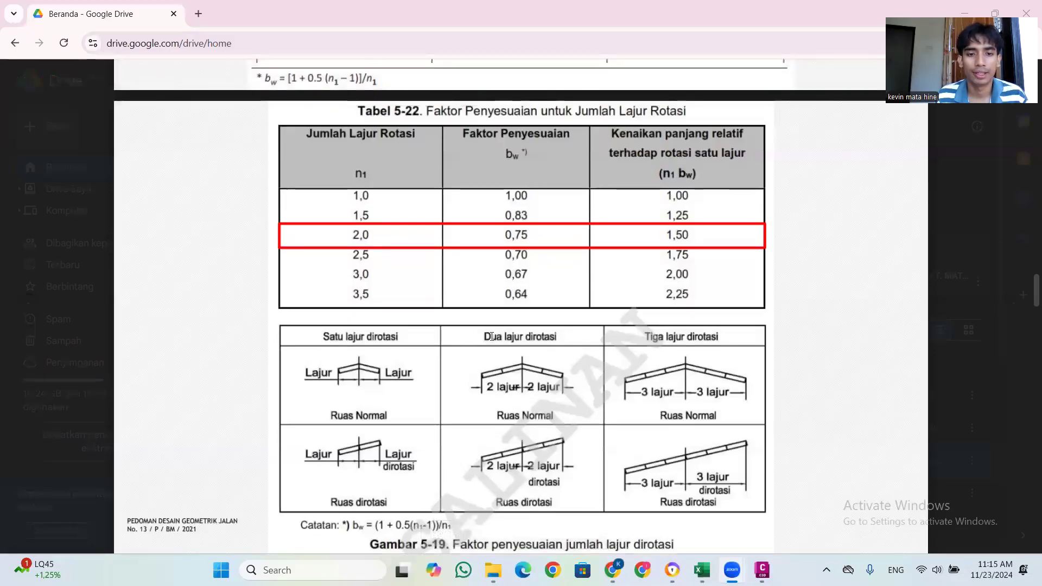
pyautogui.scroll(7, 491, 358)
pyautogui.scroll(20, 492, 334)
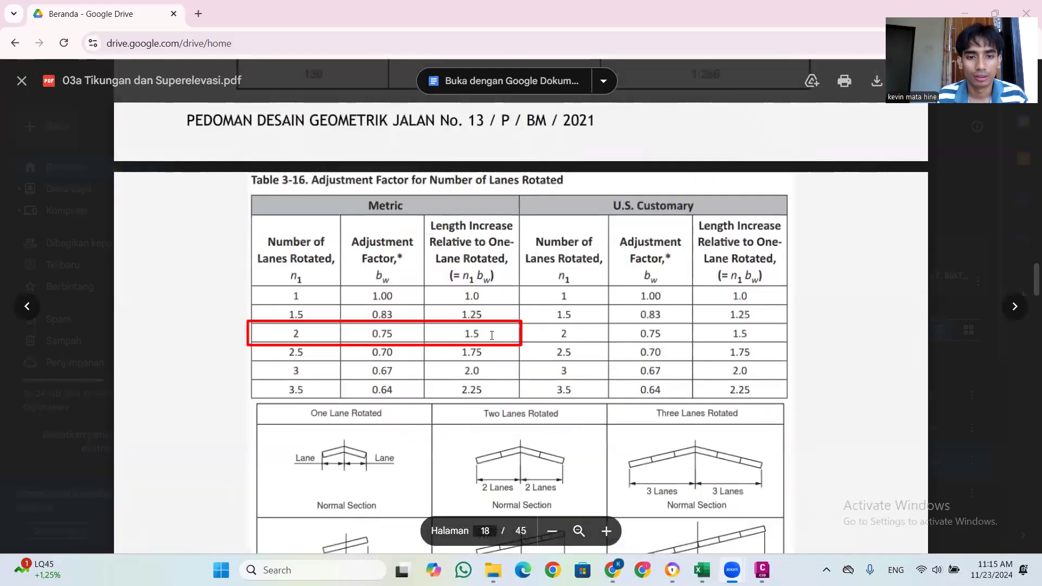
pyautogui.scroll(4, 492, 335)
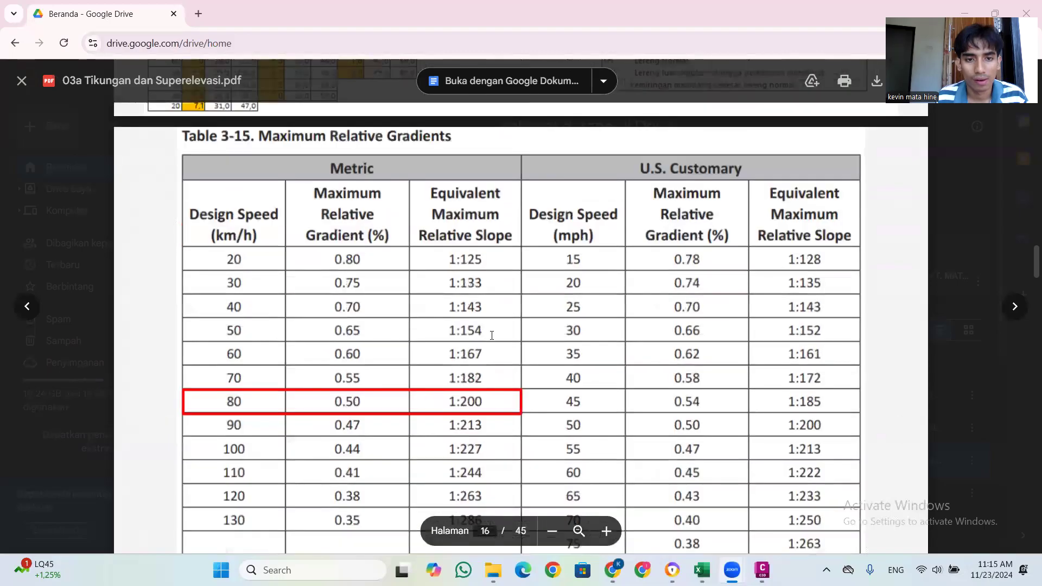
pyautogui.scroll(-1, 488, 334)
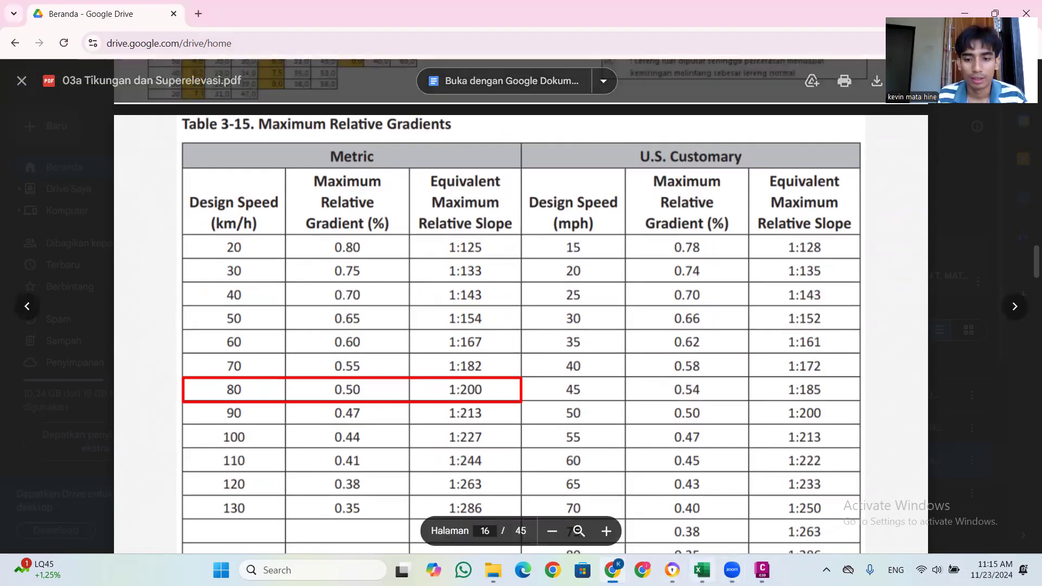
pyautogui.click(702, 570)
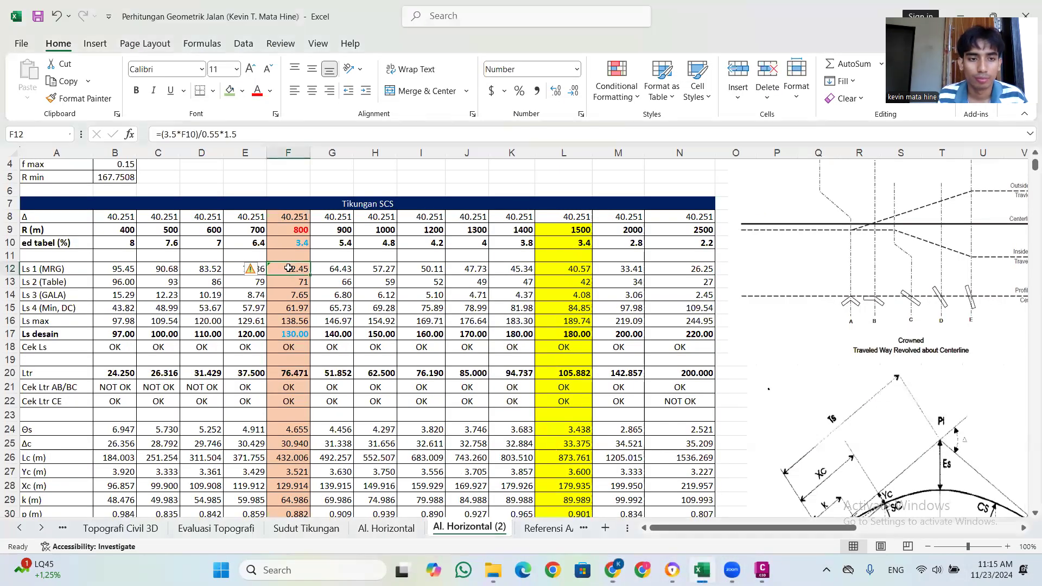
# Re-enter 0.55 as the divisor in the 800 m radius's Ls 1 (MRG) formula
pyautogui.press('F2')
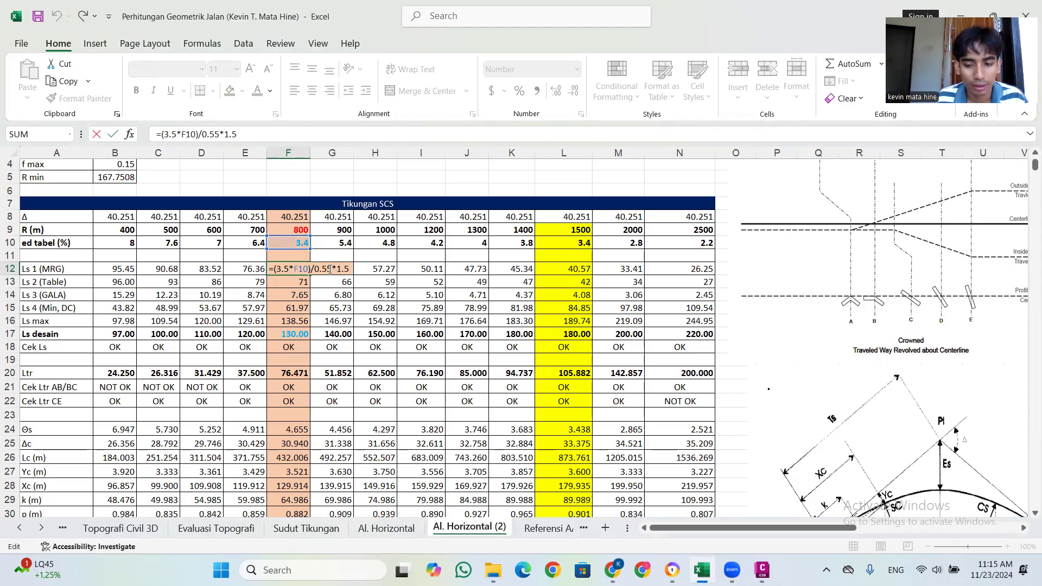
pyautogui.press('BackSpace')
pyautogui.press('BackSpace')
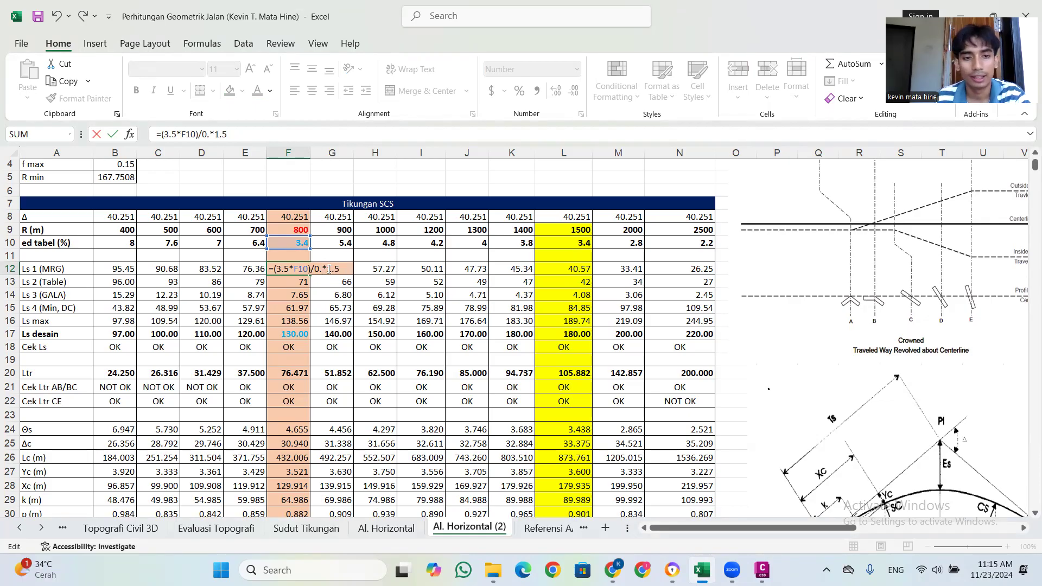
pyautogui.write('55')
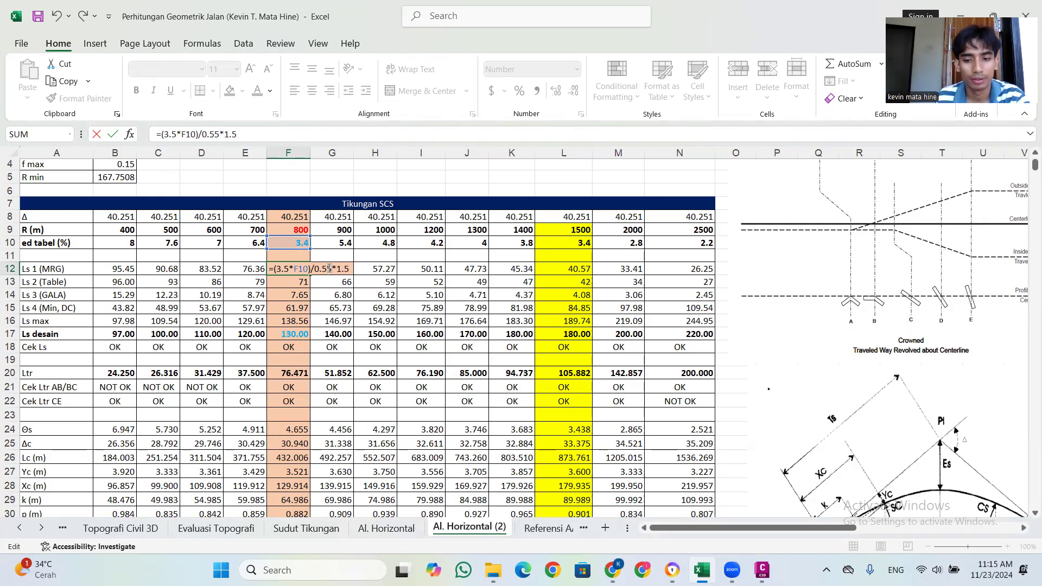
pyautogui.press('Return')
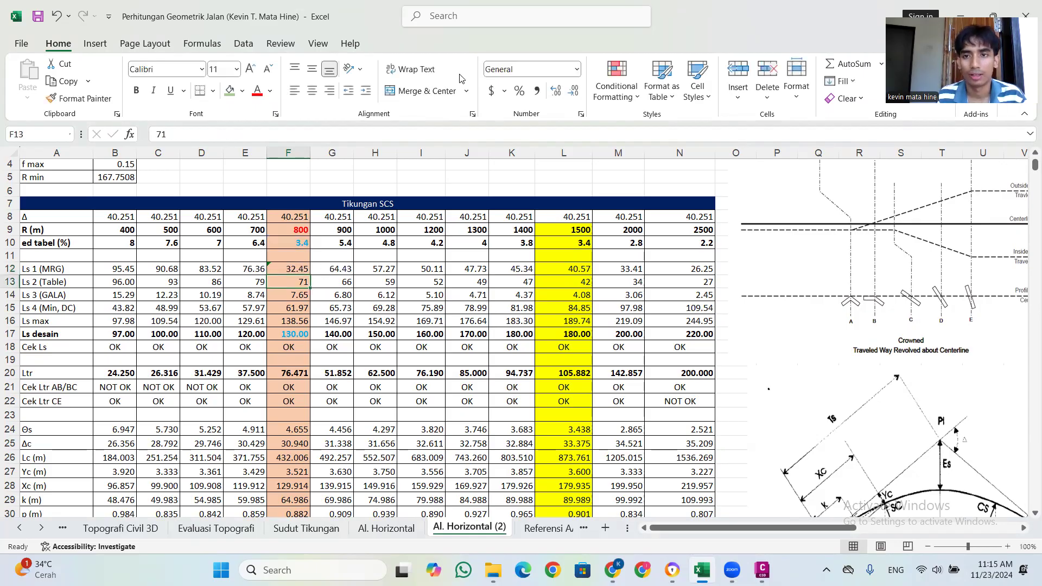
pyautogui.click(869, 55)
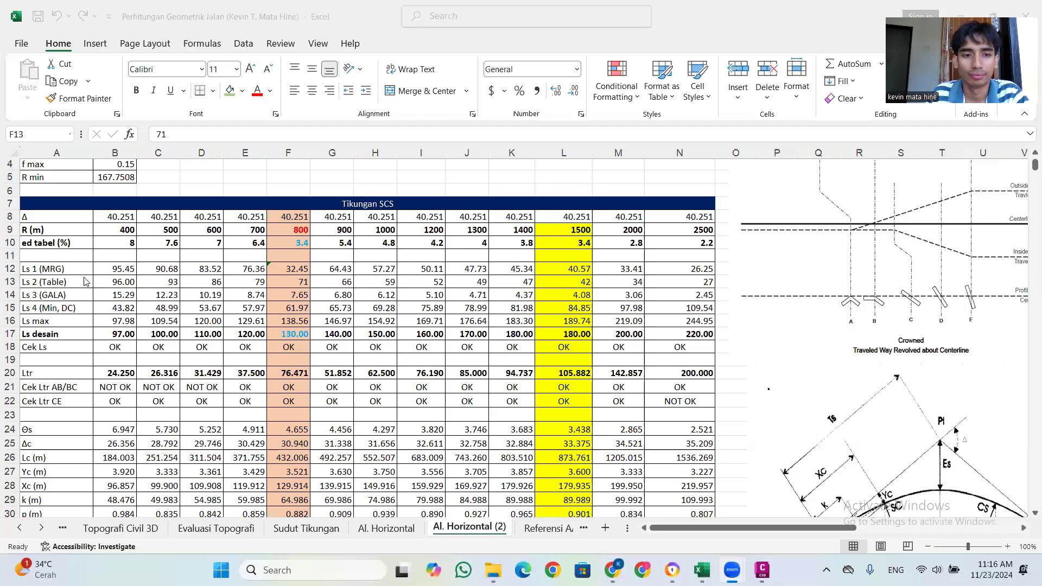
# Check the 800 m radius's Ls 1 and ed tabel cells, consult Table 3-10a in the superelevation PDF, and return to Excel
pyautogui.click(288, 269)
pyautogui.click(288, 270)
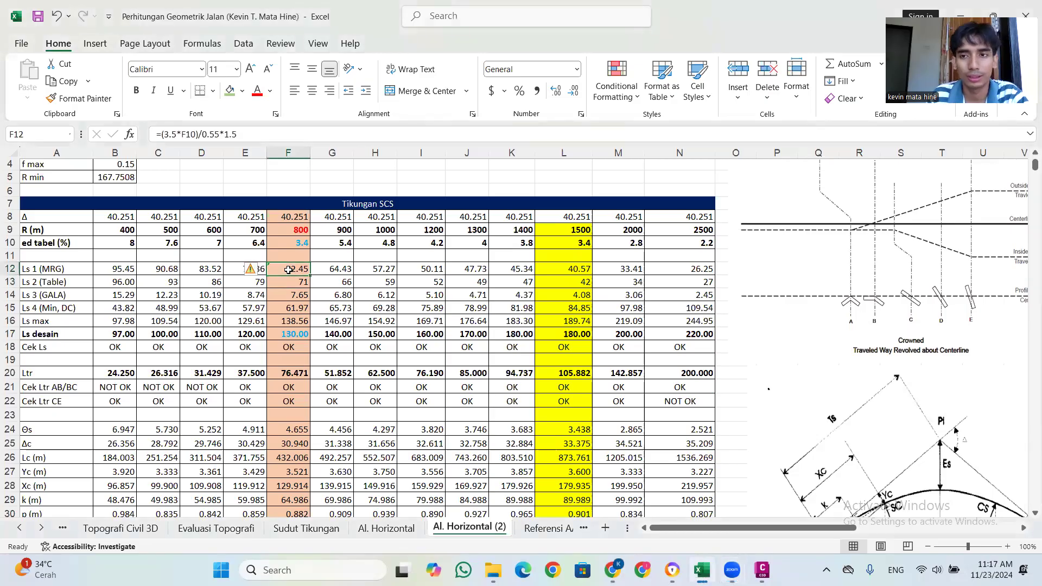
pyautogui.click(294, 243)
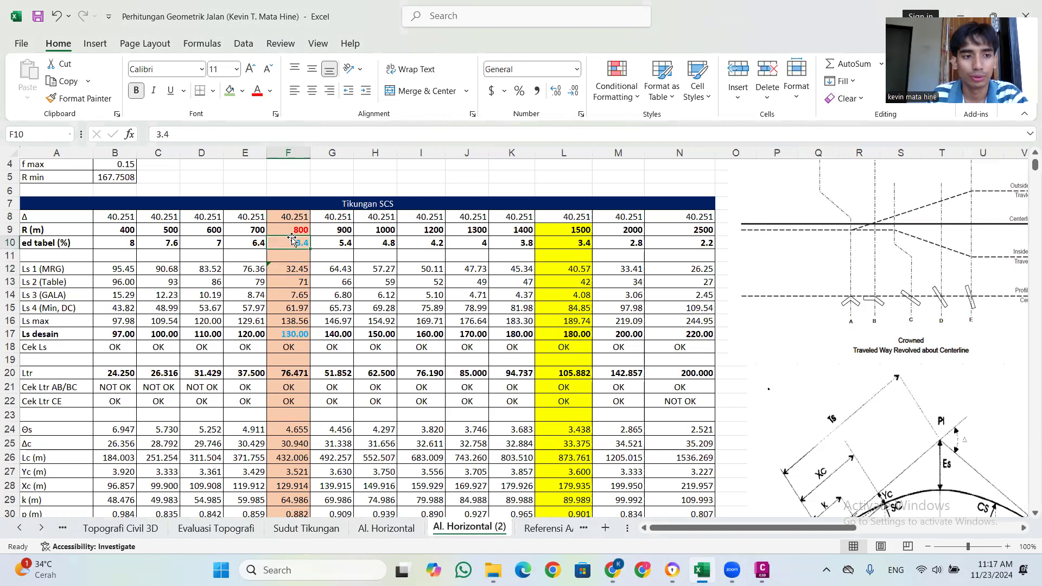
pyautogui.click(613, 570)
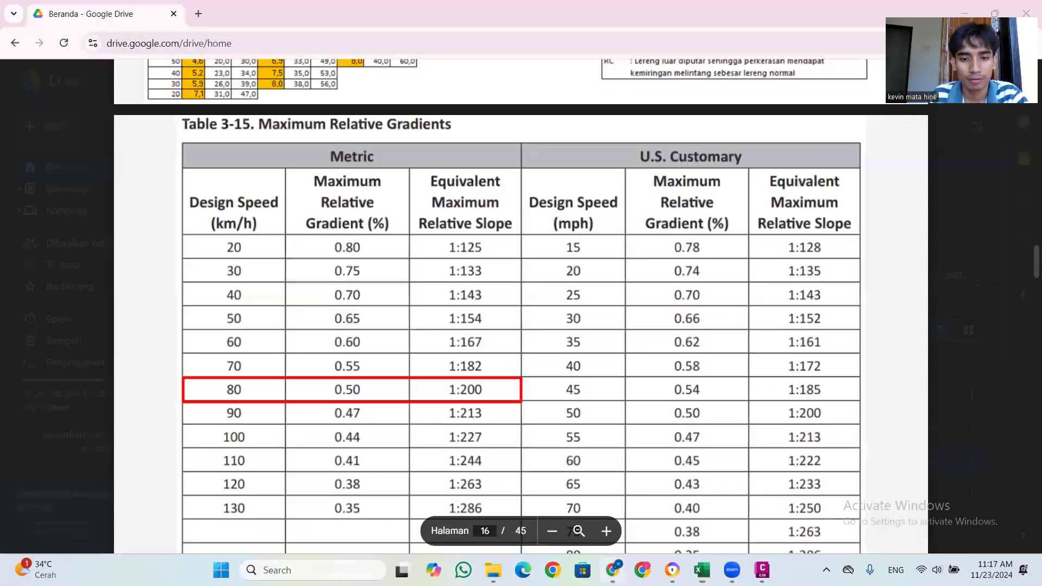
pyautogui.scroll(5, 510, 300)
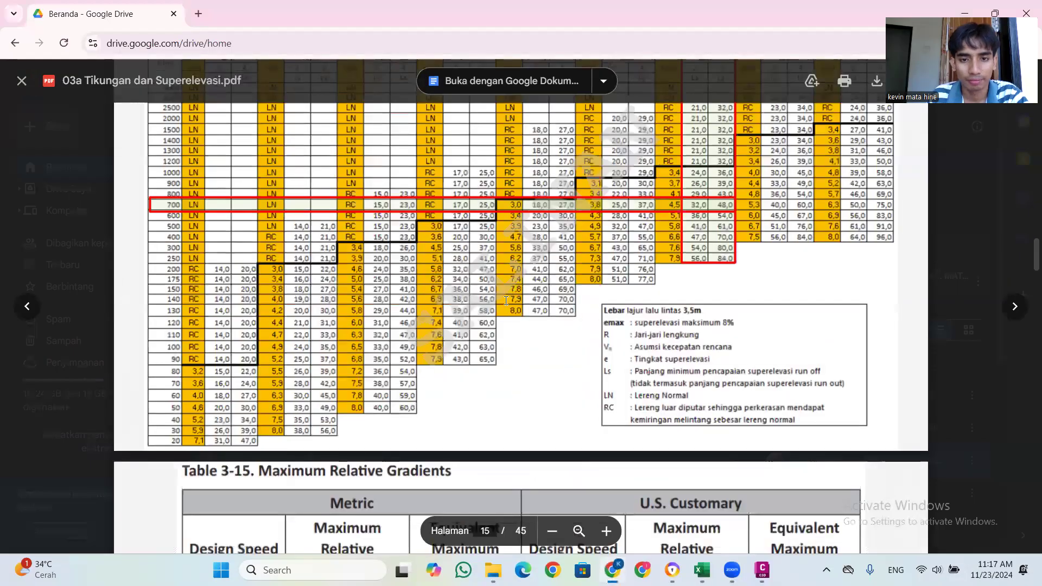
pyautogui.scroll(10, 504, 301)
pyautogui.scroll(-3, 475, 288)
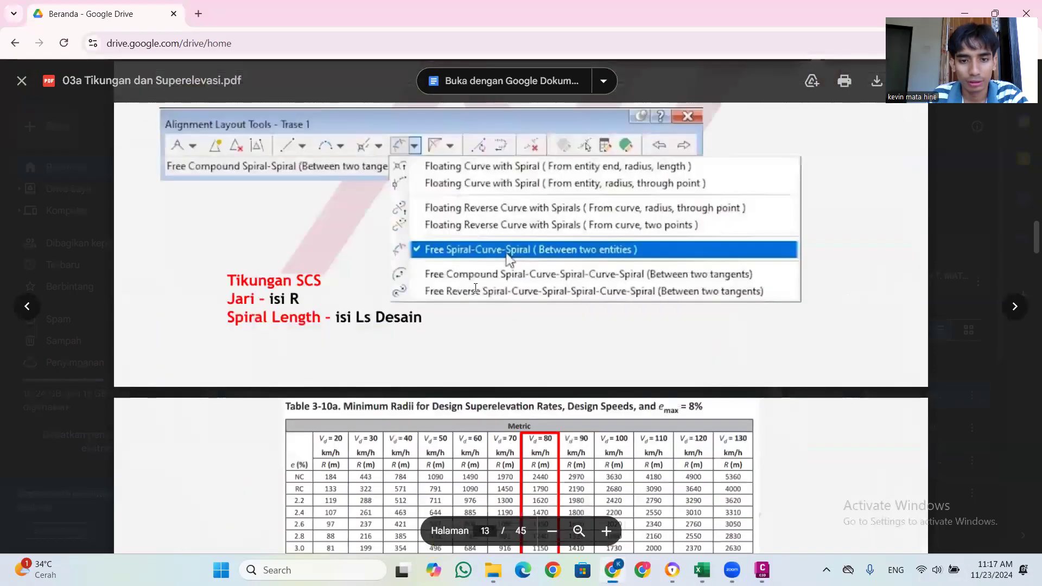
pyautogui.scroll(-5, 475, 288)
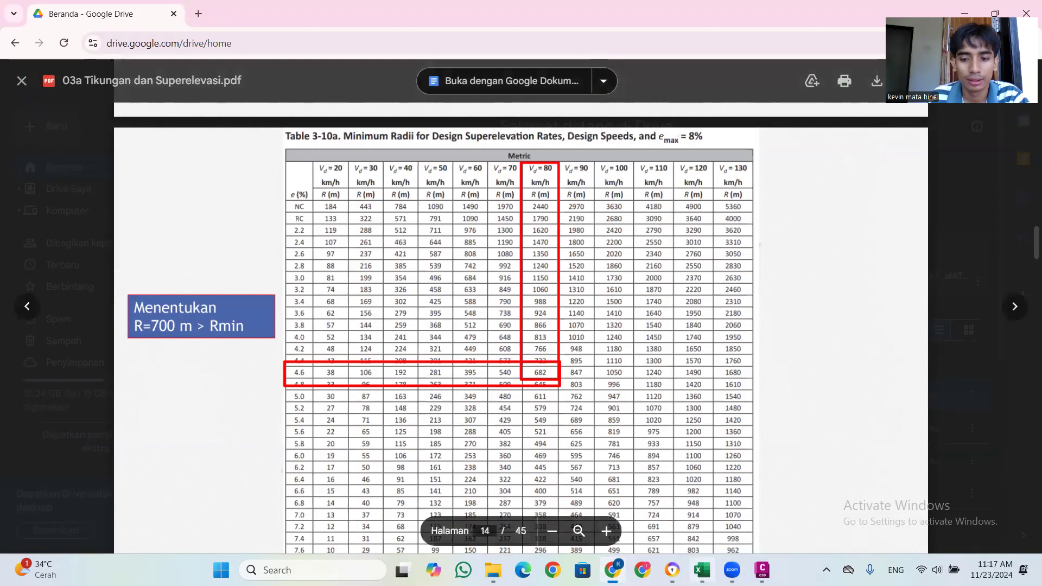
pyautogui.click(702, 570)
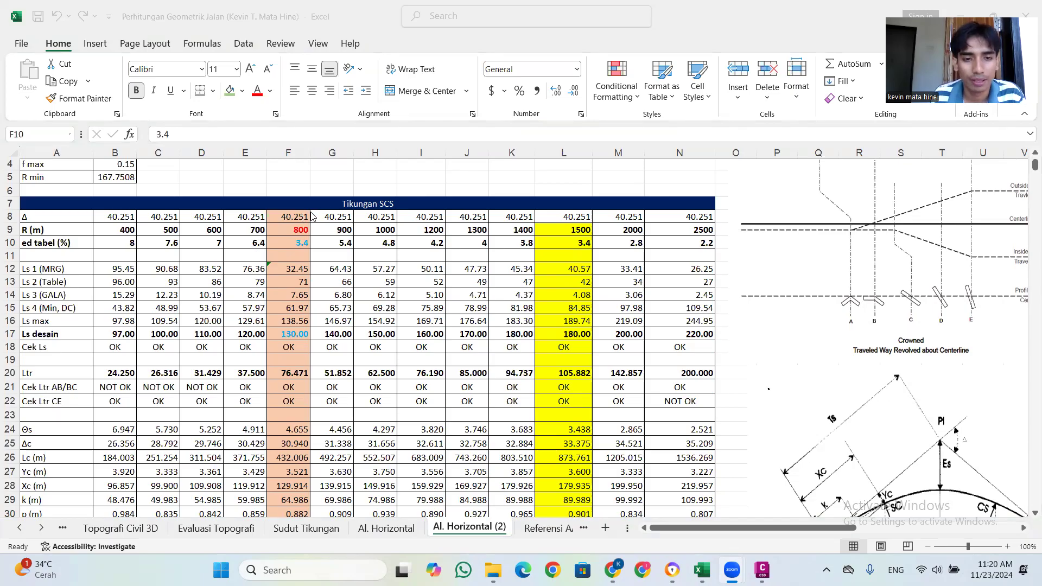
# Switch to Civil 3D and examine both bends of the road alignment in KONTUR LATIHAN.dwg
pyautogui.scroll(1, 388, 222)
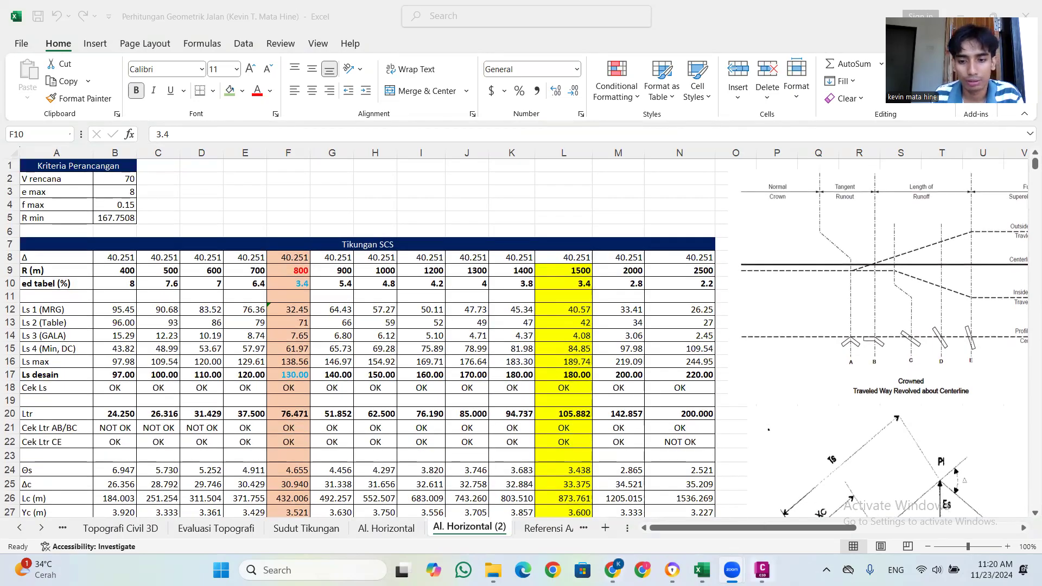
pyautogui.click(762, 570)
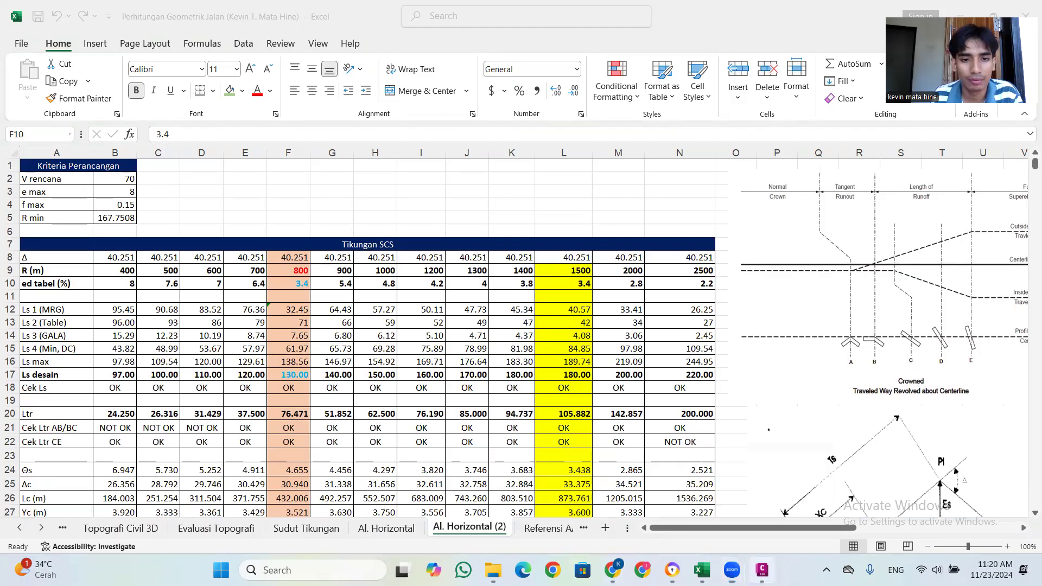
pyautogui.scroll(-4, 503, 333)
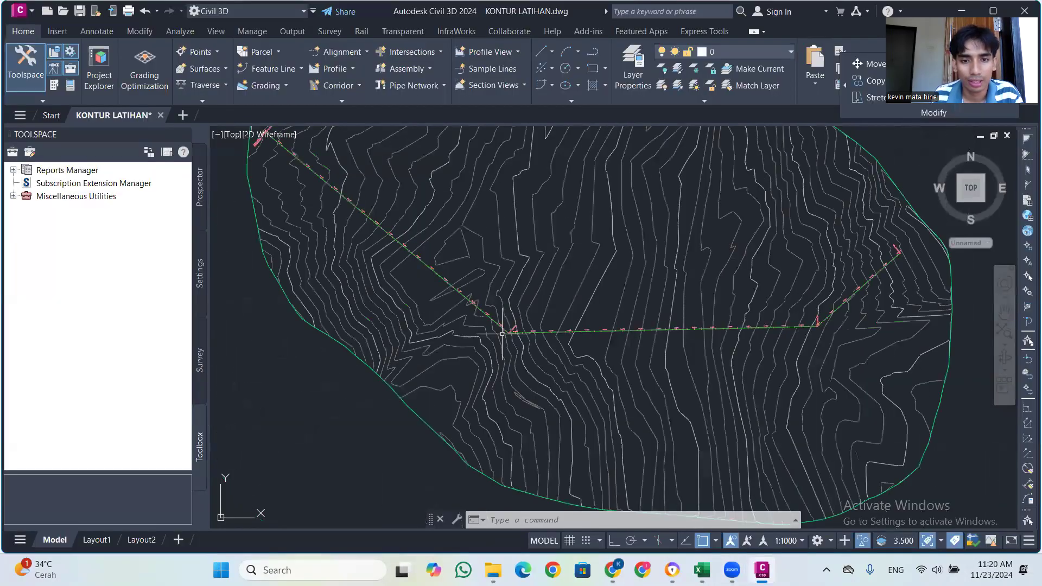
pyautogui.scroll(-2, 502, 333)
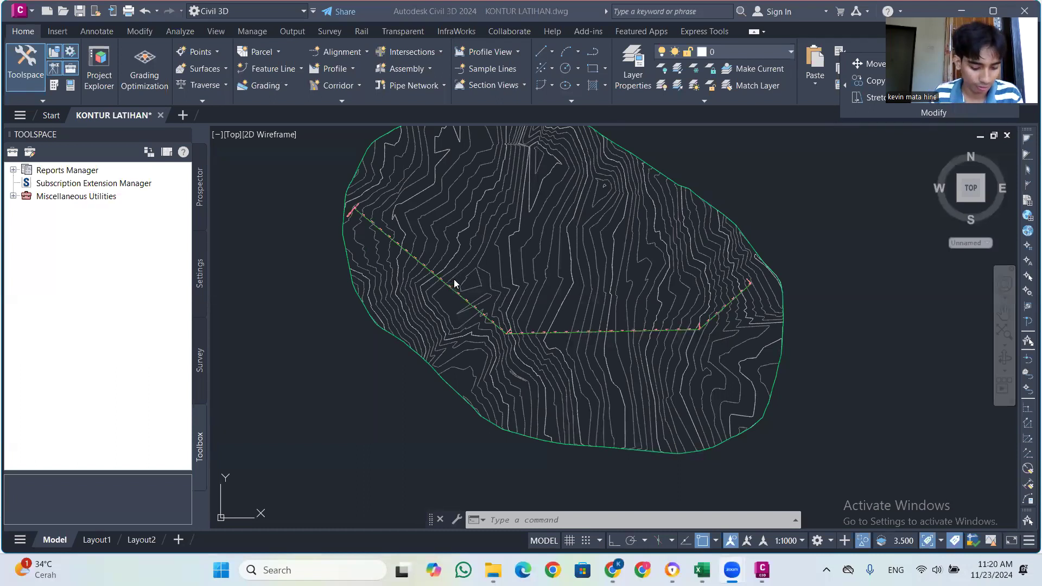
pyautogui.scroll(3, 478, 317)
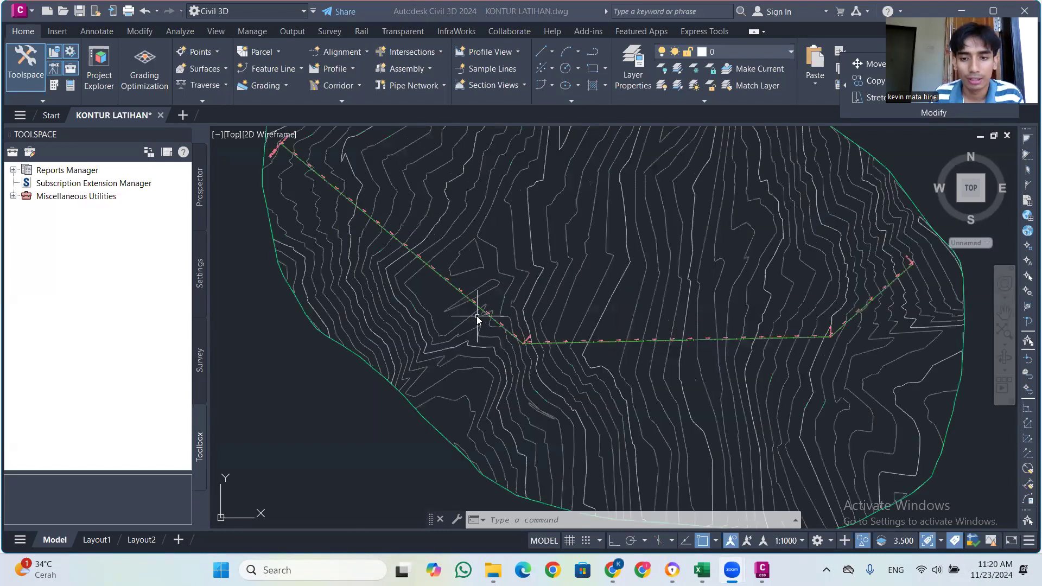
pyautogui.scroll(2, 928, 369)
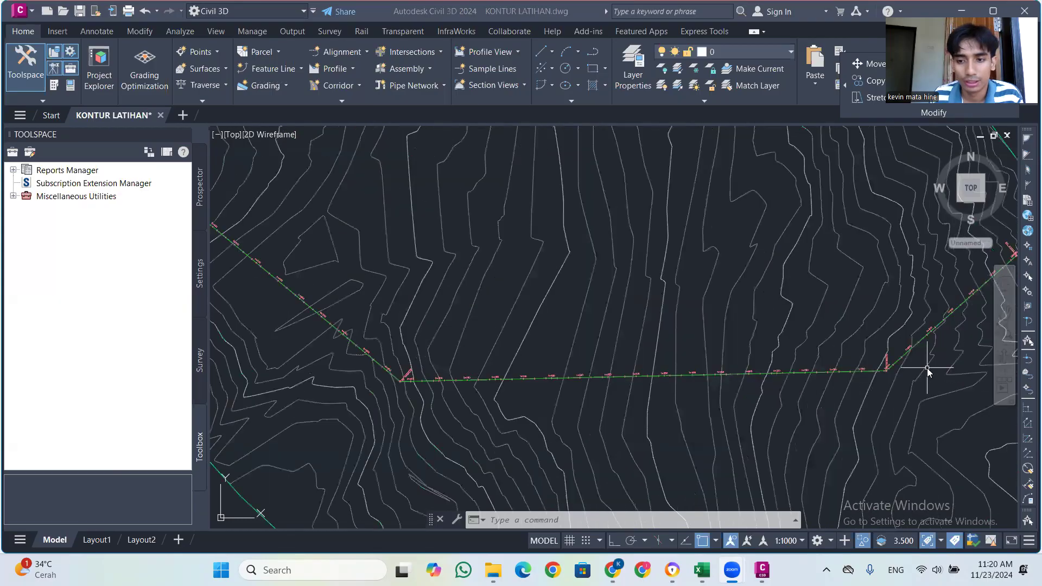
# Select the TRASE JALAN alignment at the first bend, PI 0+881.12, and open the Geometry Editor for it
pyautogui.scroll(1, 923, 372)
pyautogui.scroll(-1, 917, 373)
pyautogui.scroll(2, 334, 383)
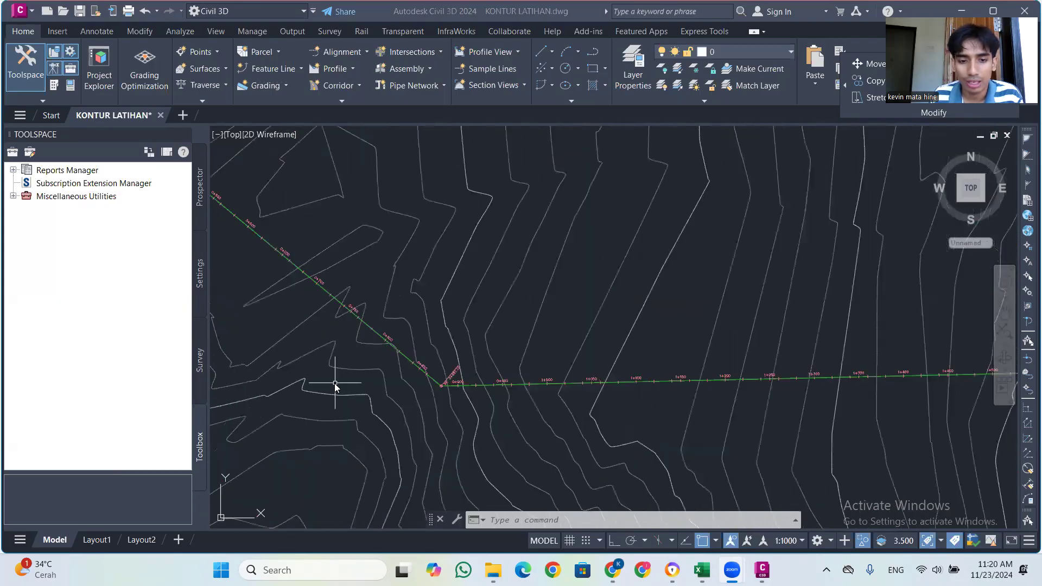
pyautogui.scroll(3, 427, 373)
pyautogui.scroll(3, 429, 374)
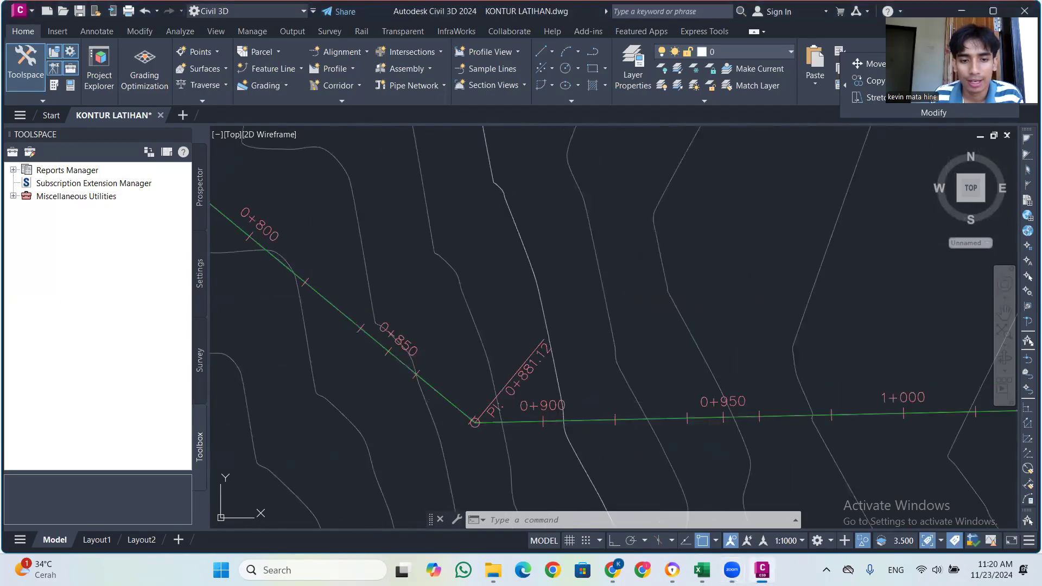
pyautogui.click(443, 396)
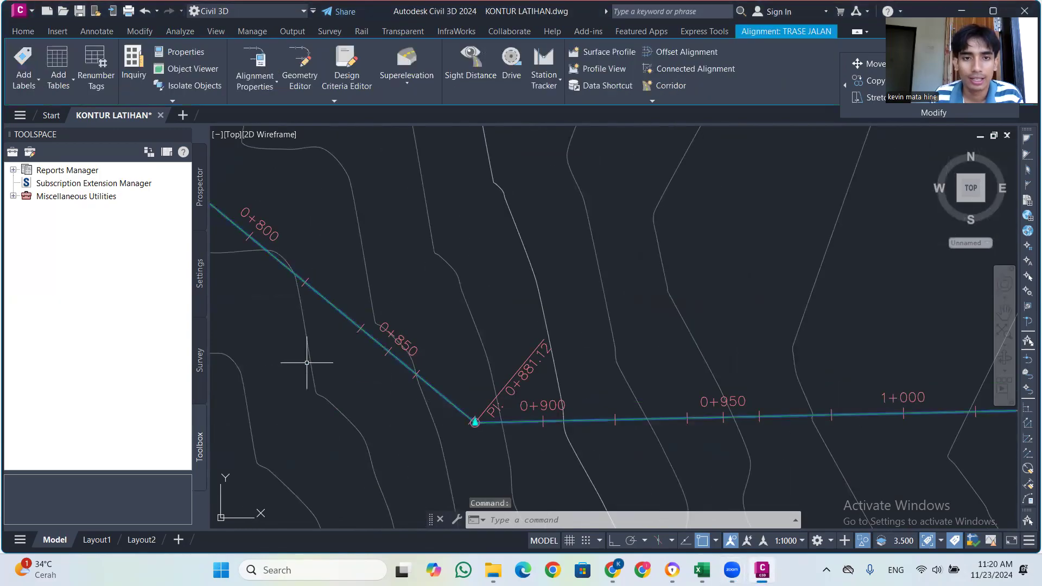
pyautogui.click(300, 76)
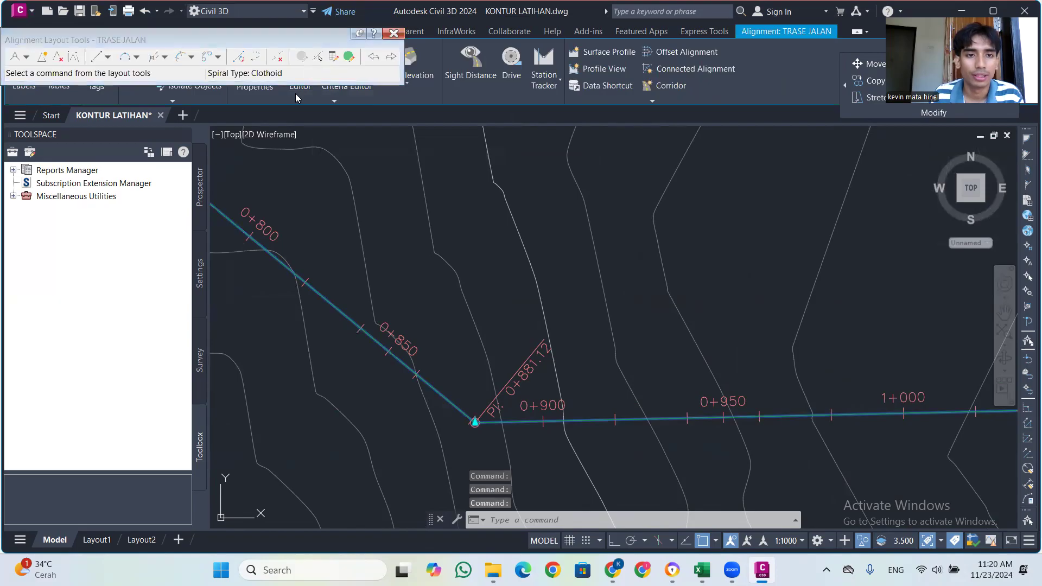
# Start a Free Spiral-Curve-Spiral between the two tangents meeting at PI 0+881.12, with a solution angle of less than 180
pyautogui.click(192, 57)
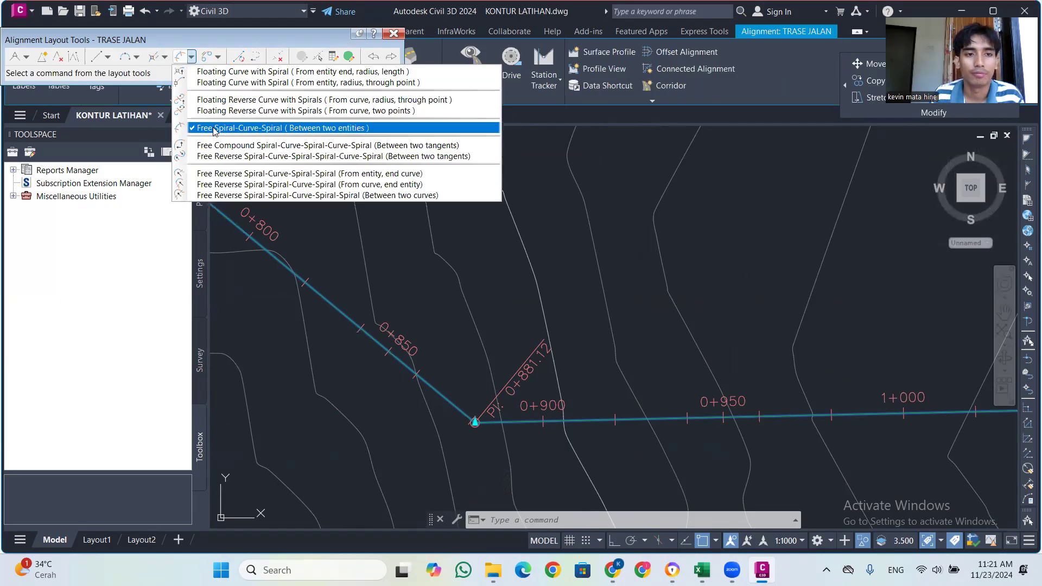
pyautogui.click(263, 128)
pyautogui.scroll(-4, 408, 311)
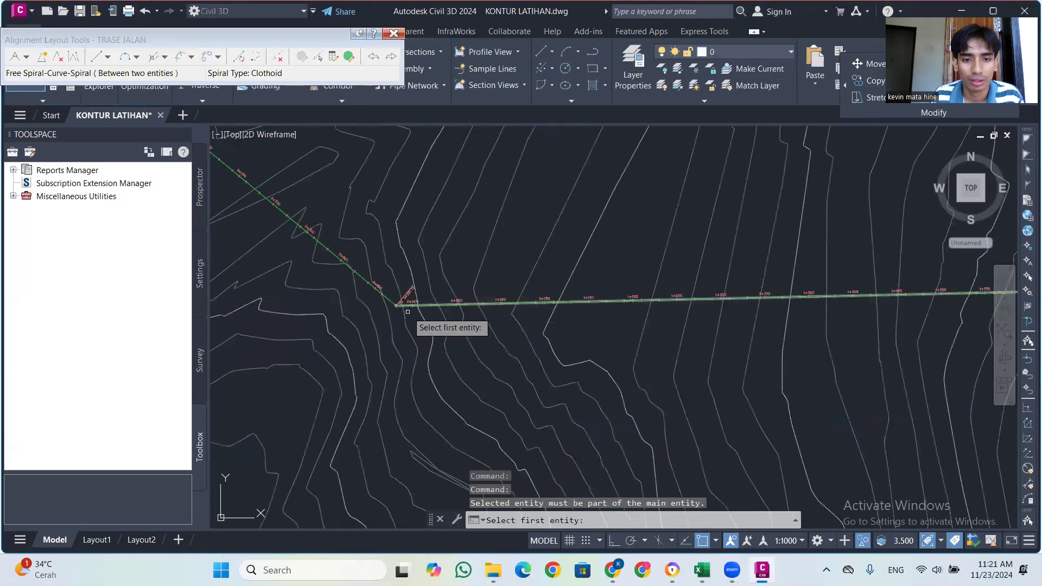
pyautogui.scroll(2, 407, 312)
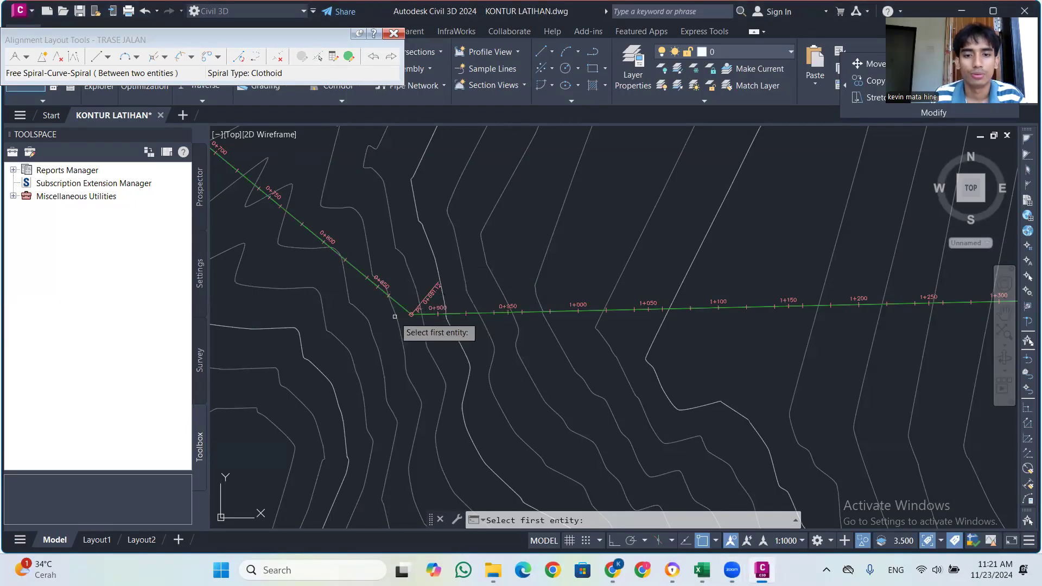
pyautogui.scroll(3, 396, 312)
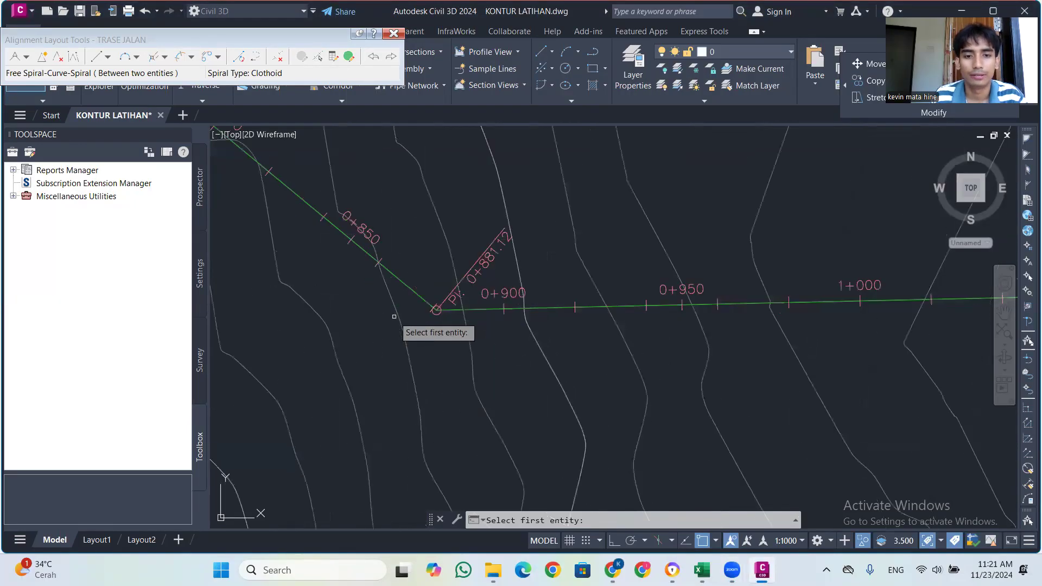
pyautogui.press('Escape')
pyautogui.click(404, 283)
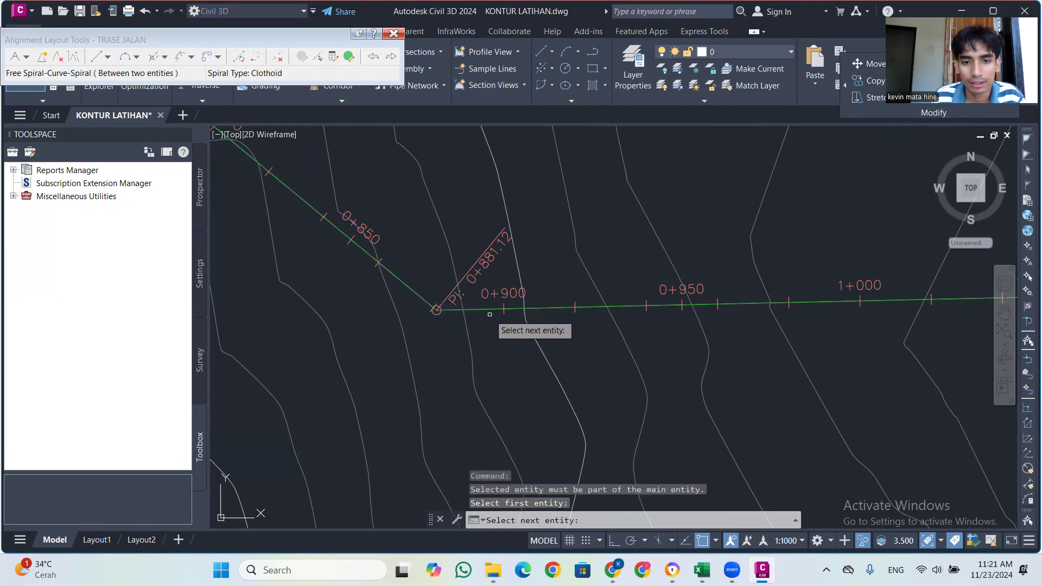
pyautogui.click(489, 310)
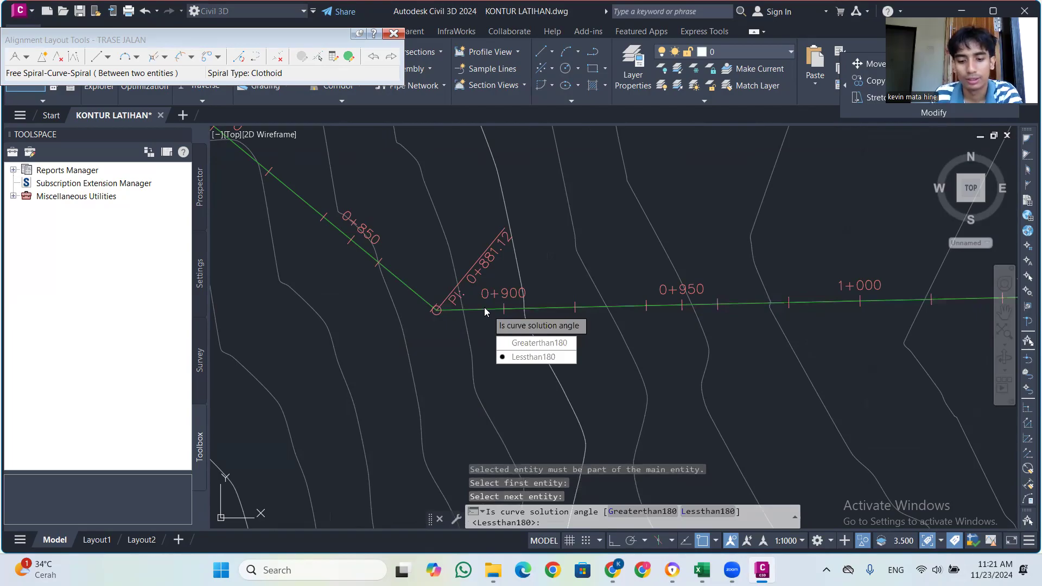
pyautogui.press('Return')
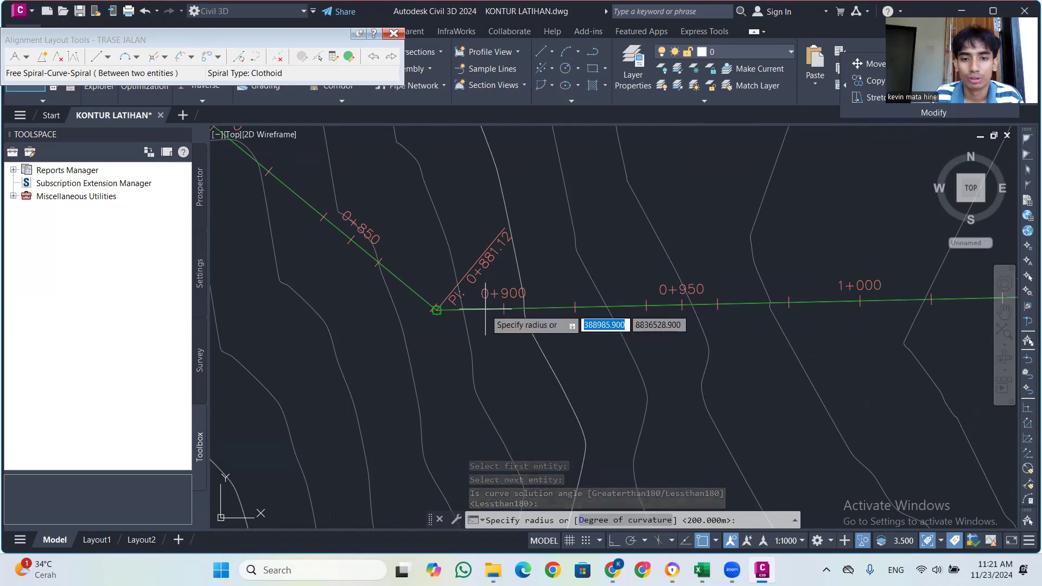
# Look up the first bend's design radius on Excel's Al. Horizontal sheet, then return to Civil 3D and set the curve radius to 700 m
pyautogui.click(699, 568)
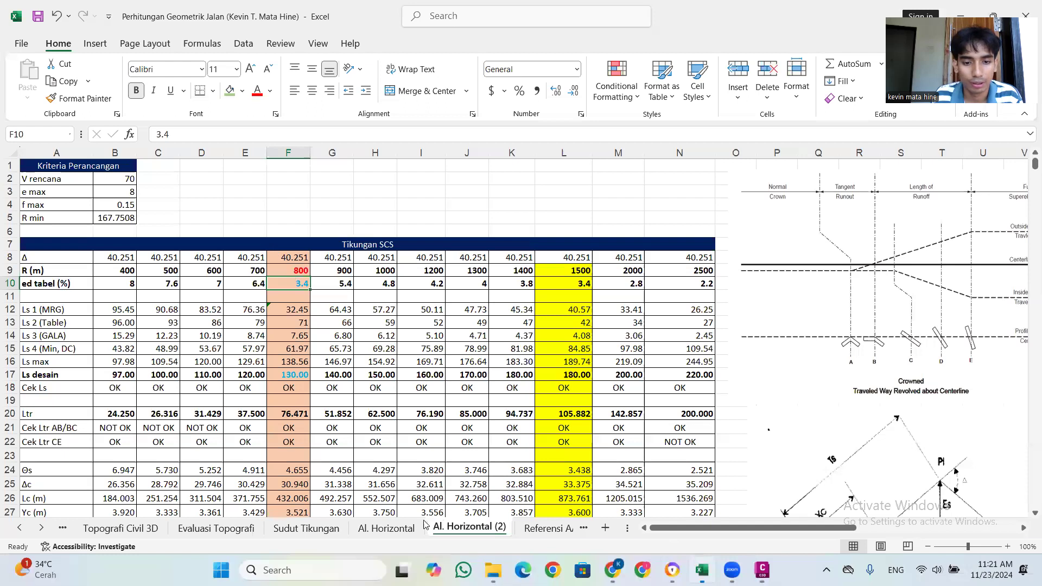
pyautogui.click(386, 528)
pyautogui.scroll(-2, 226, 248)
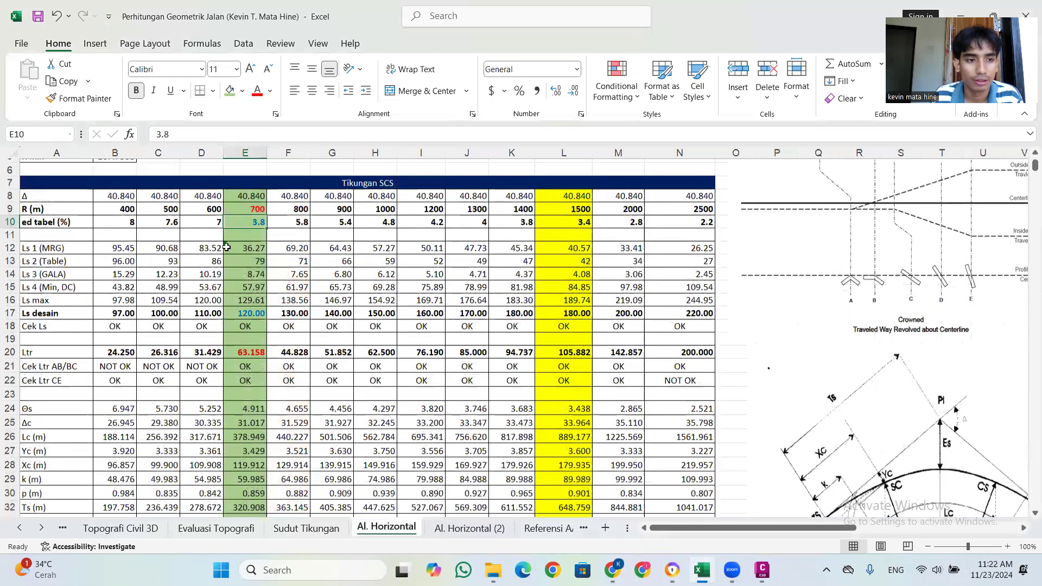
pyautogui.scroll(2, 250, 276)
pyautogui.click(251, 271)
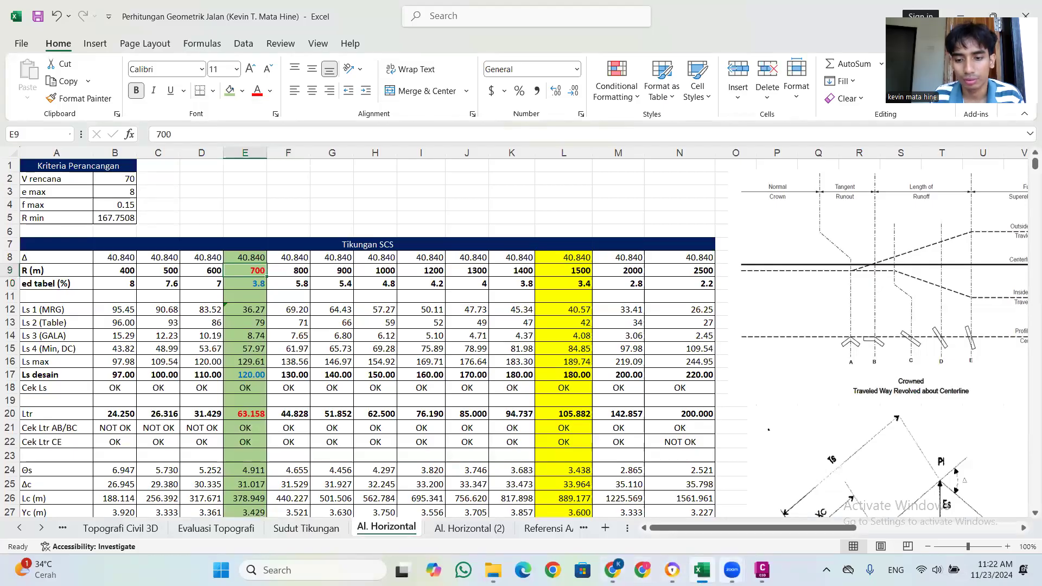
pyautogui.click(762, 570)
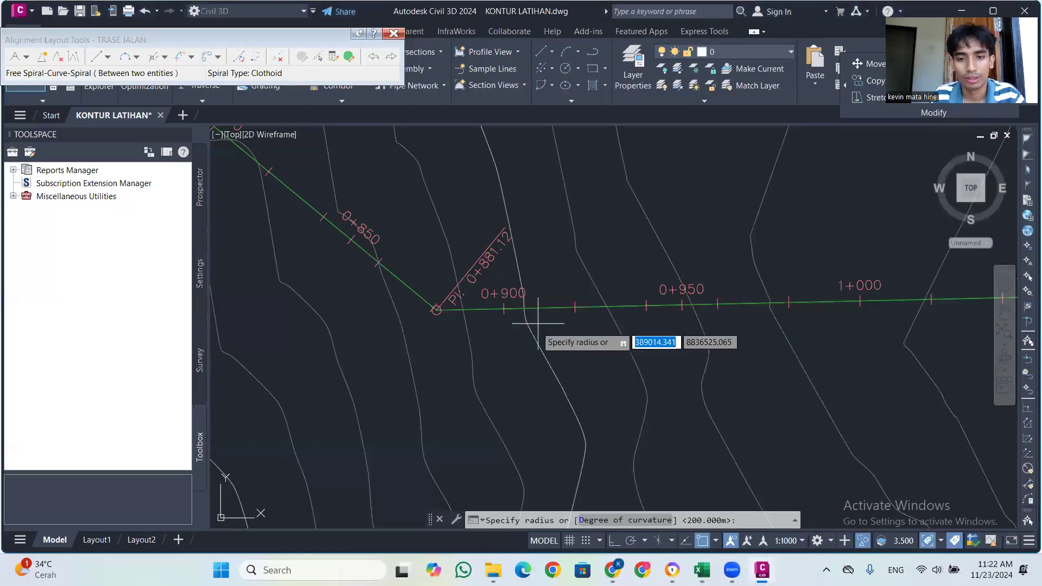
pyautogui.write('70')
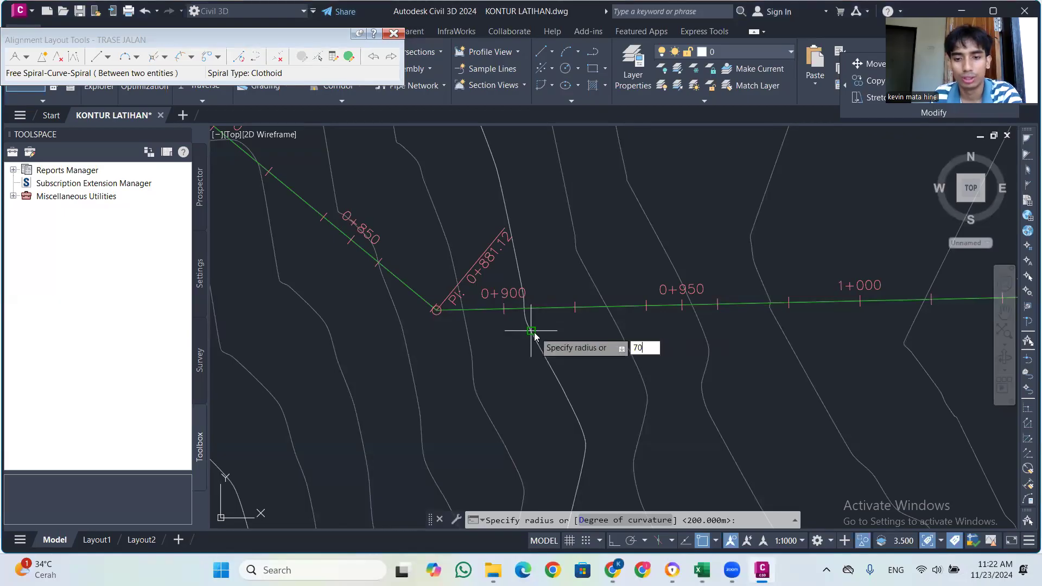
pyautogui.write('0')
pyautogui.press('Return')
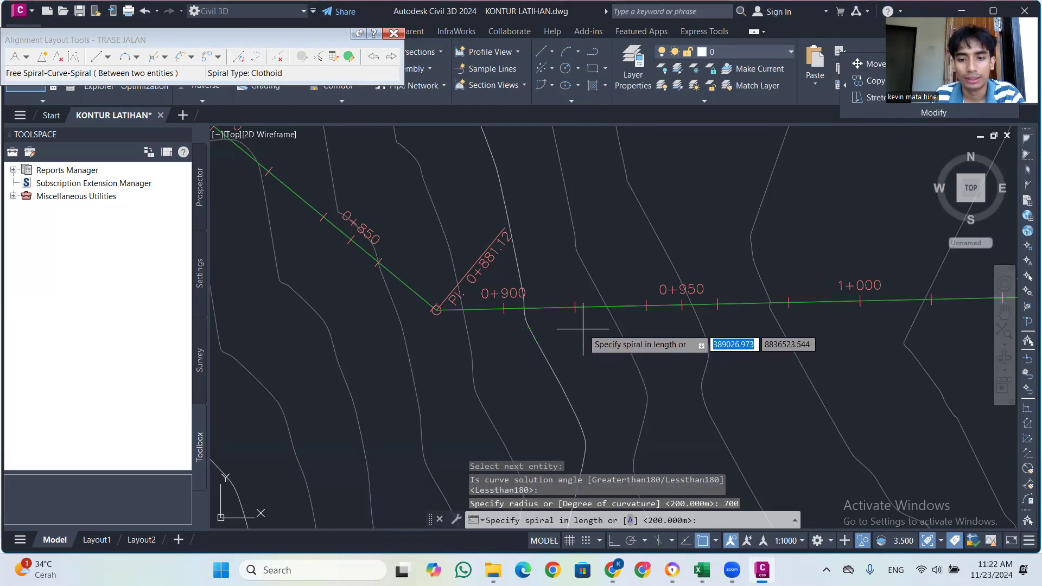
# Check the 700 m radius's Ls desain in Excel, then complete the first bend in Civil 3D with 120 m spiral-in and spiral-out lengths
pyautogui.moveTo(702, 570)
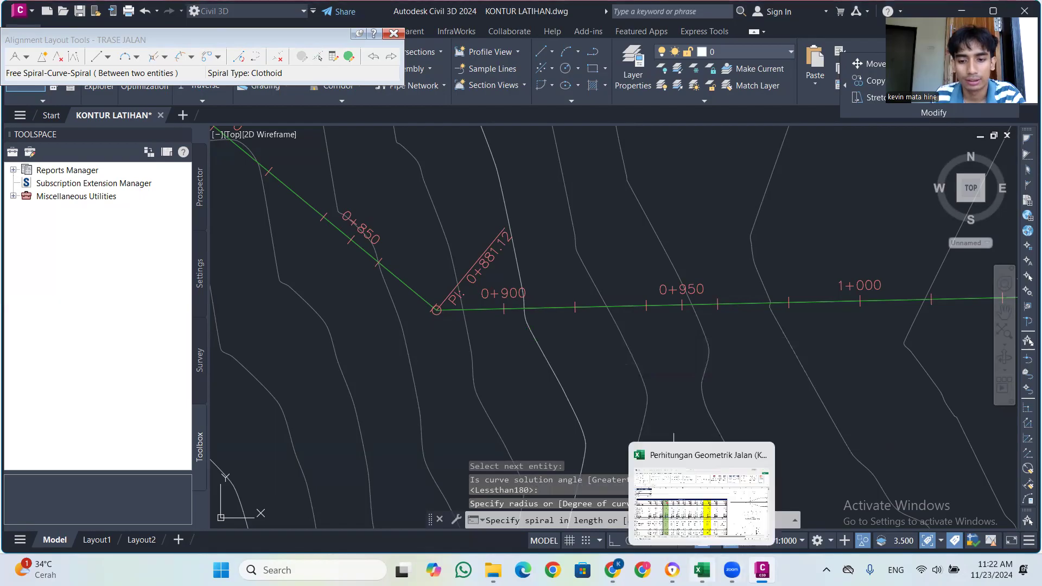
pyautogui.click(683, 522)
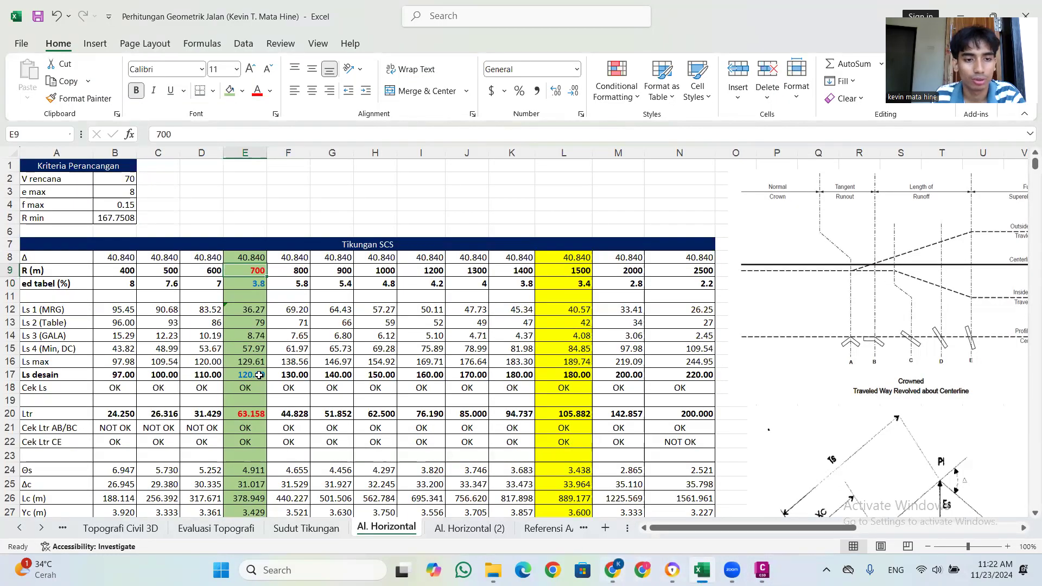
pyautogui.moveTo(761, 570)
pyautogui.click(798, 529)
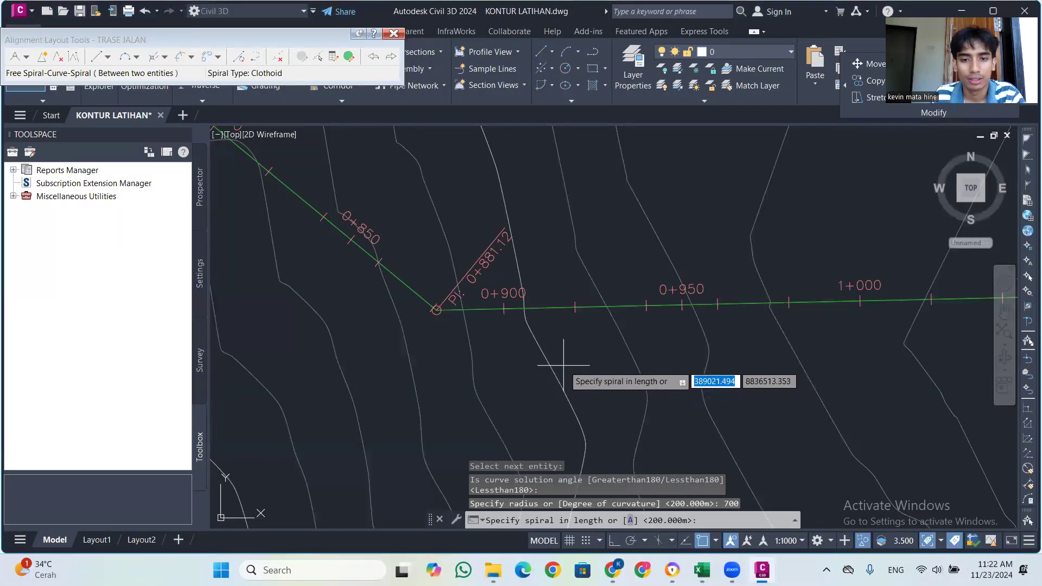
pyautogui.write('120')
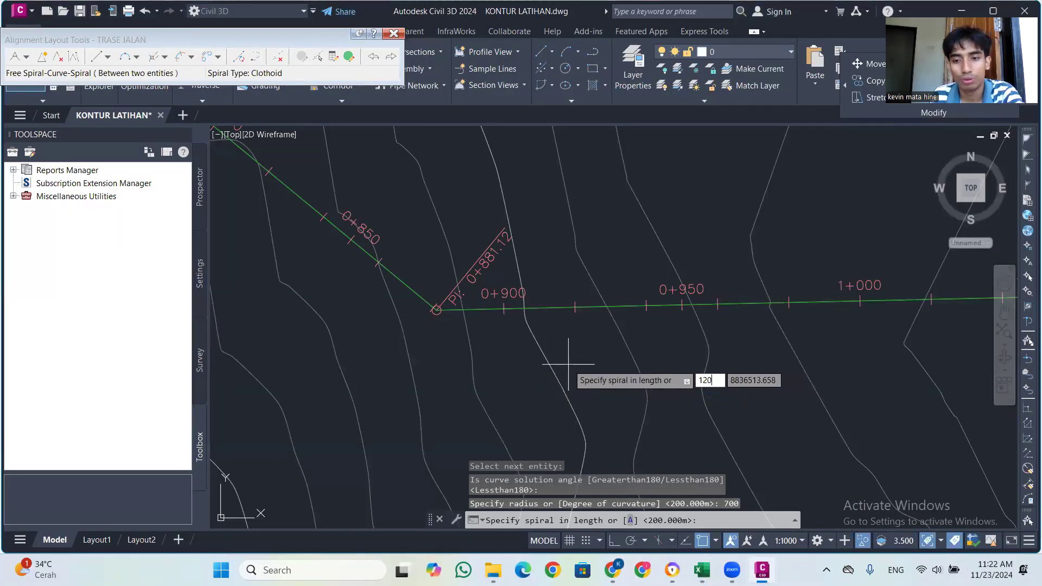
pyautogui.press('Return')
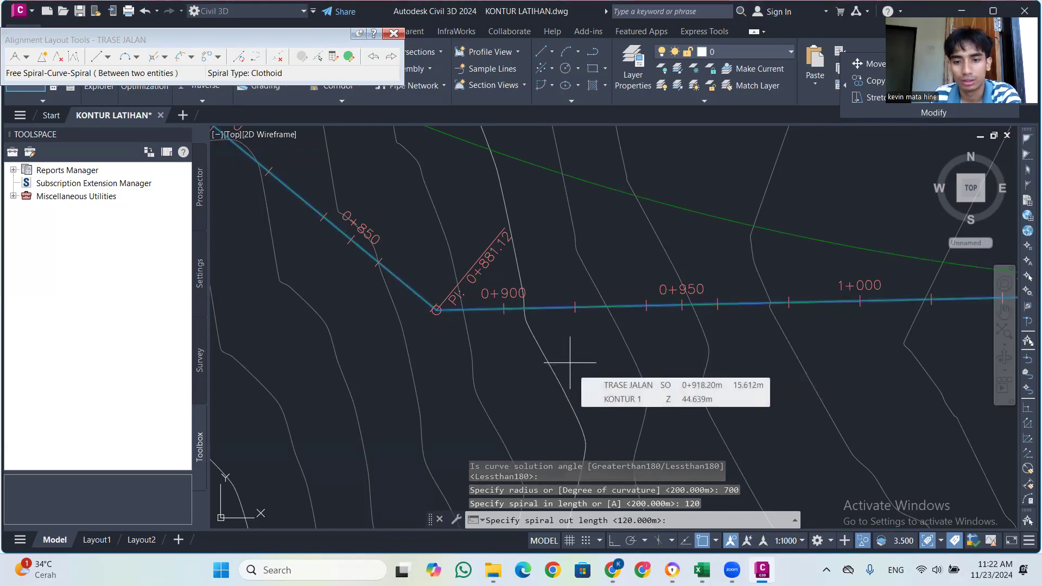
pyautogui.press('Return')
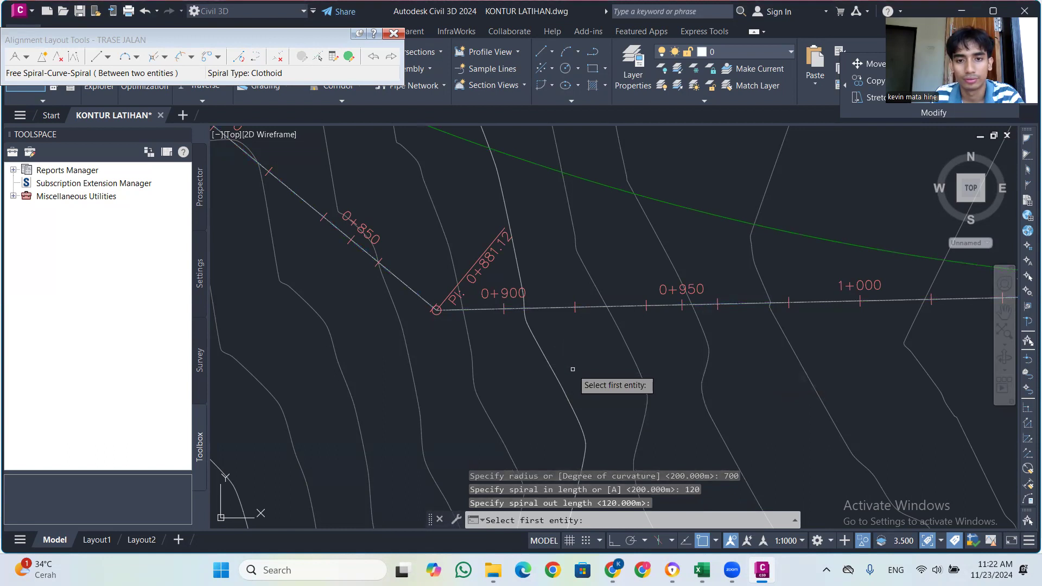
pyautogui.press('Escape')
pyautogui.scroll(-5, 572, 369)
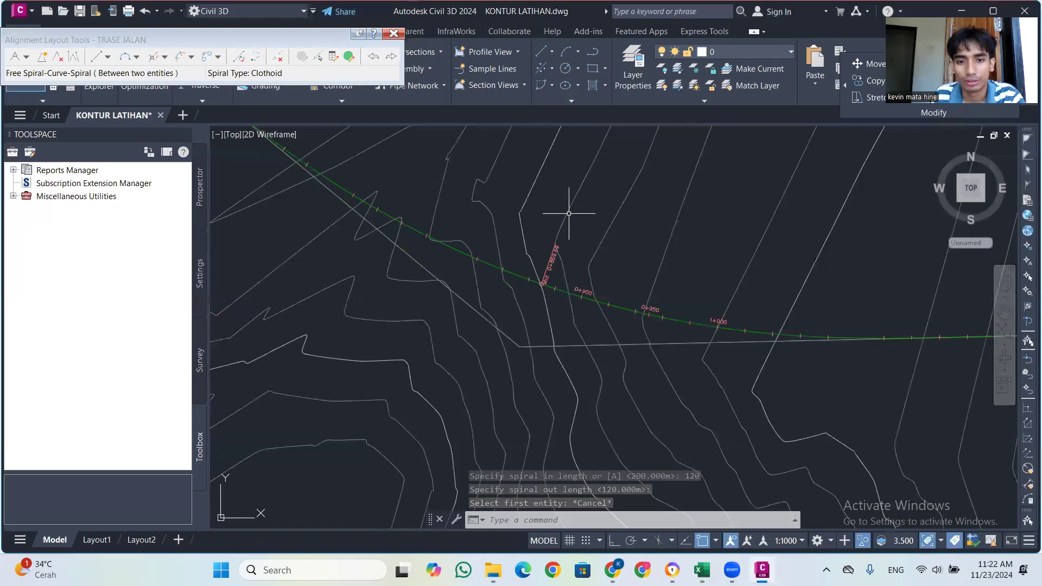
pyautogui.scroll(2, 569, 214)
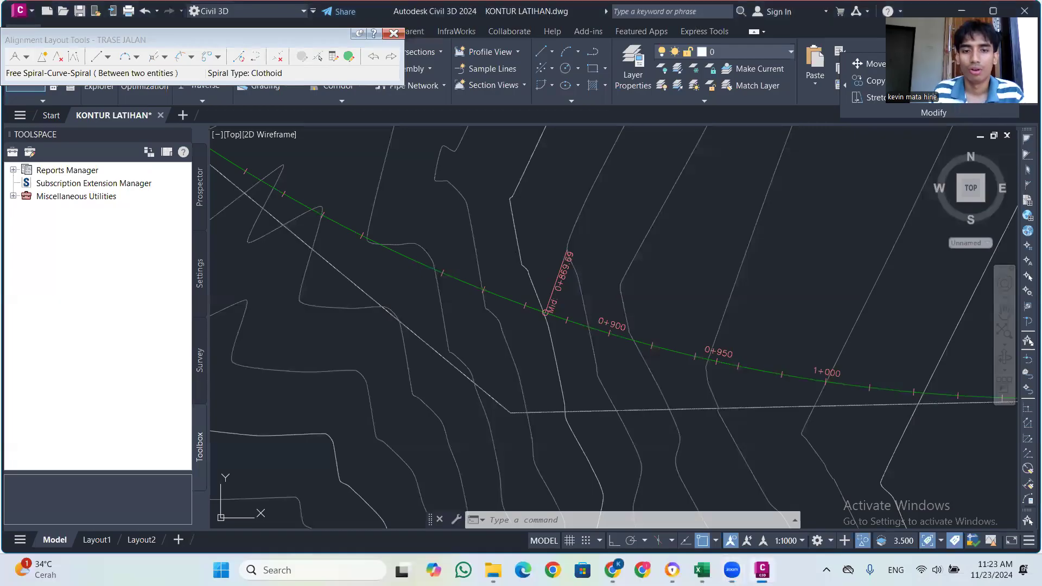
pyautogui.click(516, 233)
pyautogui.click(517, 233)
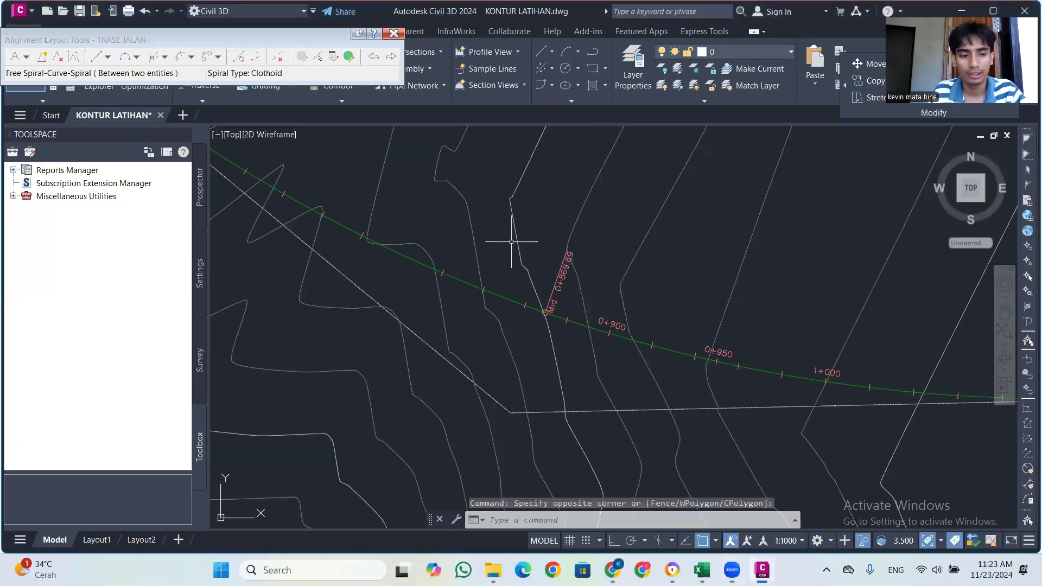
# Start a Free Spiral-Curve-Spiral between the two tangents of the second bend, with a solution angle of less than 180
pyautogui.scroll(-6, 630, 250)
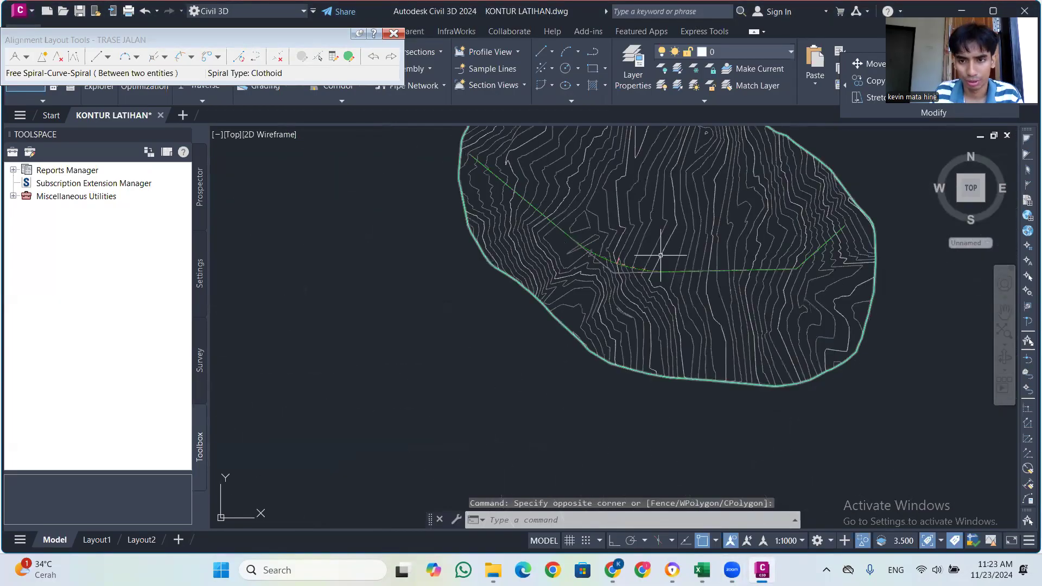
pyautogui.scroll(6, 794, 264)
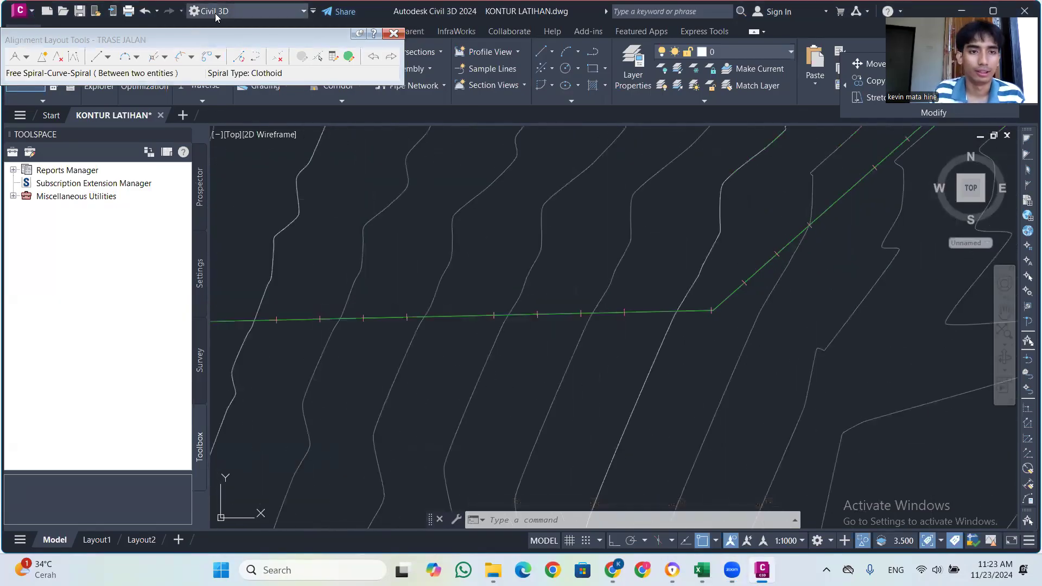
pyautogui.click(192, 57)
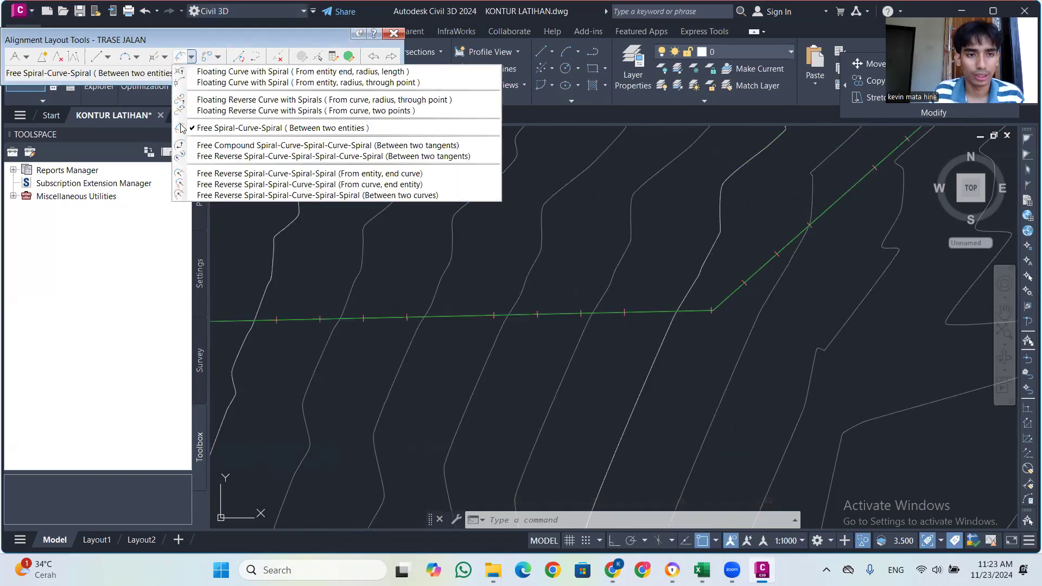
pyautogui.click(238, 128)
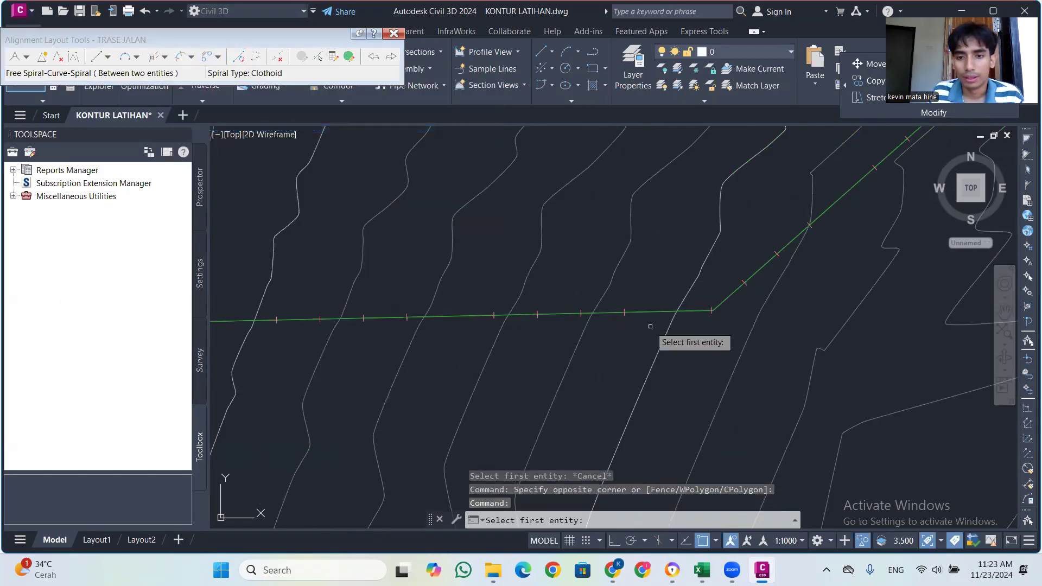
pyautogui.scroll(-5, 686, 311)
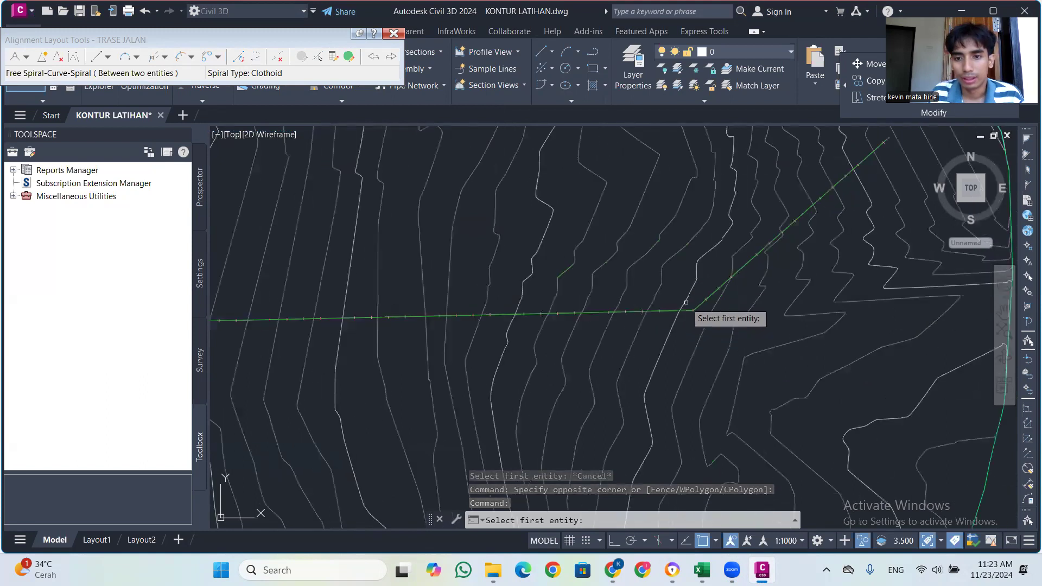
pyautogui.scroll(3, 686, 302)
pyautogui.scroll(-6, 689, 301)
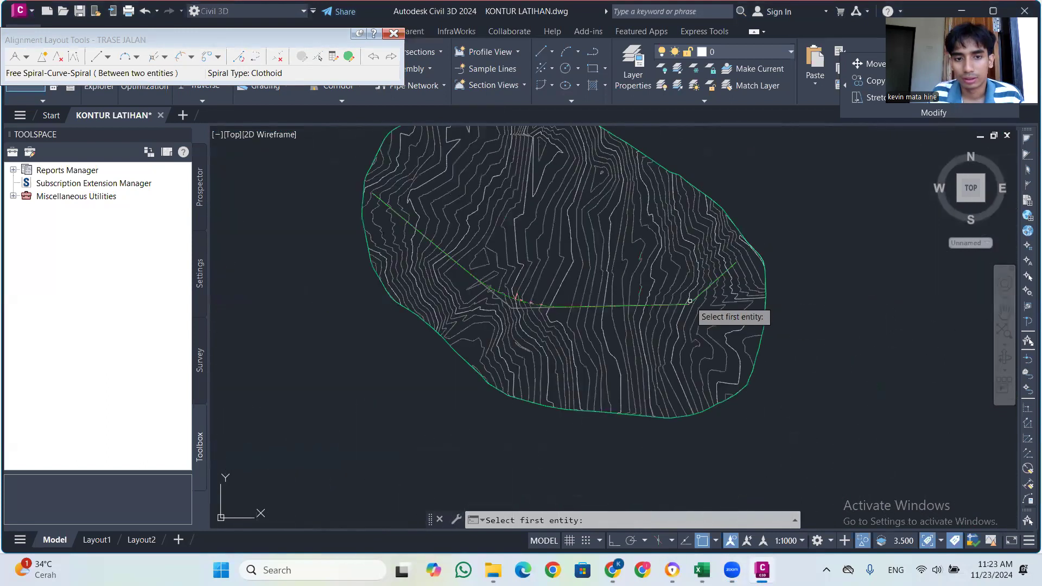
pyautogui.scroll(6, 689, 301)
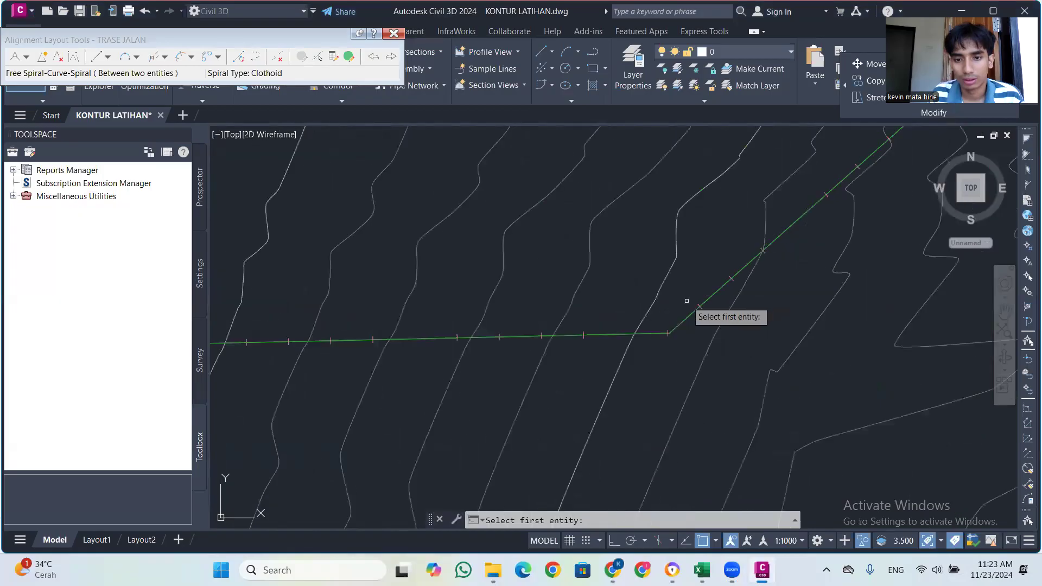
pyautogui.click(647, 333)
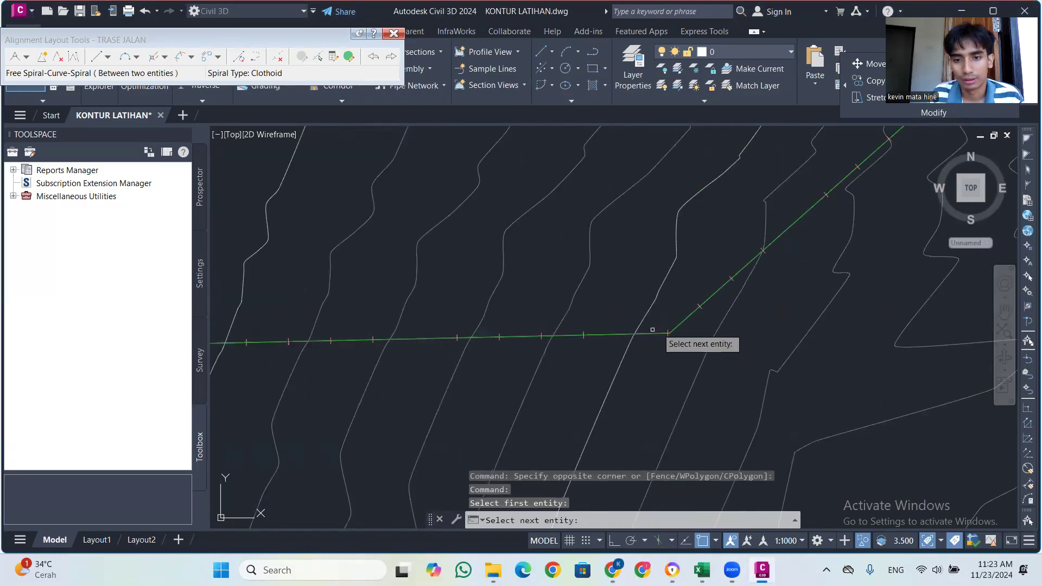
pyautogui.click(681, 323)
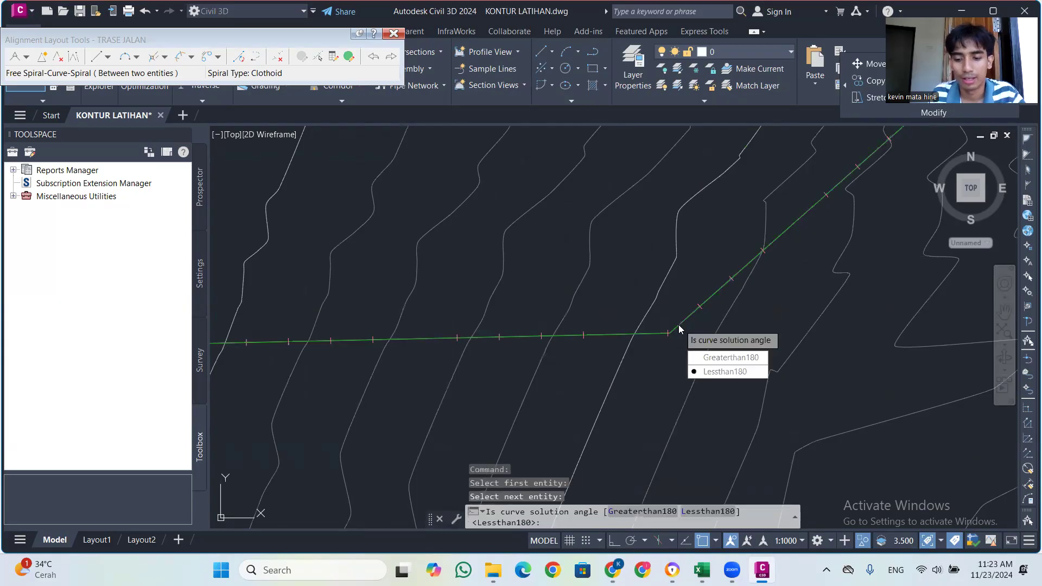
pyautogui.press('Return')
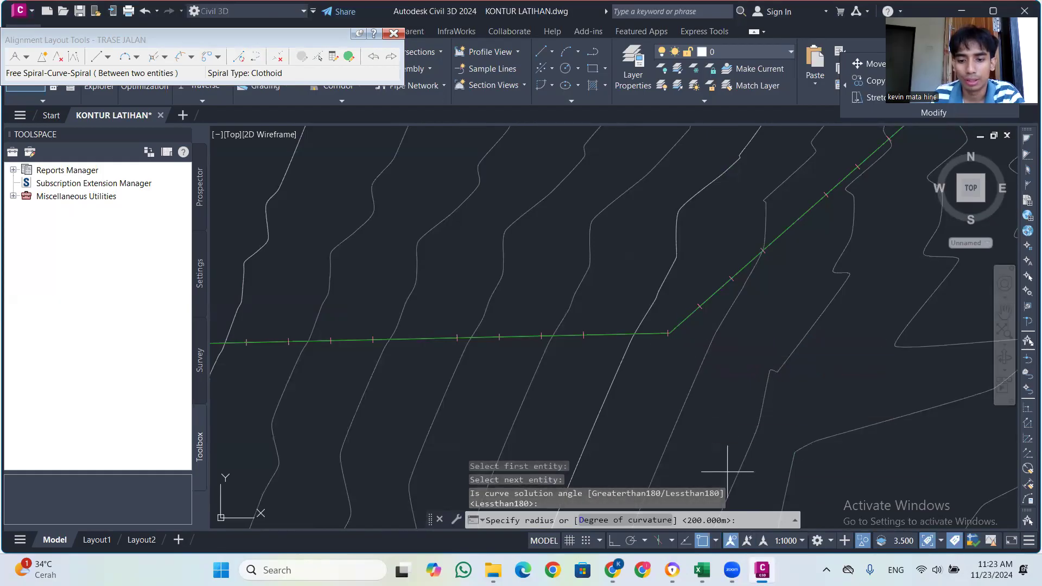
# Look up the second bend's design radius on Excel's Al. Horizontal (2) sheet, then return to Civil 3D and set the curve radius to 800 m
pyautogui.click(702, 570)
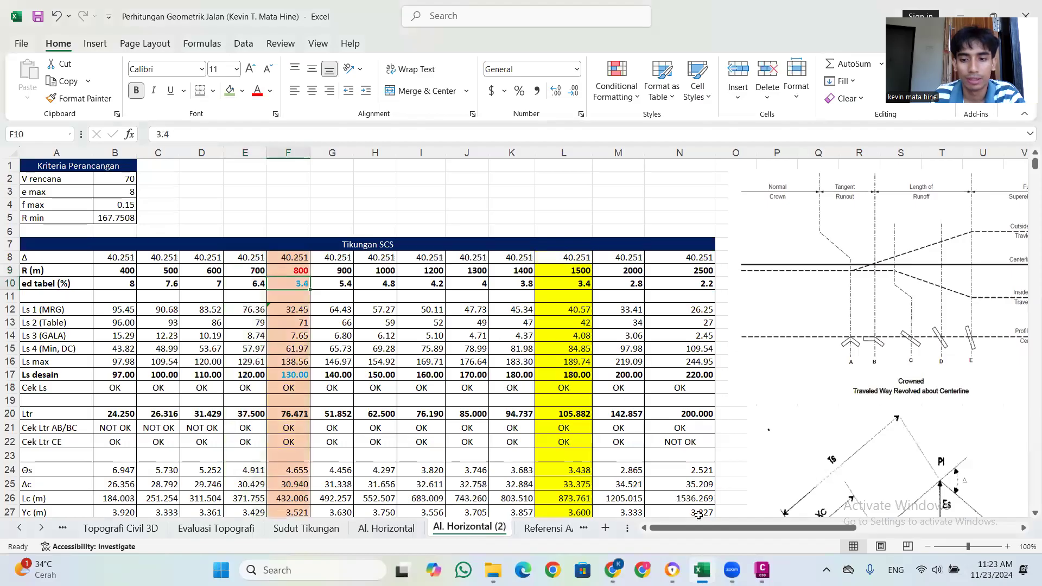
pyautogui.click(762, 570)
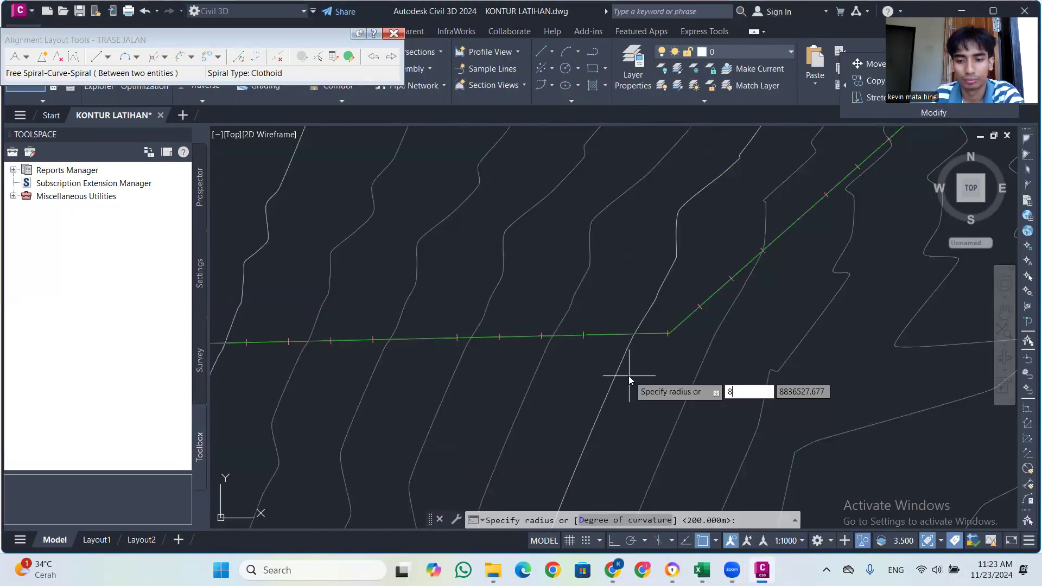
pyautogui.write('800')
pyautogui.press('Return')
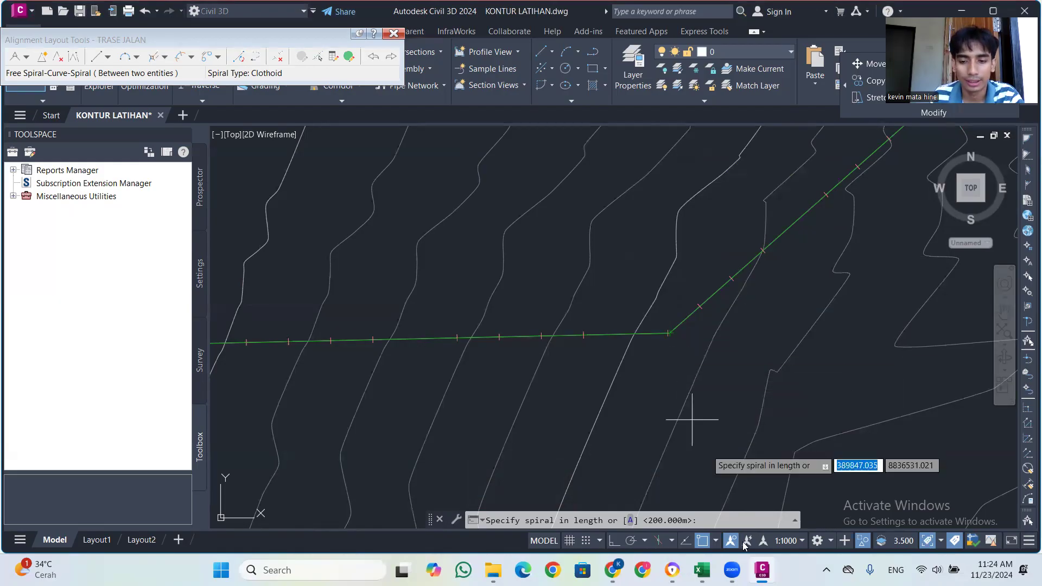
# Check the 800 m radius's Ls desain in Excel, then try to complete the second bend in Civil 3D with 130 m spiral-in and spiral-out lengths
pyautogui.click(702, 570)
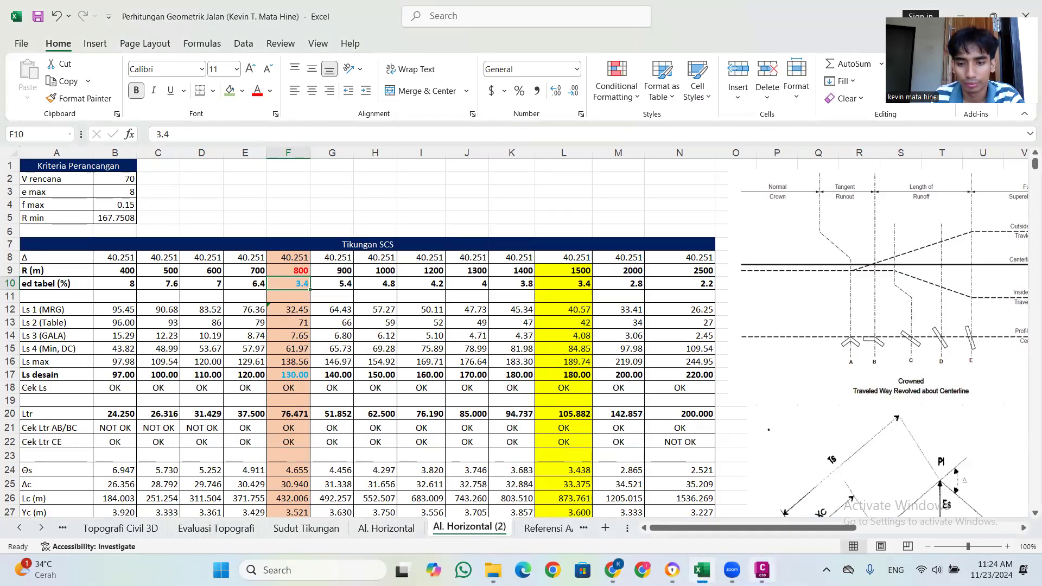
pyautogui.hotkey('alt', 'Tab')
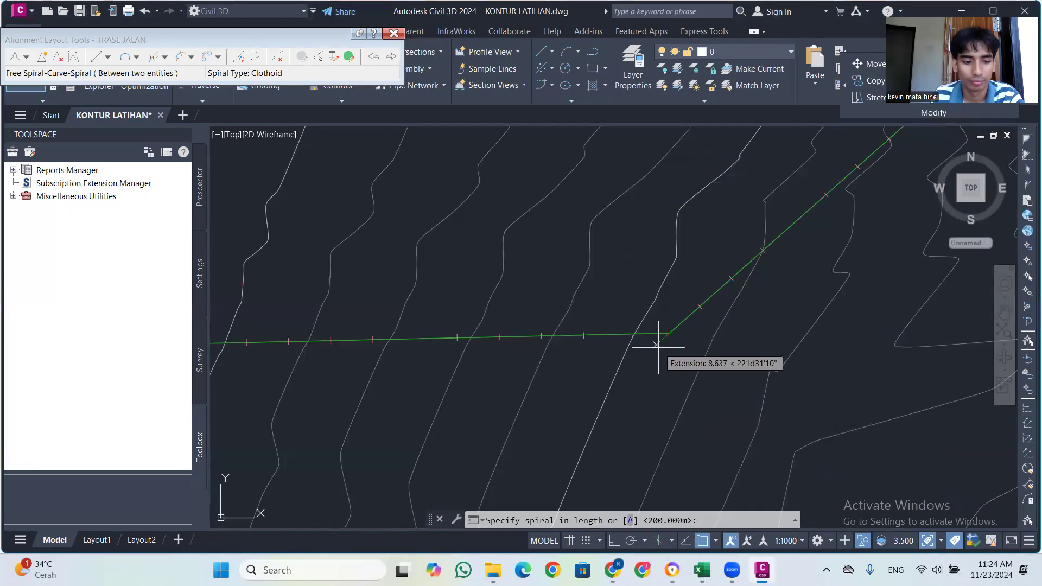
pyautogui.write('13')
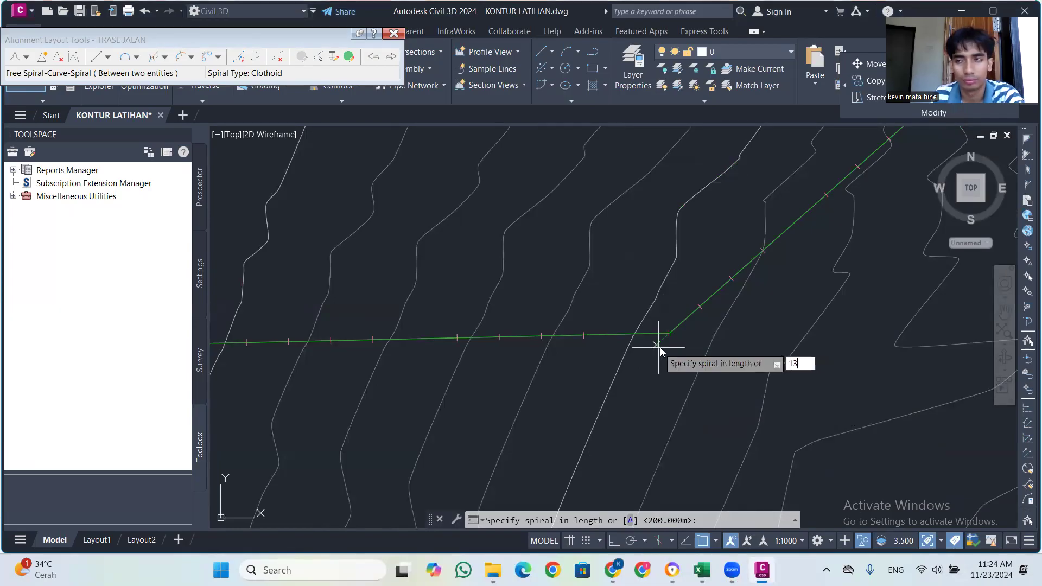
pyautogui.write('0')
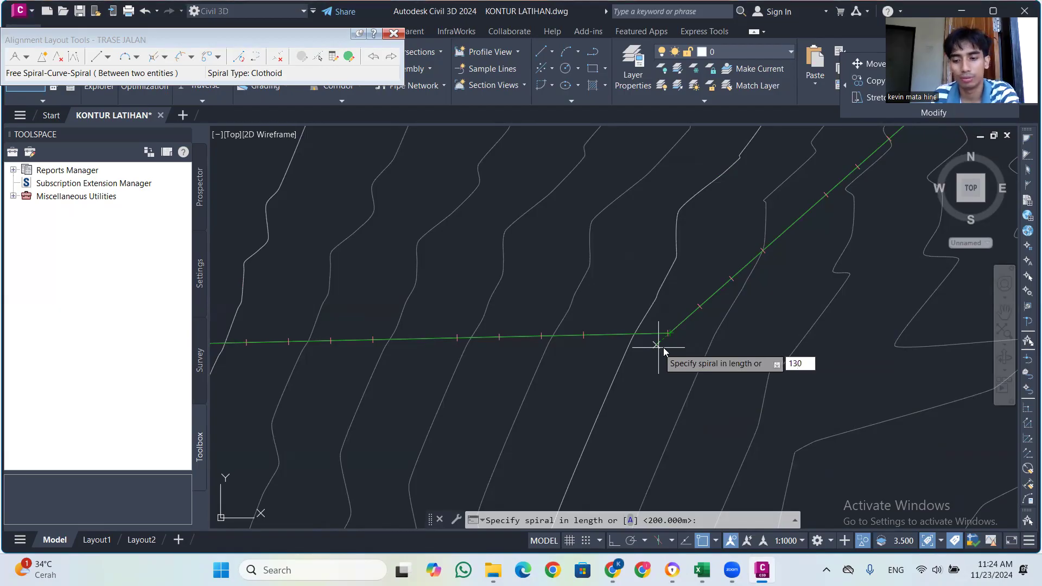
pyautogui.press('Return')
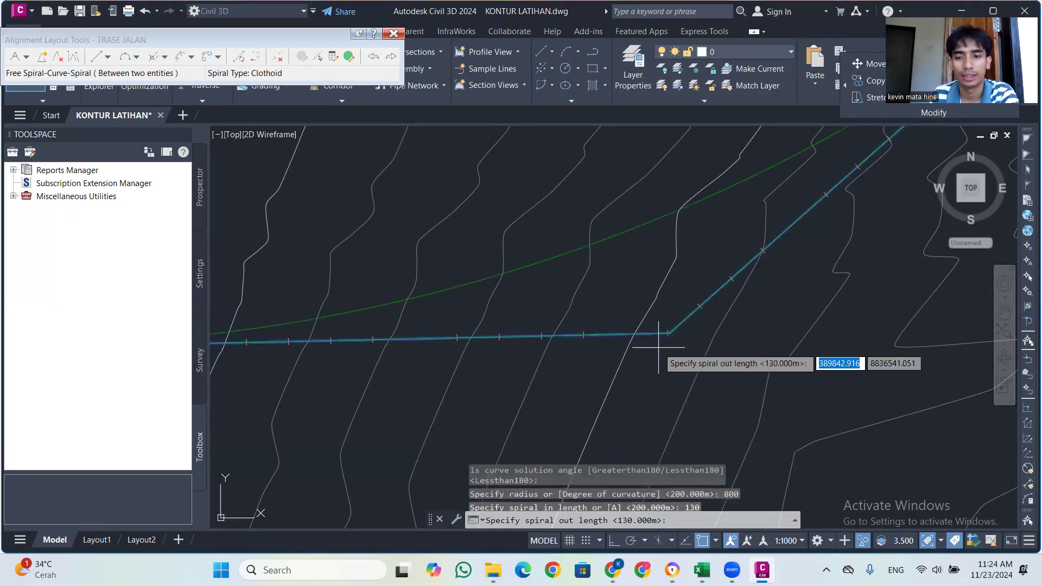
pyautogui.press('Return')
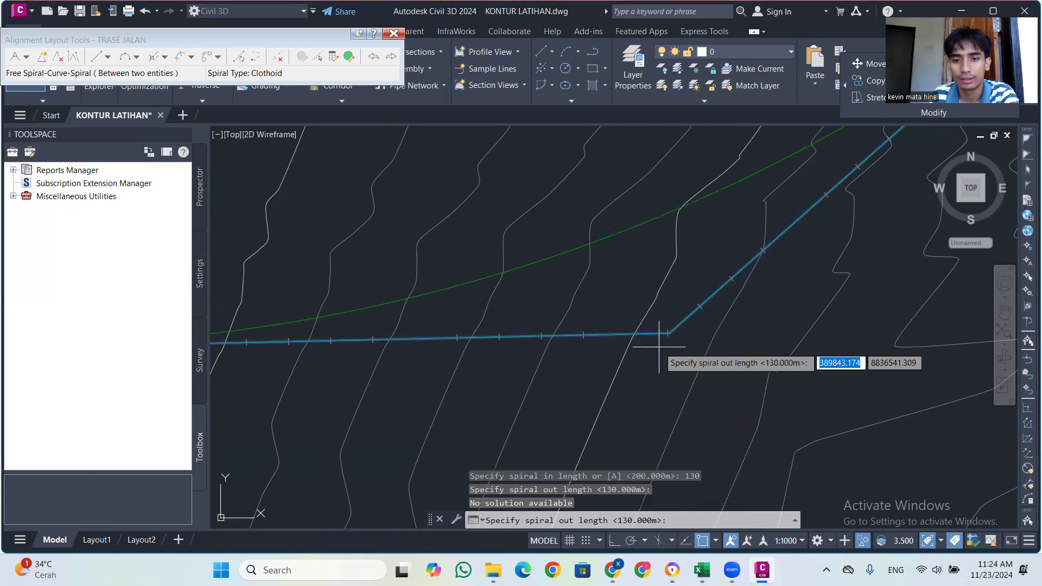
pyautogui.press('Return')
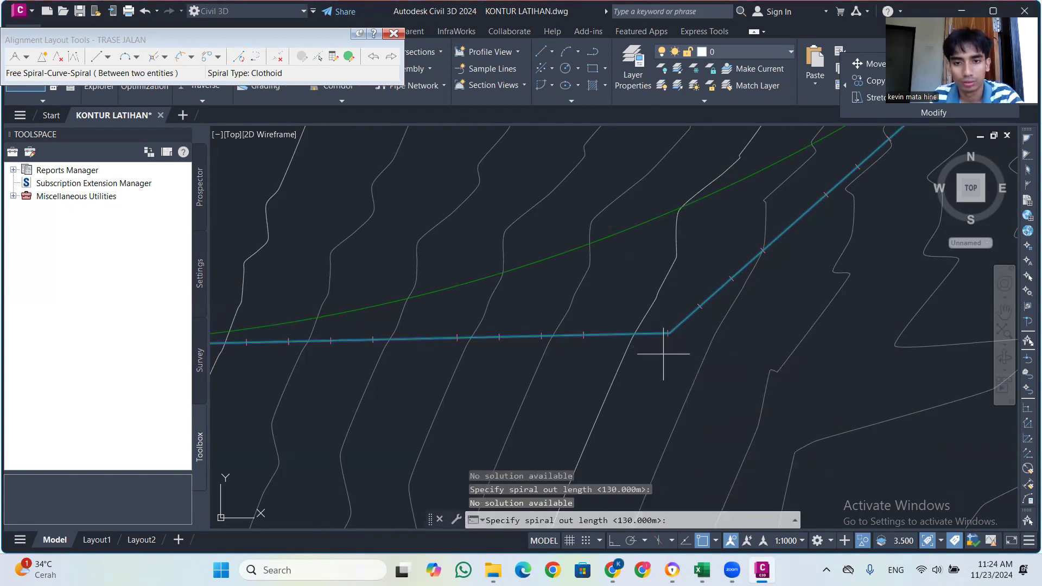
pyautogui.click(664, 354)
pyautogui.press('Return')
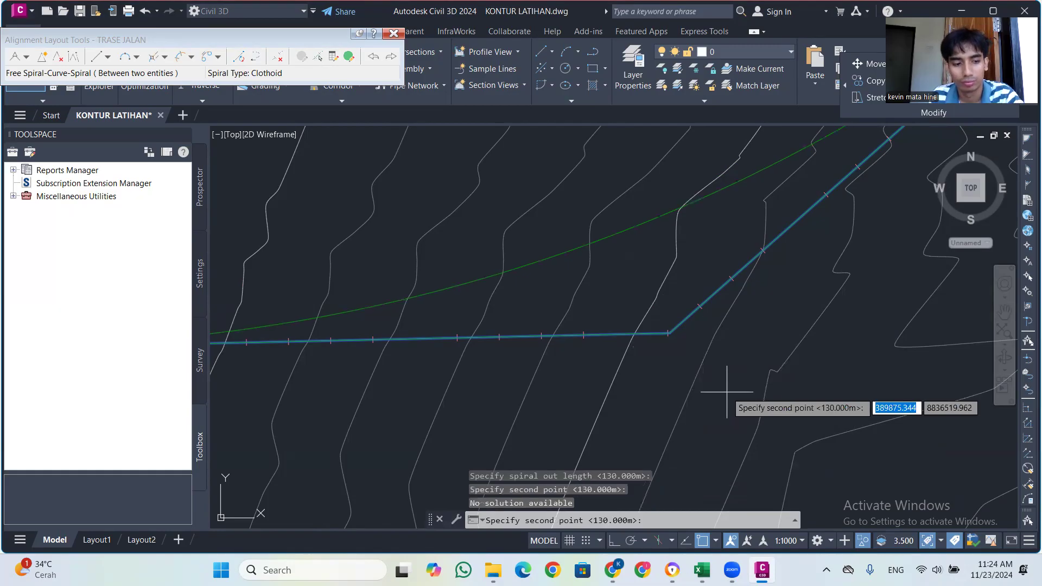
pyautogui.press('Escape')
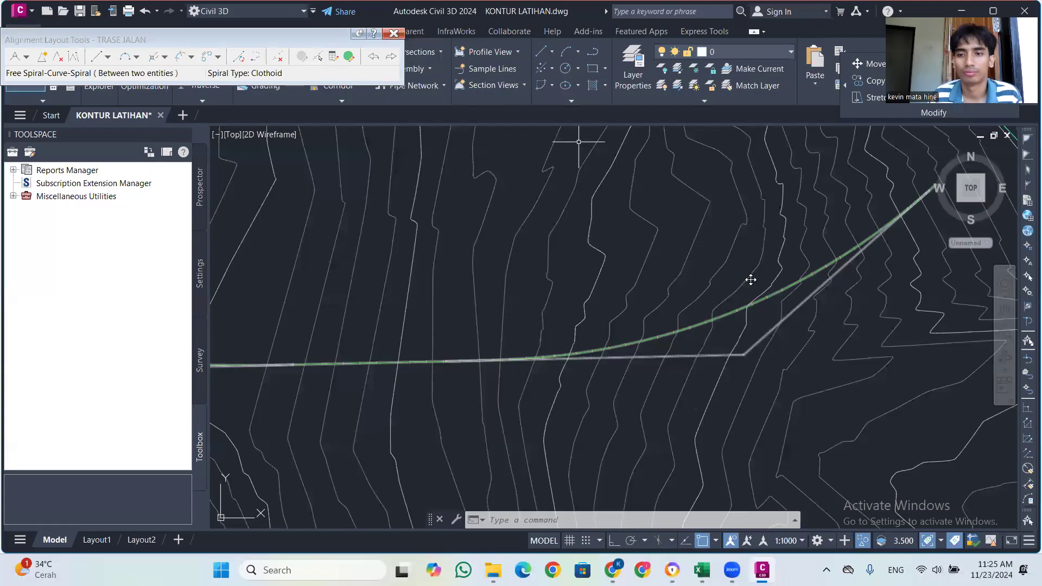
# Examine both spiral-curve-spiral bends and the station labels along the TRASE JALAN alignment, and close the Alignment Layout Tools
pyautogui.scroll(3, 795, 275)
pyautogui.scroll(-3, 795, 276)
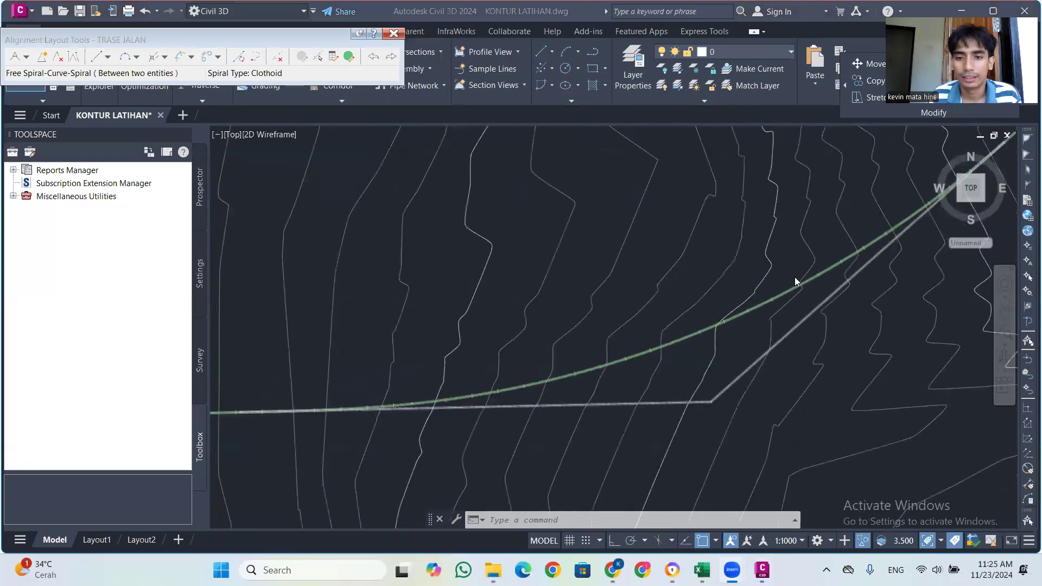
pyautogui.scroll(3, 795, 277)
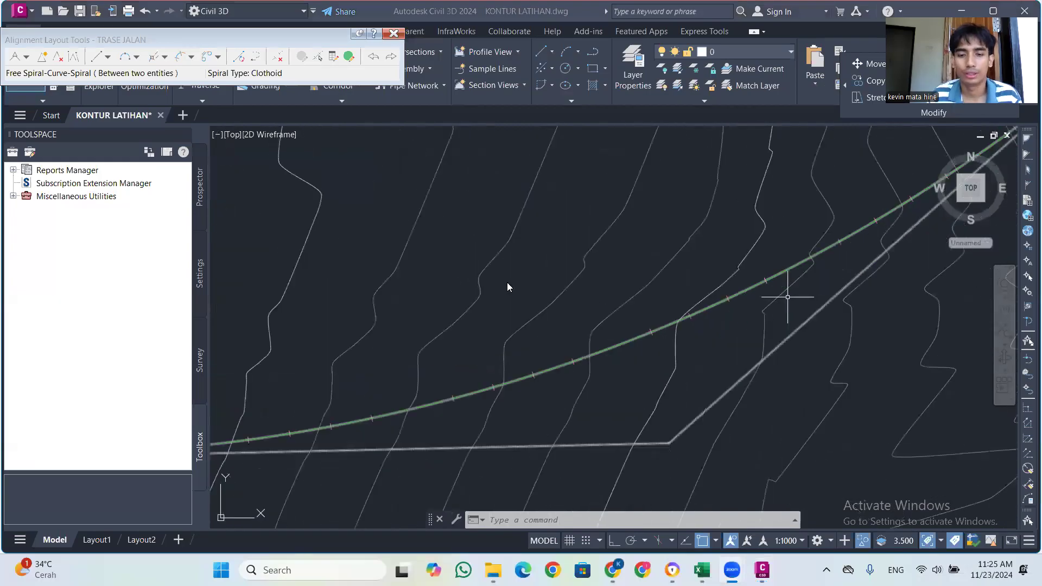
pyautogui.scroll(-6, 615, 352)
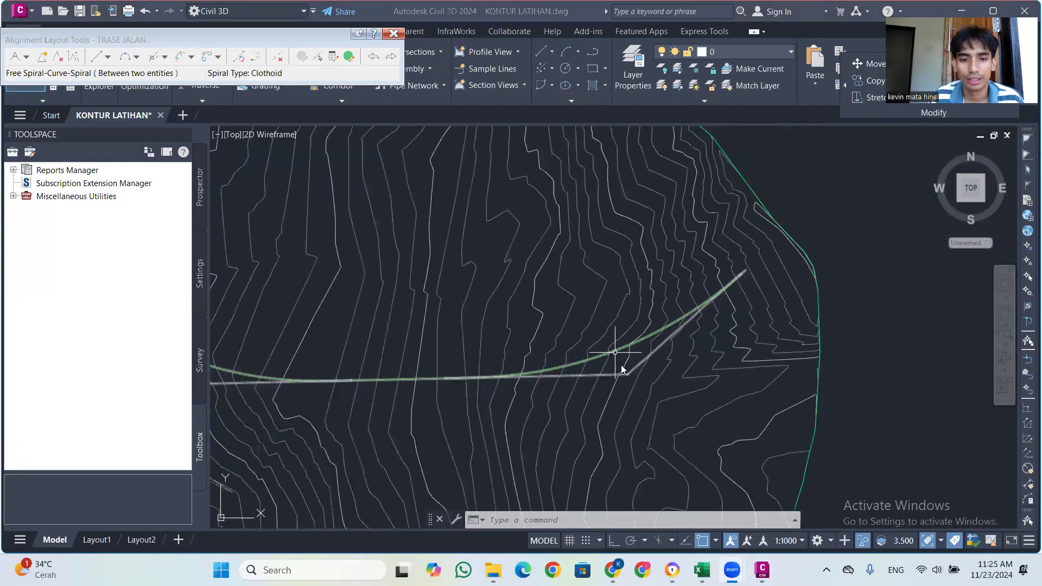
pyautogui.scroll(-4, 615, 352)
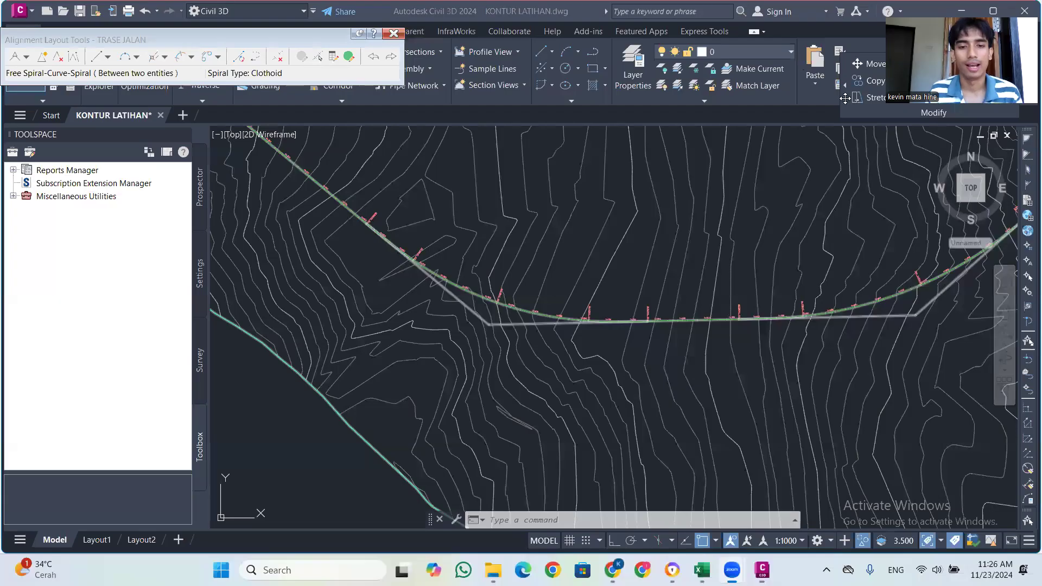
pyautogui.scroll(-3, 498, 324)
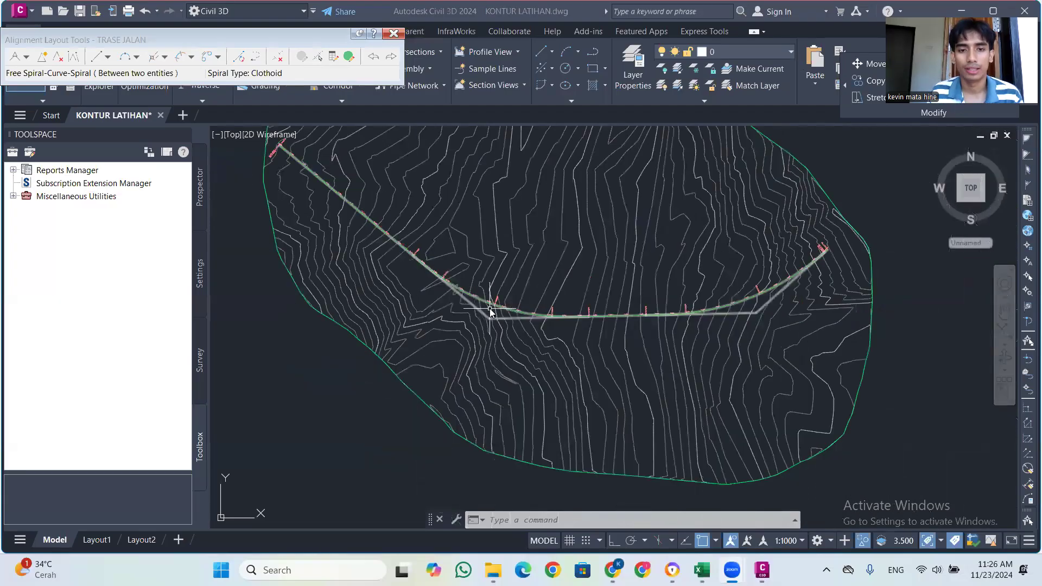
pyautogui.scroll(3, 494, 351)
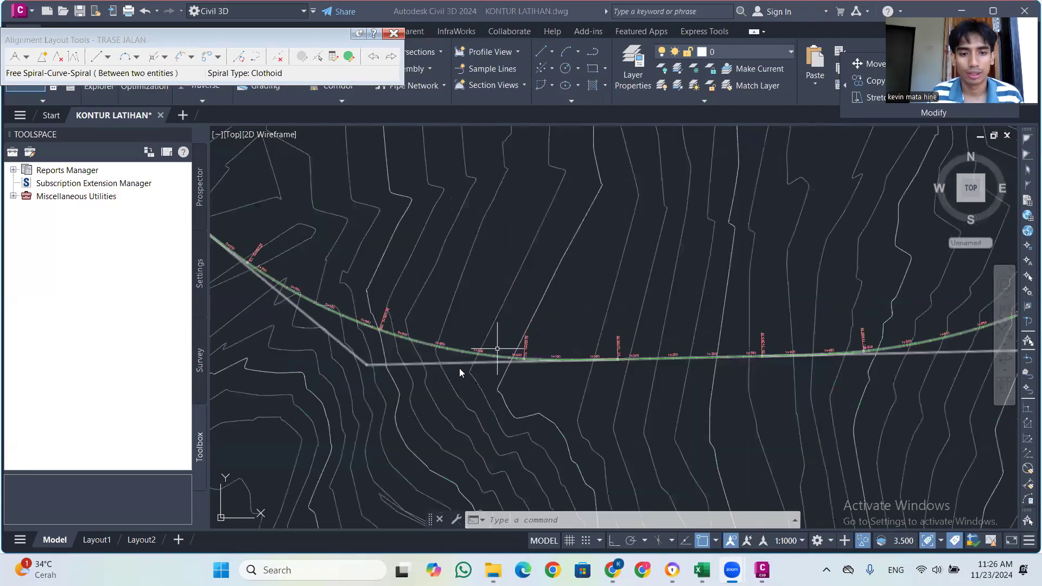
pyautogui.scroll(-2, 459, 369)
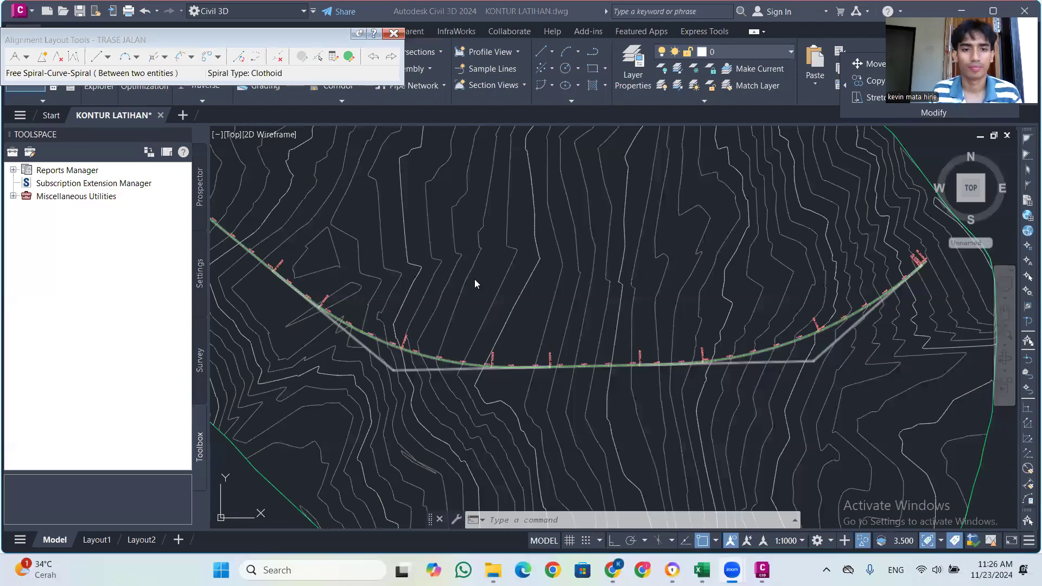
pyautogui.click(395, 32)
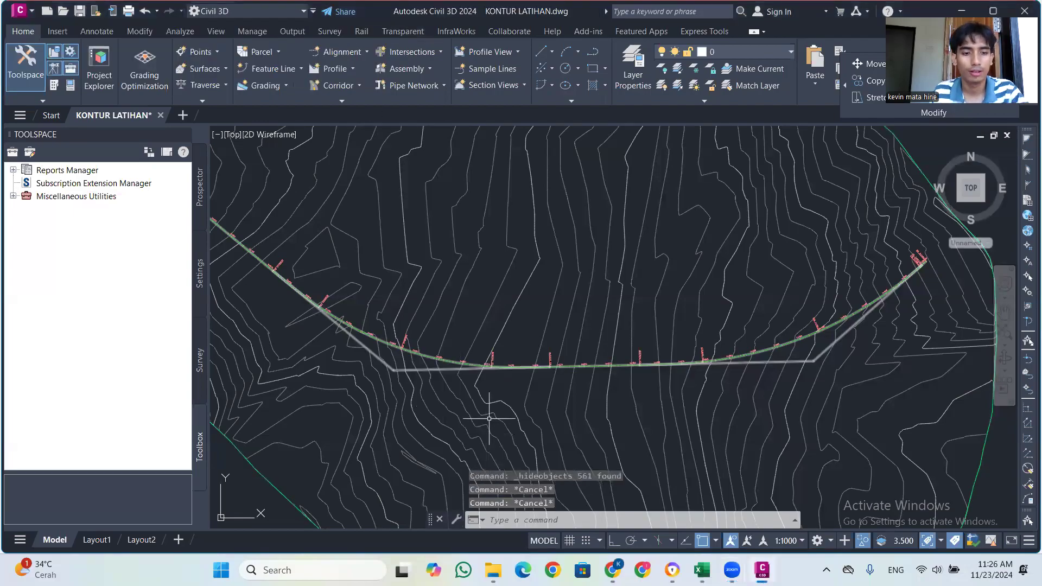
pyautogui.press('Escape')
# Select the TRASE JALAN alignment near station 0+950 and open the Design Criteria Editor for it
pyautogui.scroll(2, 470, 376)
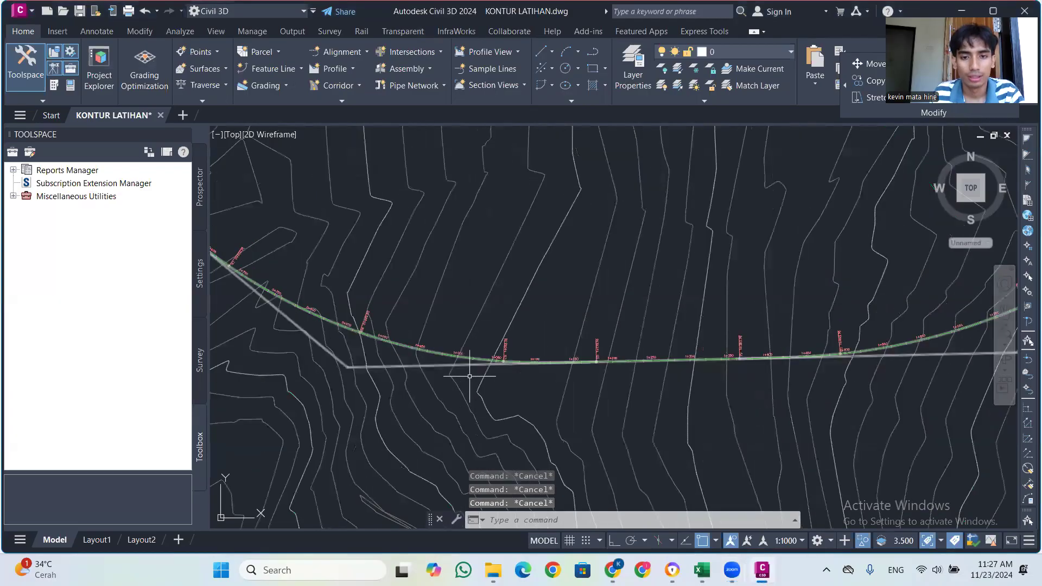
pyautogui.scroll(4, 470, 377)
pyautogui.scroll(-4, 474, 369)
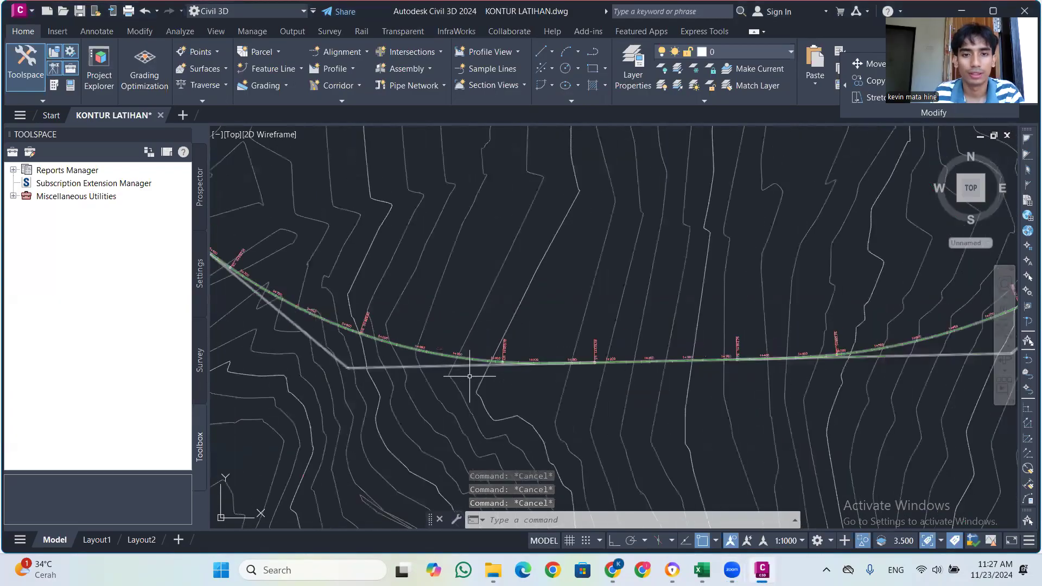
pyautogui.scroll(6, 437, 363)
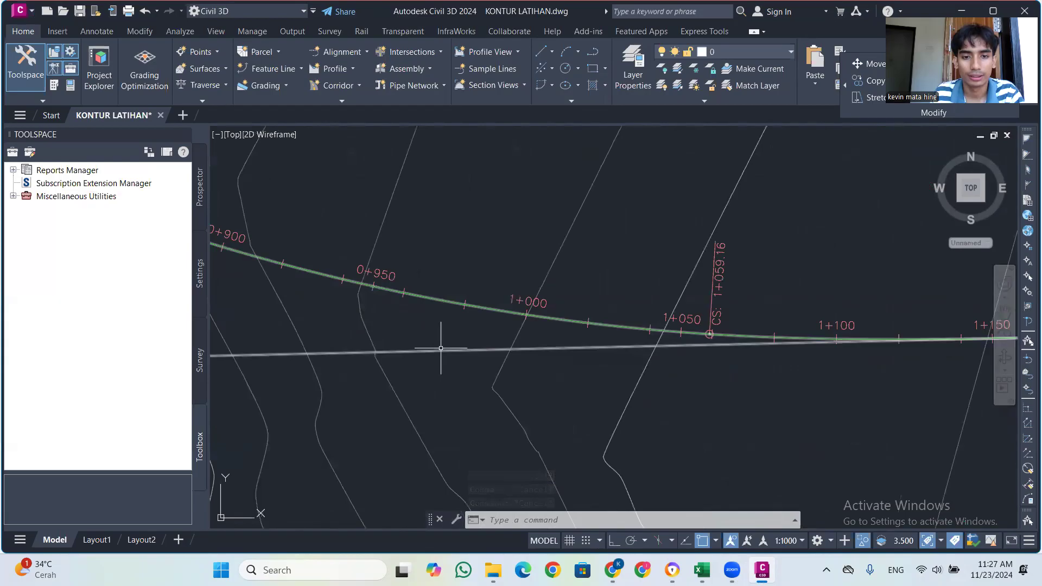
pyautogui.click(440, 352)
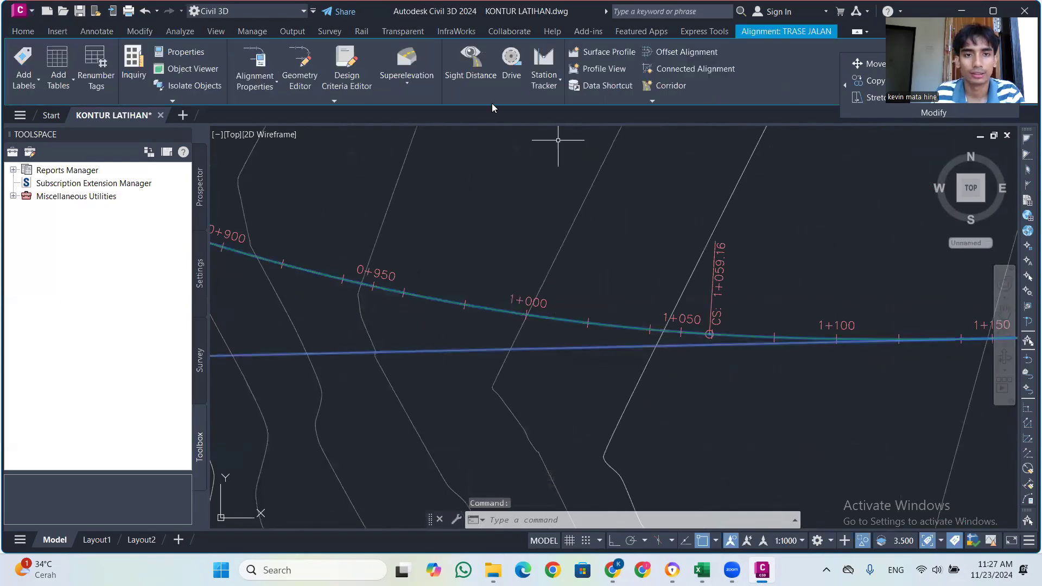
pyautogui.click(346, 83)
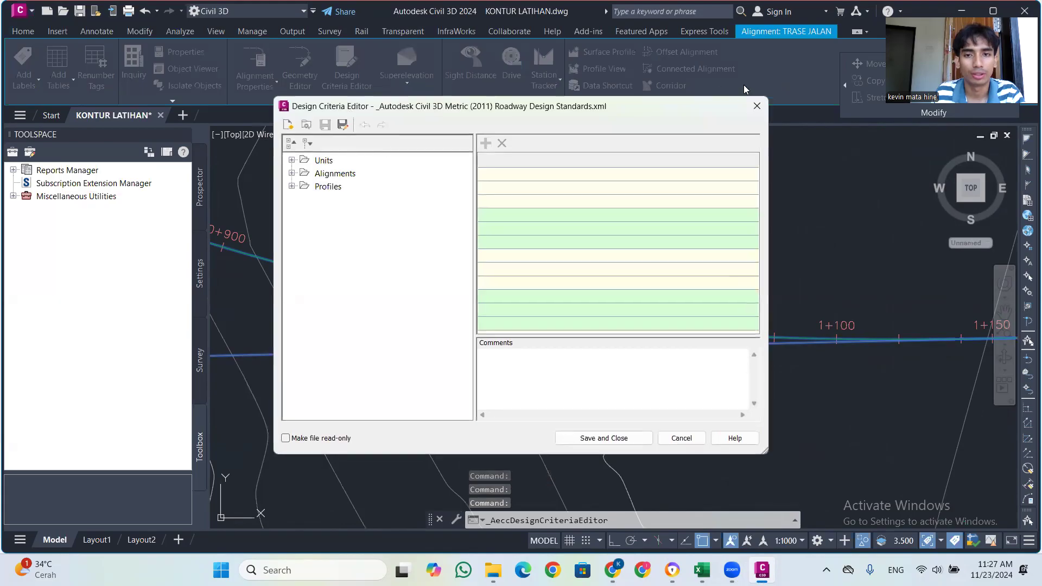
# Close the Design Criteria Editor and start calculating the alignment's superelevation as an Undivided Crowned roadway with the Center Baseline pivot method
pyautogui.click(758, 106)
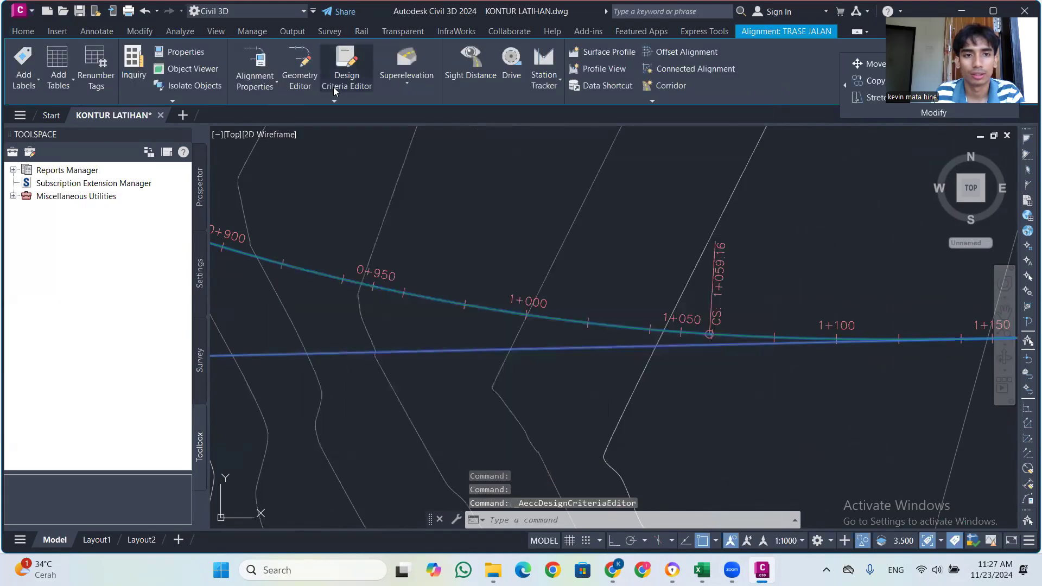
pyautogui.click(400, 80)
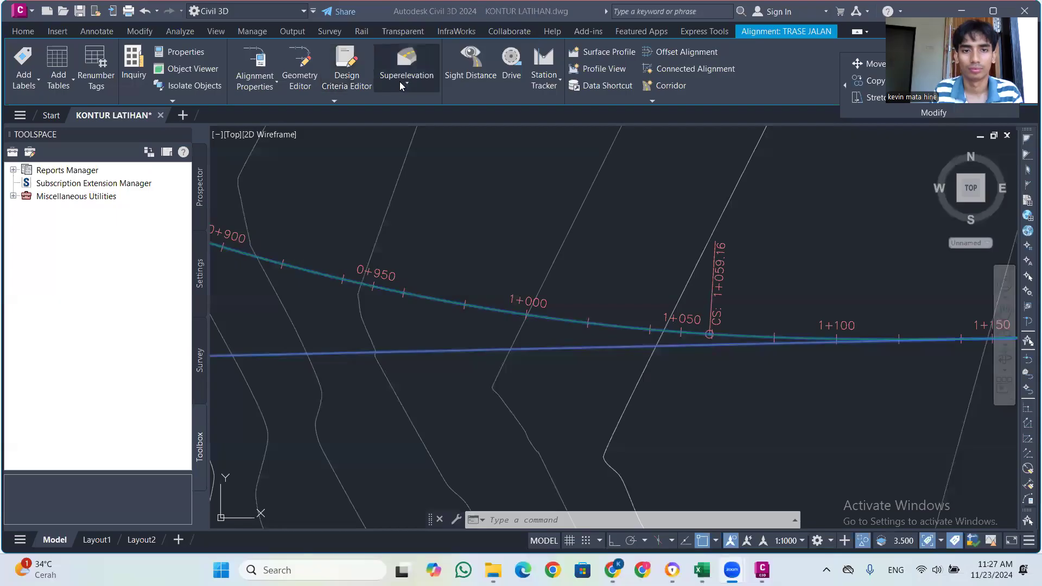
pyautogui.click(400, 81)
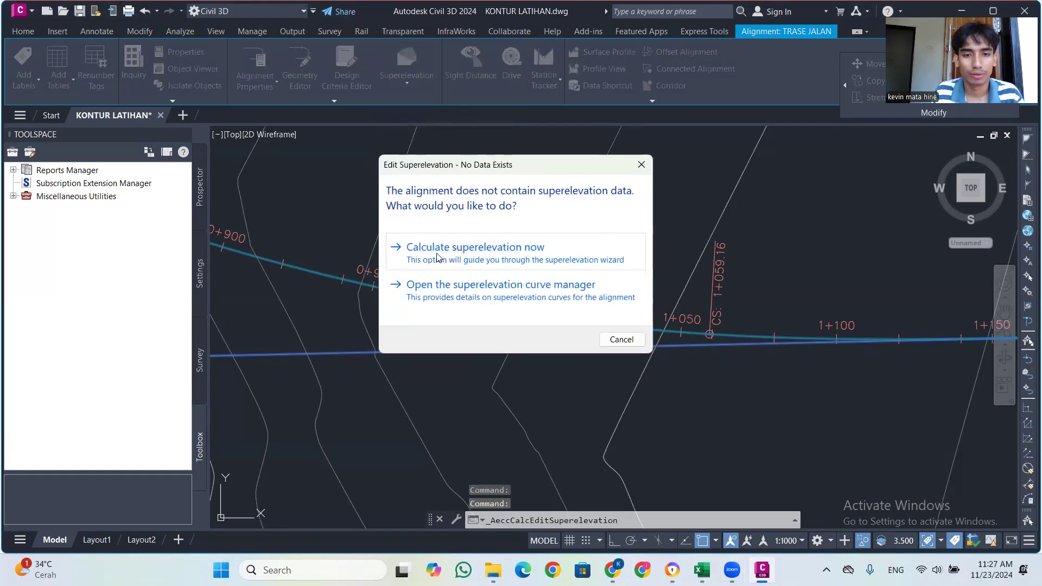
pyautogui.click(533, 255)
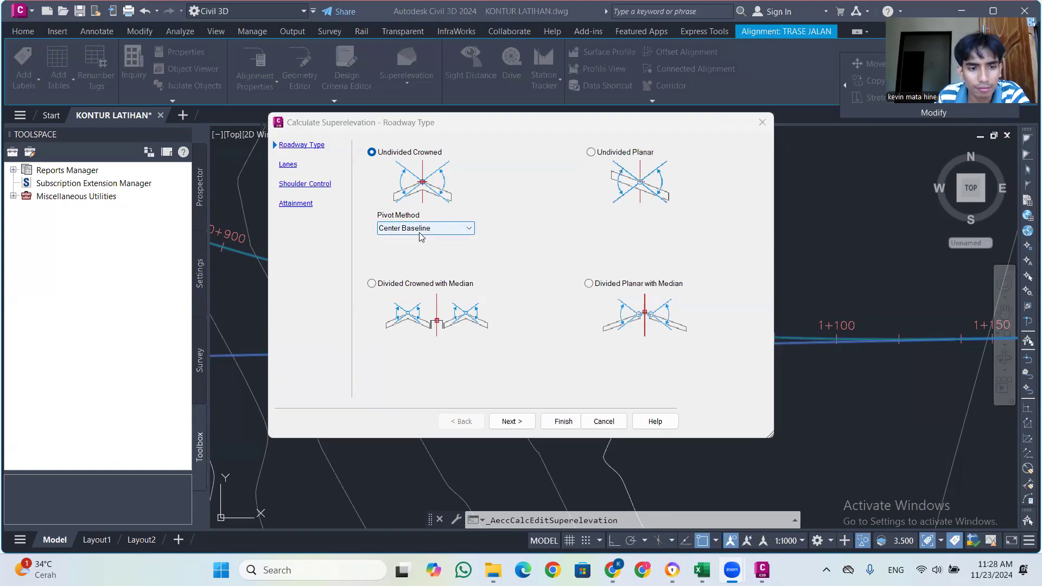
pyautogui.click(459, 229)
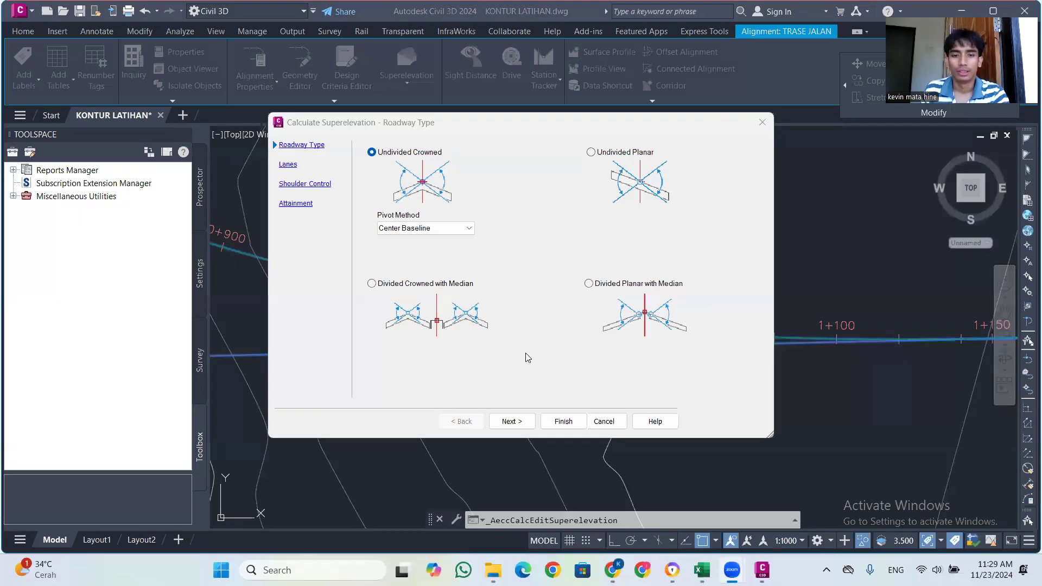
pyautogui.click(512, 423)
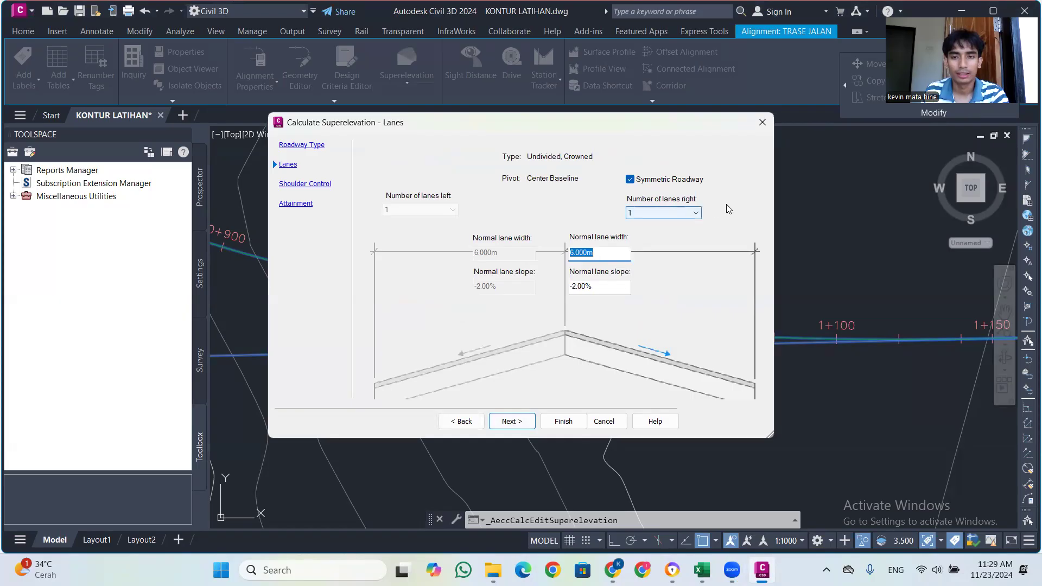
# Configure the symmetric roadway with one lane per side, a 3.5 m normal lane width and a -2% normal lane slope
pyautogui.click(677, 216)
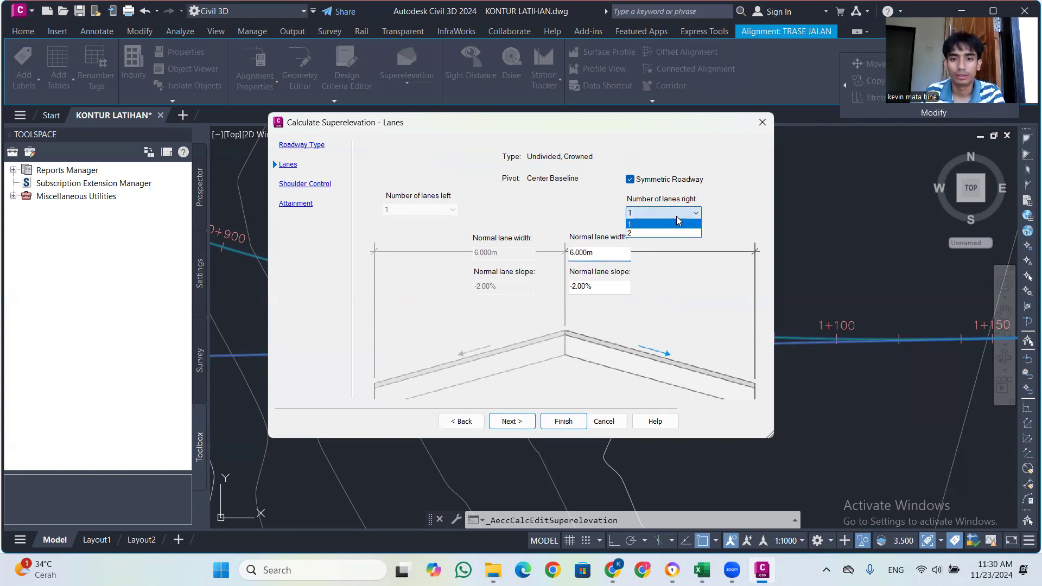
pyautogui.click(677, 224)
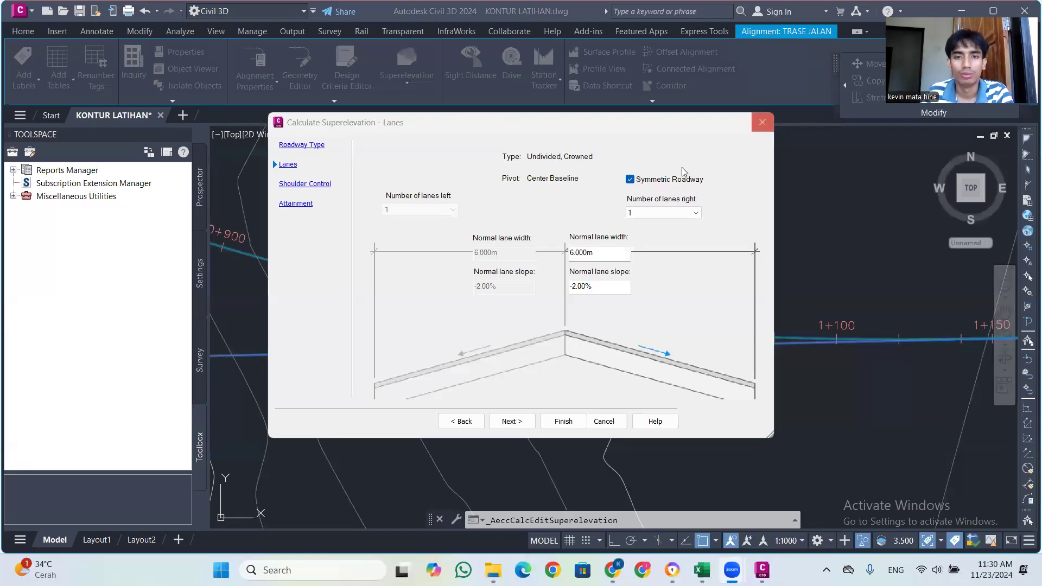
pyautogui.click(581, 252)
pyautogui.press('BackSpace')
pyautogui.press('BackSpace')
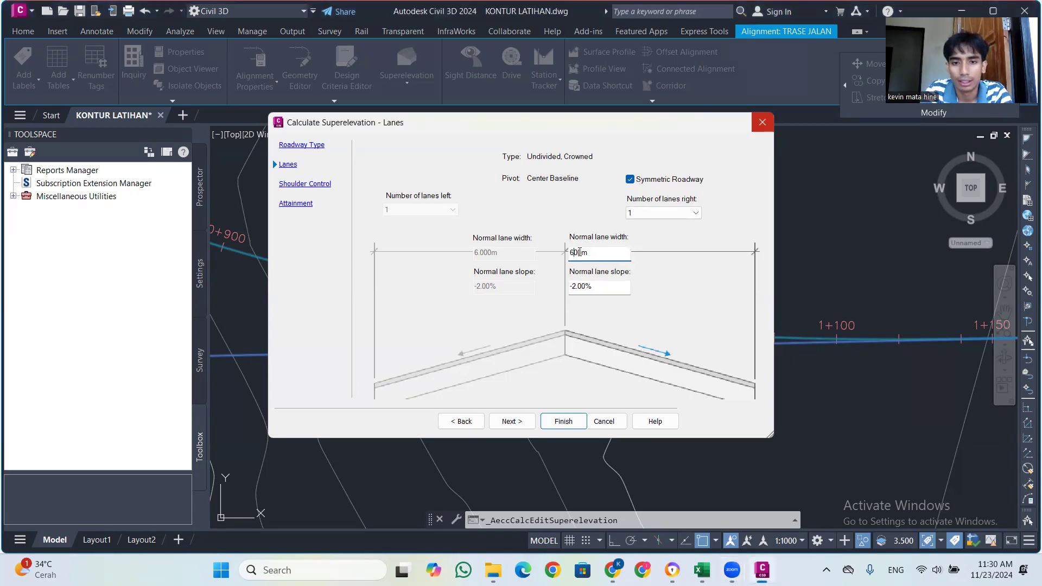
pyautogui.write('3.')
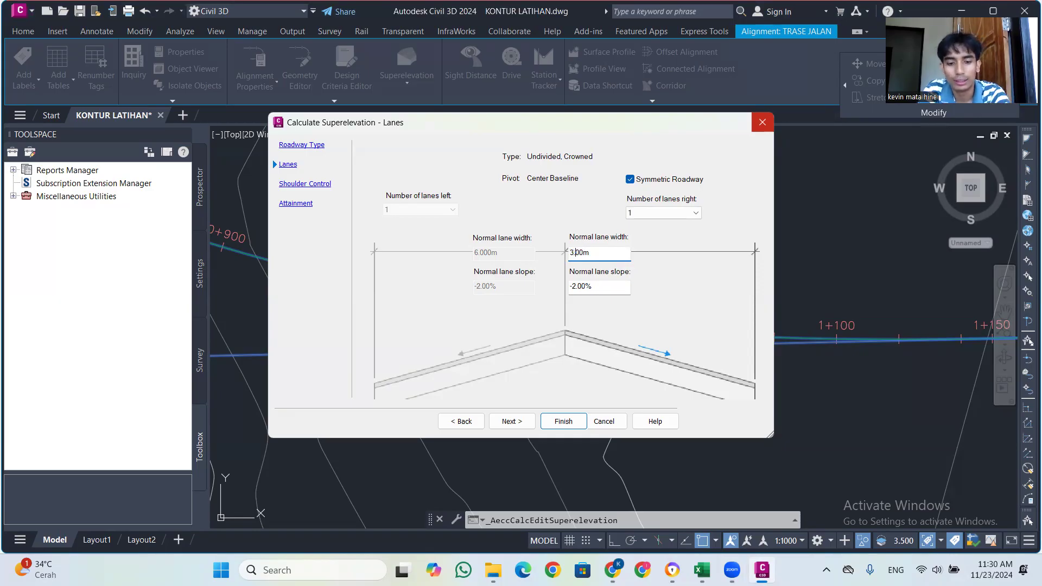
pyautogui.write('5')
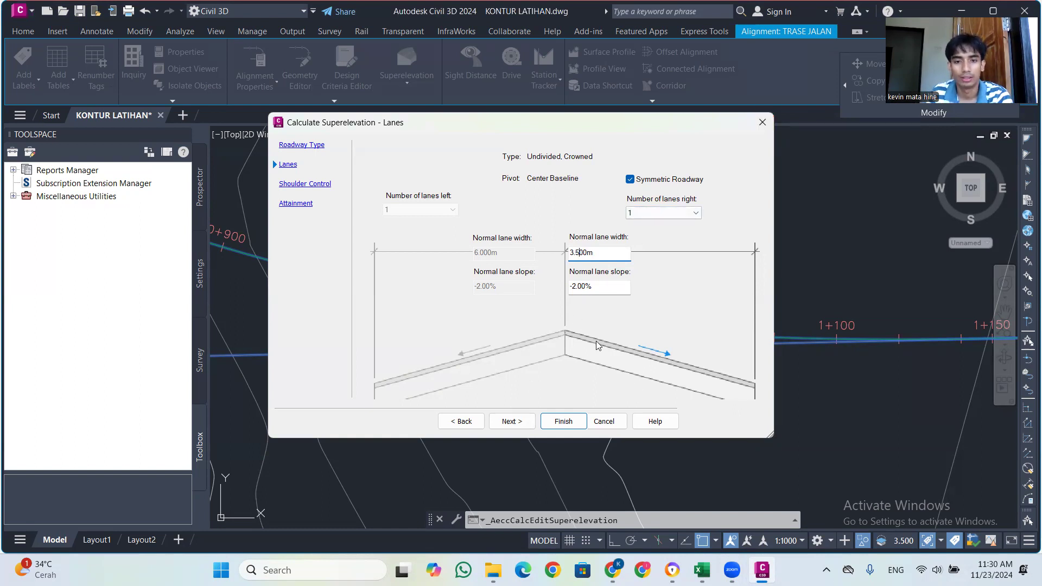
pyautogui.click(600, 294)
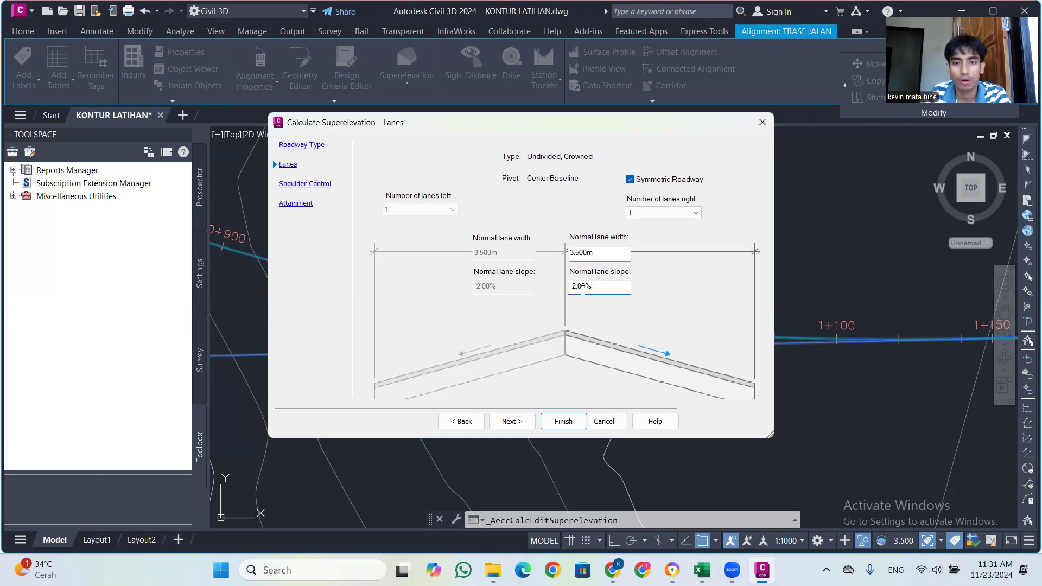
pyautogui.click(511, 427)
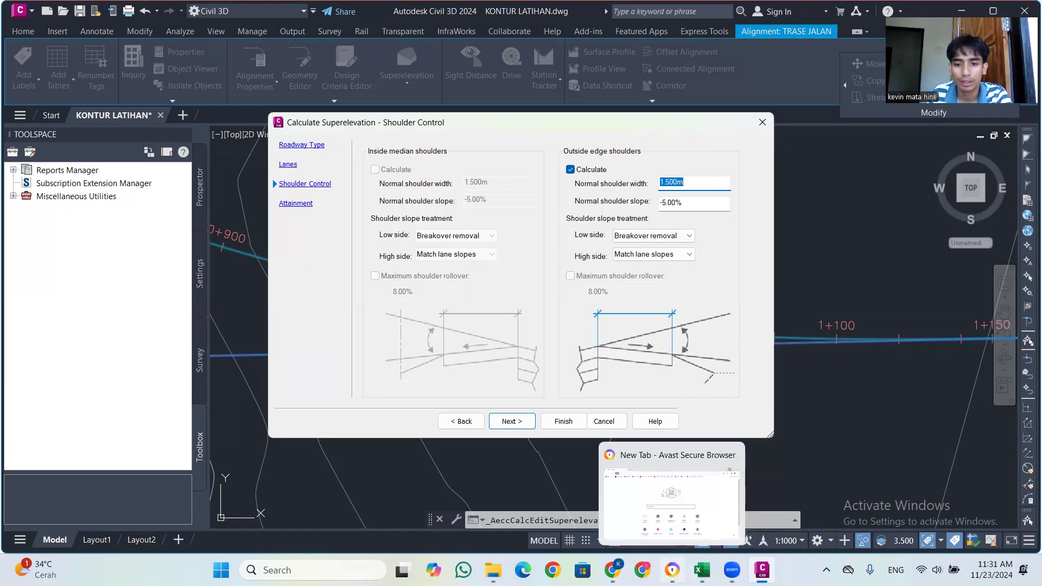
# Look up the shoulder width and shoulder superelevation on Excel's Kriteria Perancangan sheet, then return to Civil 3D
pyautogui.click(702, 570)
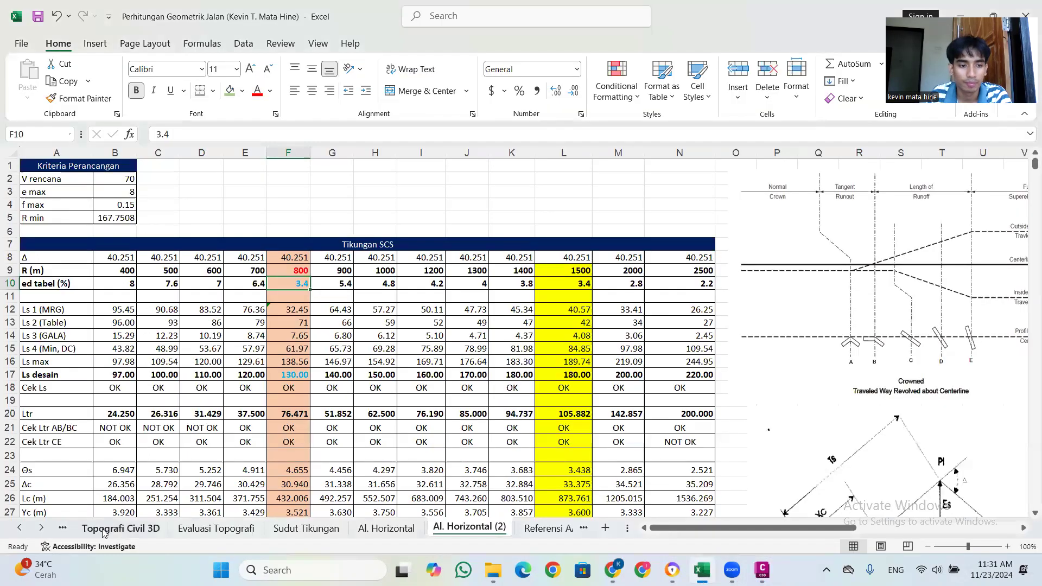
pyautogui.click(20, 527)
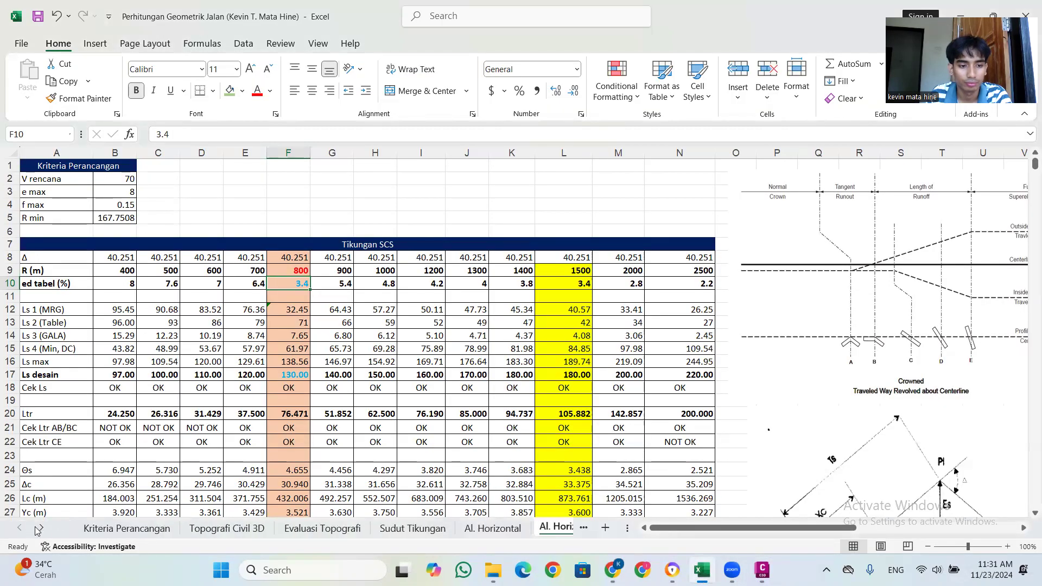
pyautogui.click(114, 528)
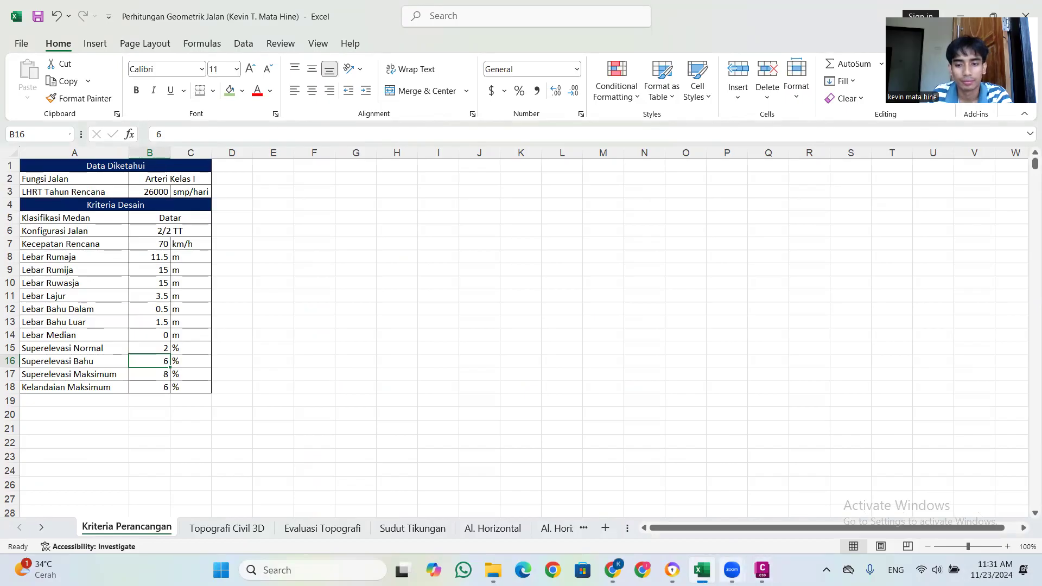
pyautogui.click(763, 569)
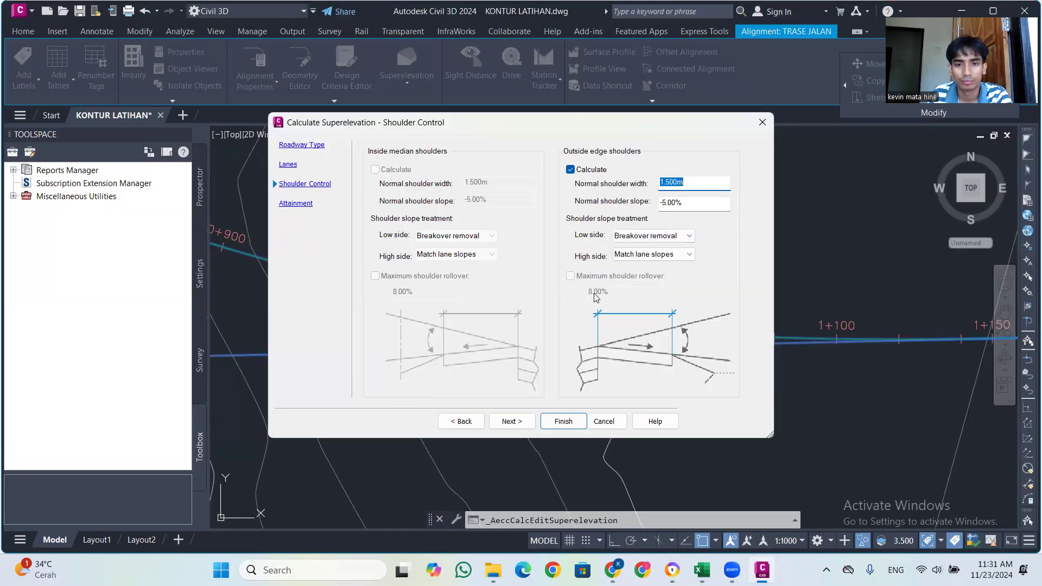
# Recheck the shoulder criteria in Excel, then set the outside edge shoulders' normal slope to -6% in Civil 3D, with the width at 1.5 m
pyautogui.click(678, 182)
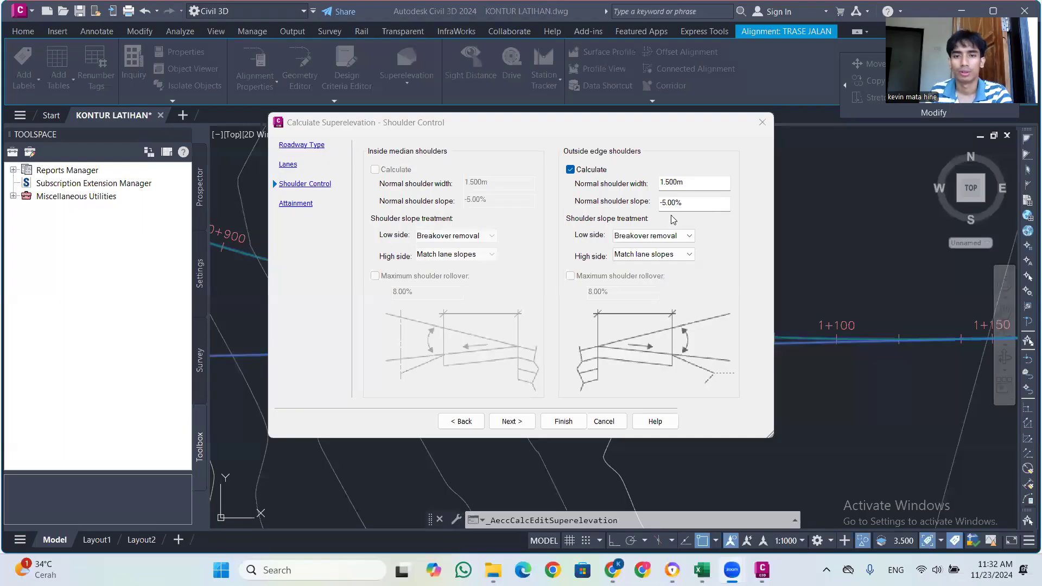
pyautogui.click(673, 220)
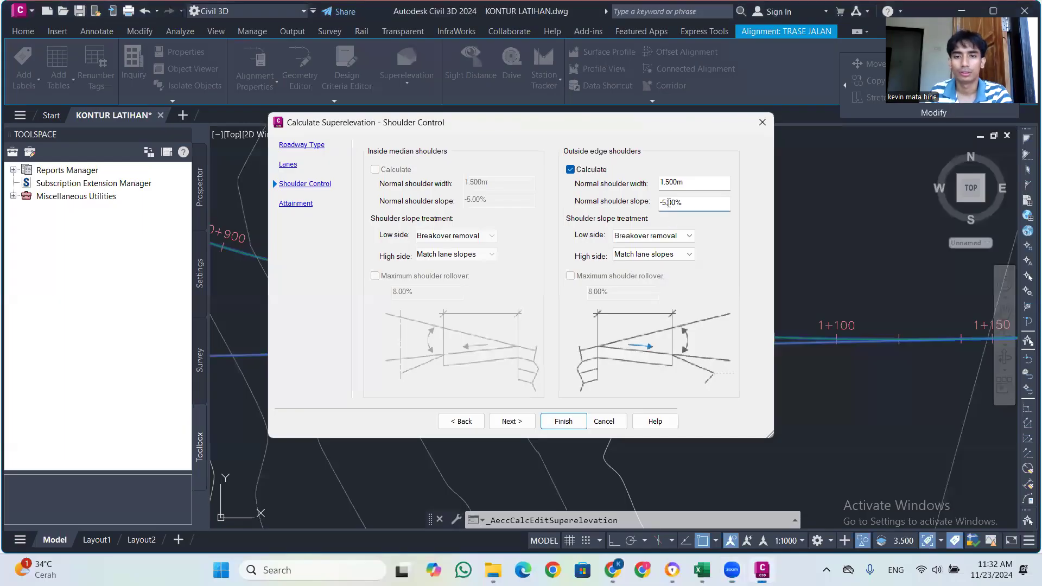
pyautogui.click(701, 570)
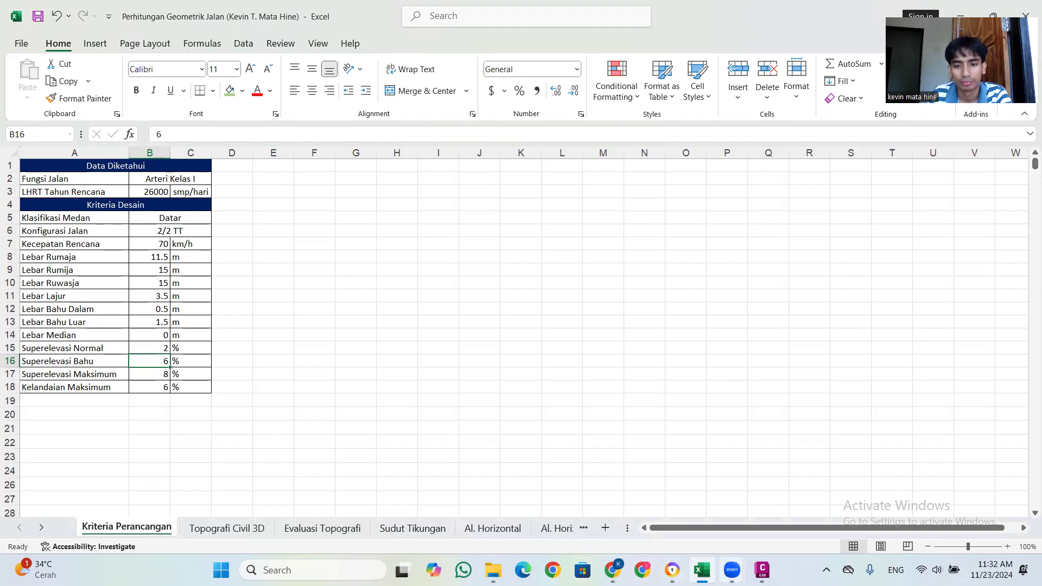
pyautogui.moveTo(732, 570)
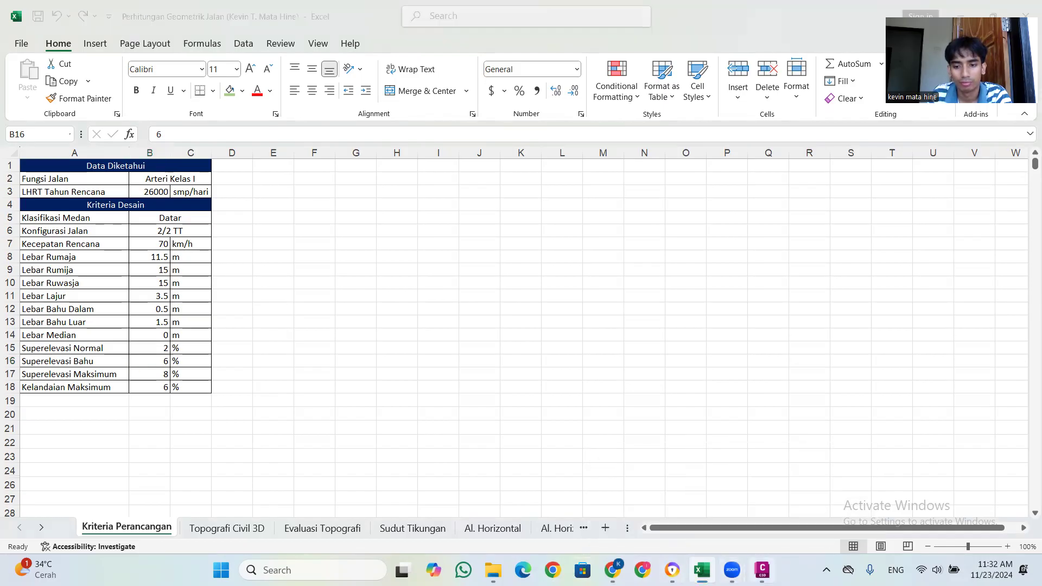
pyautogui.click(762, 570)
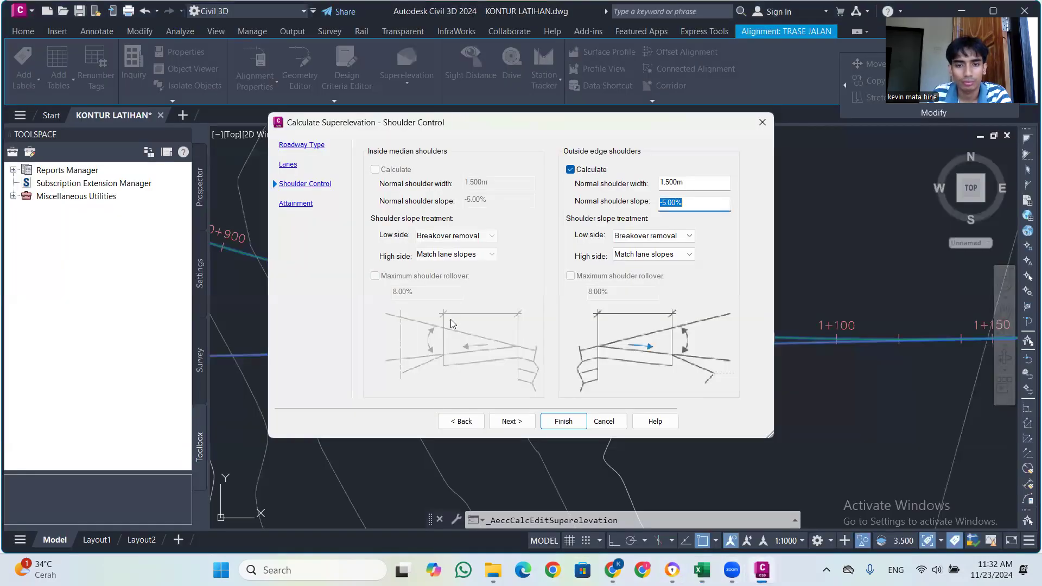
pyautogui.click(668, 203)
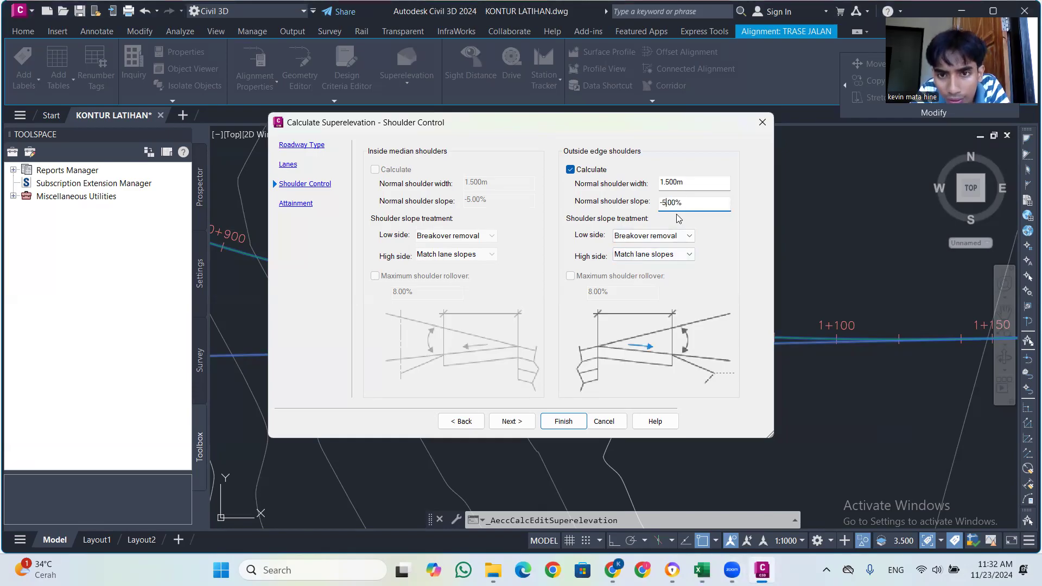
pyautogui.press('BackSpace')
pyautogui.write('6')
pyautogui.press('Return')
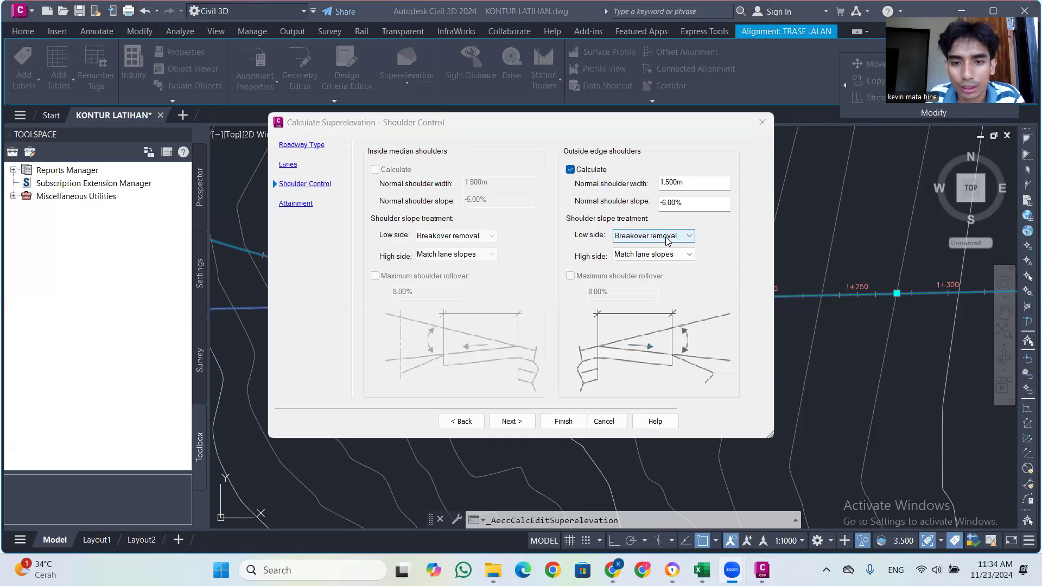
# Set the outside edge shoulders' slope treatment to Default slopes on both the low and high sides, and proceed to the attainment settings
pyautogui.click(667, 239)
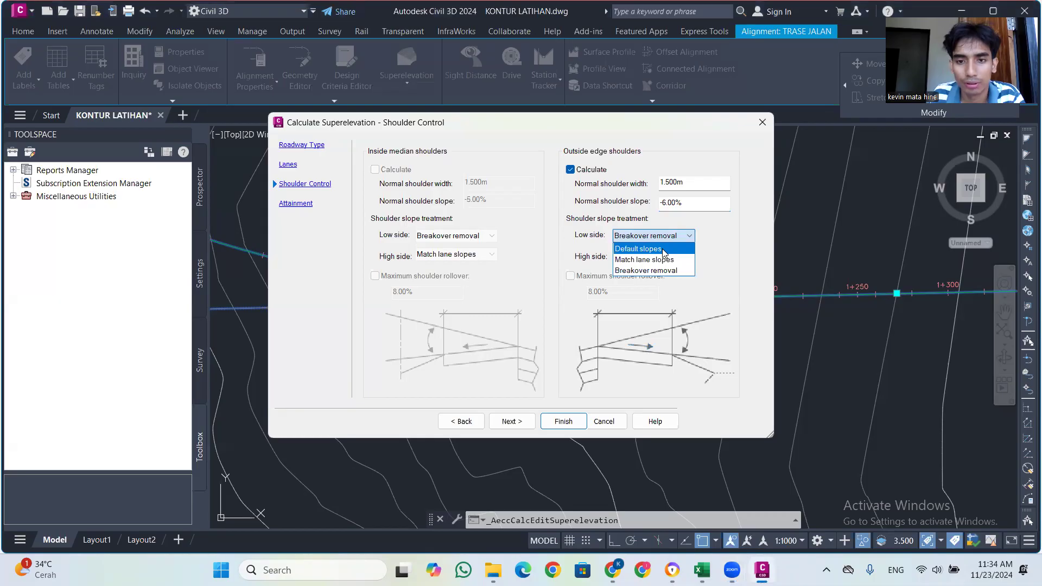
pyautogui.click(663, 251)
pyautogui.click(663, 253)
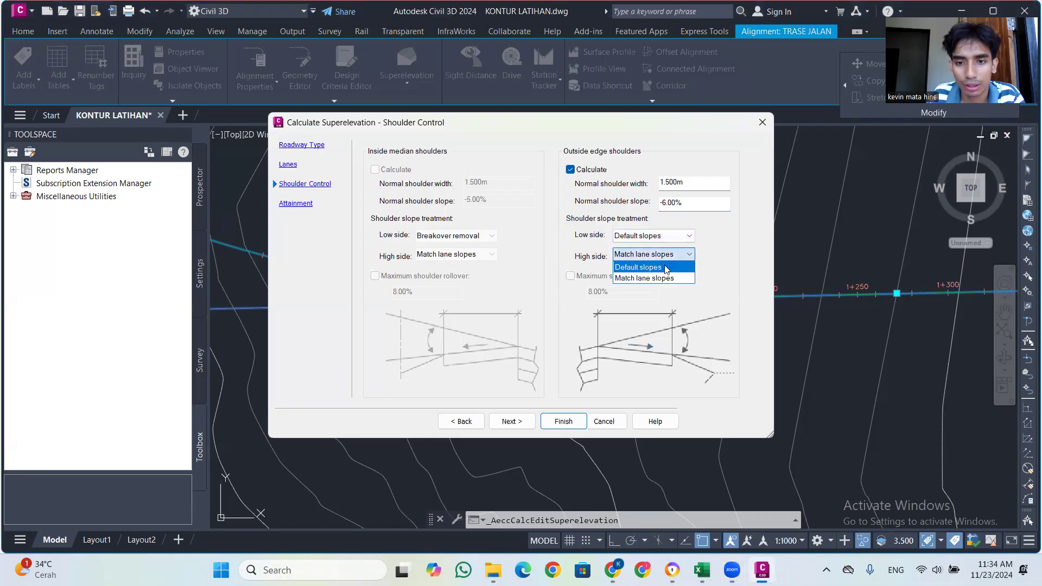
pyautogui.click(667, 267)
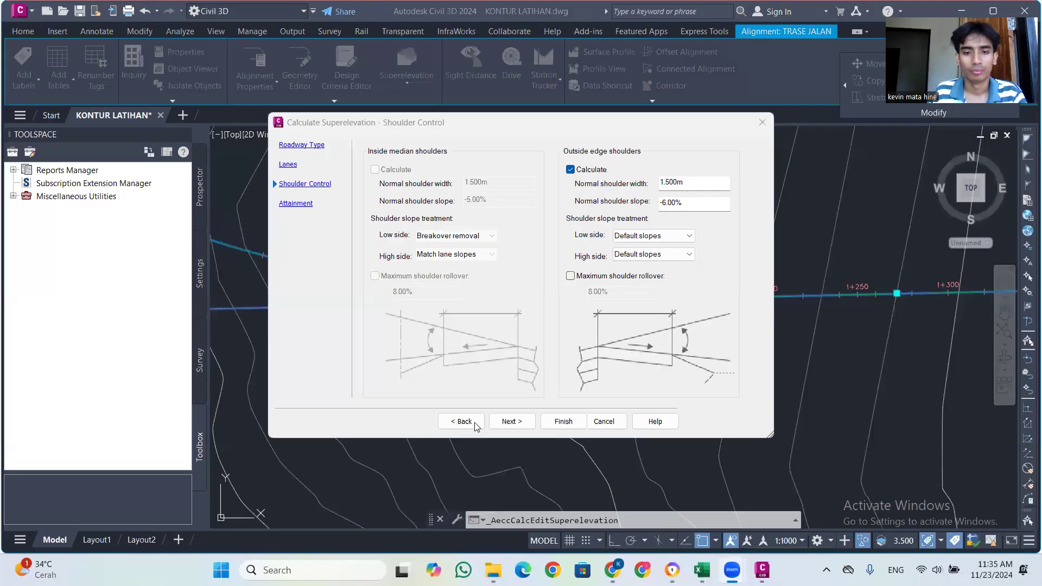
pyautogui.click(508, 423)
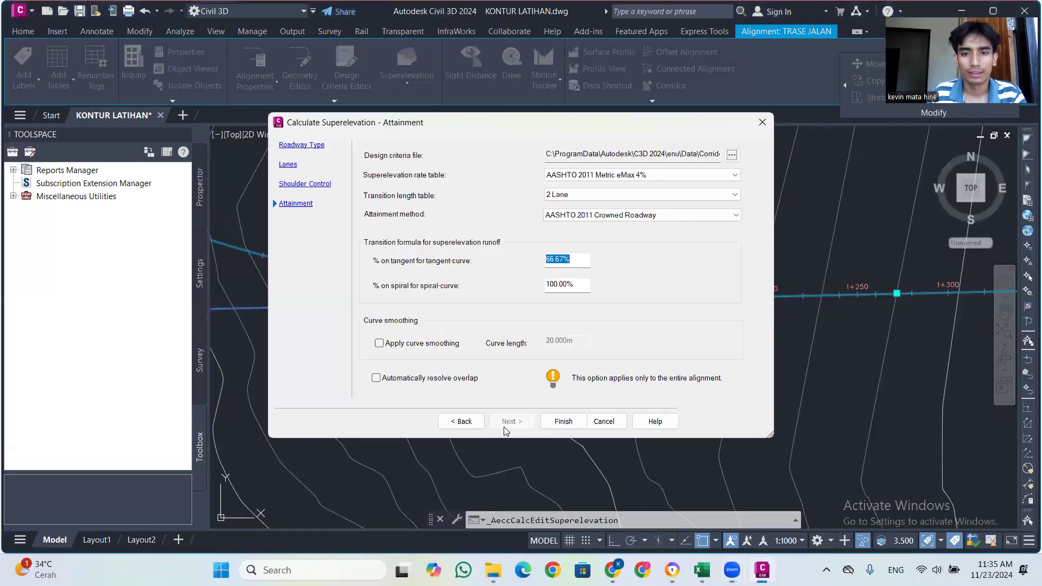
# Choose the AASHTO 2011 Metric eMax 8% superelevation rate table and finish the superelevation calculation
pyautogui.click(657, 174)
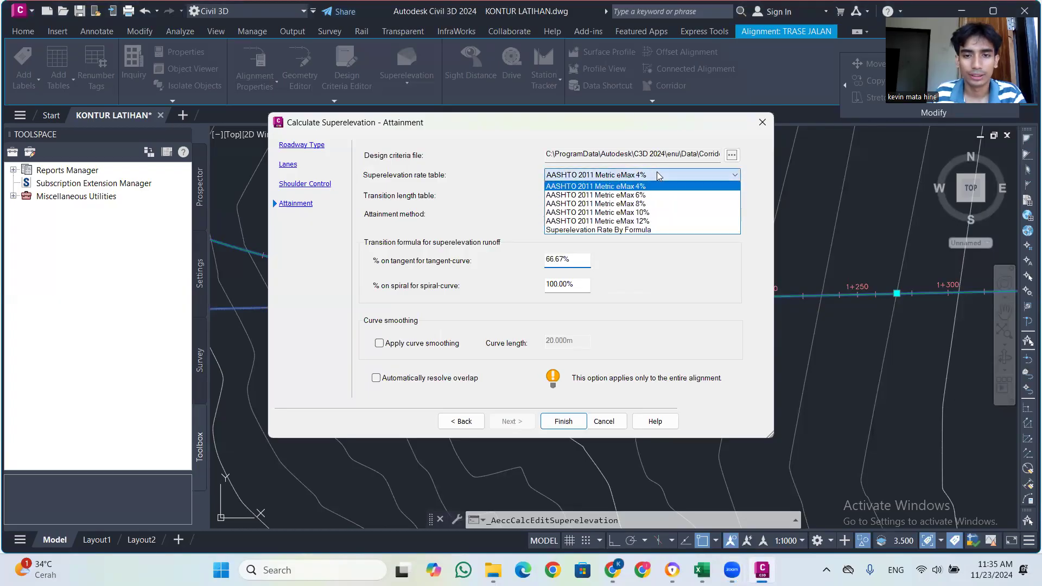
pyautogui.click(642, 204)
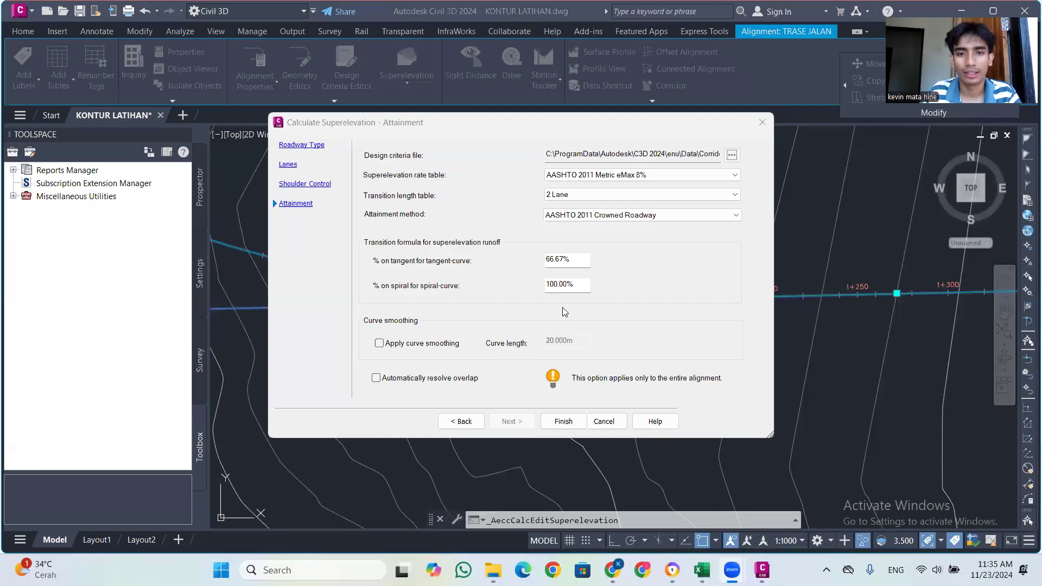
pyautogui.click(560, 418)
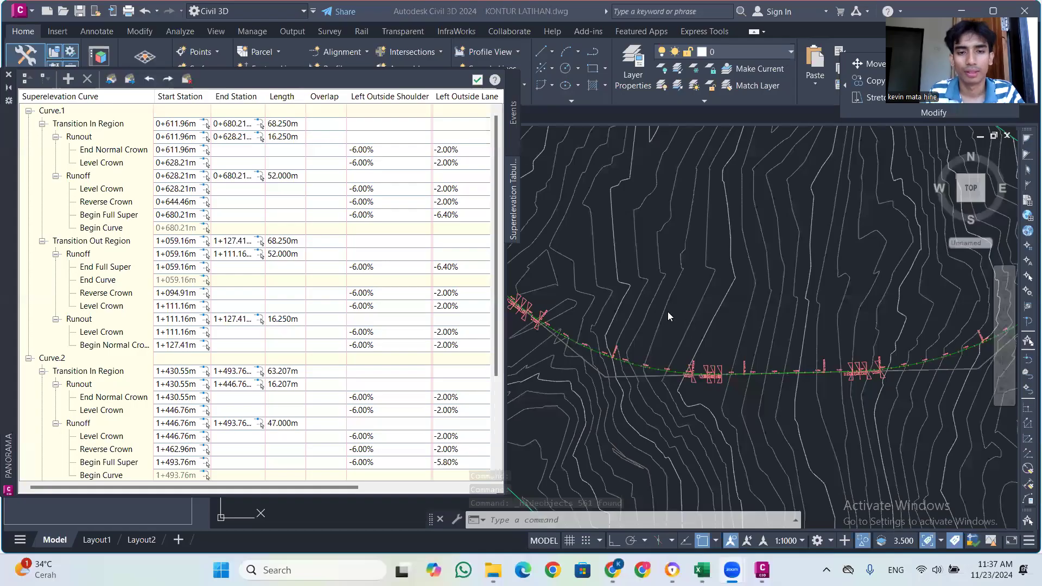
# Examine the superelevation labels along both bends of the alignment alongside the tabular superelevation data
pyautogui.scroll(-6, 682, 312)
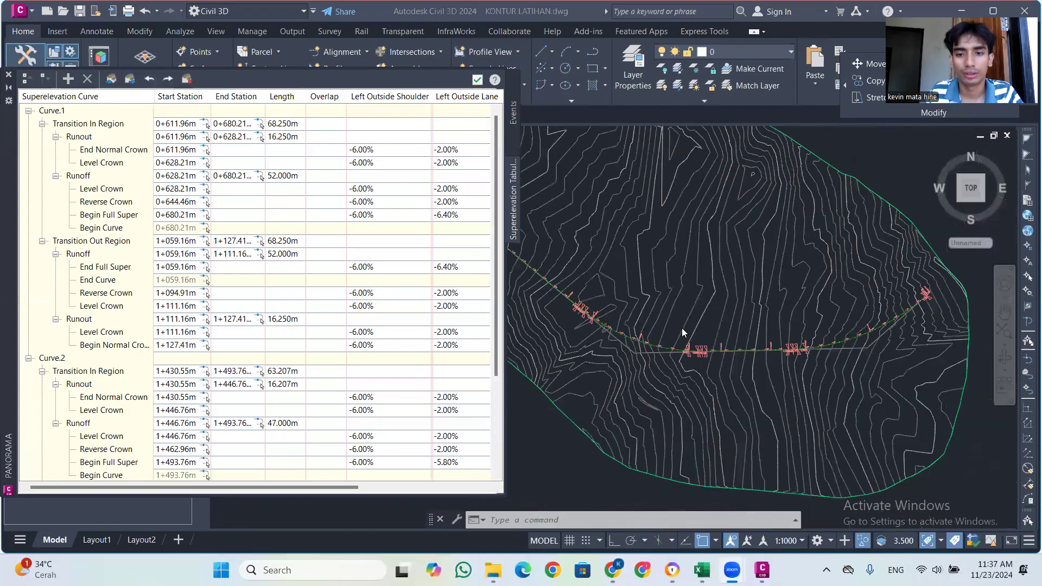
pyautogui.scroll(5, 638, 317)
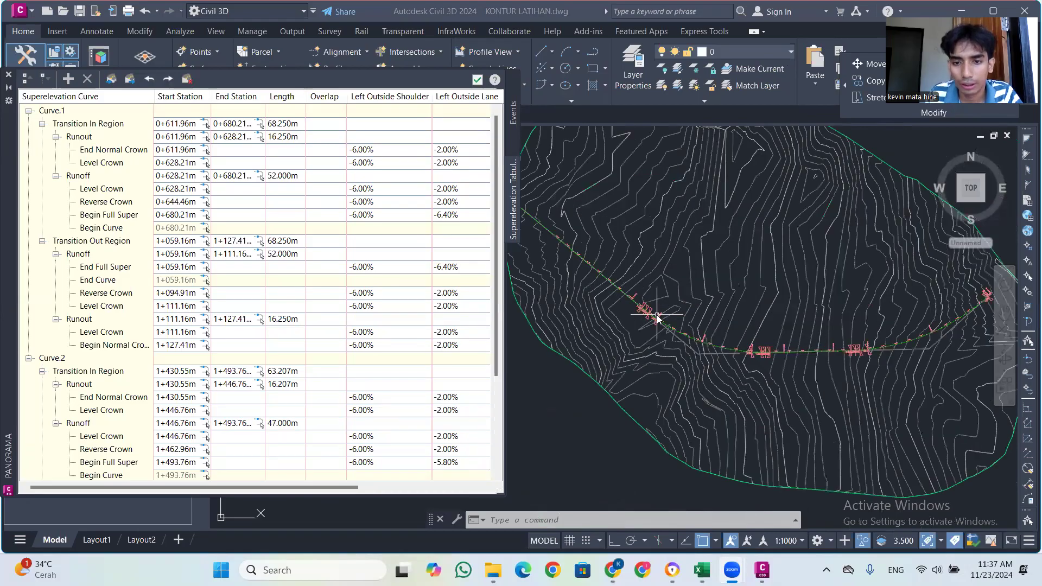
pyautogui.scroll(3, 658, 317)
pyautogui.scroll(-3, 658, 317)
pyautogui.scroll(5, 659, 326)
pyautogui.scroll(-2, 660, 340)
pyautogui.scroll(-2, 661, 341)
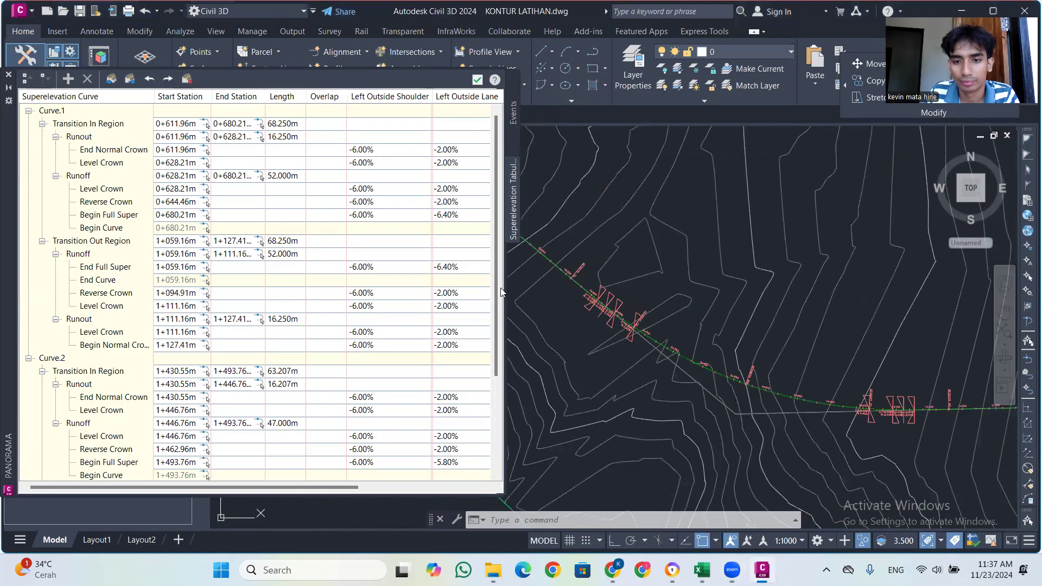
pyautogui.moveTo(792, 418); pyautogui.dragTo(548, 353, button='middle')
pyautogui.moveTo(787, 353)
pyautogui.mouseDown(button='middle')
pyautogui.moveTo(749, 368)
pyautogui.moveTo(735, 386)
pyautogui.moveTo(789, 421)
pyautogui.moveTo(859, 435)
pyautogui.mouseUp(button='middle')
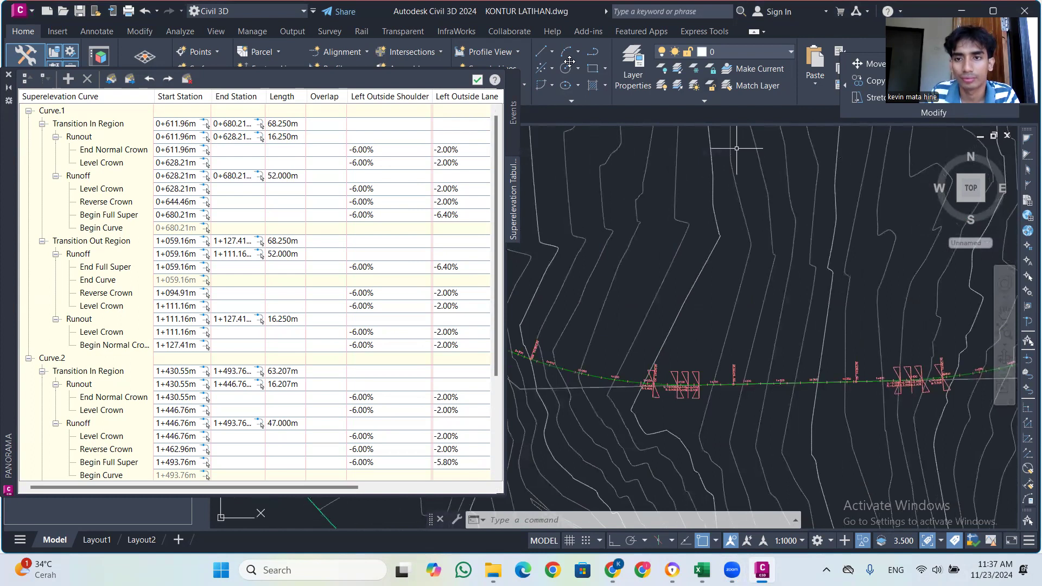
pyautogui.click(865, 69)
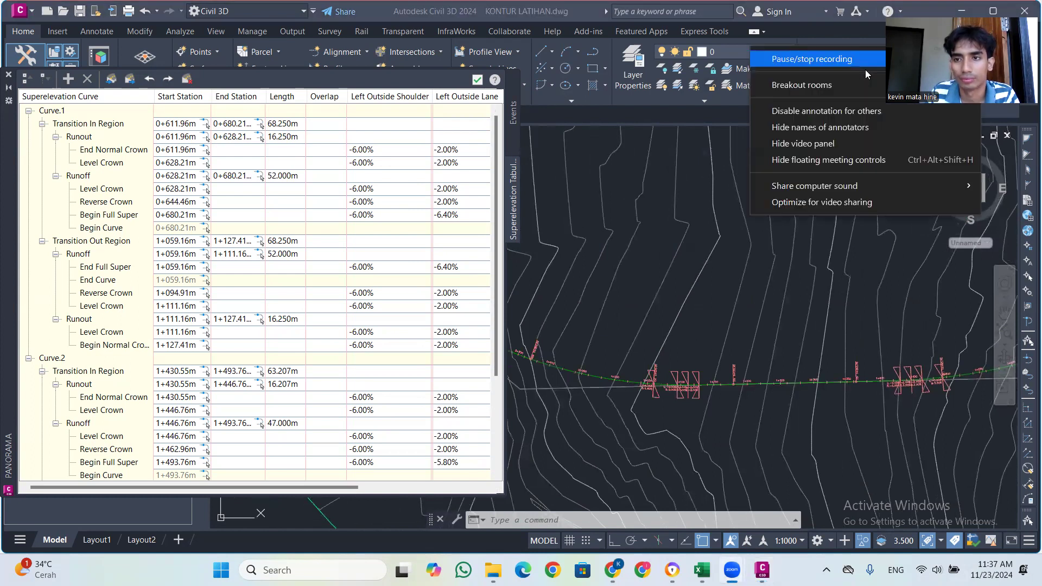
pyautogui.click(865, 59)
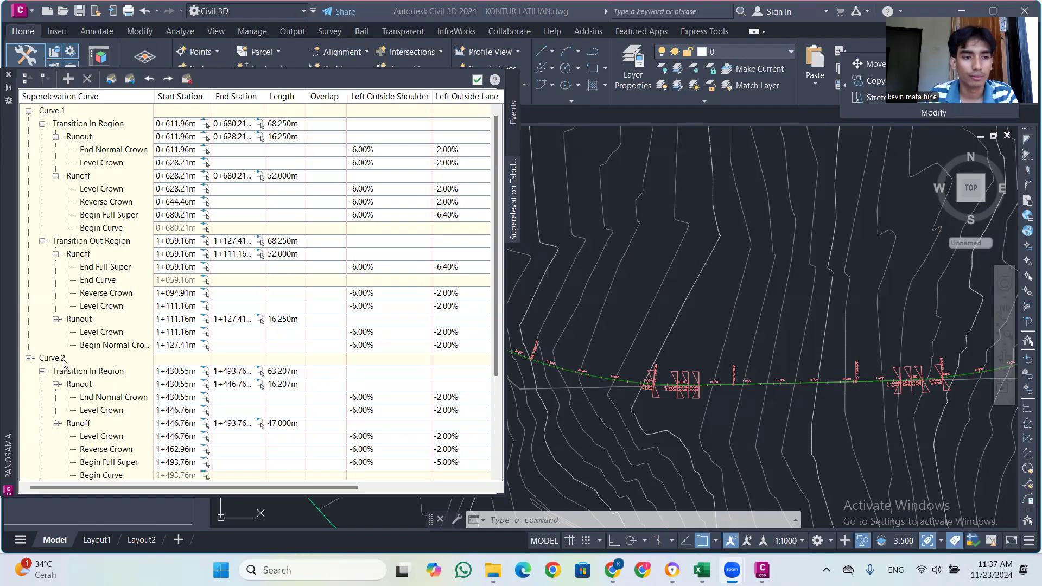
pyautogui.scroll(-2, 68, 338)
pyautogui.scroll(-1, 67, 338)
pyautogui.scroll(3, 236, 200)
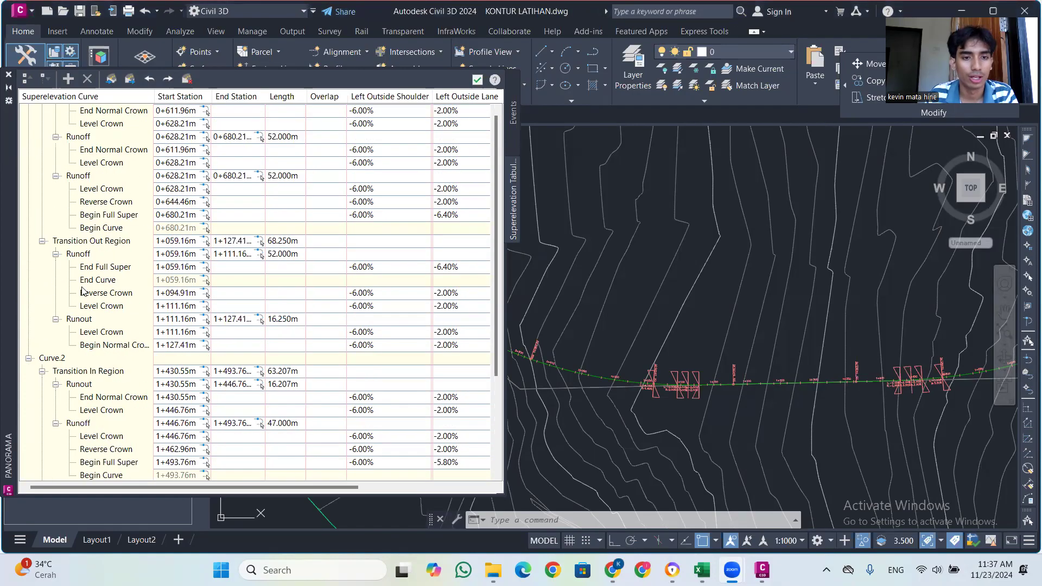
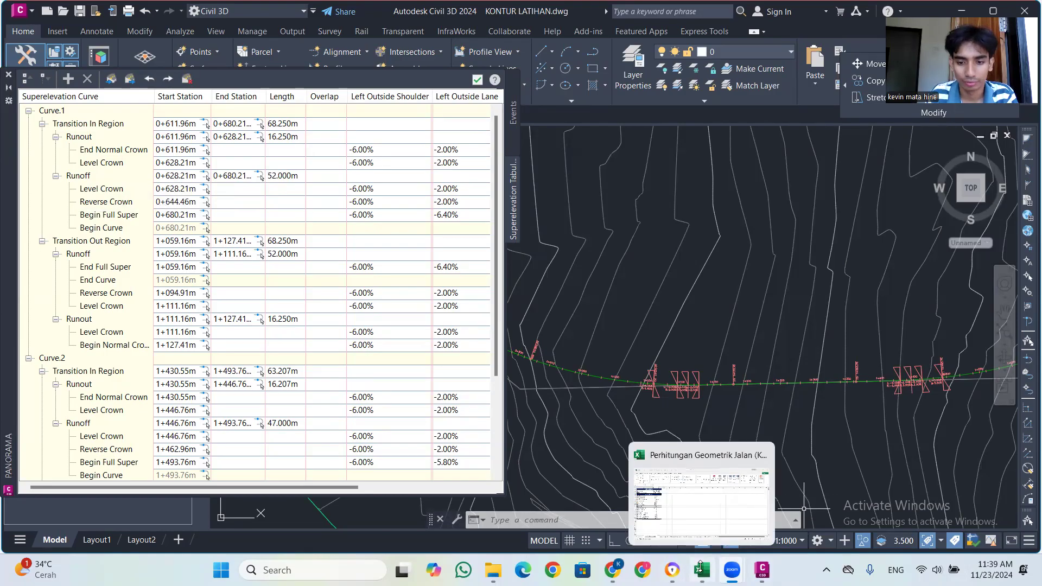
# Check the Ls desain and Ltr values in Excel for the 700 m radius bend and the second sheet's 800 m radius bend
pyautogui.click(701, 568)
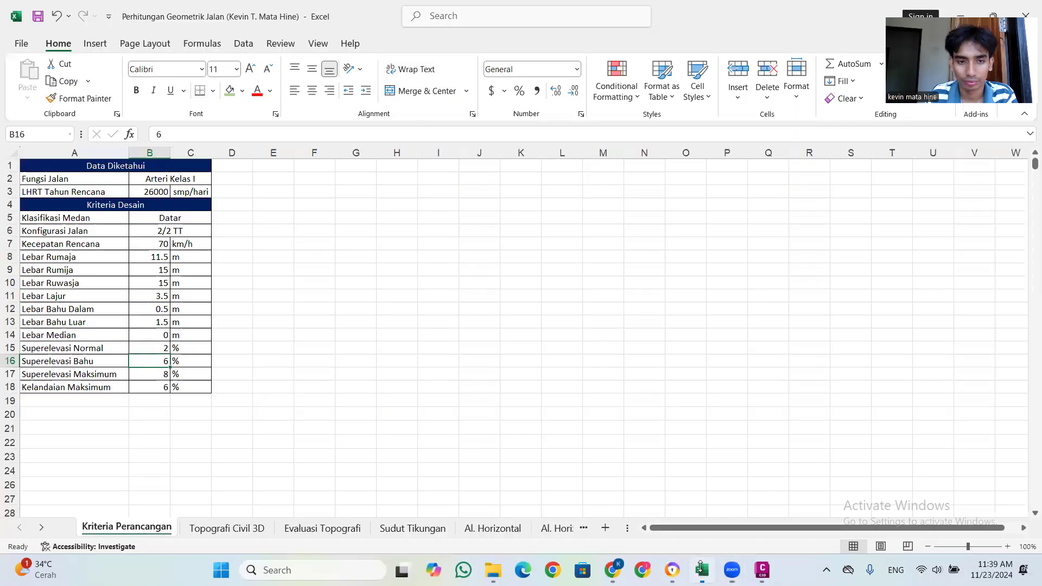
pyautogui.click(467, 528)
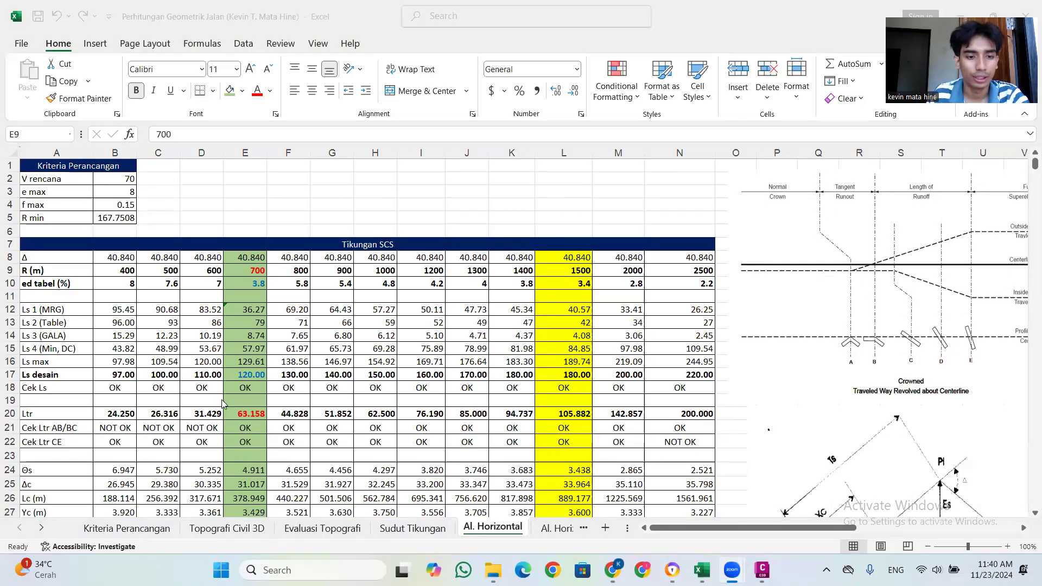
pyautogui.click(252, 373)
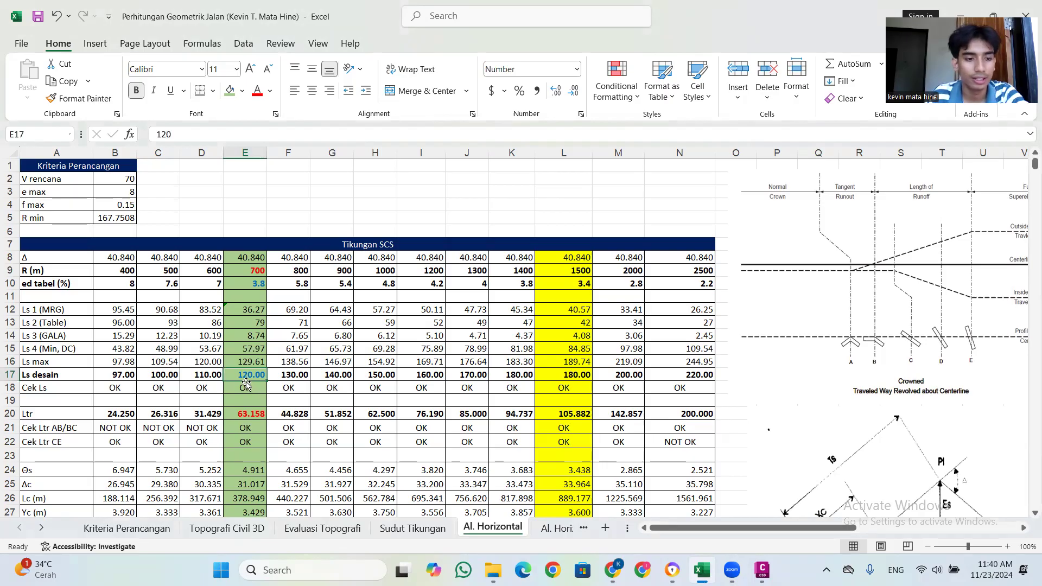
pyautogui.click(236, 414)
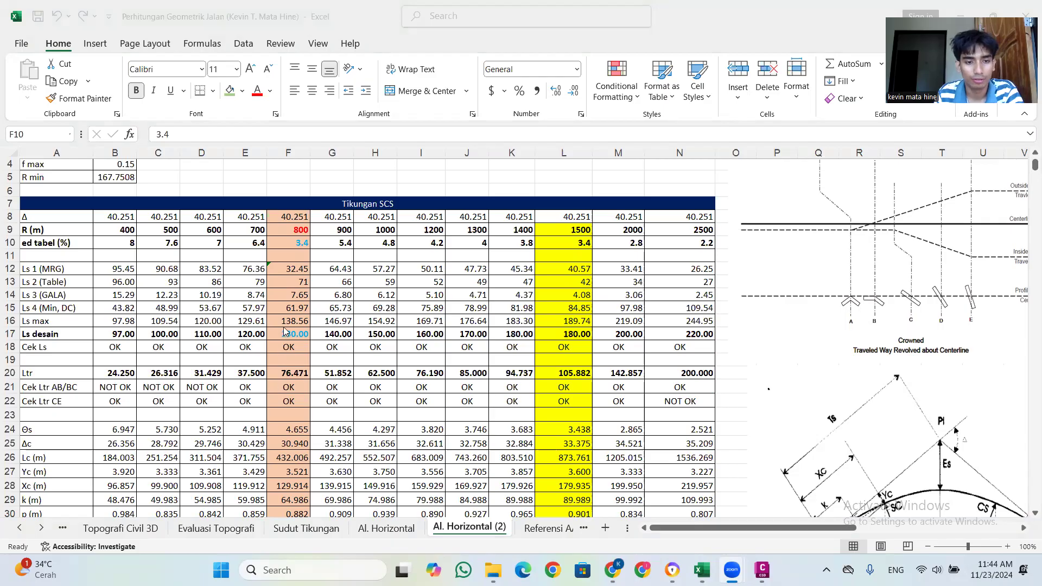
pyautogui.click(291, 374)
pyautogui.click(292, 373)
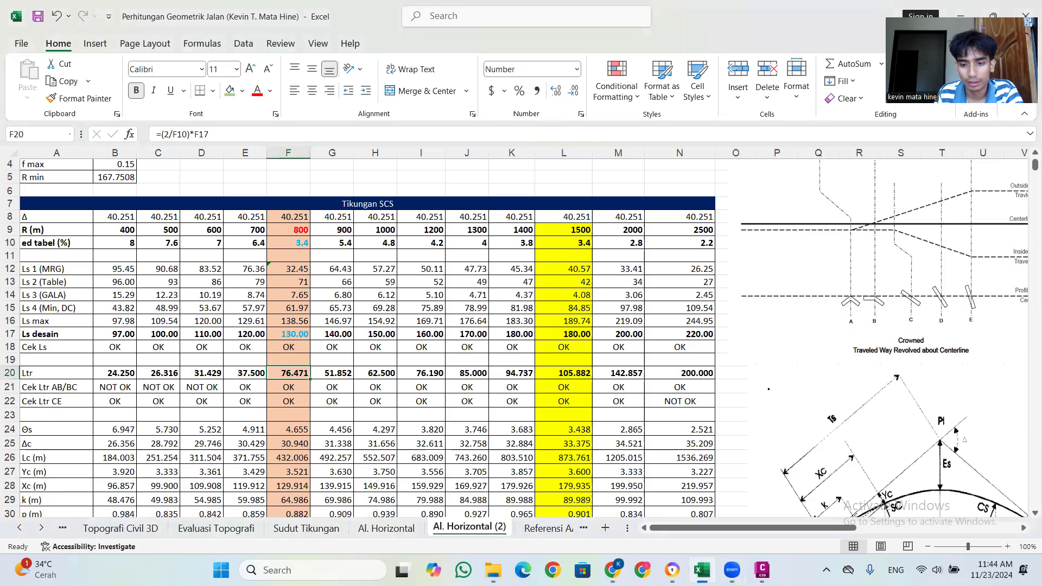
# Locate the runoff length of Curve.2's transition out region in Civil 3D, then recheck the second bend's Ls desain value in Excel
pyautogui.click(763, 569)
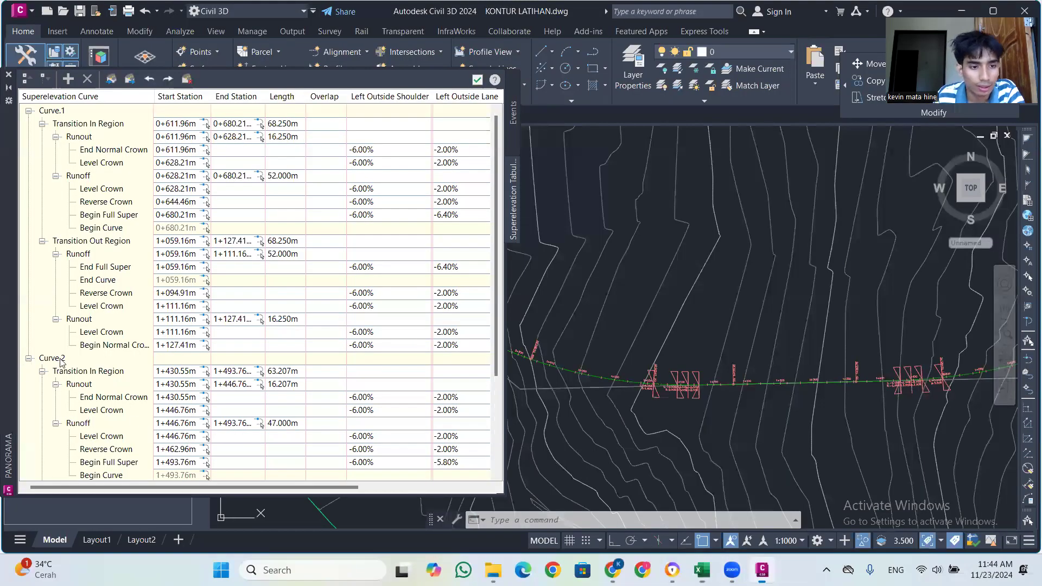
pyautogui.scroll(-3, 231, 391)
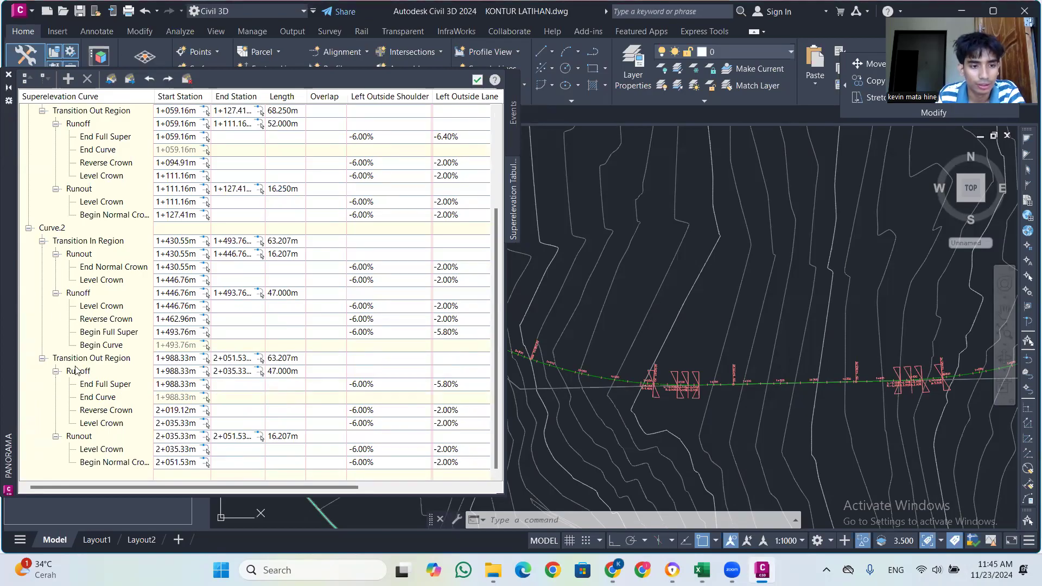
pyautogui.doubleClick(280, 373)
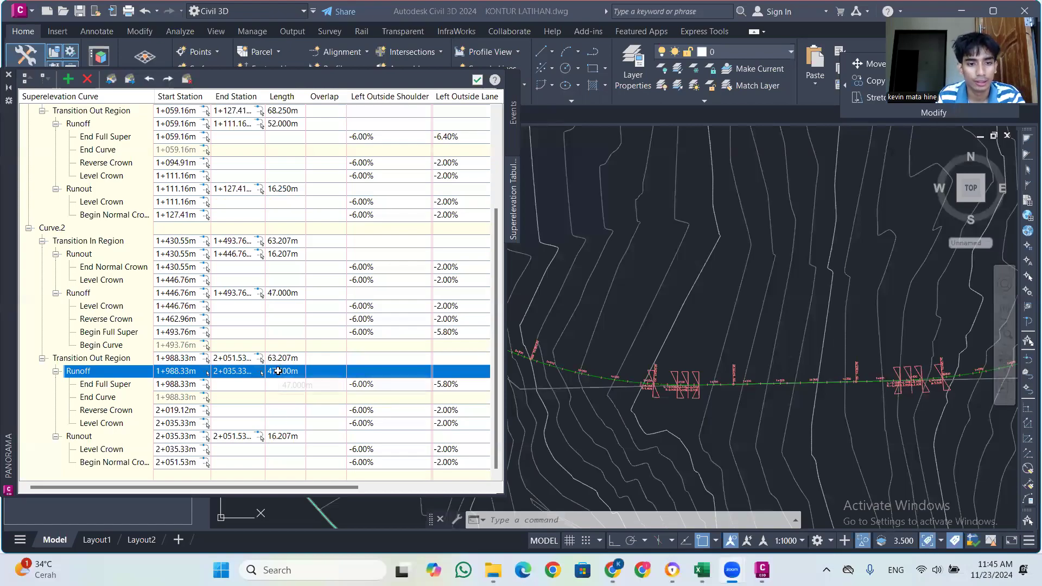
pyautogui.moveTo(762, 570)
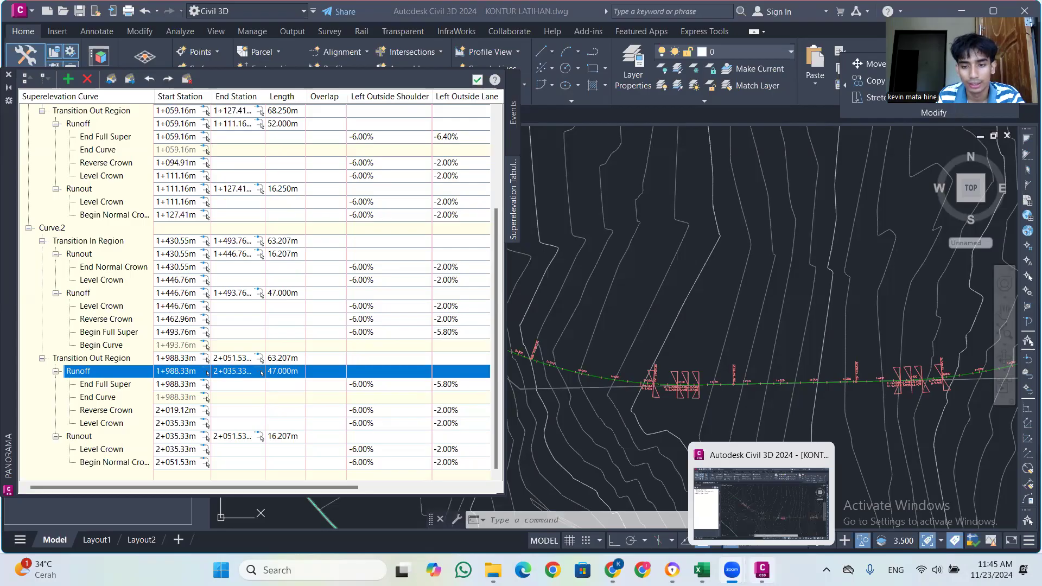
pyautogui.moveTo(702, 570)
pyautogui.click(682, 528)
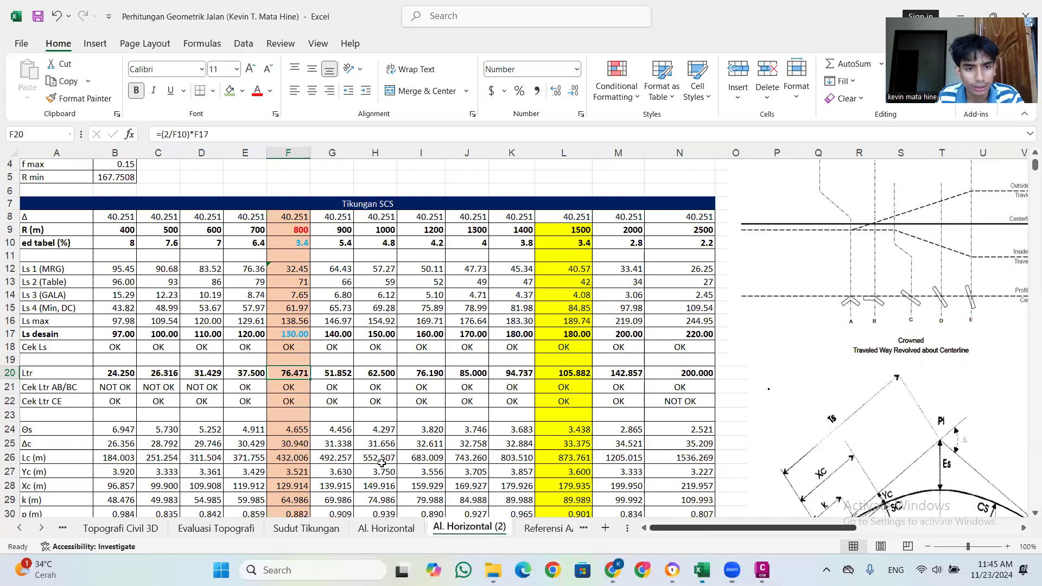
# Back in Civil 3D, try to set the runoff length of Curve.2's transition out region to 130 m
pyautogui.moveTo(762, 570)
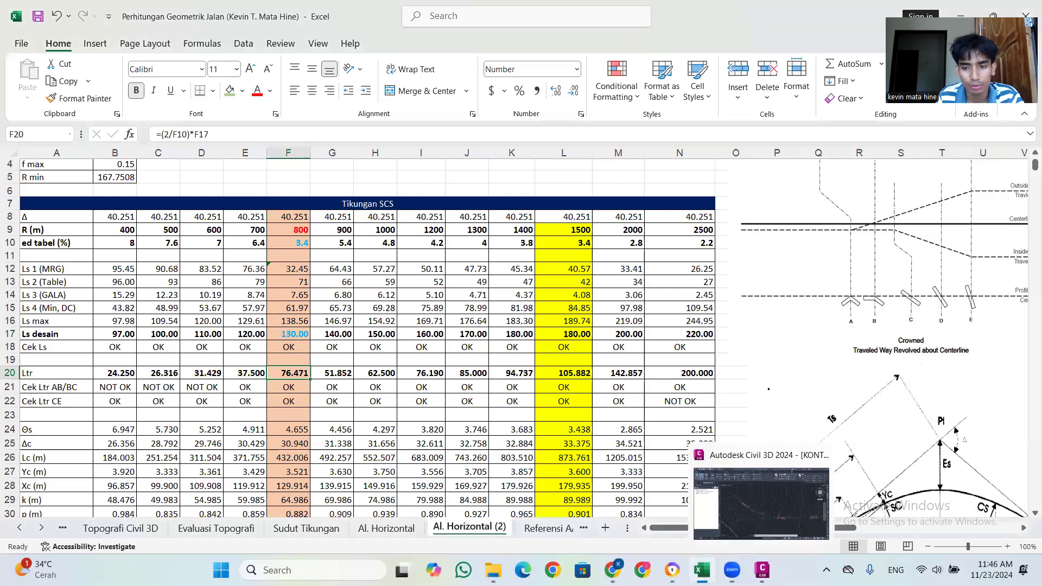
pyautogui.click(761, 502)
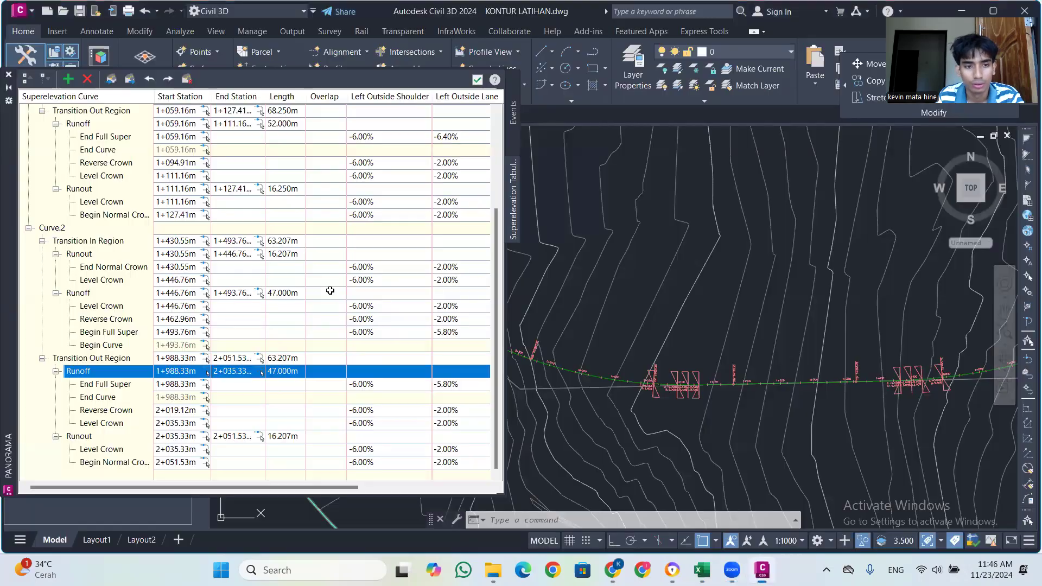
pyautogui.click(285, 371)
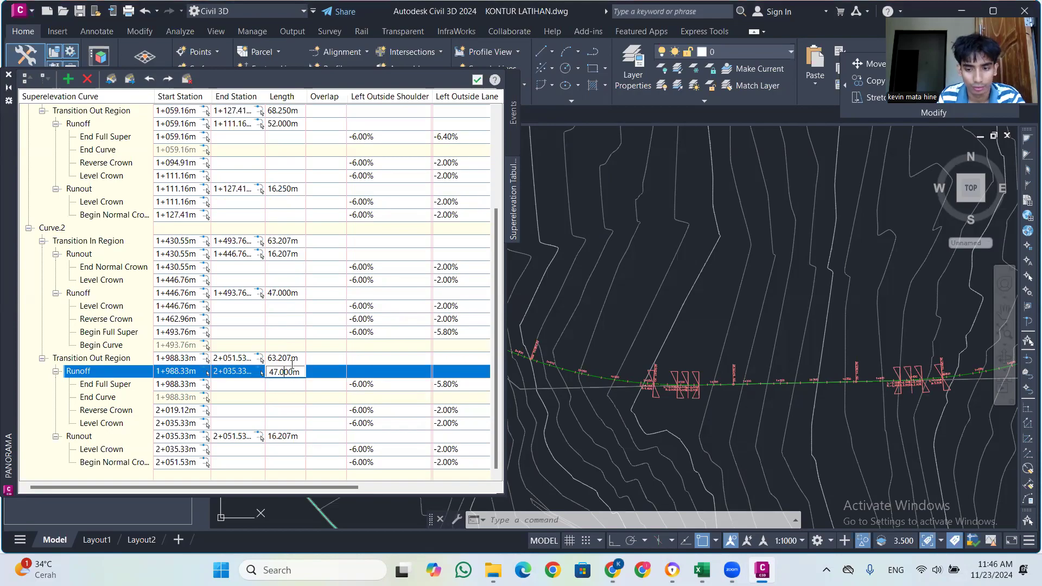
pyautogui.press('BackSpace')
pyautogui.press('BackSpace')
pyautogui.press('BackSpace')
pyautogui.press('BackSpace')
pyautogui.press('BackSpace')
pyautogui.press('BackSpace')
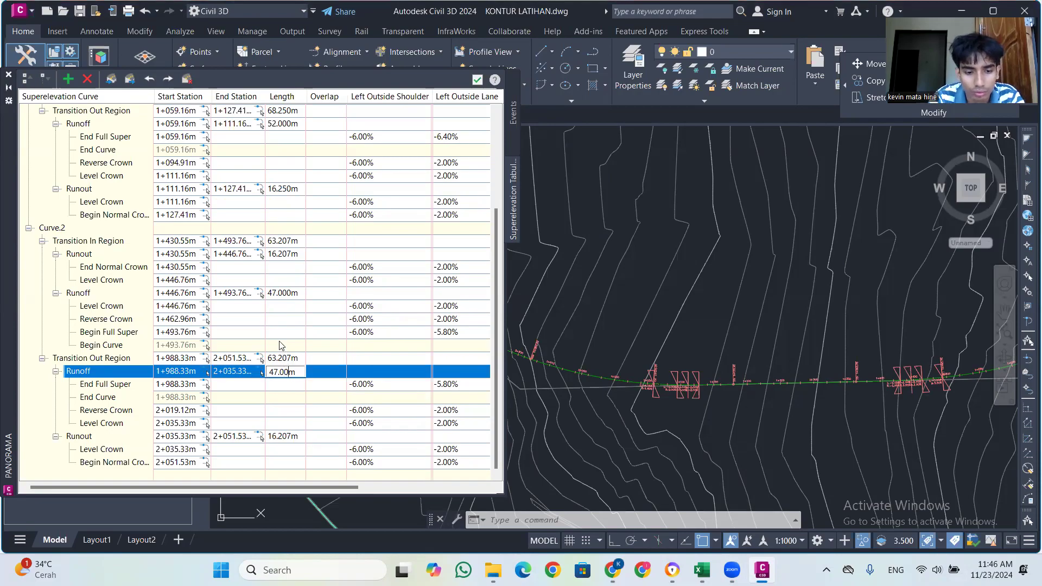
pyautogui.write('13')
pyautogui.press('Return')
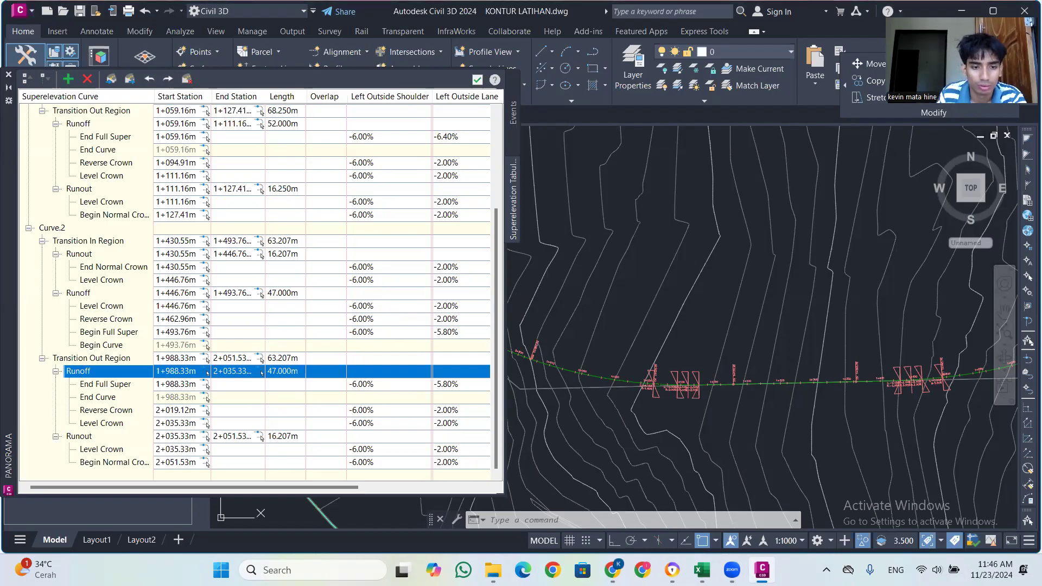
# Recheck the second bend's Ltr in Excel and try to set Curve.2's transition out runout length to 76.47 m in Civil 3D
pyautogui.doubleClick(280, 436)
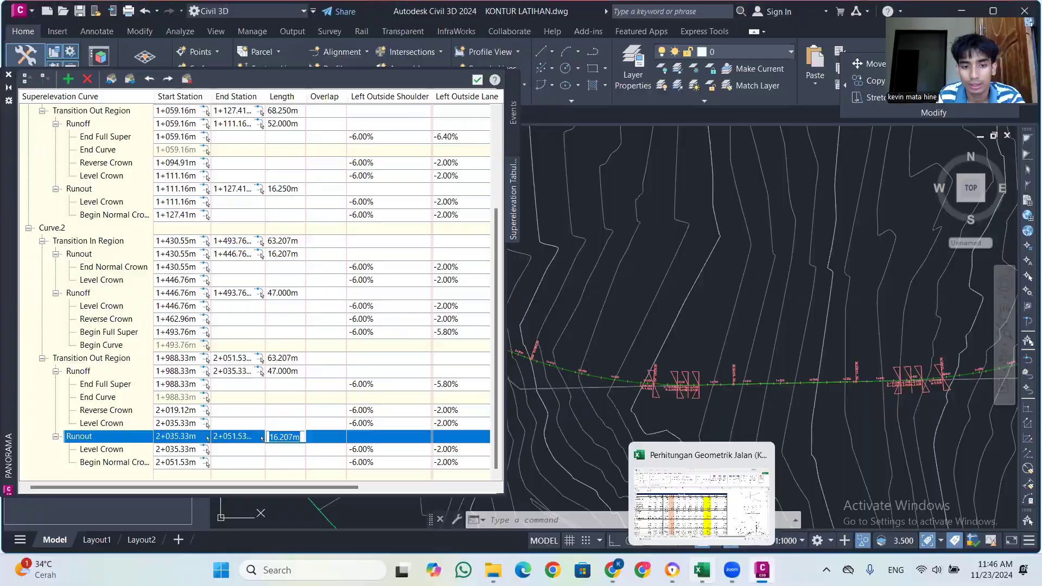
pyautogui.click(702, 570)
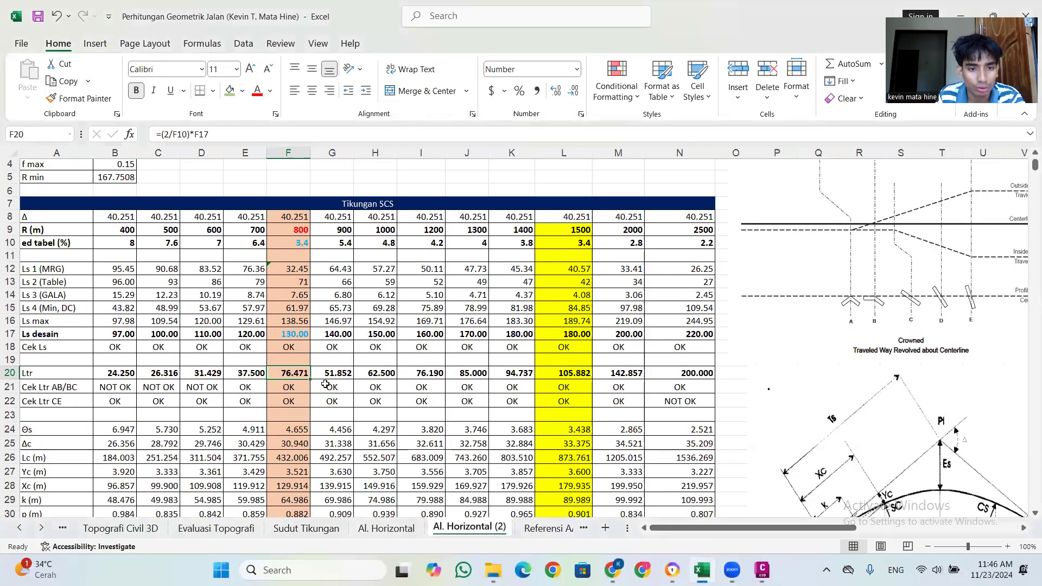
pyautogui.moveTo(760, 567)
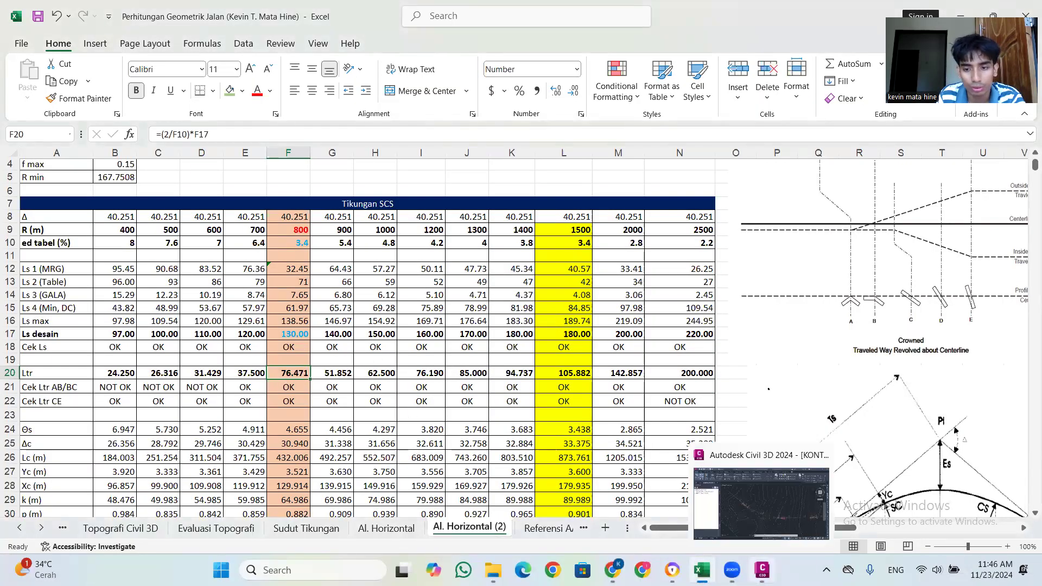
pyautogui.click(776, 522)
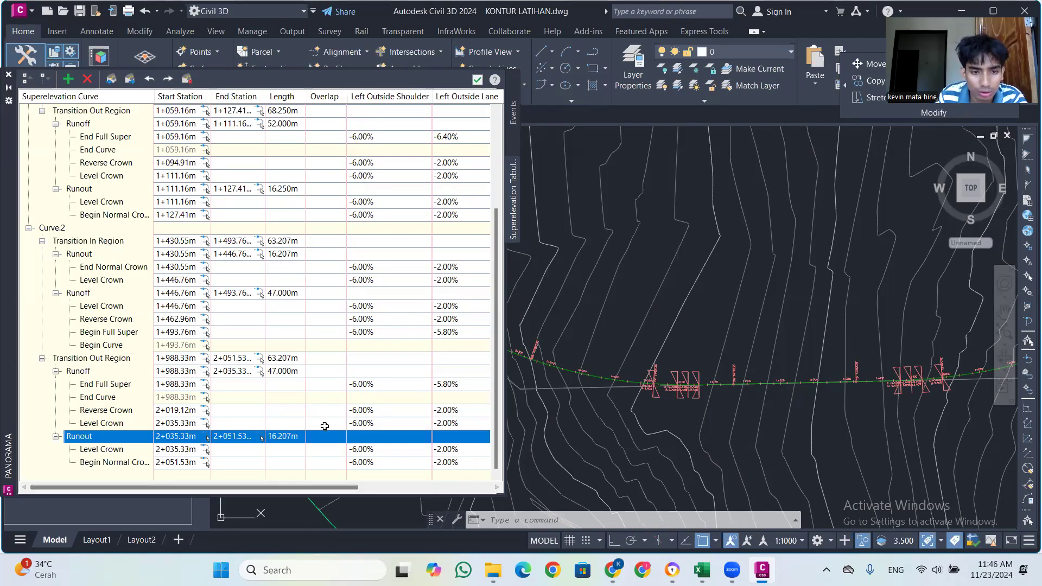
pyautogui.click(290, 437)
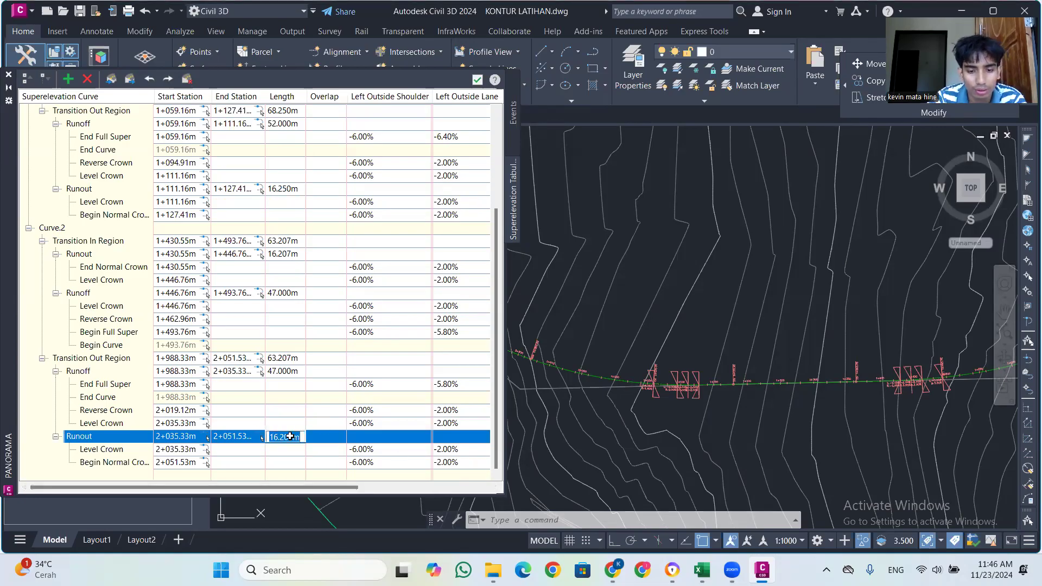
pyautogui.write('76.47')
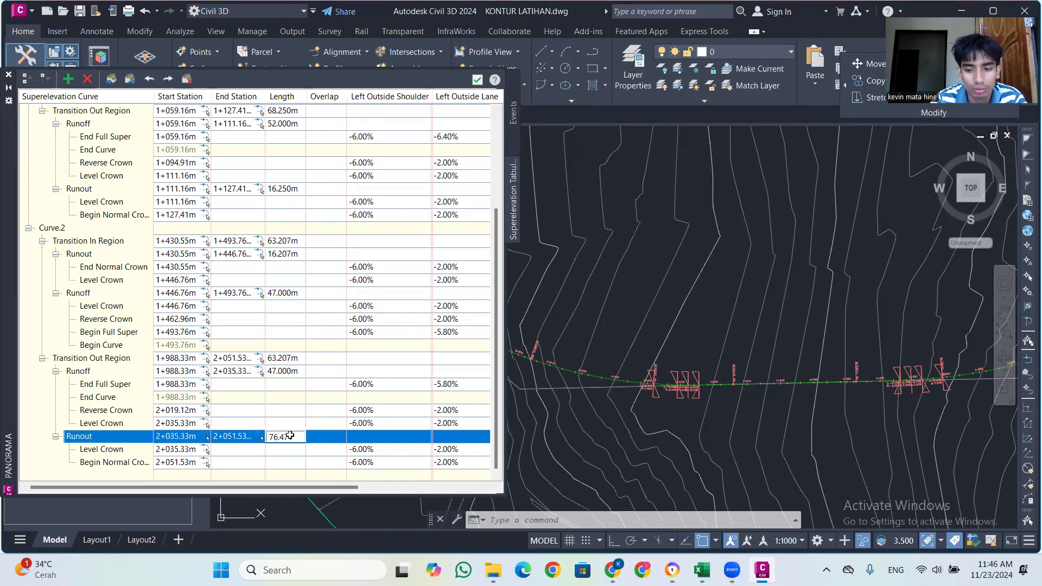
pyautogui.press('Escape')
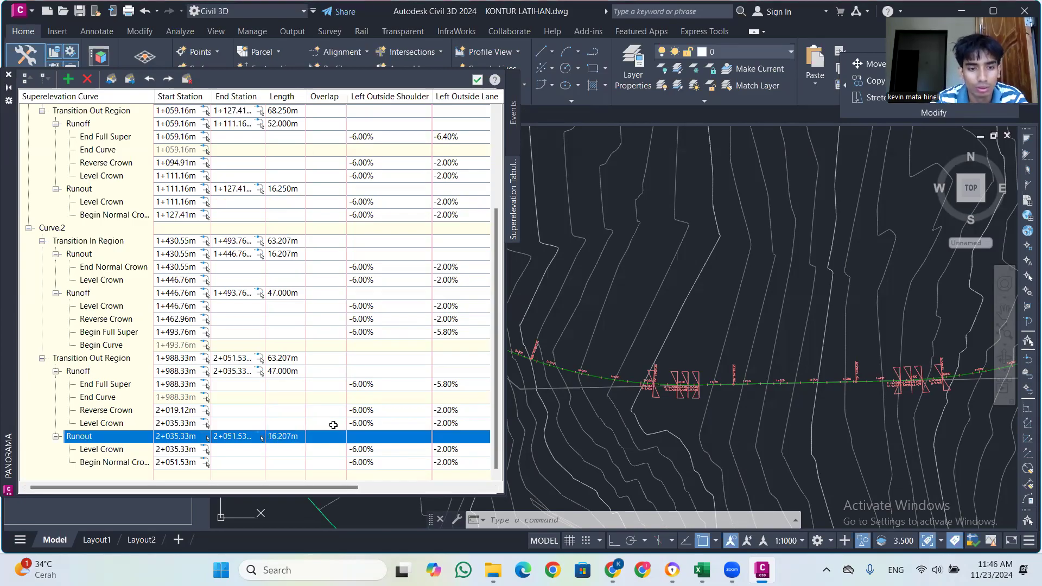
# Retry replacing Curve.2's transition out runoff length with 130
pyautogui.doubleClick(286, 372)
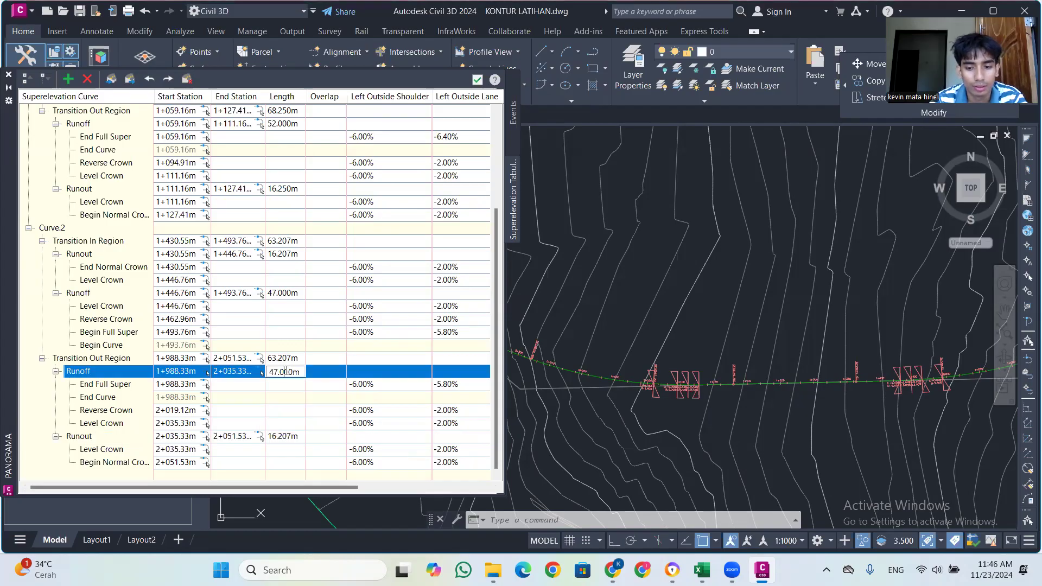
pyautogui.click(314, 385)
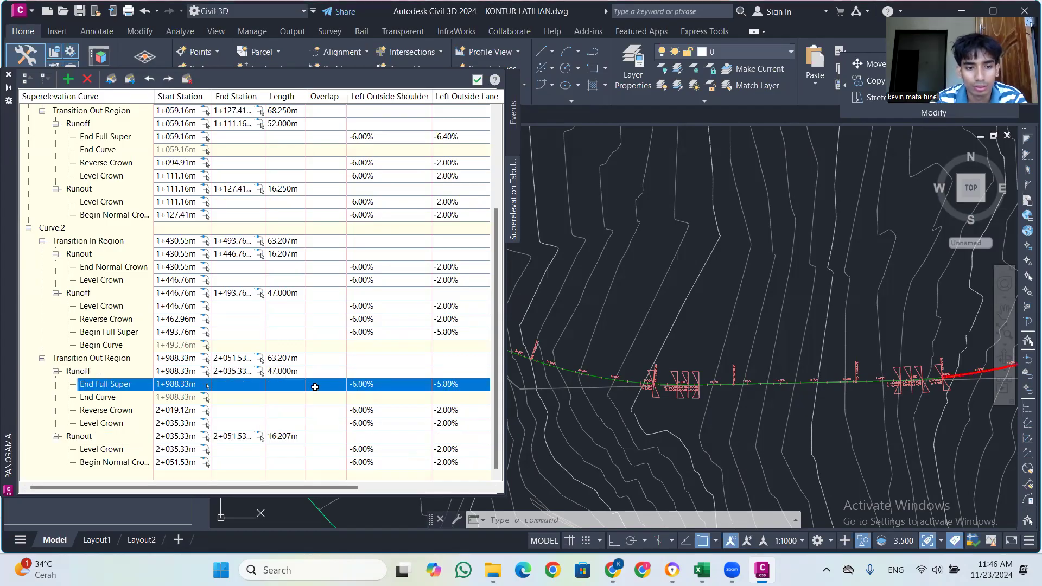
pyautogui.doubleClick(295, 371)
pyautogui.write('130')
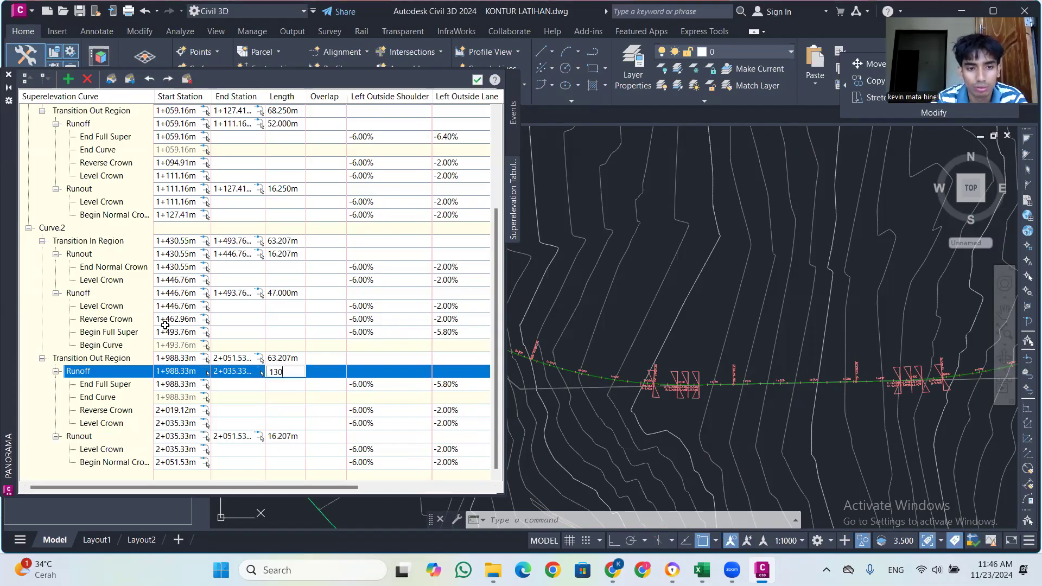
pyautogui.press('Escape')
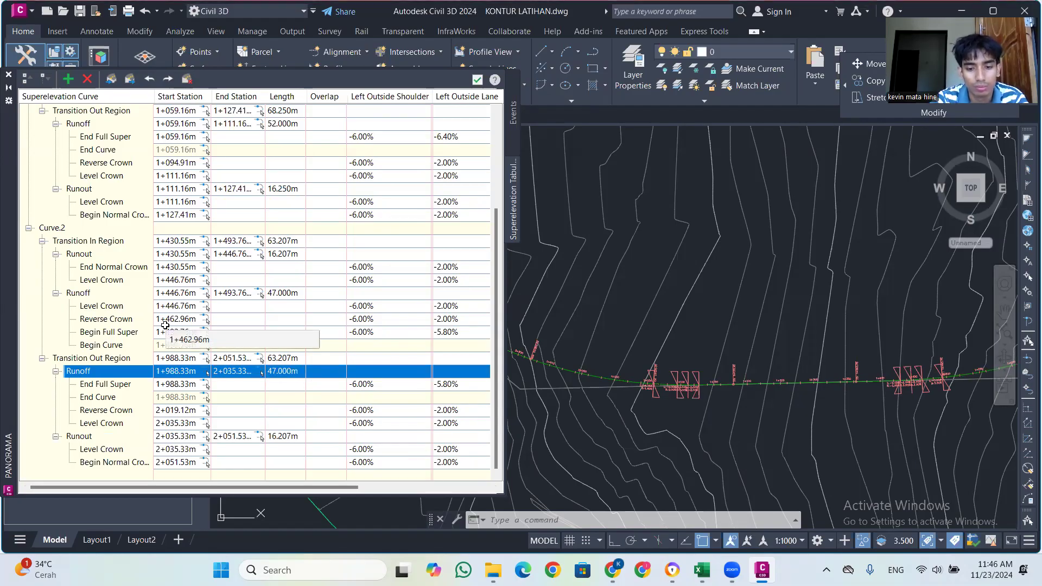
pyautogui.click(287, 371)
pyautogui.write('130')
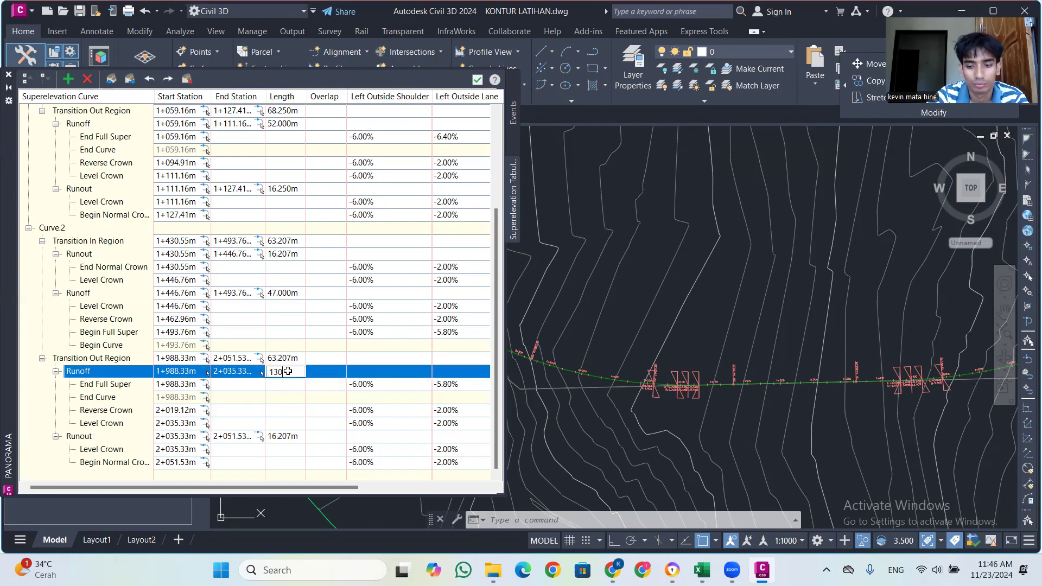
pyautogui.press('Escape')
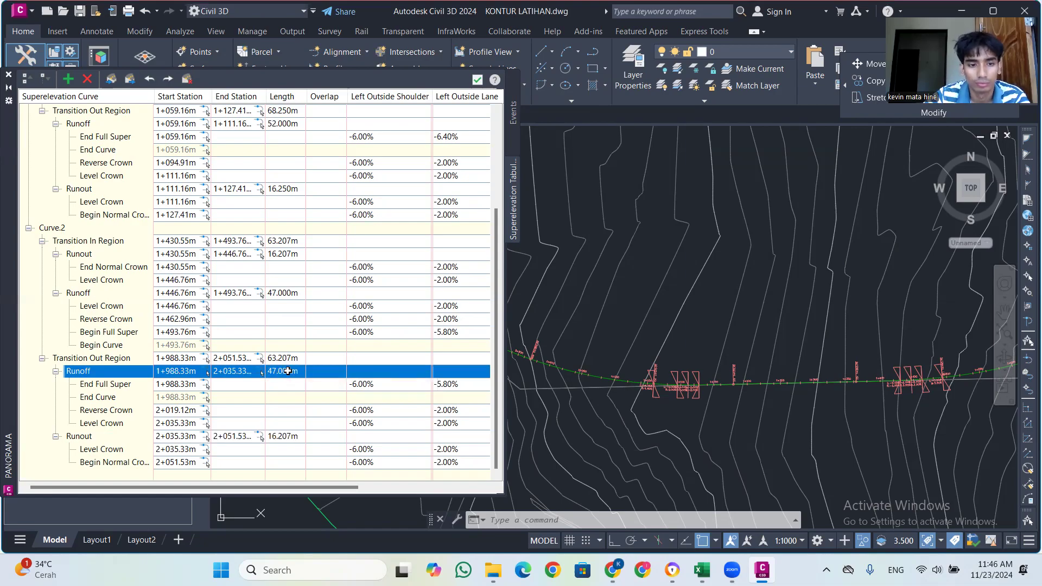
# Edit the runoff length of Curve.2's transition out region to 130.000 m, keeping the decimals and unit suffix
pyautogui.click(287, 372)
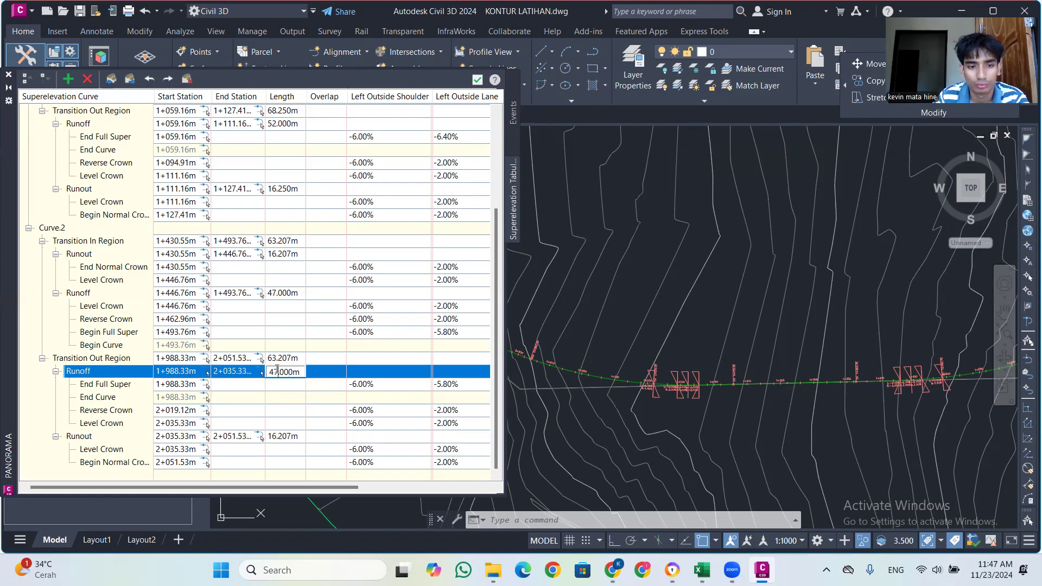
pyautogui.press('BackSpace')
pyautogui.press('BackSpace')
pyautogui.press('BackSpace')
pyautogui.press('BackSpace')
pyautogui.press('BackSpace')
pyautogui.press('BackSpace')
pyautogui.press('BackSpace')
pyautogui.write('13')
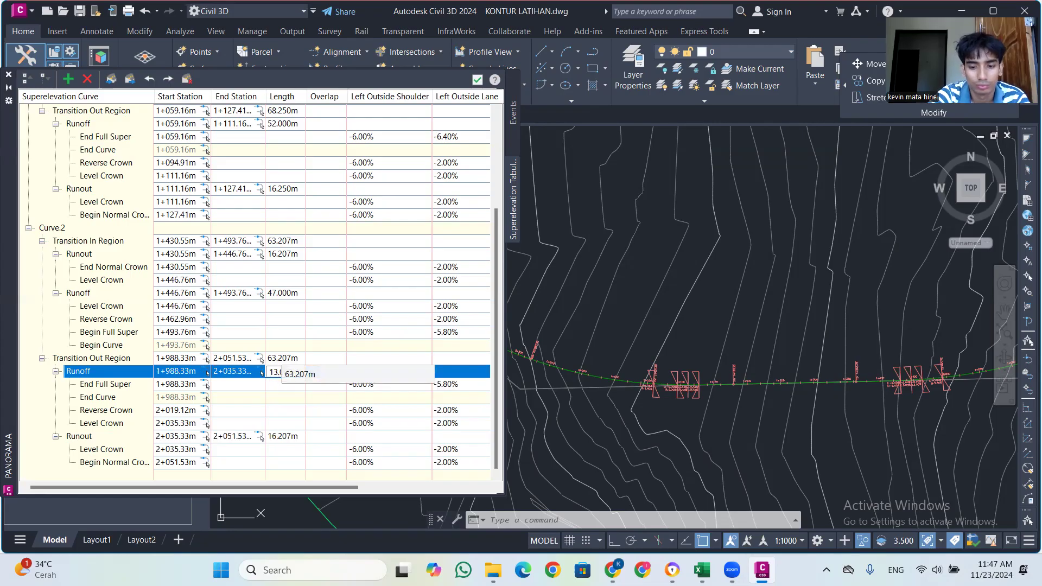
pyautogui.write('0')
pyautogui.press('Return')
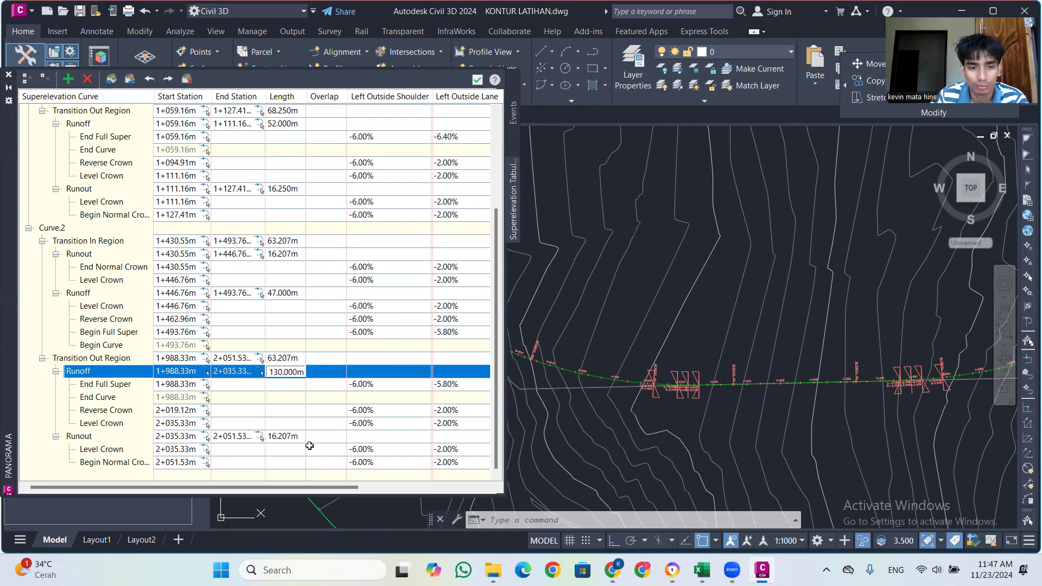
# Try once more to set the runoff length of Curve.2's transition out region to 130 m
pyautogui.doubleClick(279, 434)
pyautogui.doubleClick(291, 371)
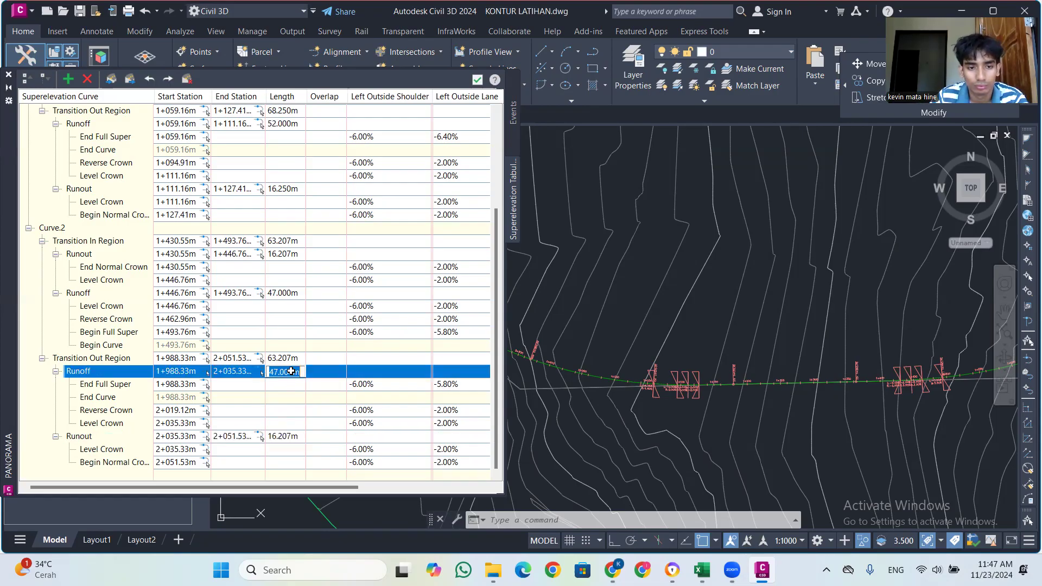
pyautogui.write('130')
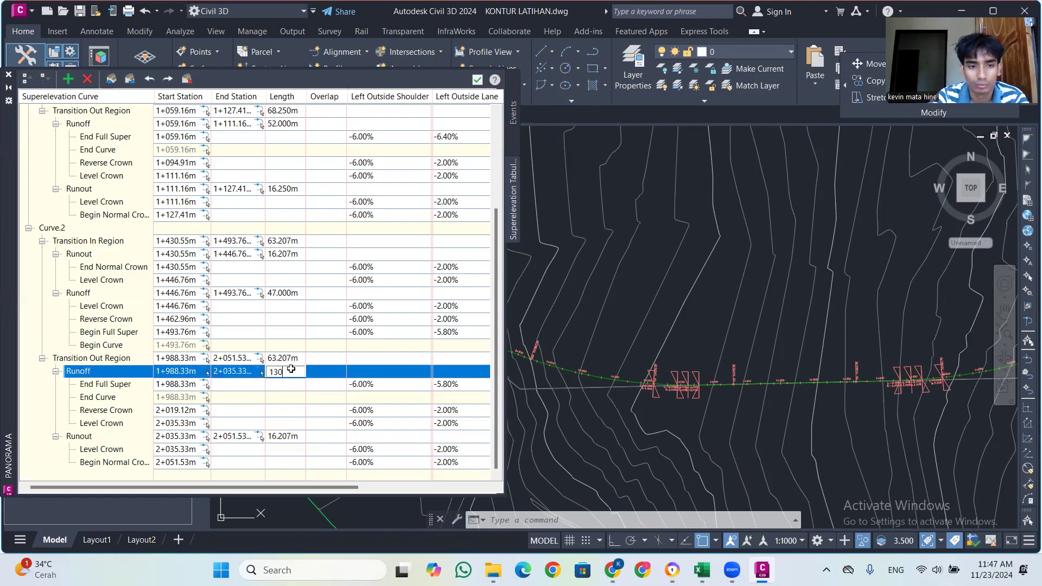
pyautogui.press('Escape')
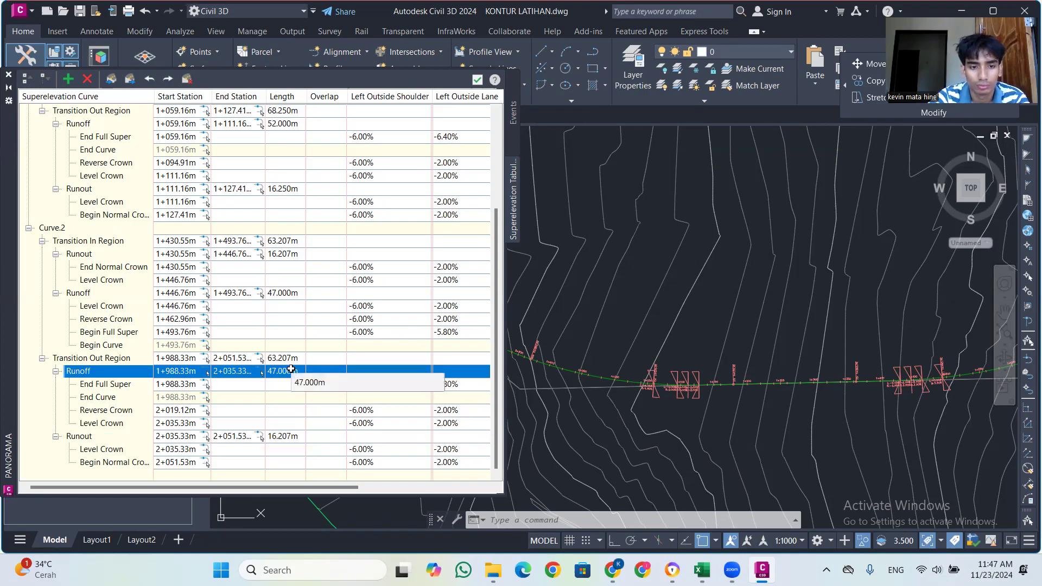
pyautogui.press('Left')
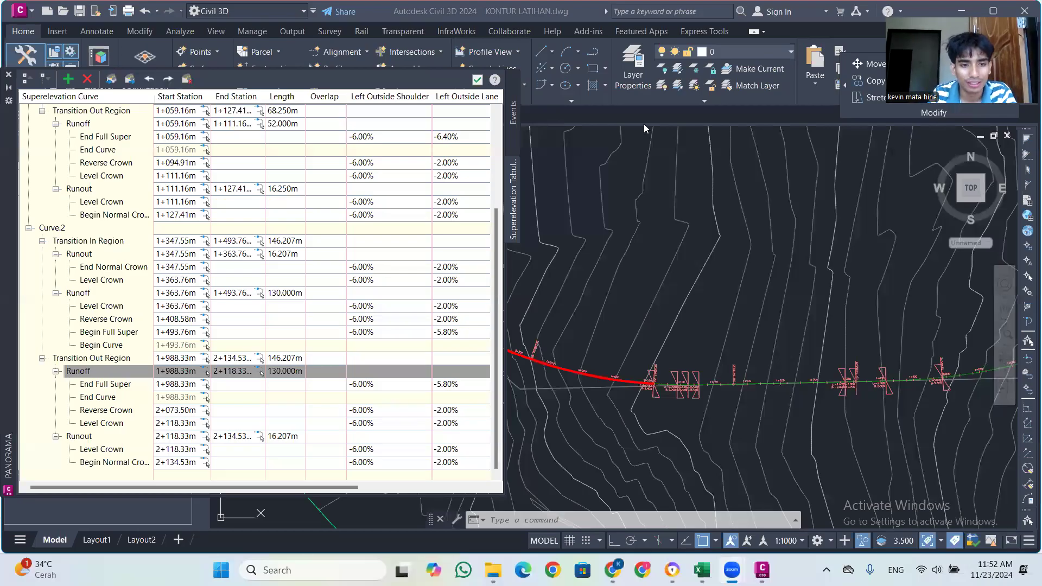
# Set the runout length of Curve.2's transition out region to 76.471 m
pyautogui.doubleClick(287, 436)
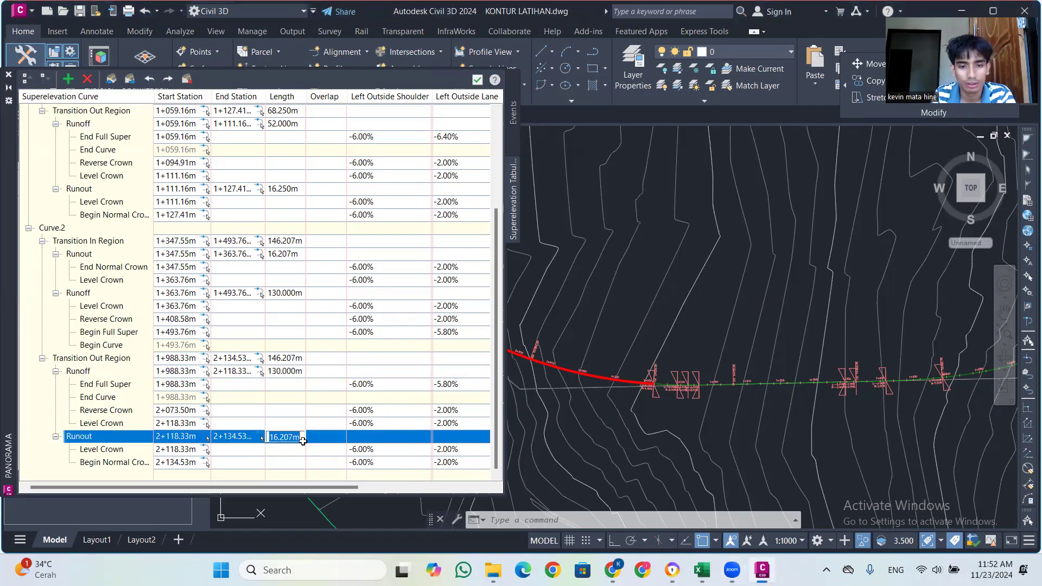
pyautogui.write('7')
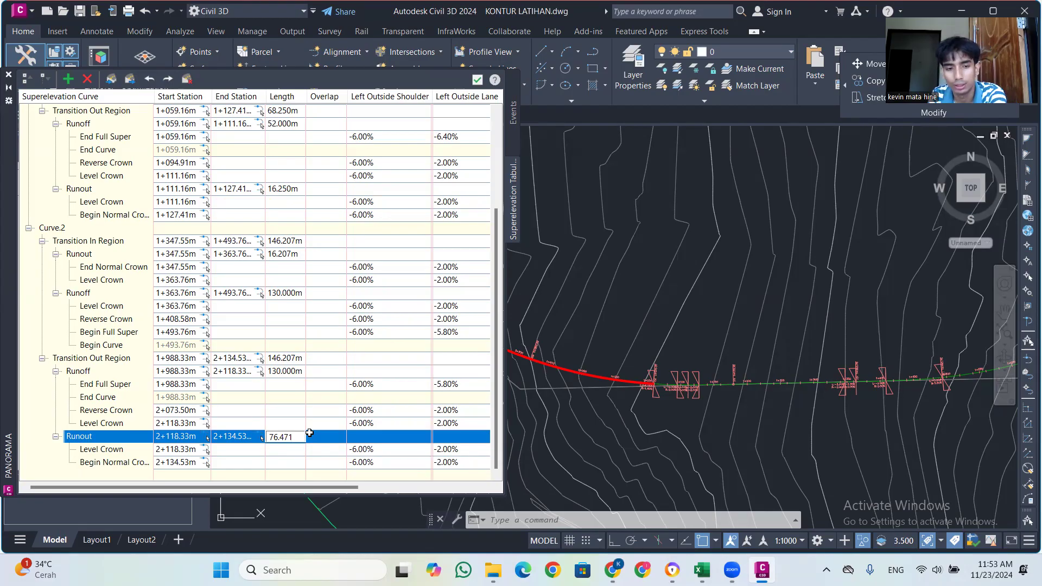
pyautogui.write('6.471')
pyautogui.press('Return')
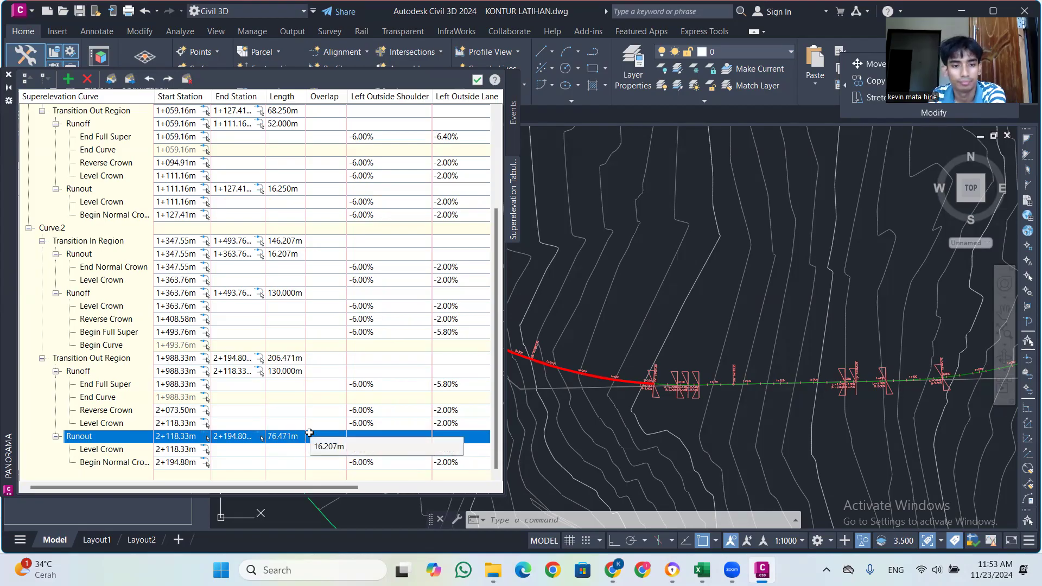
# Set the runout length of Curve.2's transition in region to 76.471 m
pyautogui.scroll(-1, 278, 333)
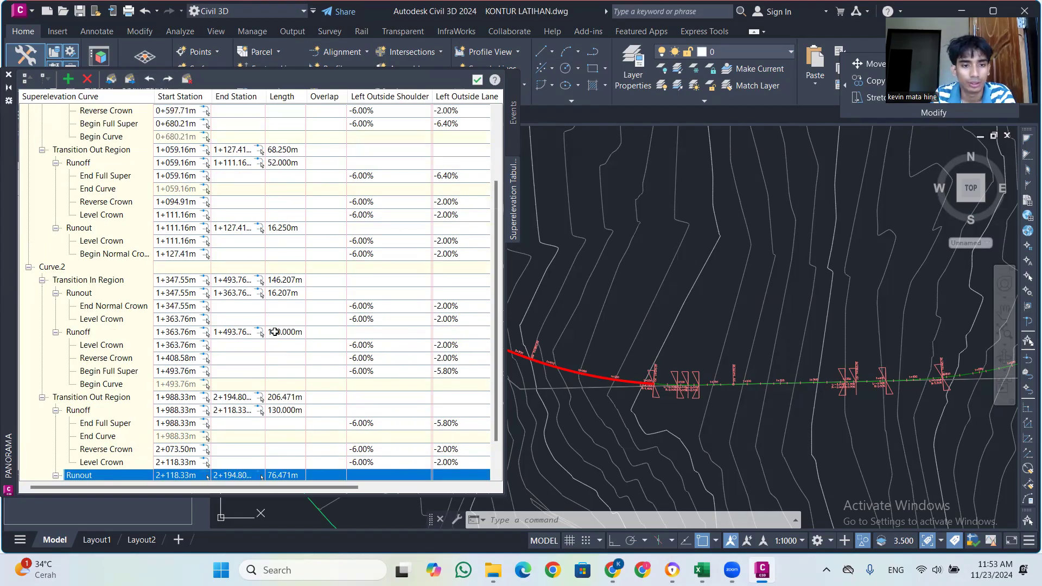
pyautogui.scroll(-1, 276, 326)
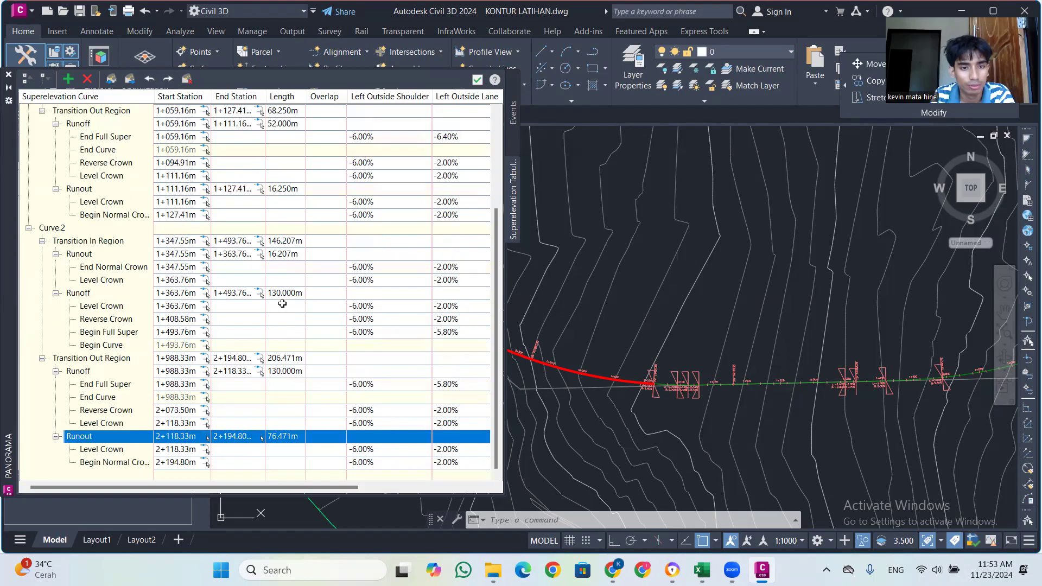
pyautogui.doubleClick(277, 255)
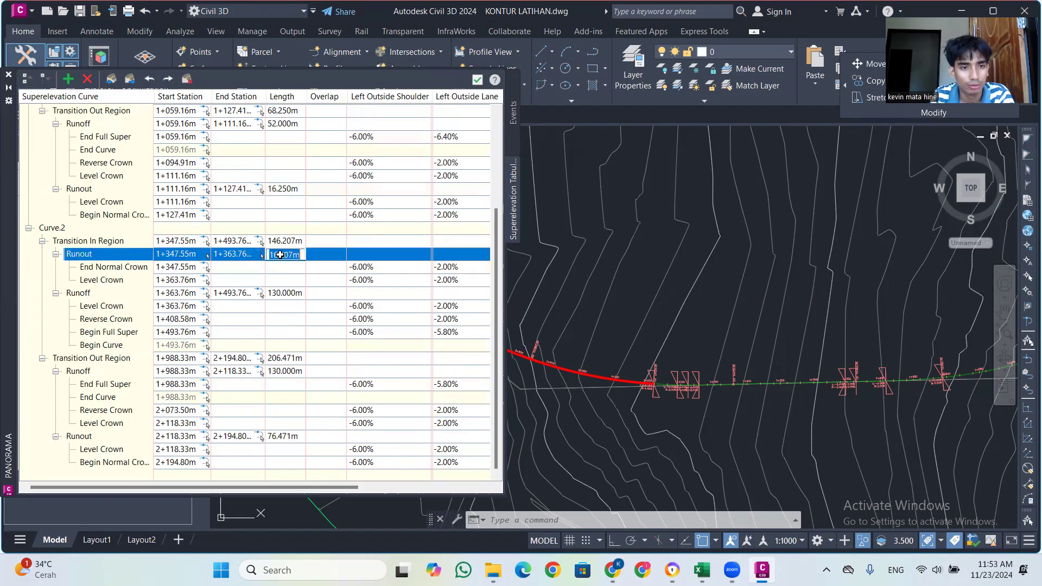
pyautogui.write('76.47')
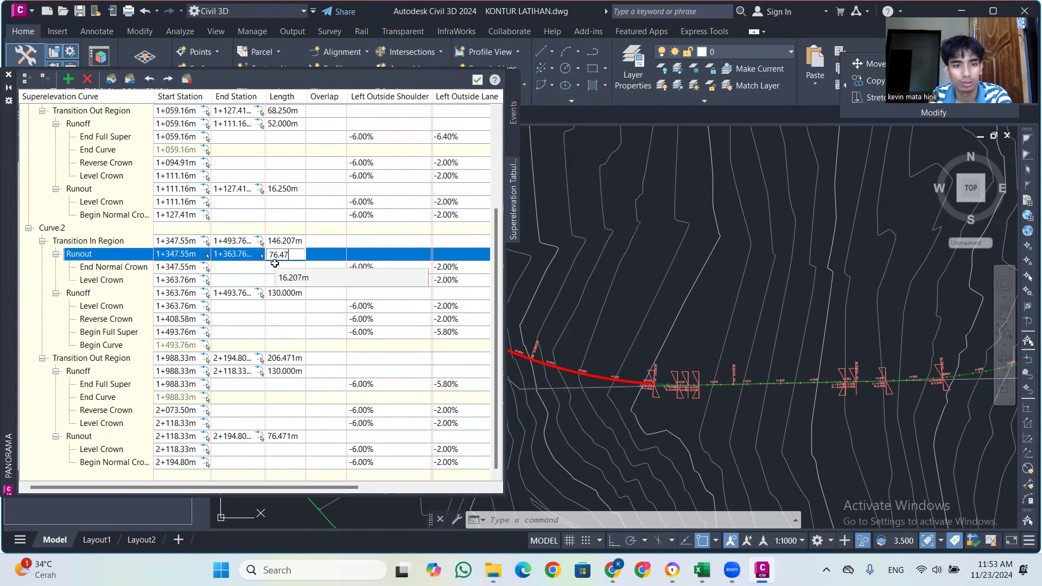
pyautogui.press('Return')
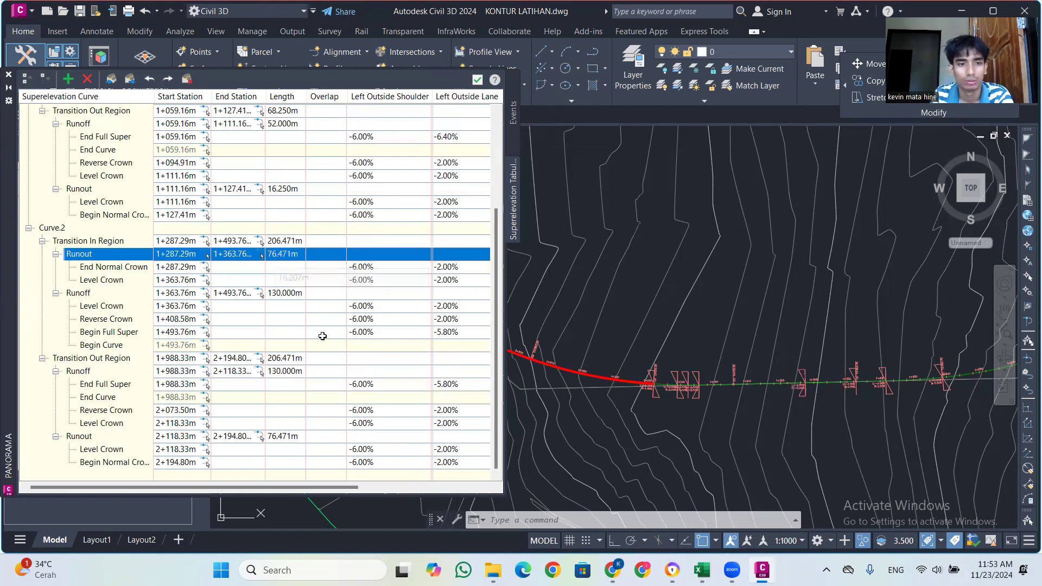
# Check the first bend's Ls desain on Excel's Al. Horizontal sheet and set Curve.1's transition out runoff length to 120 m in Civil 3D
pyautogui.scroll(3, 323, 336)
pyautogui.scroll(1, 311, 310)
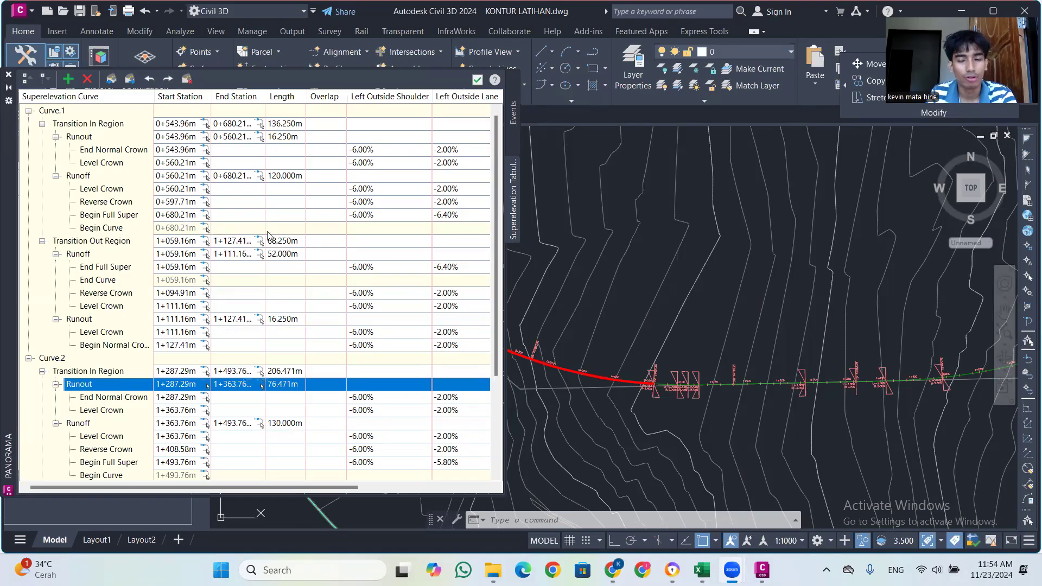
pyautogui.click(286, 254)
pyautogui.click(287, 254)
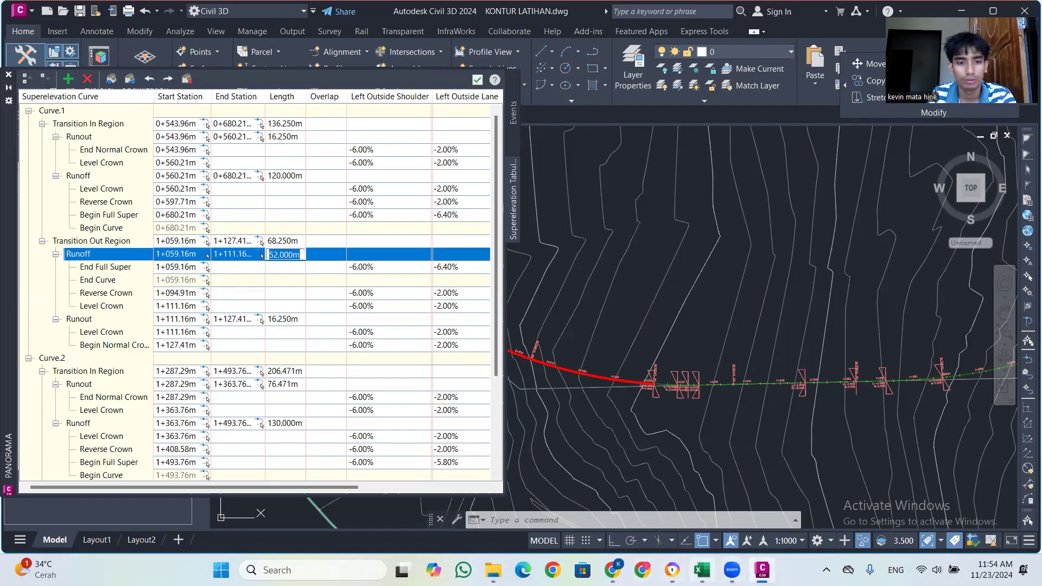
pyautogui.hotkey('alt', 'Tab')
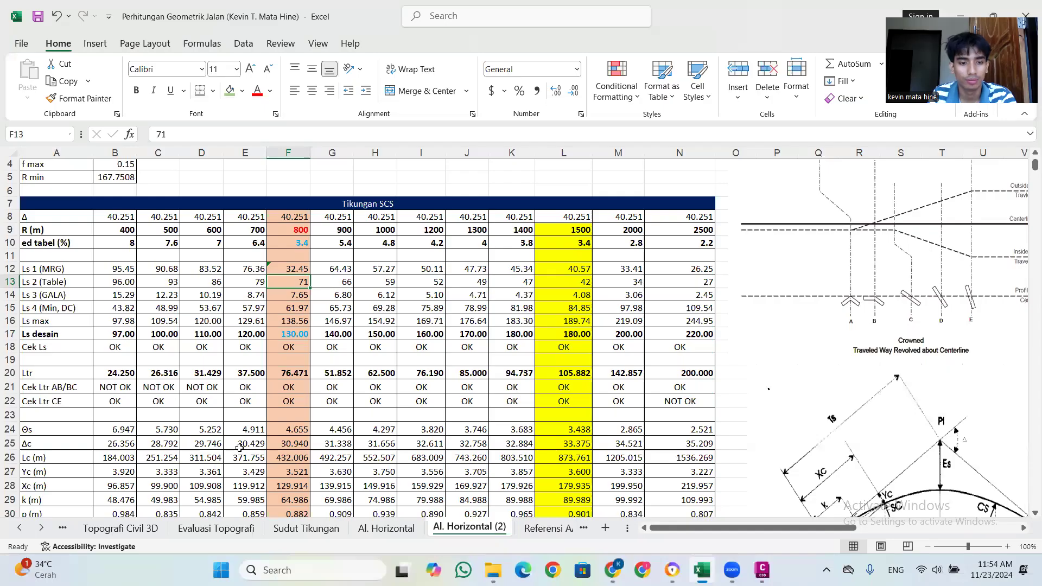
pyautogui.click(397, 530)
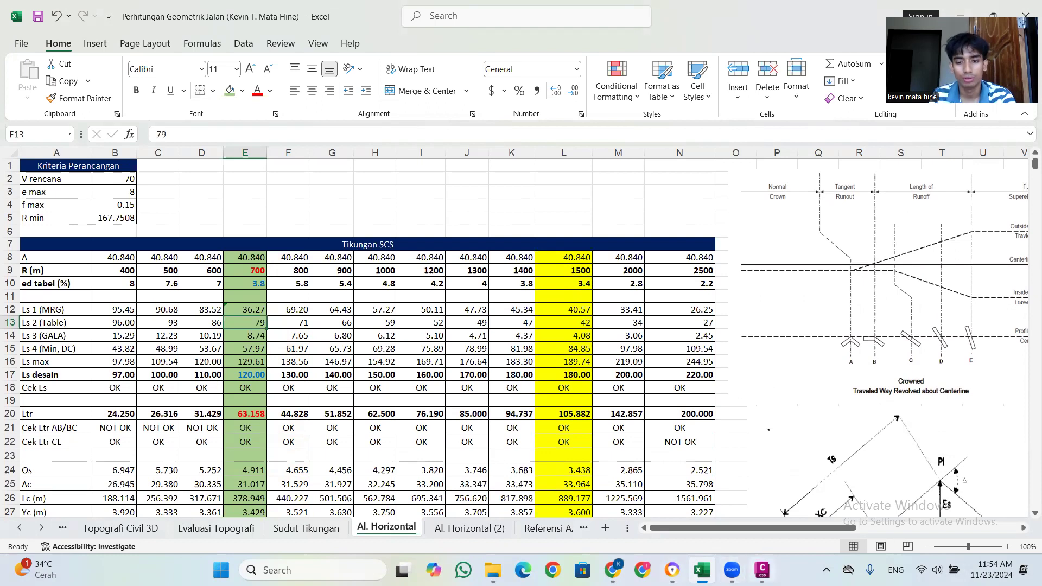
pyautogui.click(762, 570)
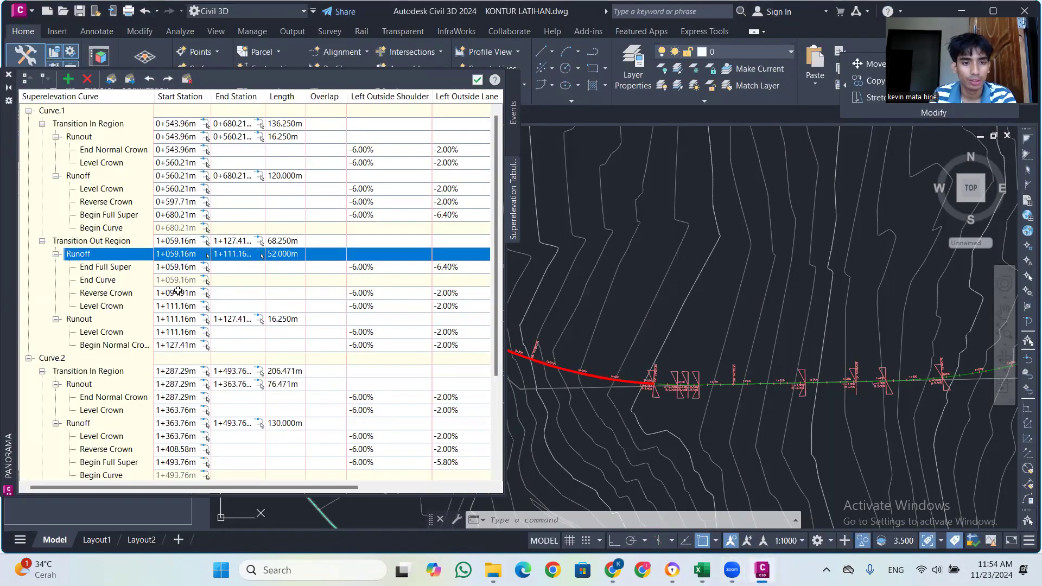
pyautogui.click(281, 254)
pyautogui.write('120')
pyautogui.press('Return')
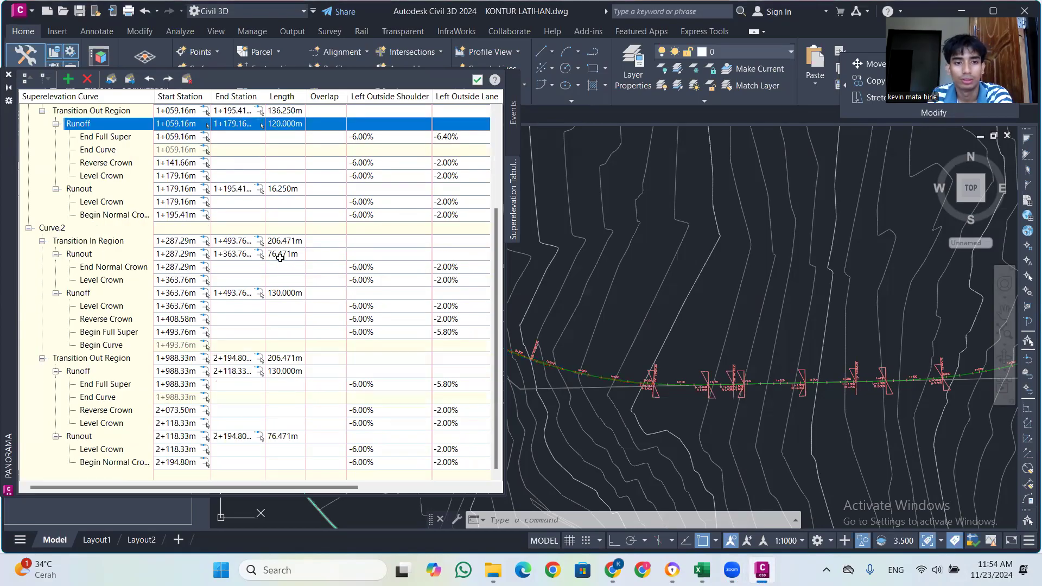
# Select Curve.1's transition out runout and look up the matching Ltr for the 700 m radius bend in Excel's Al. Horizontal sheet
pyautogui.click(283, 268)
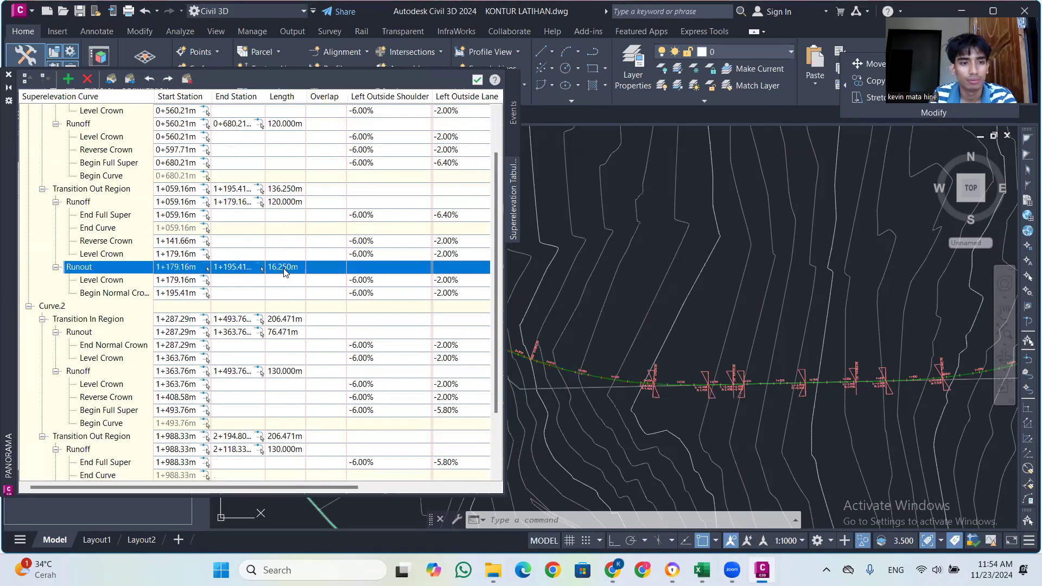
pyautogui.click(702, 570)
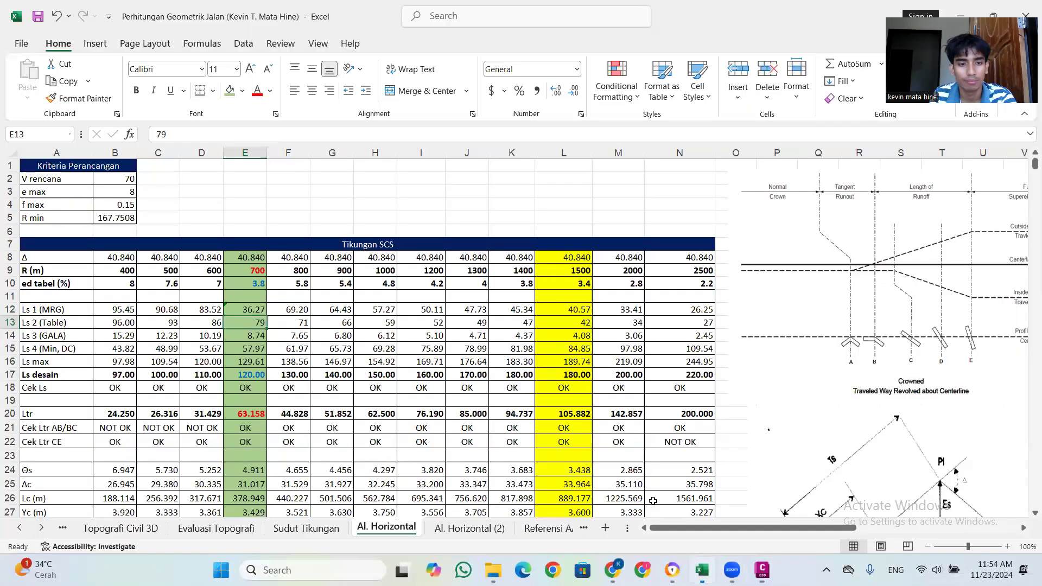
pyautogui.click(247, 416)
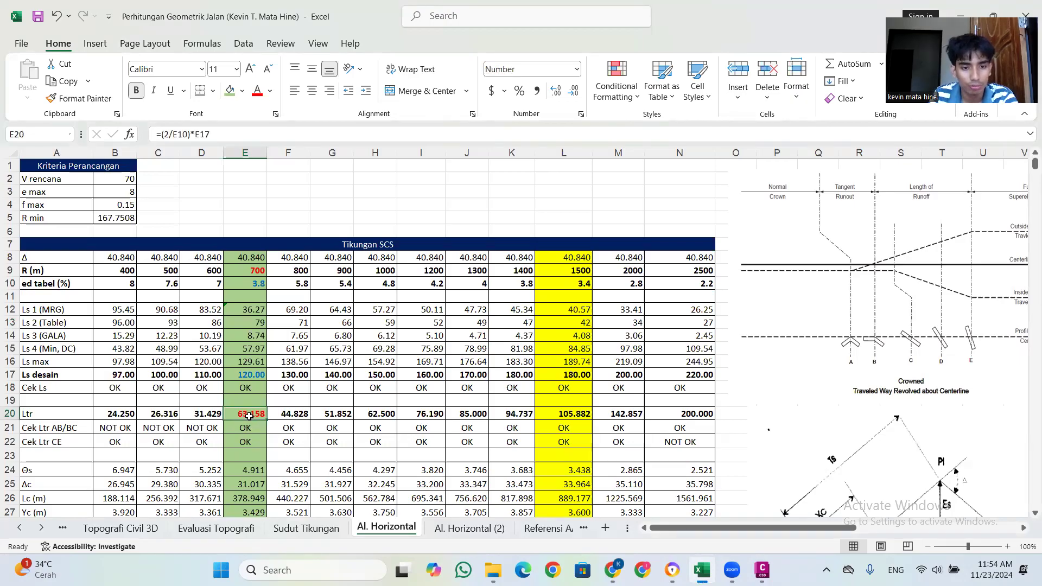
pyautogui.moveTo(762, 568)
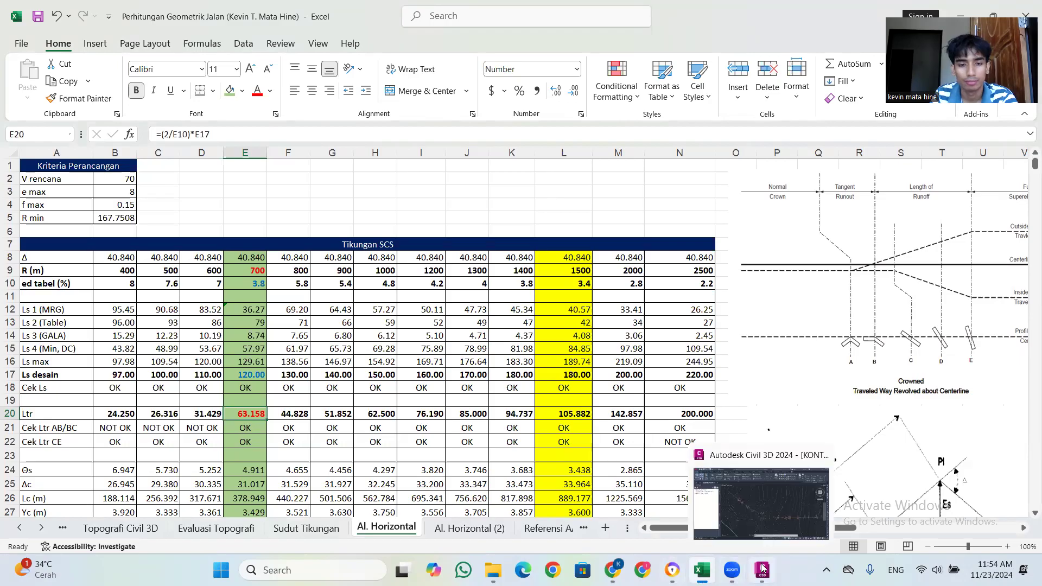
pyautogui.click(762, 569)
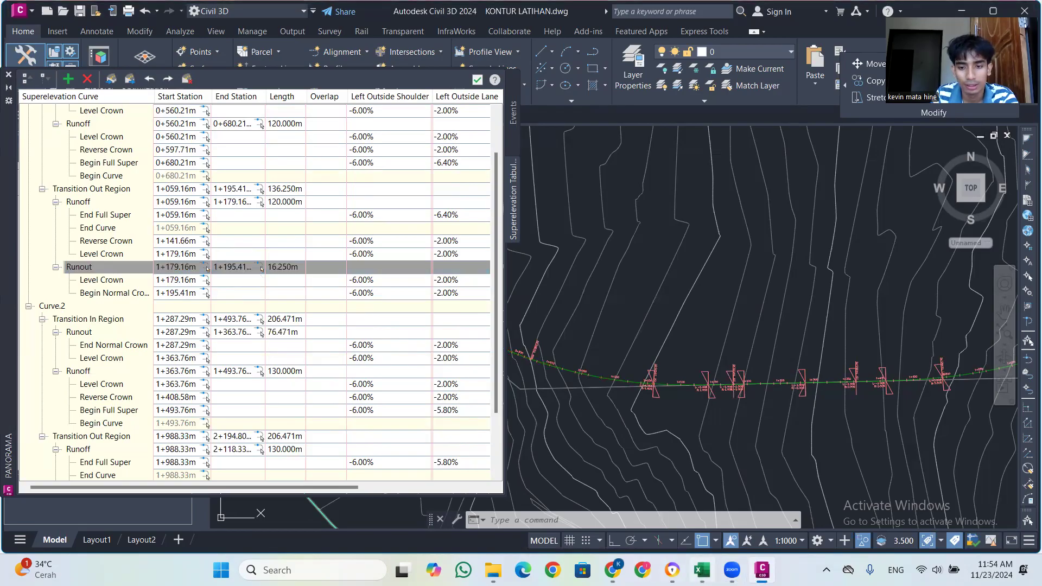
pyautogui.moveTo(709, 567)
pyautogui.click(702, 499)
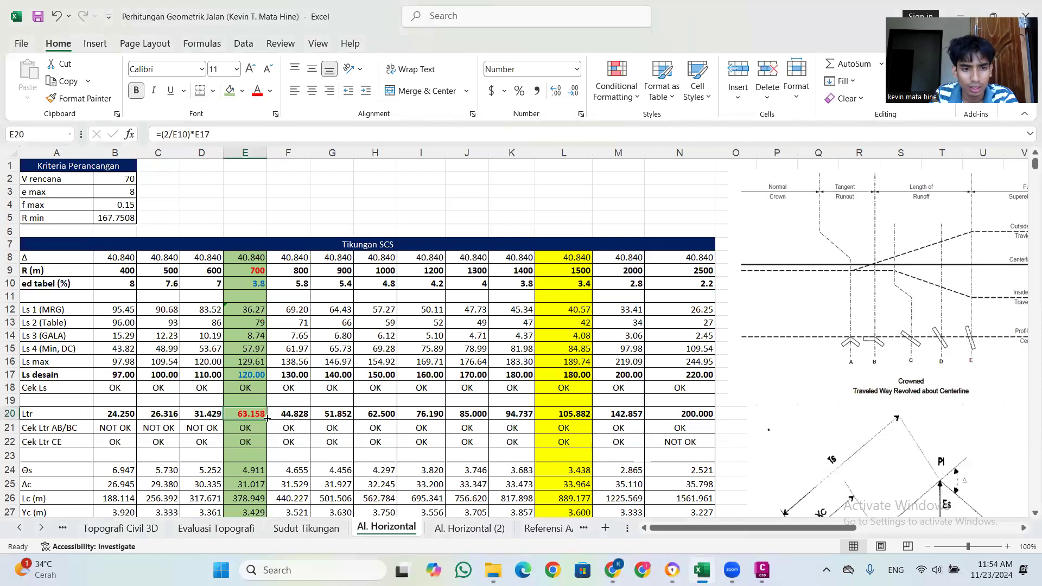
pyautogui.moveTo(730, 570)
pyautogui.moveTo(762, 570)
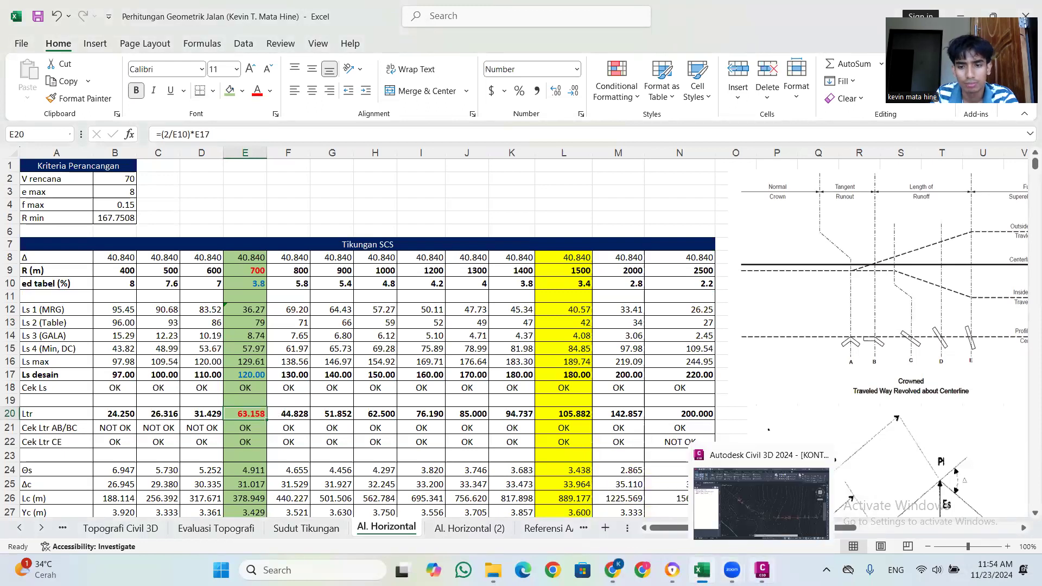
# Back in Civil 3D, set the runout length of Curve.1's transition out region to 63.158 m
pyautogui.click(742, 524)
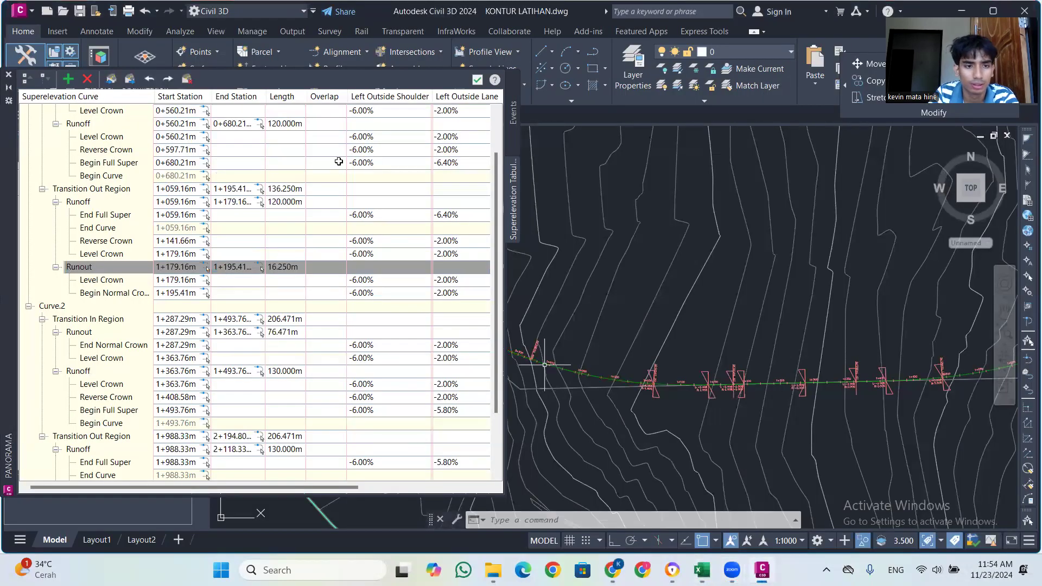
pyautogui.click(286, 266)
pyautogui.click(286, 266)
pyautogui.write('63.')
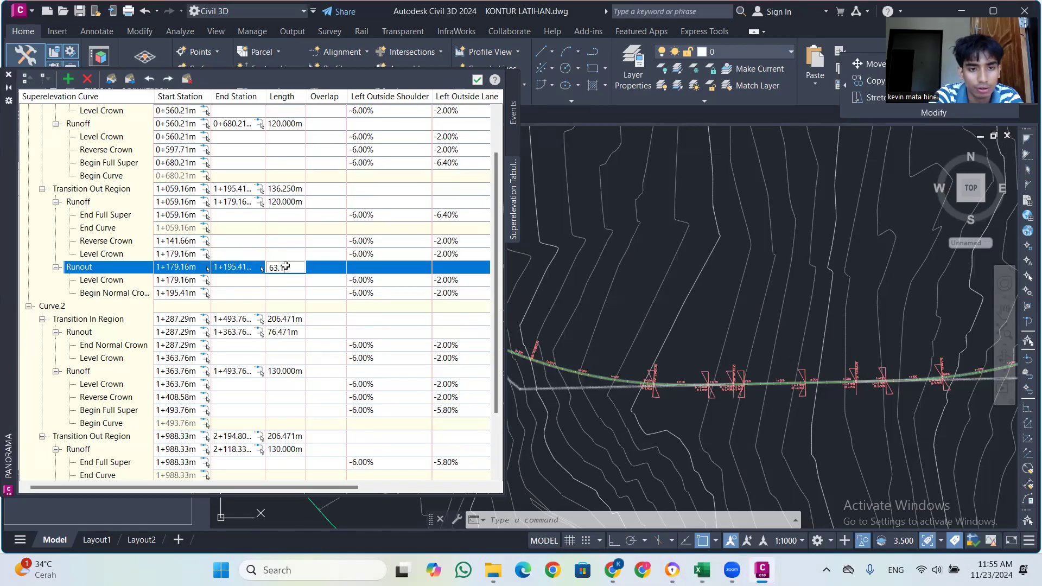
pyautogui.write('158')
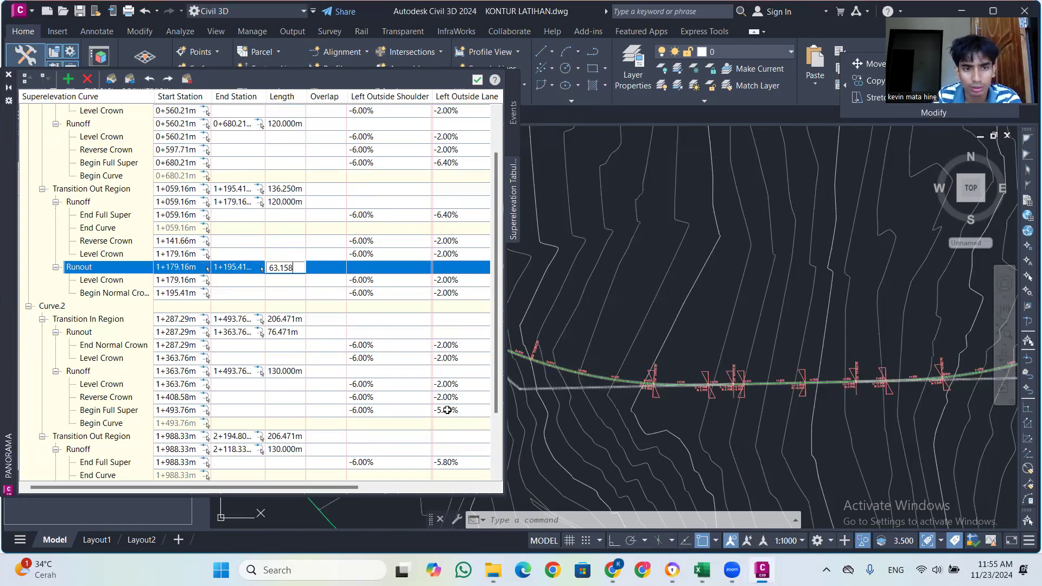
pyautogui.press('Return')
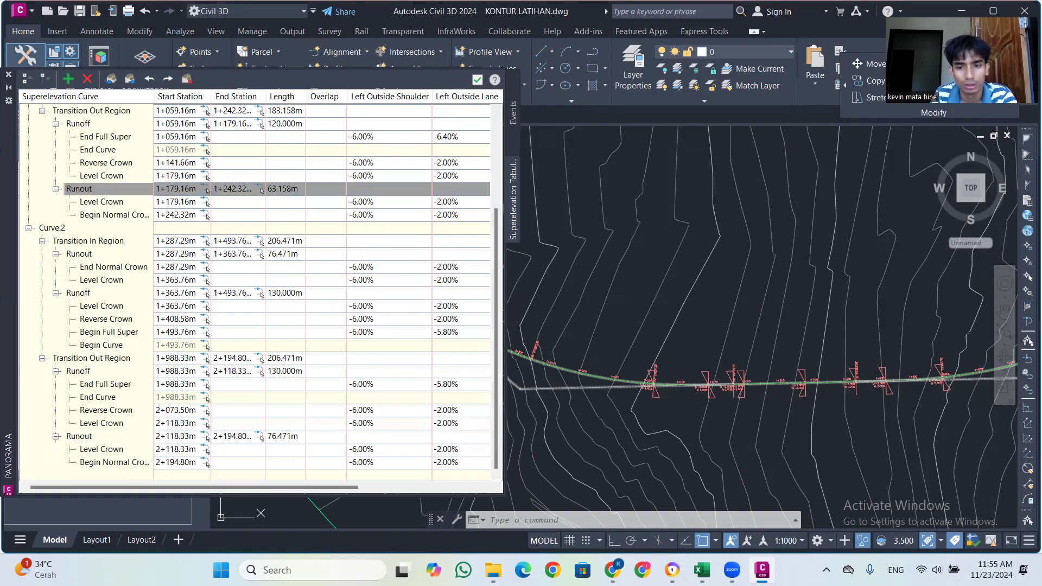
# Recheck the 700 m radius bend's Ltr on Excel's Al. Horizontal sheet and set Curve.1's transition in runout length to 63.158 m in Civil 3D
pyautogui.moveTo(701, 570)
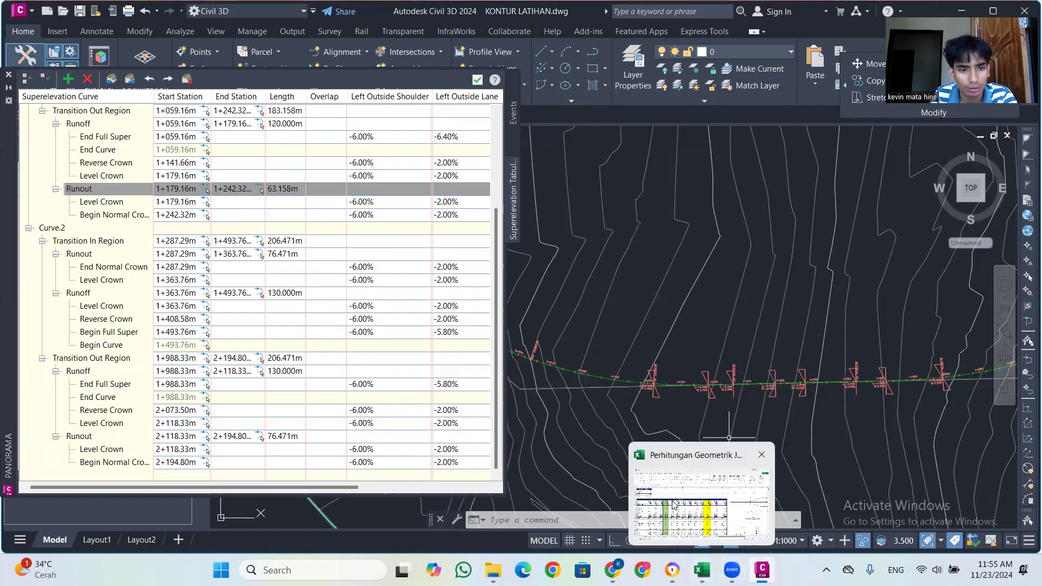
pyautogui.click(673, 504)
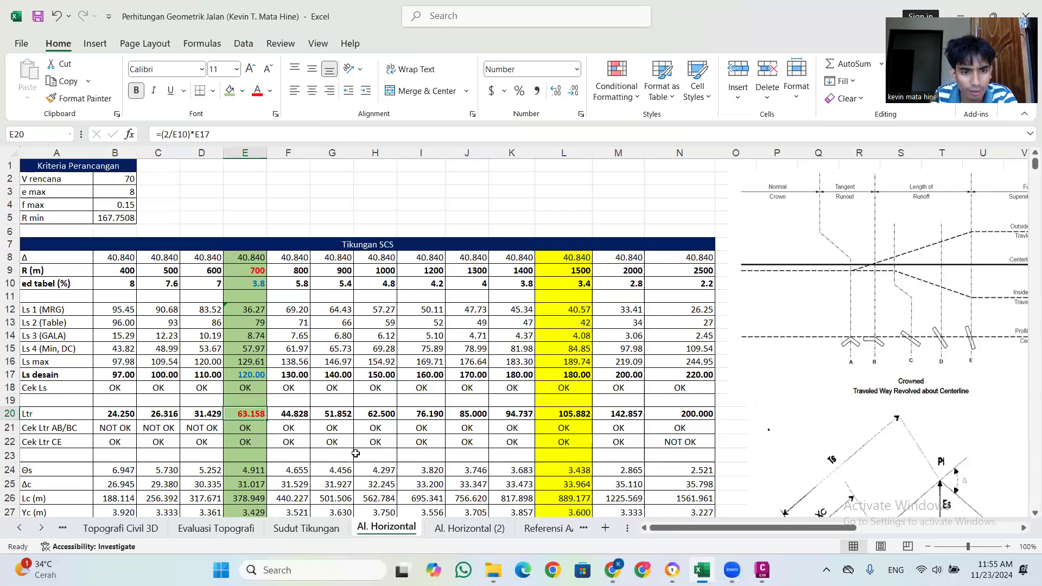
pyautogui.moveTo(762, 570)
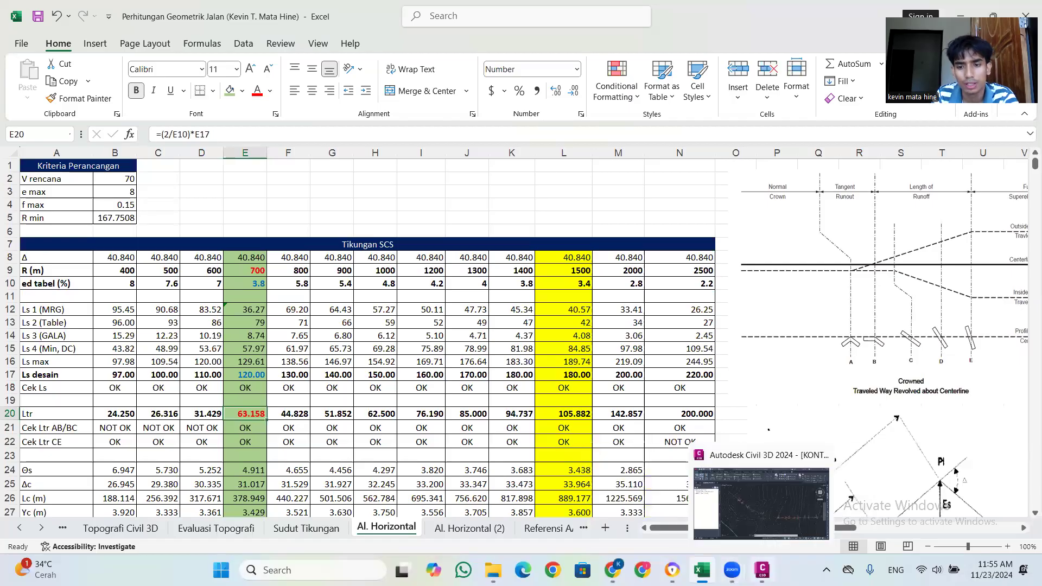
pyautogui.click(730, 516)
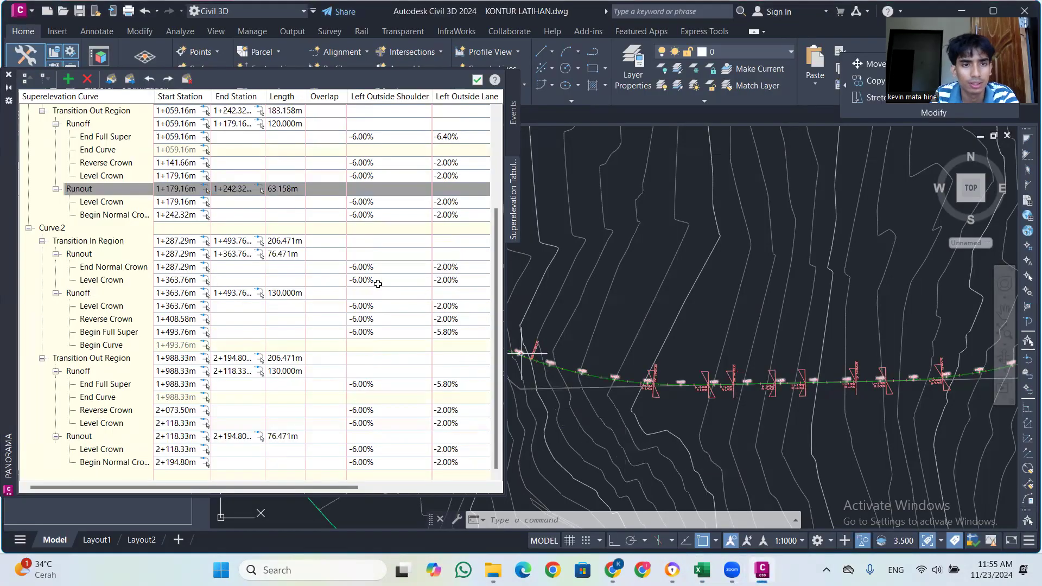
pyautogui.scroll(3, 307, 268)
pyautogui.scroll(1, 288, 278)
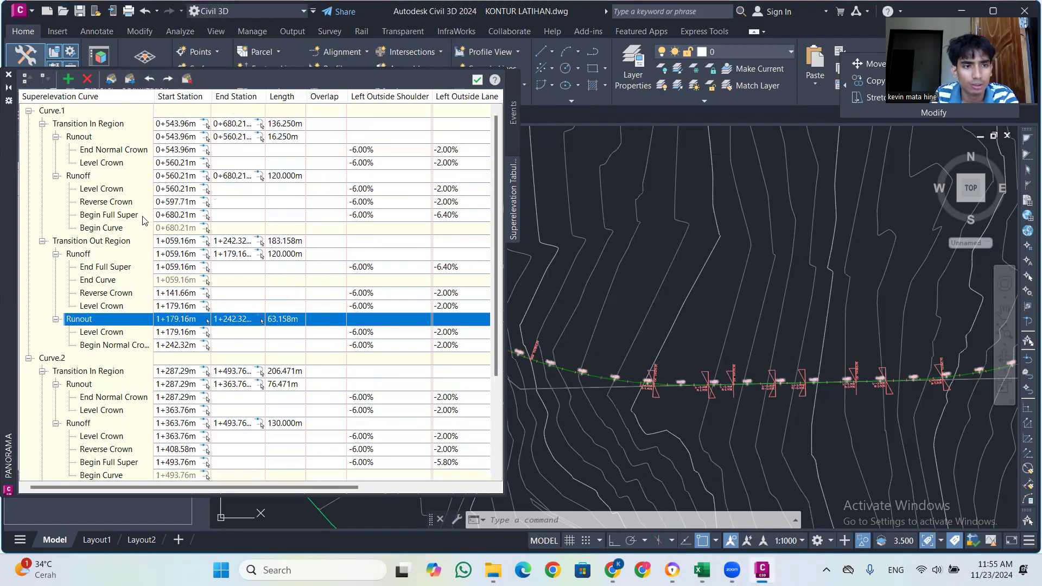
pyautogui.doubleClick(275, 176)
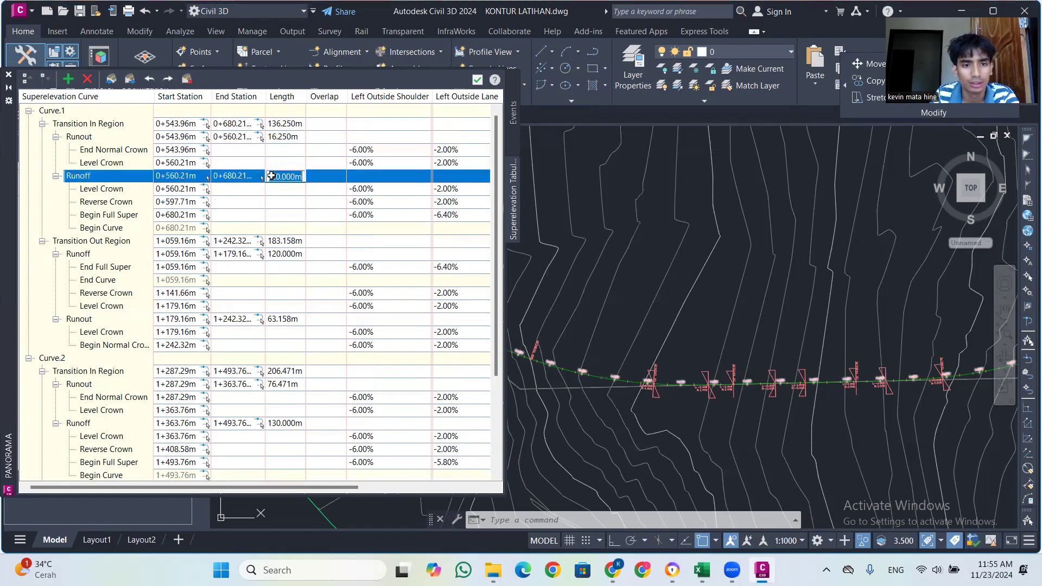
pyautogui.click(278, 136)
pyautogui.doubleClick(277, 137)
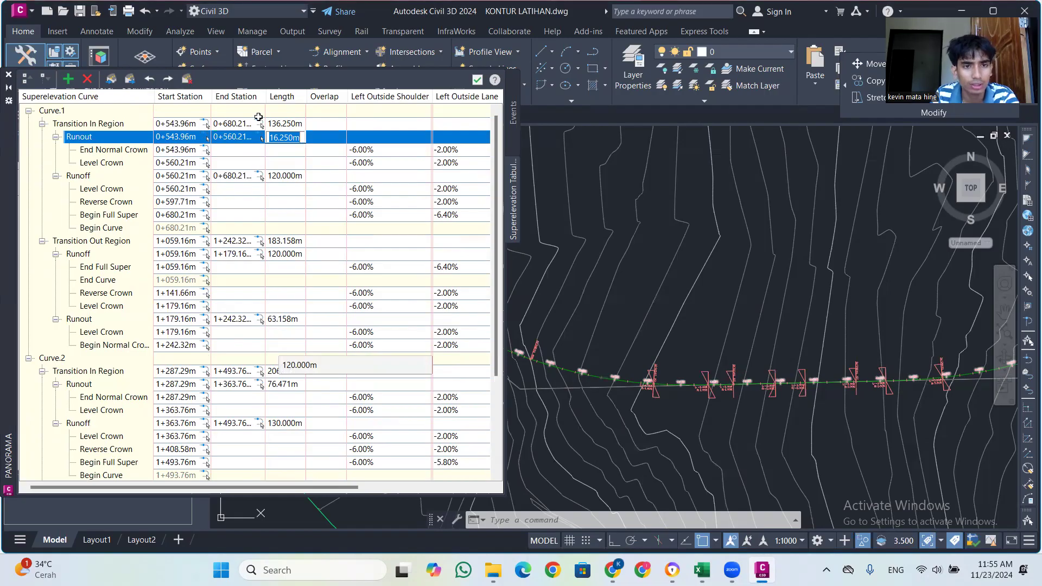
pyautogui.write('63.158')
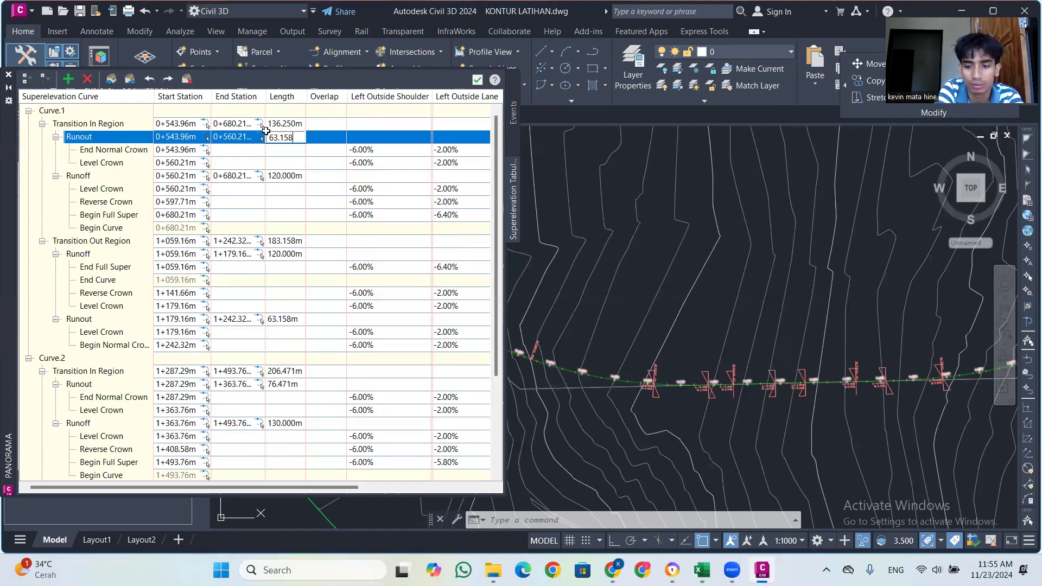
pyautogui.press('Return')
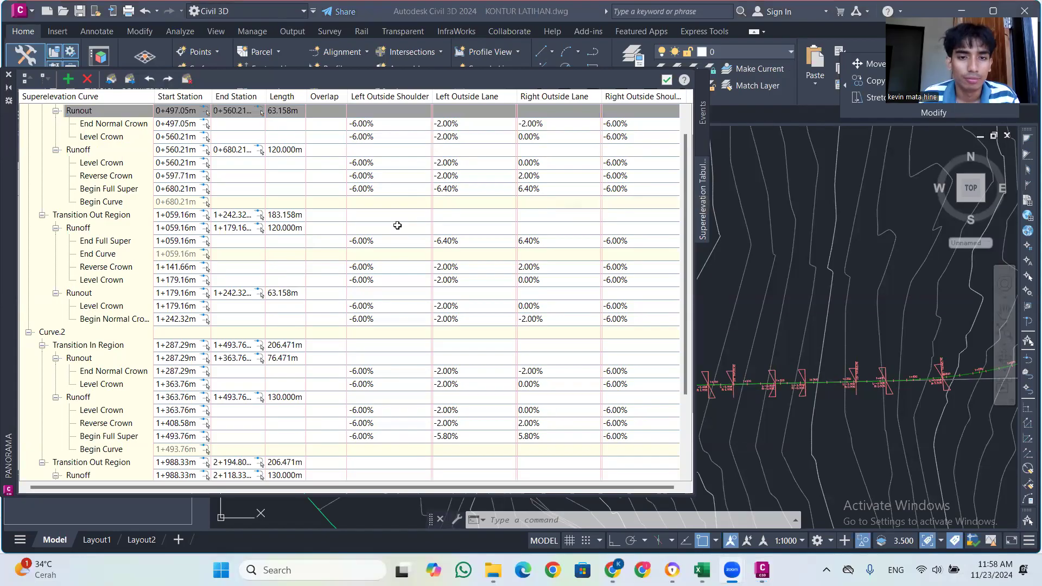
# Select the left outside lane slope at Curve.1's Begin Full Super and look up the 700 m bend's ed tabel on Excel's Al. Horizontal sheet
pyautogui.click(447, 167)
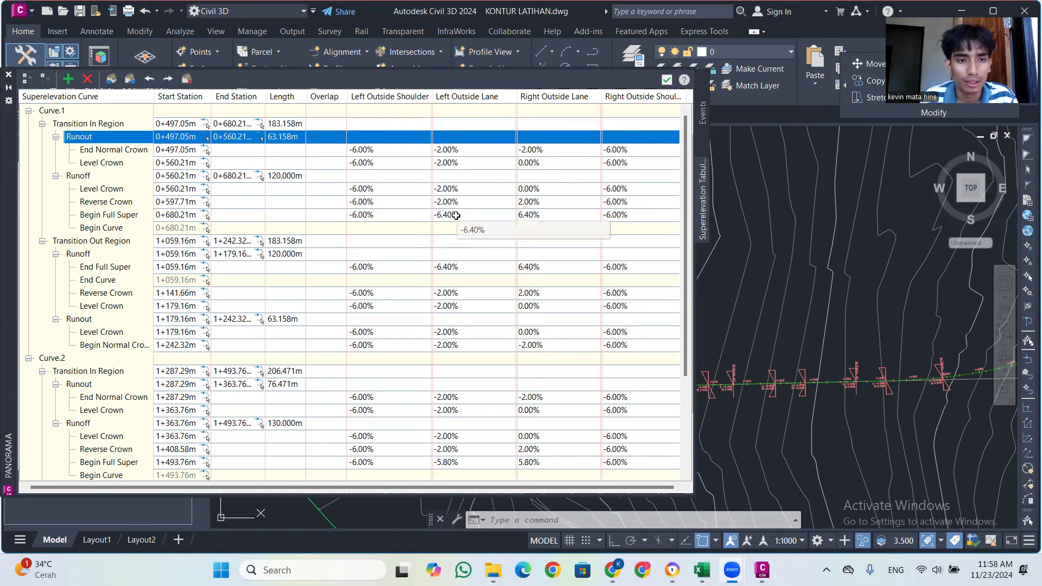
pyautogui.doubleClick(483, 217)
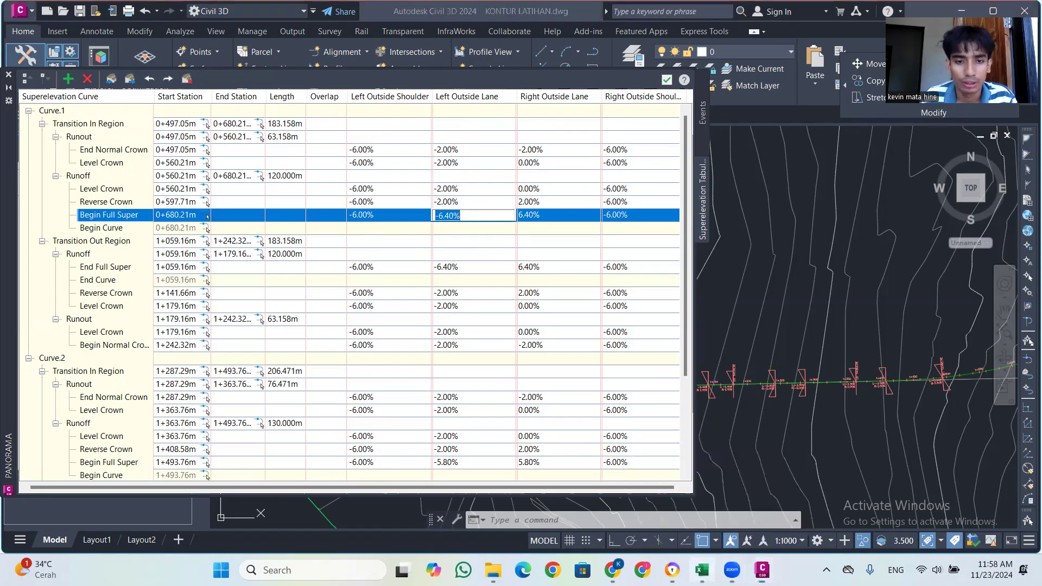
pyautogui.click(702, 570)
pyautogui.click(252, 283)
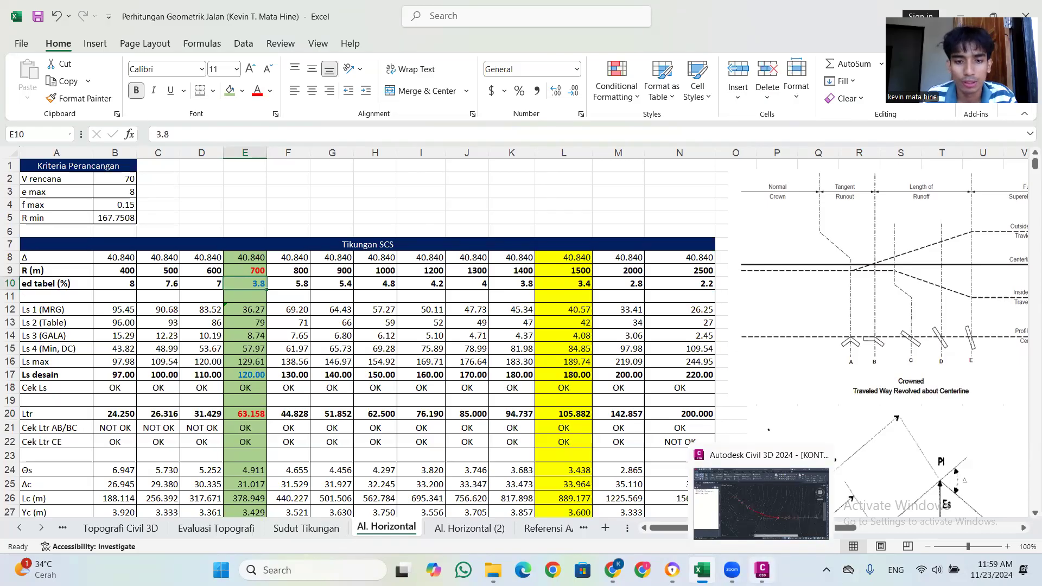
# Back in Civil 3D, set the left outside lane slope at Curve.1's Begin Full Super to -3.80%
pyautogui.click(762, 569)
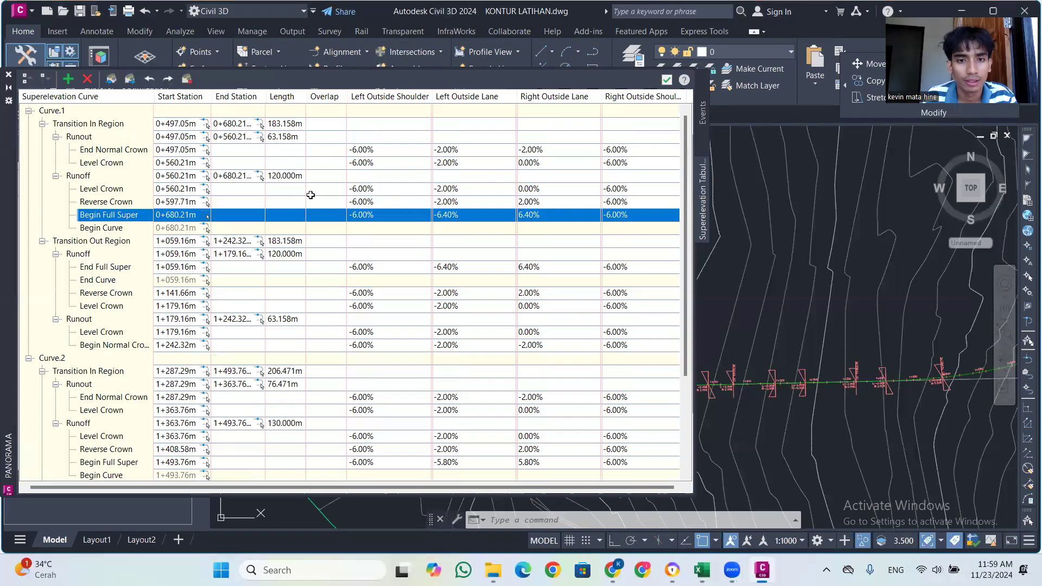
pyautogui.click(456, 217)
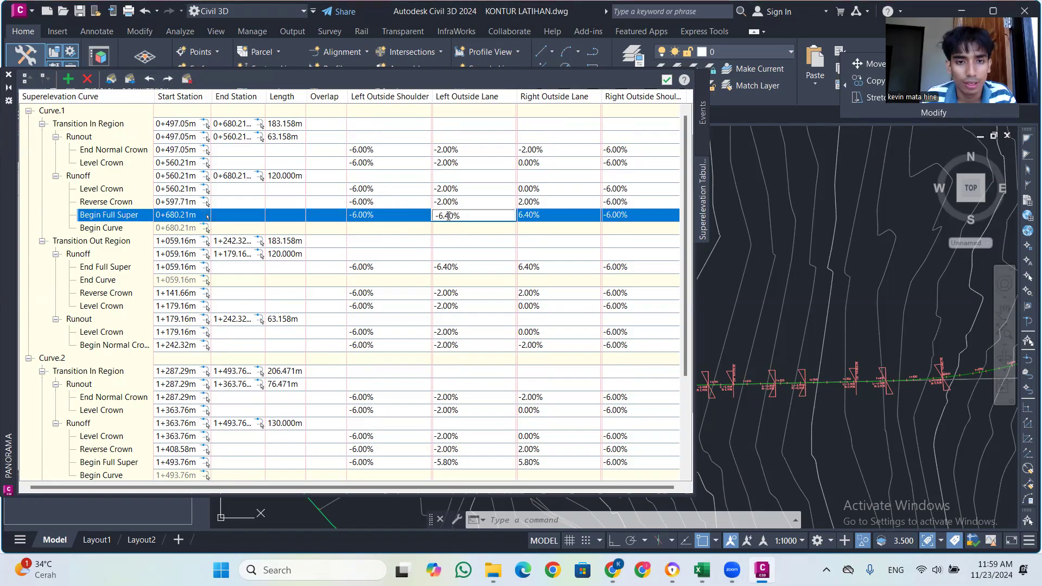
pyautogui.press('BackSpace')
pyautogui.press('BackSpace')
pyautogui.press('BackSpace')
pyautogui.write('3.')
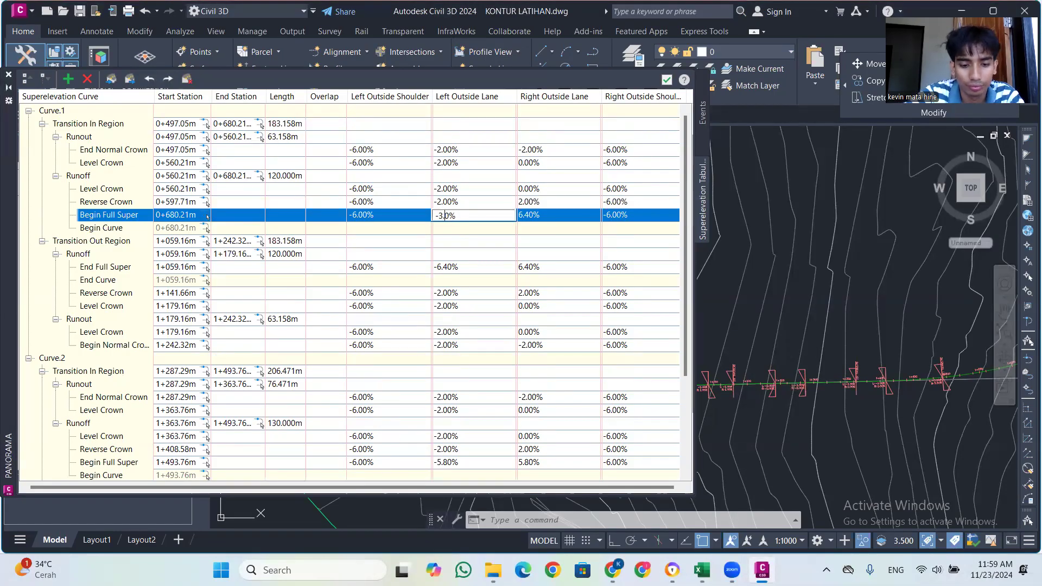
pyautogui.write('8')
pyautogui.press('Return')
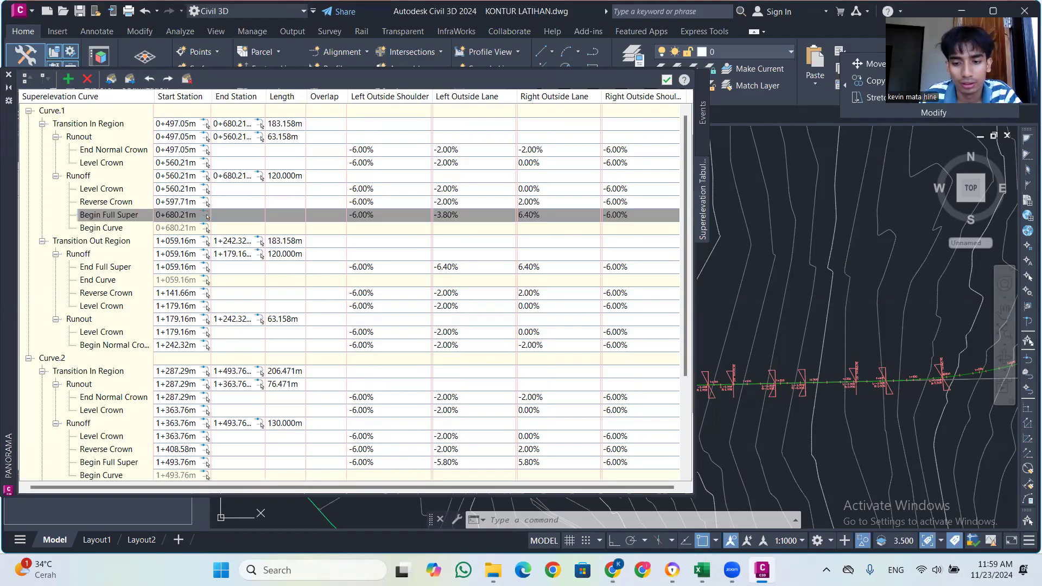
# Set the right outside lane slope at Curve.1's Begin Full Super to 3.80%
pyautogui.moveTo(700, 568)
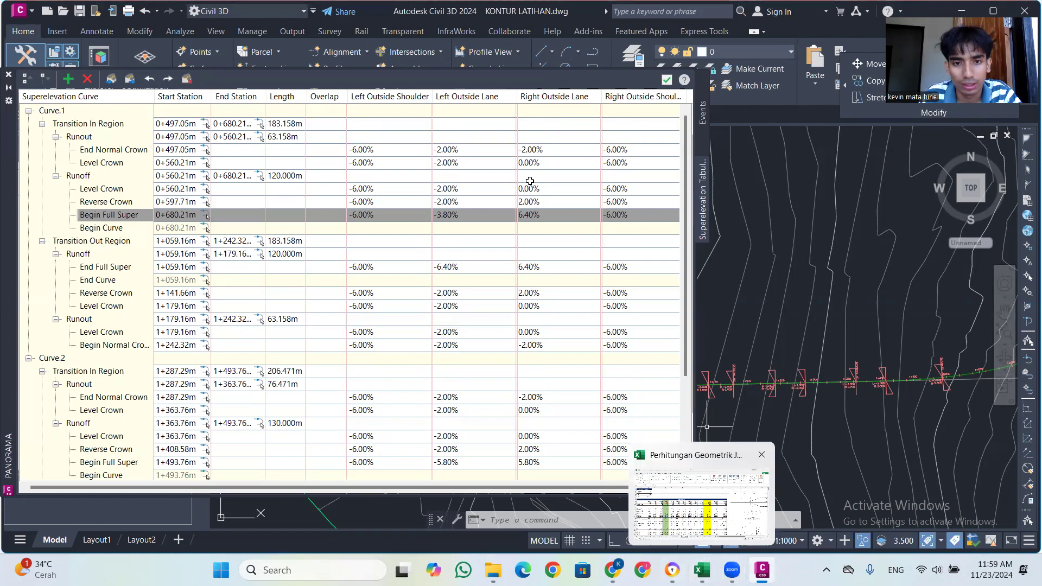
pyautogui.click(555, 213)
pyautogui.click(536, 215)
pyautogui.click(534, 216)
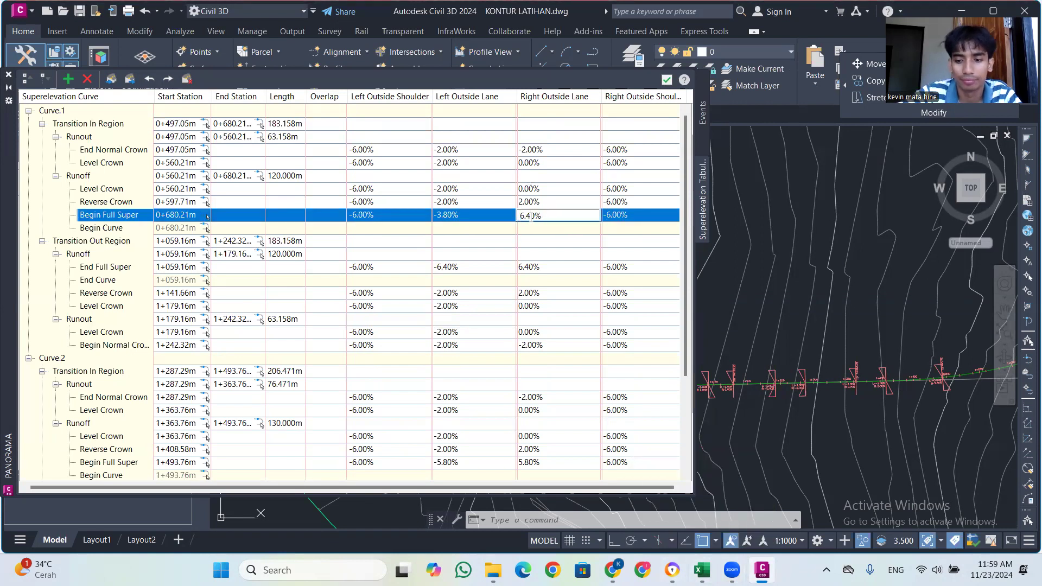
pyautogui.press('BackSpace')
pyautogui.press('BackSpace')
pyautogui.press('BackSpace')
pyautogui.write('3.8')
pyautogui.press('Return')
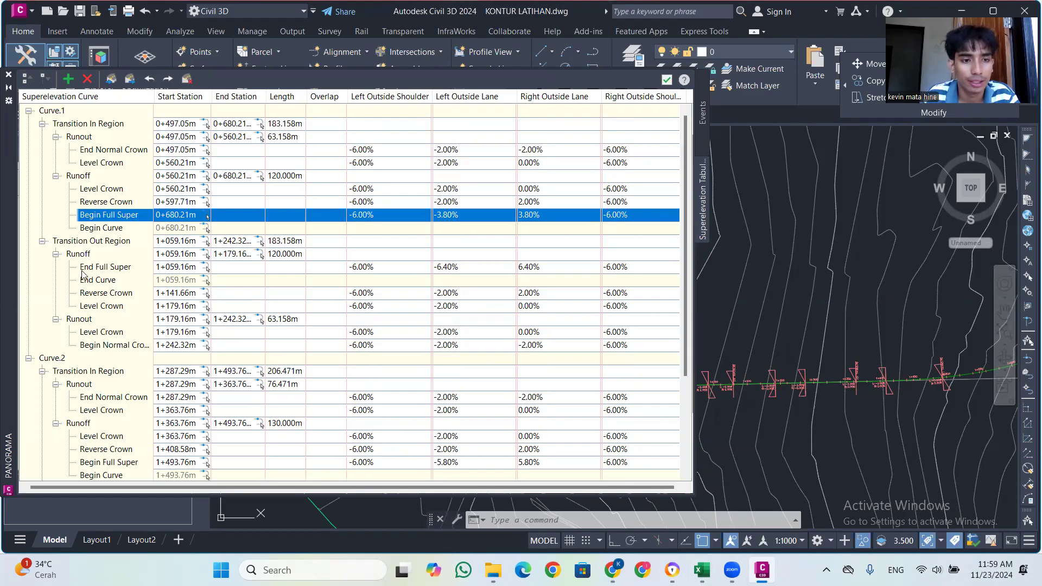
# Set the left outside lane slope at End Full Super in Curve.1's transition out region to -3.80%
pyautogui.doubleClick(446, 267)
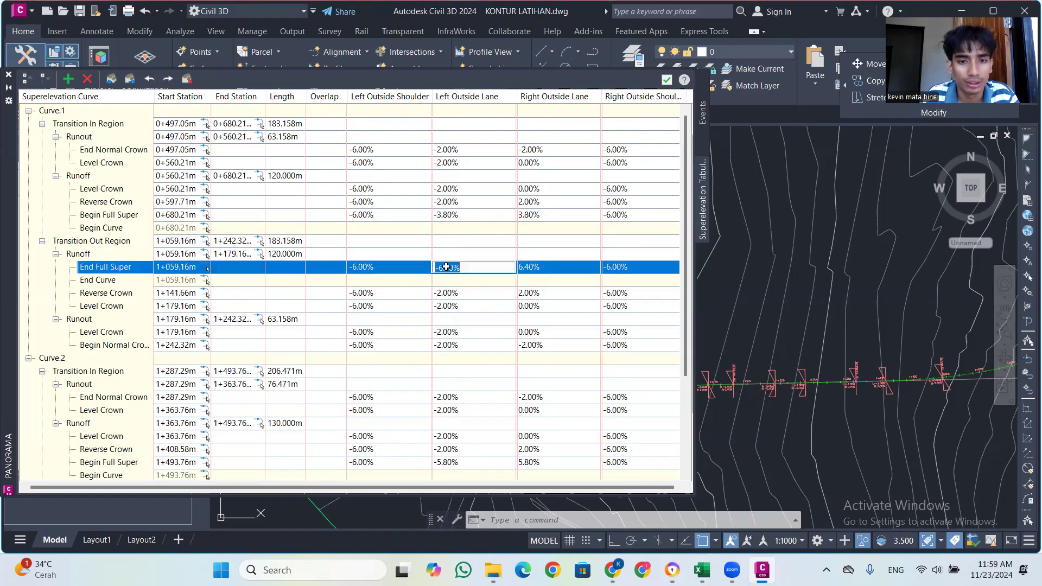
pyautogui.press('BackSpace')
pyautogui.press('BackSpace')
pyautogui.press('BackSpace')
pyautogui.write('3')
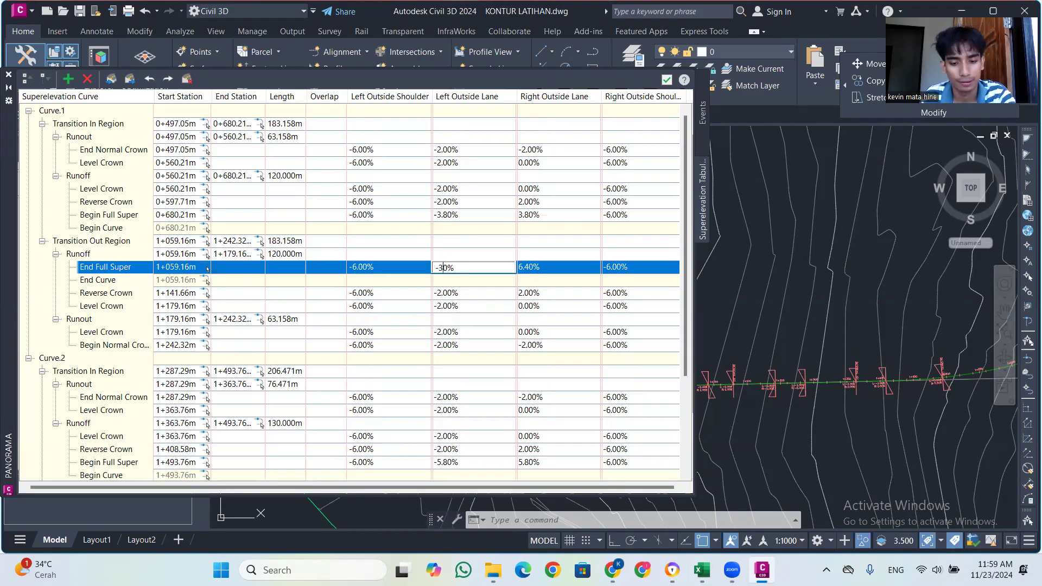
pyautogui.write('.8')
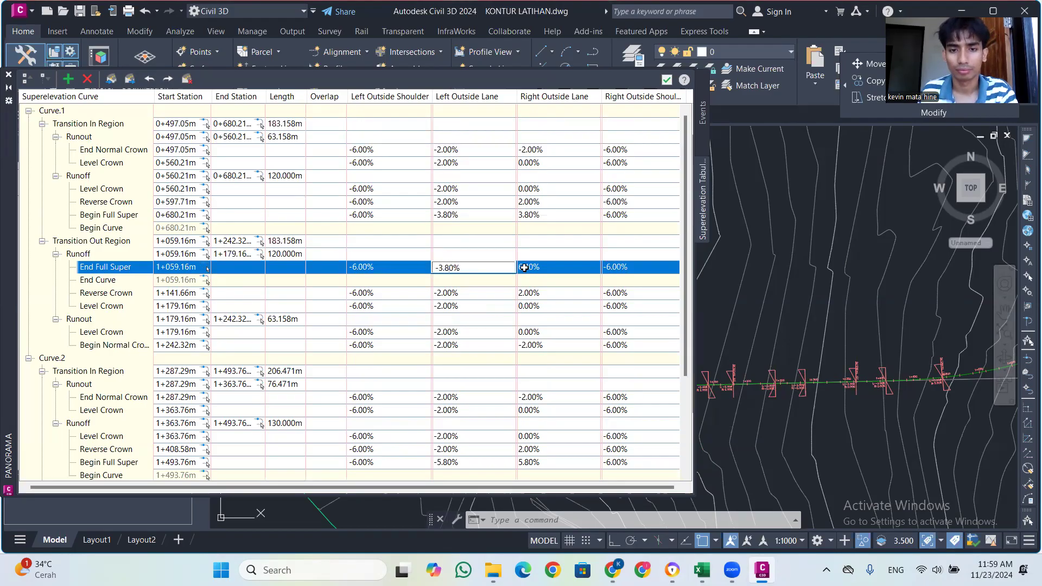
# Set the right outside lane slope at End Full Super in Curve.1's transition out region to 3.80%
pyautogui.click(523, 267)
pyautogui.press('BackSpace')
pyautogui.press('BackSpace')
pyautogui.write('3.8')
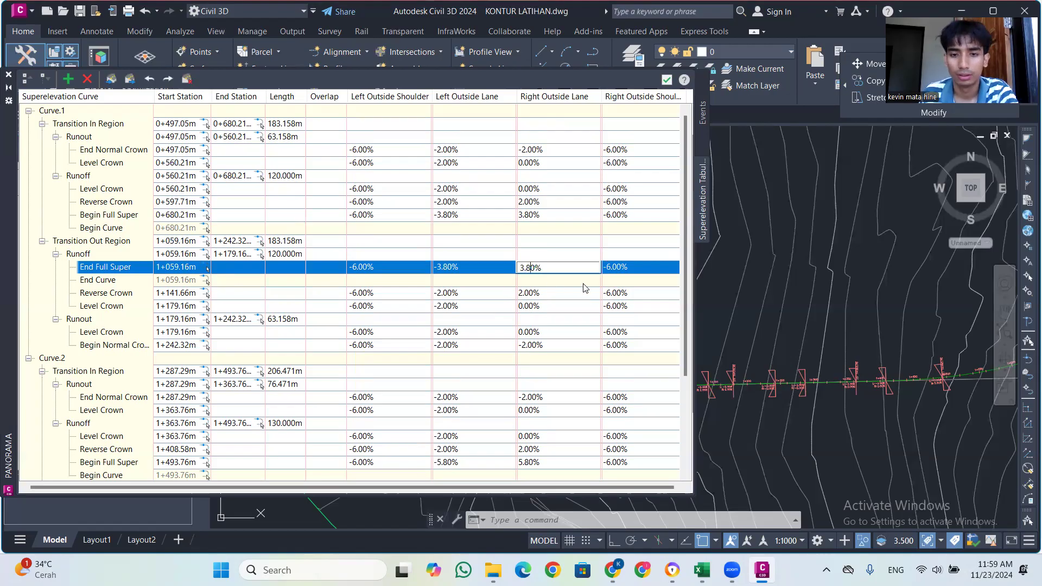
pyautogui.press('Return')
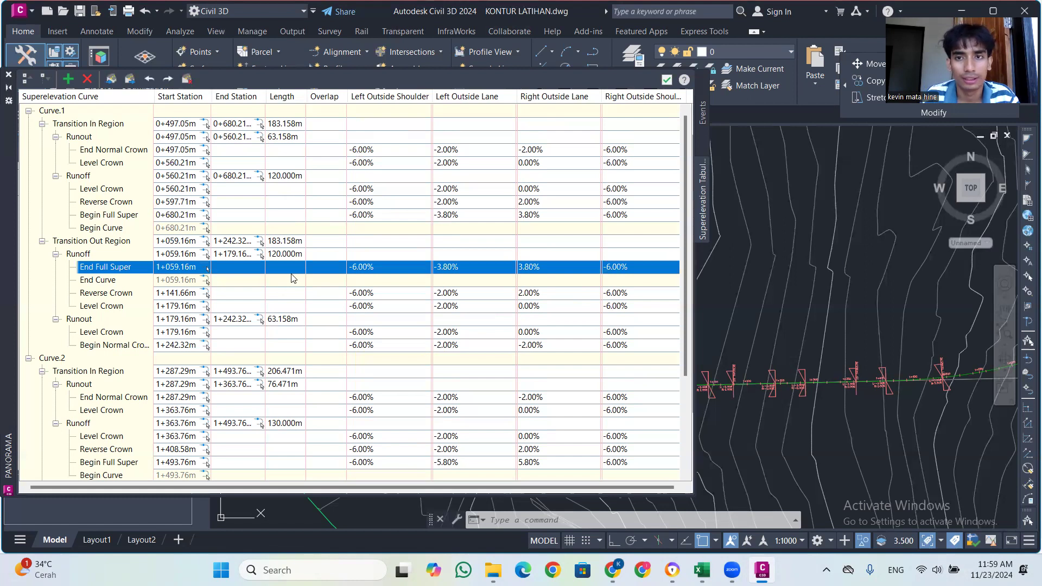
# Select Curve.2's Begin Full Super left outside lane slope and look up the 800 m bend's ed tabel on Excel's Al. Horizontal (2) sheet
pyautogui.scroll(-3, 830, 34)
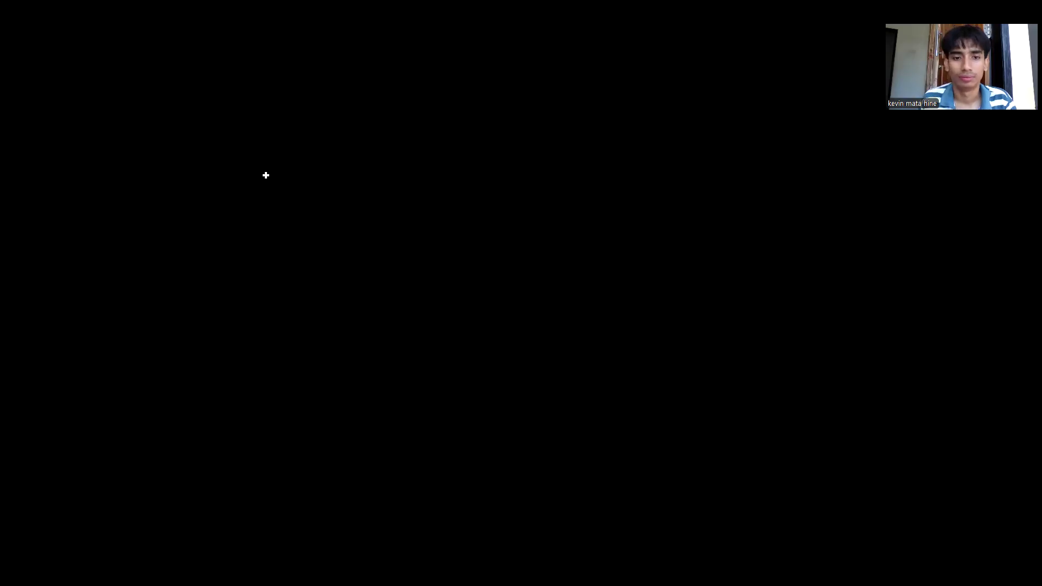
pyautogui.scroll(-1, 265, 174)
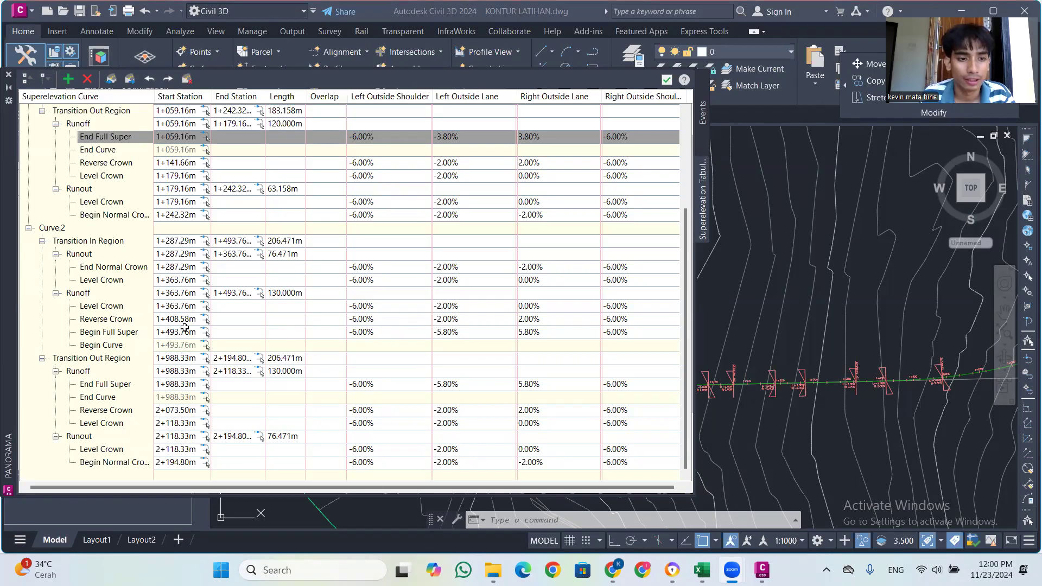
pyautogui.doubleClick(448, 332)
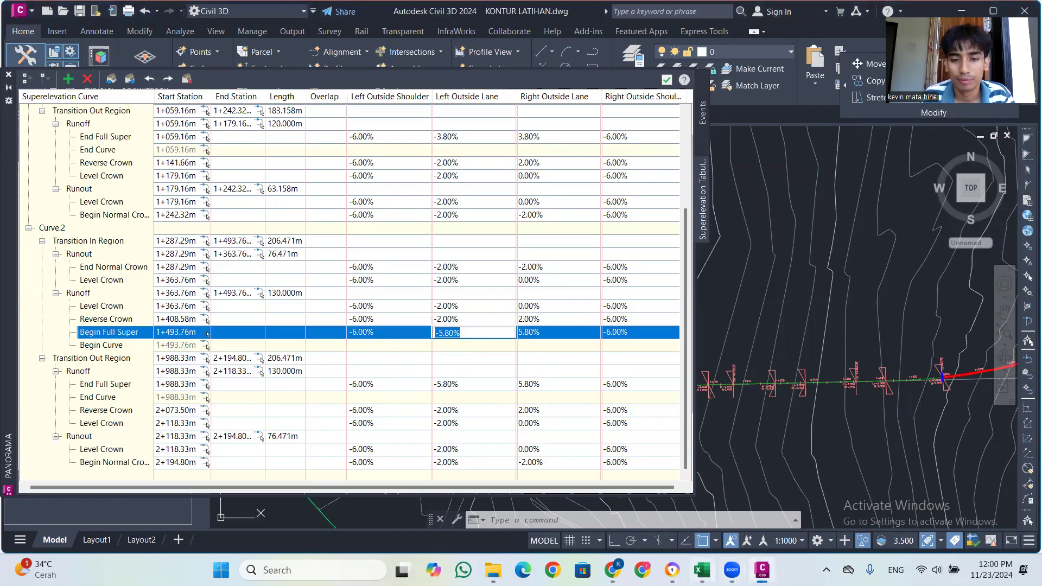
pyautogui.hotkey('alt', 'Tab')
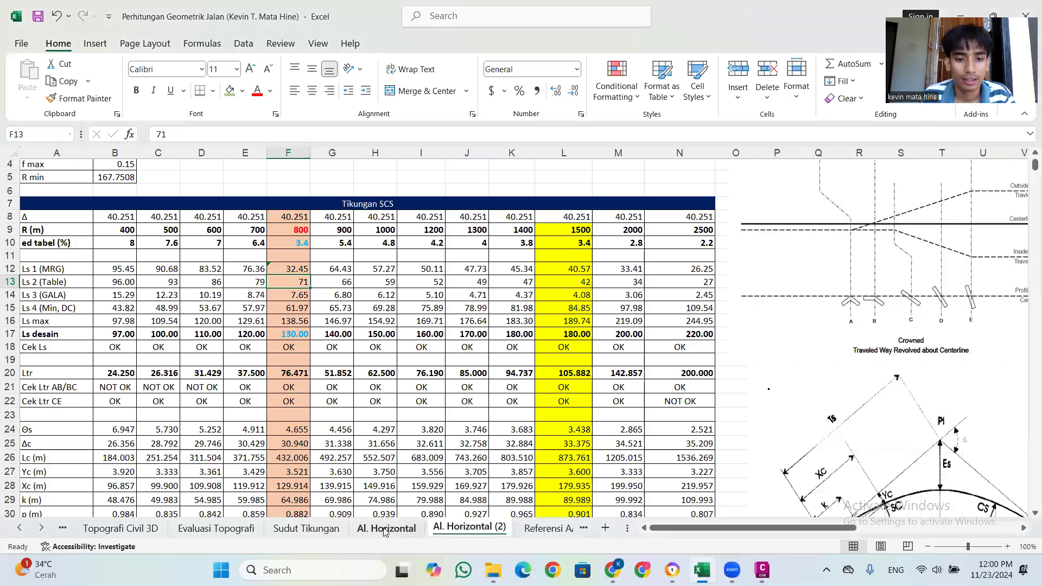
pyautogui.click(386, 529)
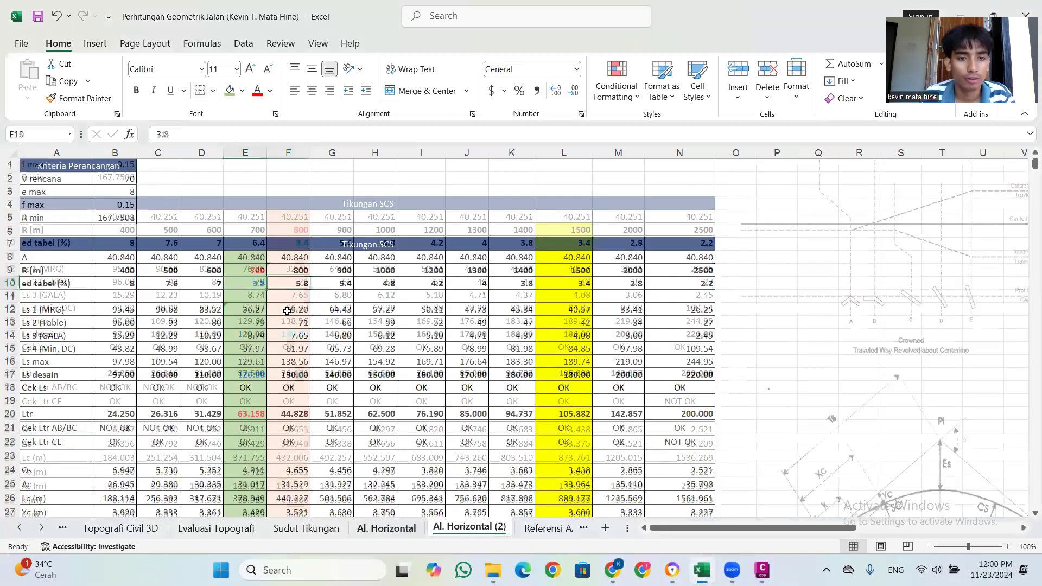
pyautogui.hotkey('ctrl', 'pagedown')
pyautogui.click(297, 283)
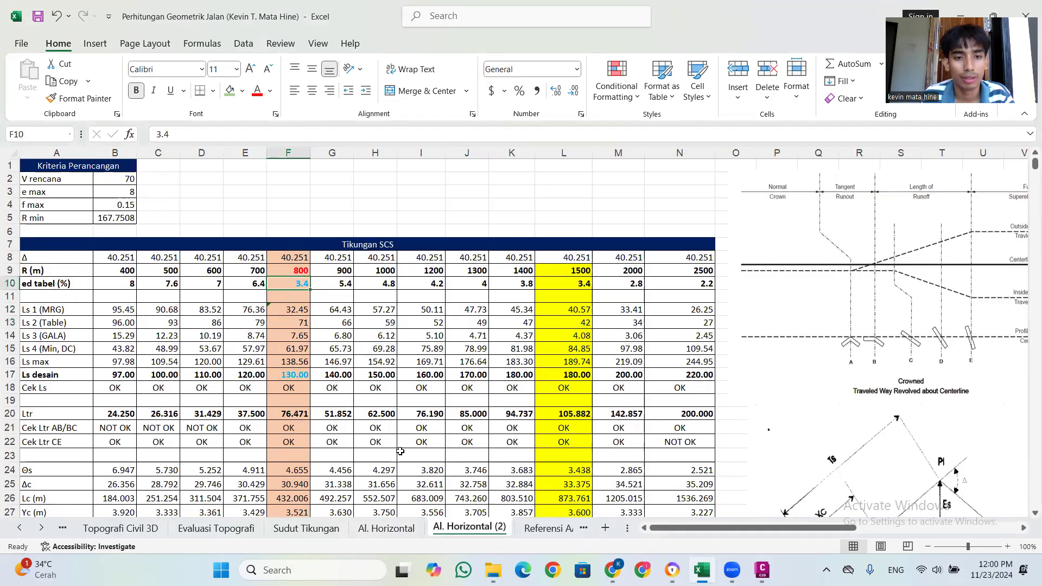
# Back in Civil 3D, set the left outside lane slope at Curve.2's Begin Full Super to -3.40%
pyautogui.click(761, 570)
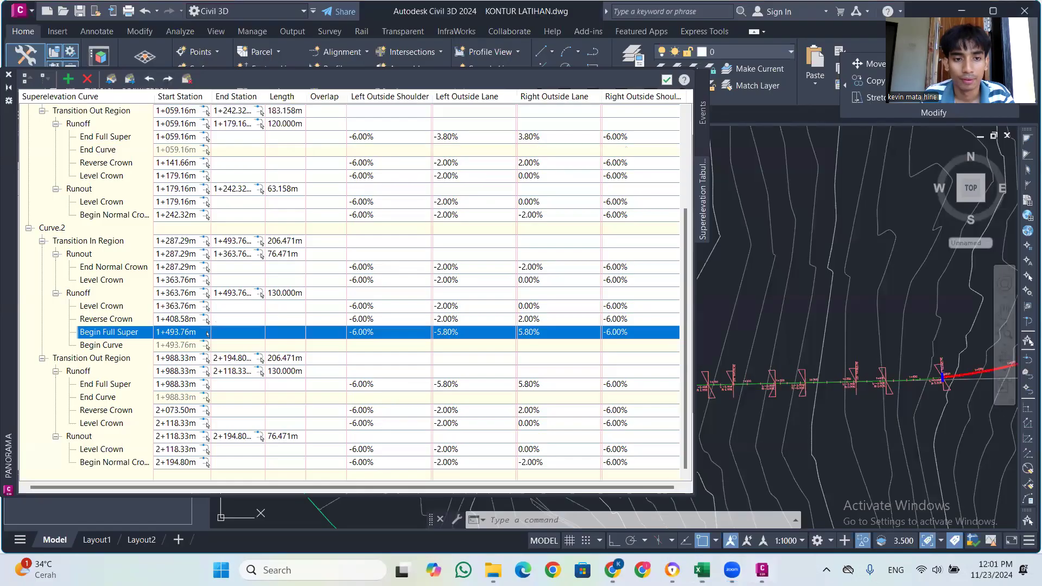
pyautogui.click(464, 331)
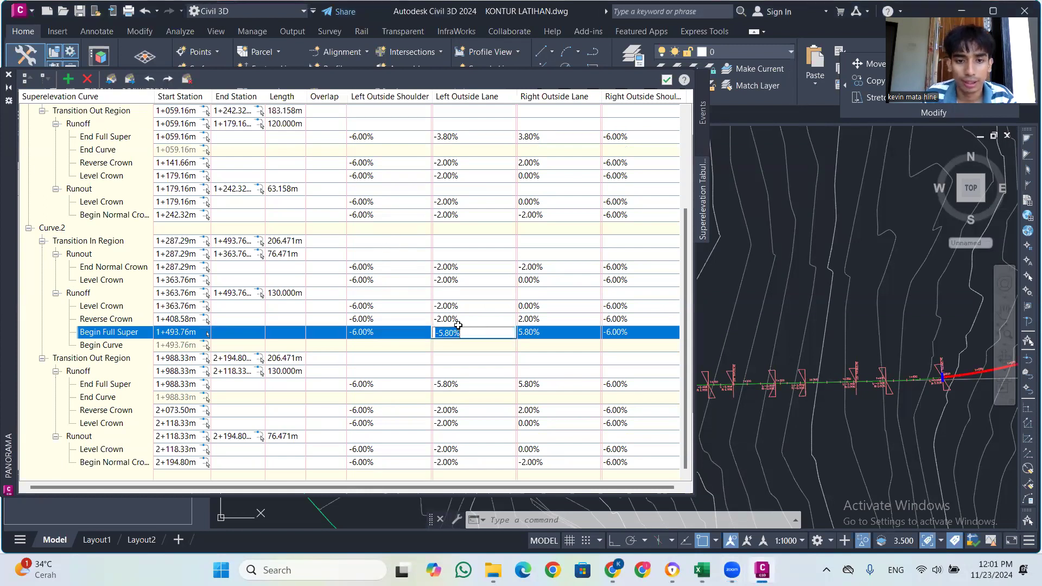
pyautogui.click(448, 333)
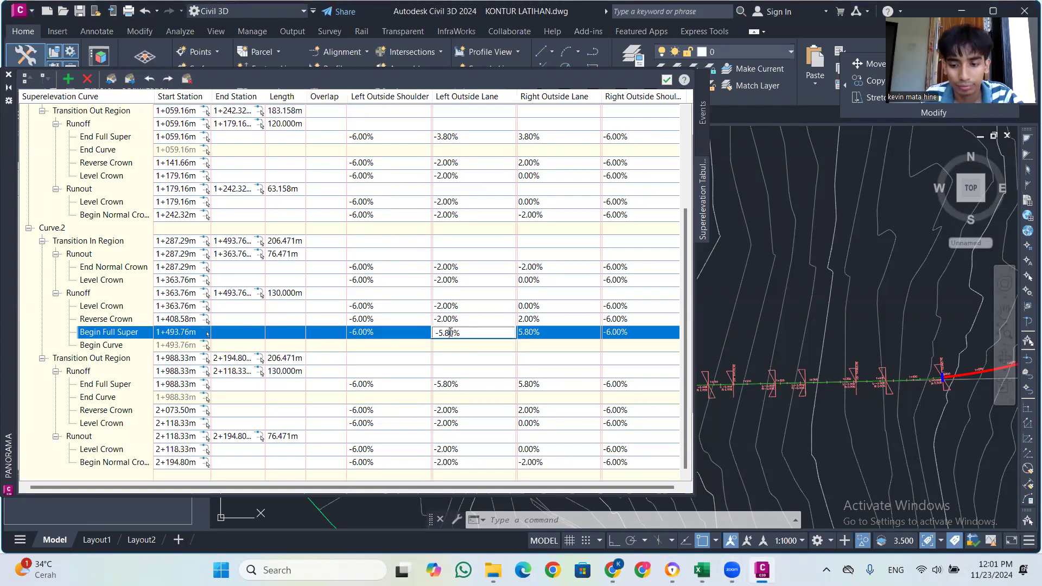
pyautogui.press('BackSpace')
pyautogui.press('BackSpace')
pyautogui.press('BackSpace')
pyautogui.write('3')
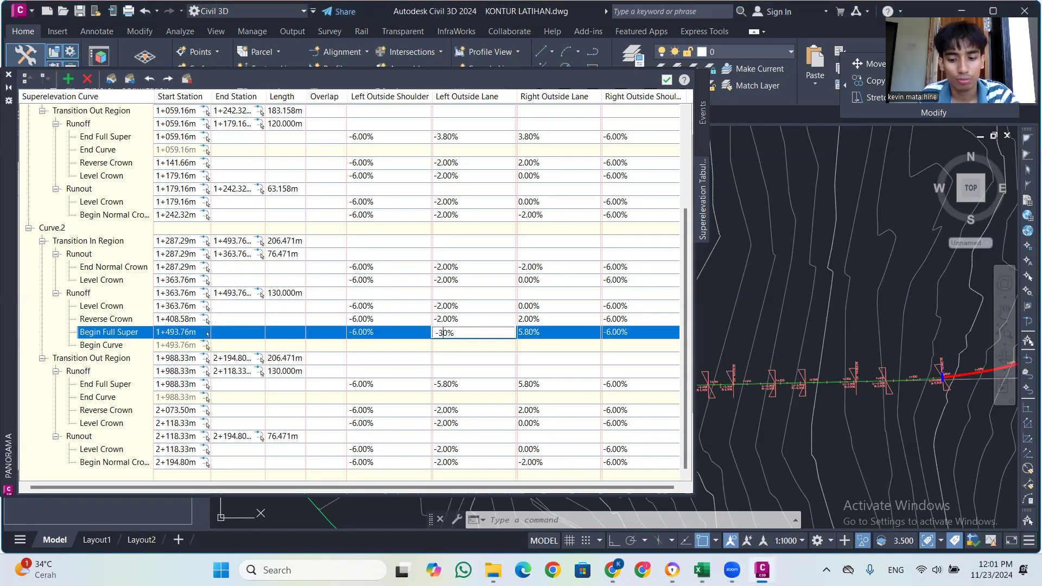
pyautogui.write('.4')
# Set the right outside lane slope at Curve.2's Begin Full Super to 3.40%
pyautogui.click(529, 332)
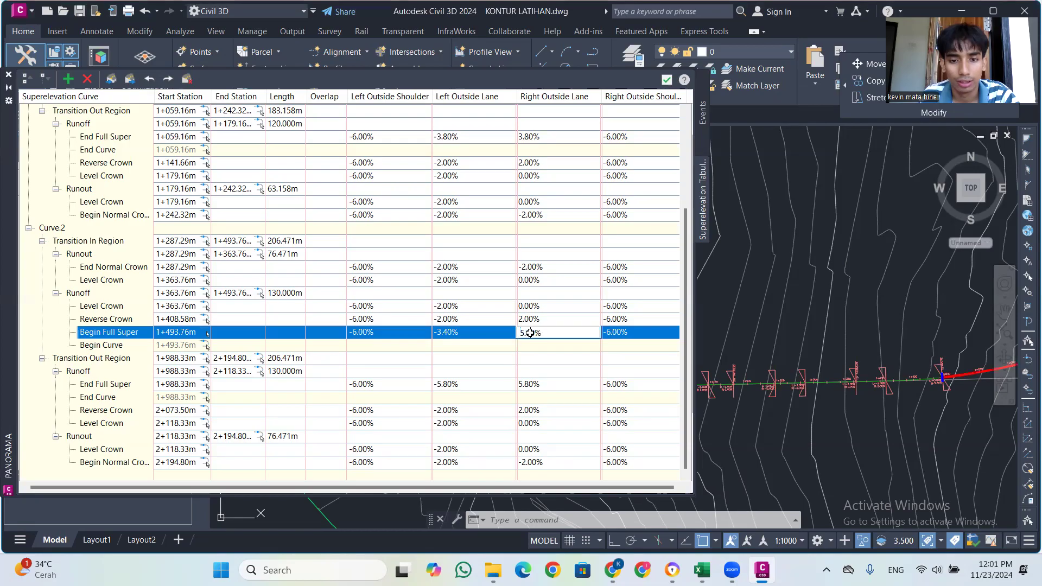
pyautogui.press('BackSpace')
pyautogui.write('3.4')
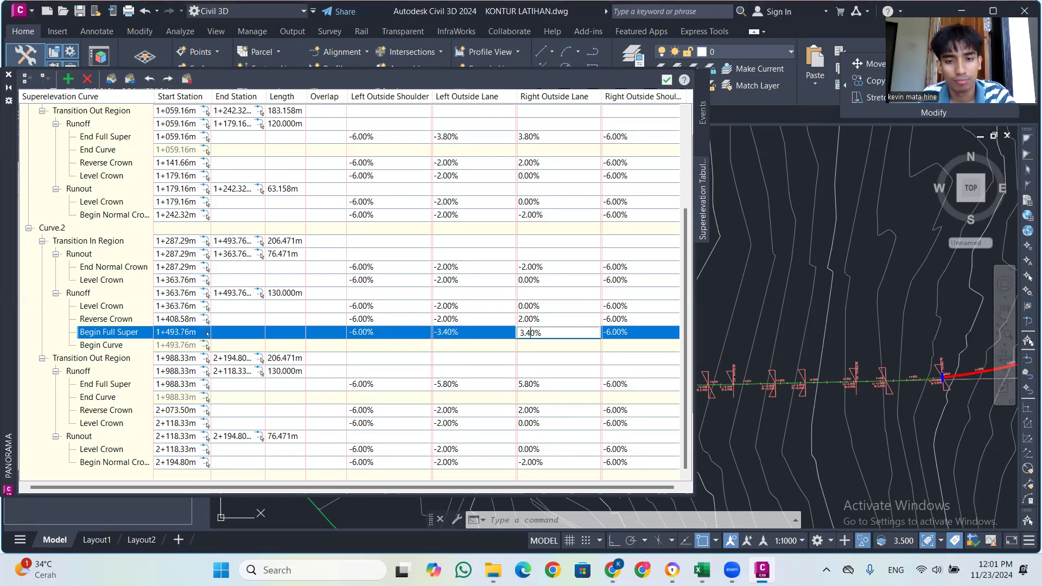
pyautogui.press('Return')
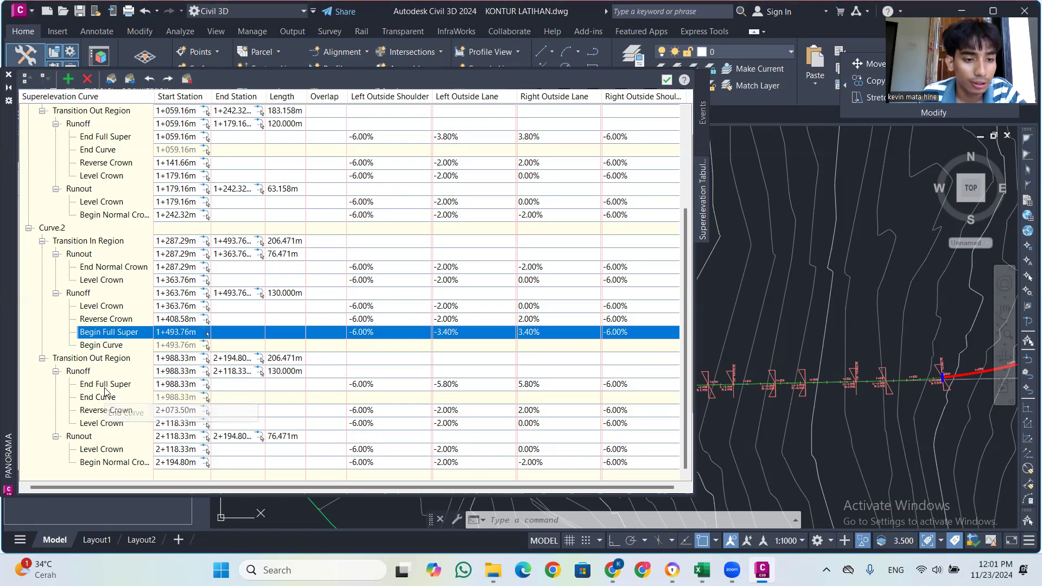
# Set the left outside lane slope at End Full Super in Curve.2's transition out region to -3.40%
pyautogui.doubleClick(448, 385)
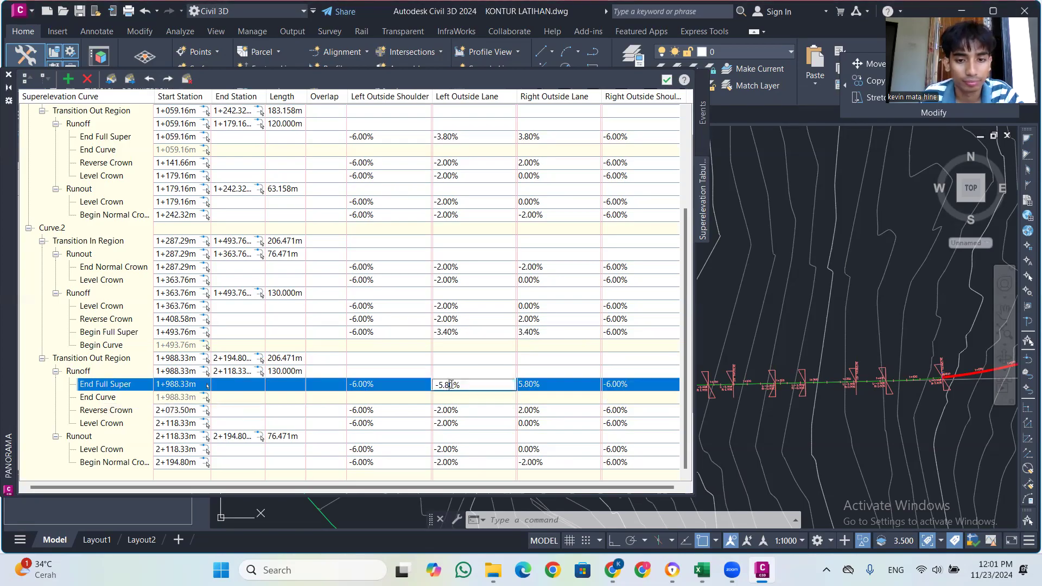
pyautogui.press('BackSpace')
pyautogui.press('BackSpace')
pyautogui.press('BackSpace')
pyautogui.write('3.4')
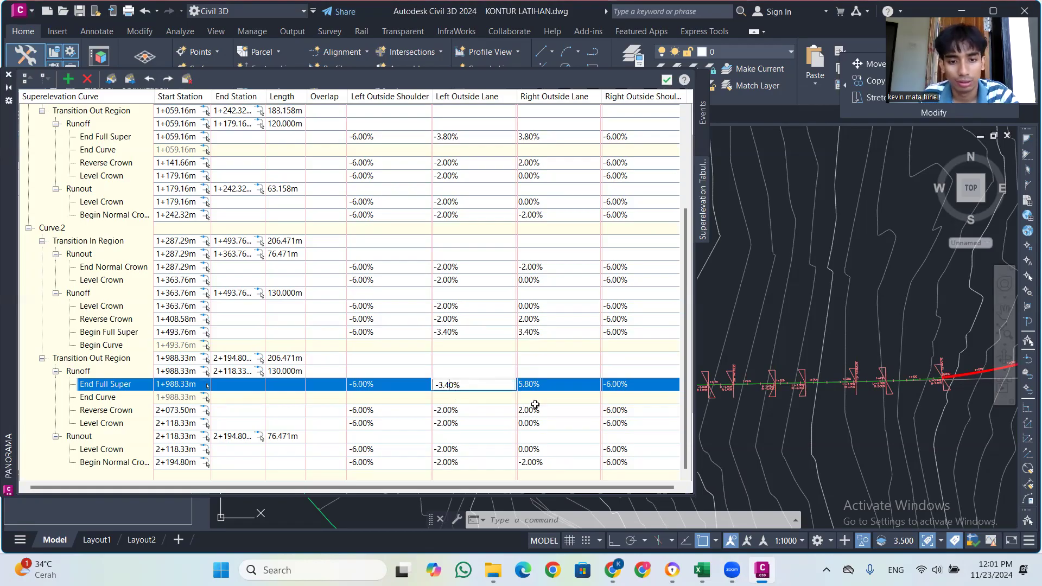
# Set the right outside lane slope at End Full Super in Curve.2's transition out region to 3.40% and collapse the superelevation table
pyautogui.doubleClick(530, 384)
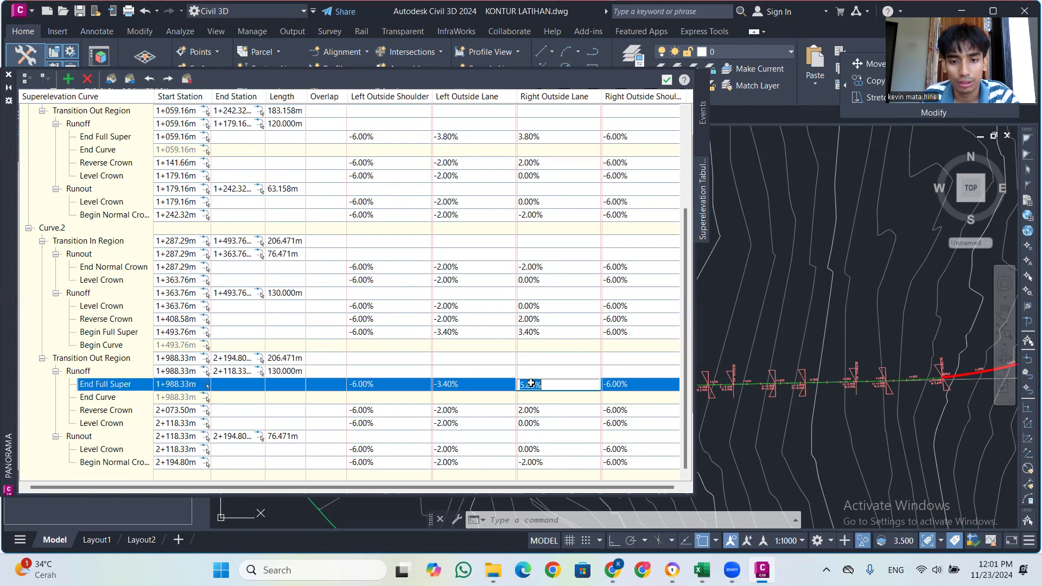
pyautogui.click(532, 383)
pyautogui.press('BackSpace')
pyautogui.press('BackSpace')
pyautogui.press('BackSpace')
pyautogui.write('3.4')
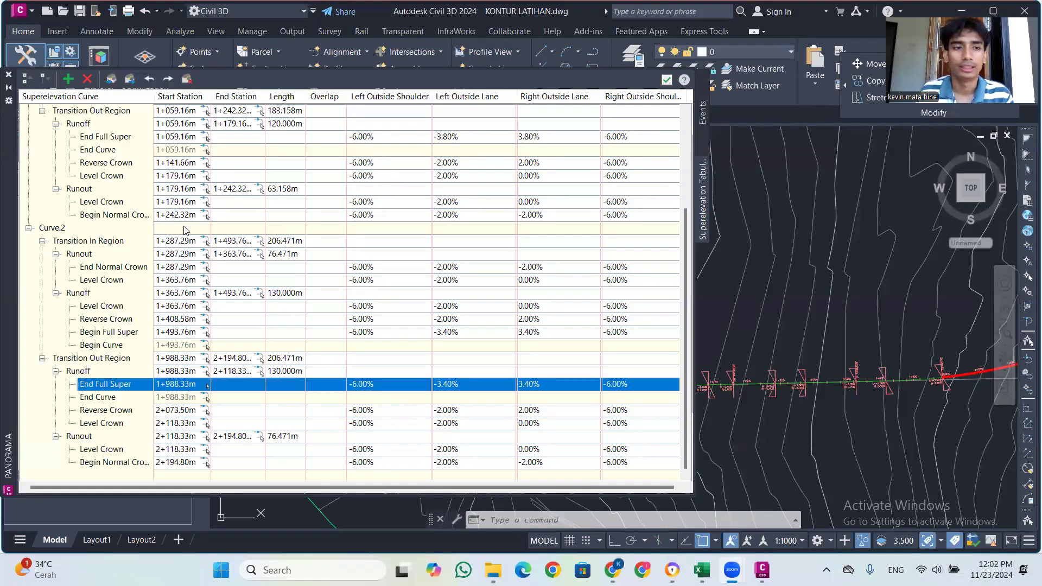
pyautogui.click(7, 88)
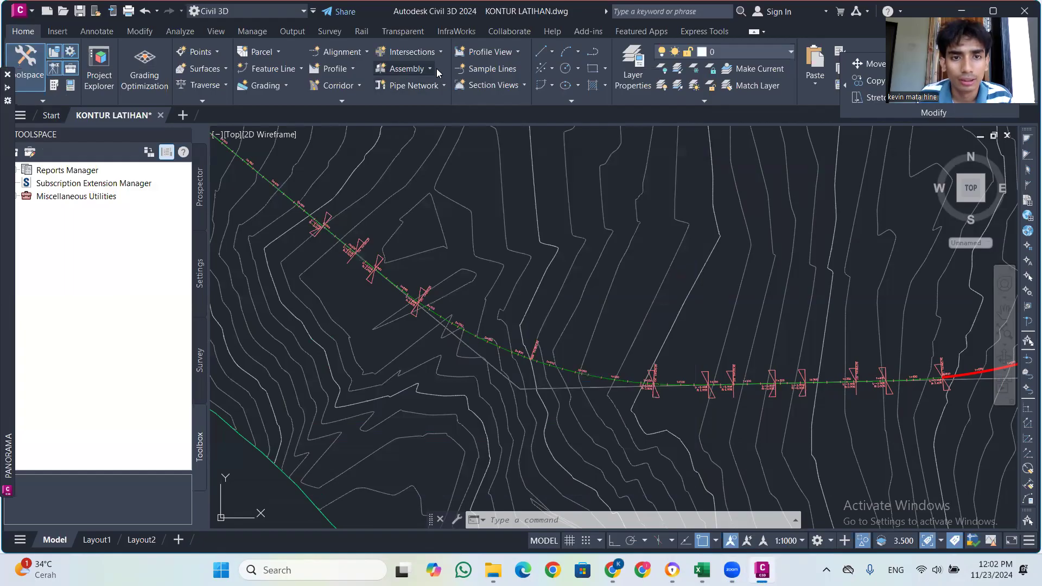
# Start a superelevation view for the TRASE JALAN alignment with the left and right outside shoulders excluded from display
pyautogui.click(505, 374)
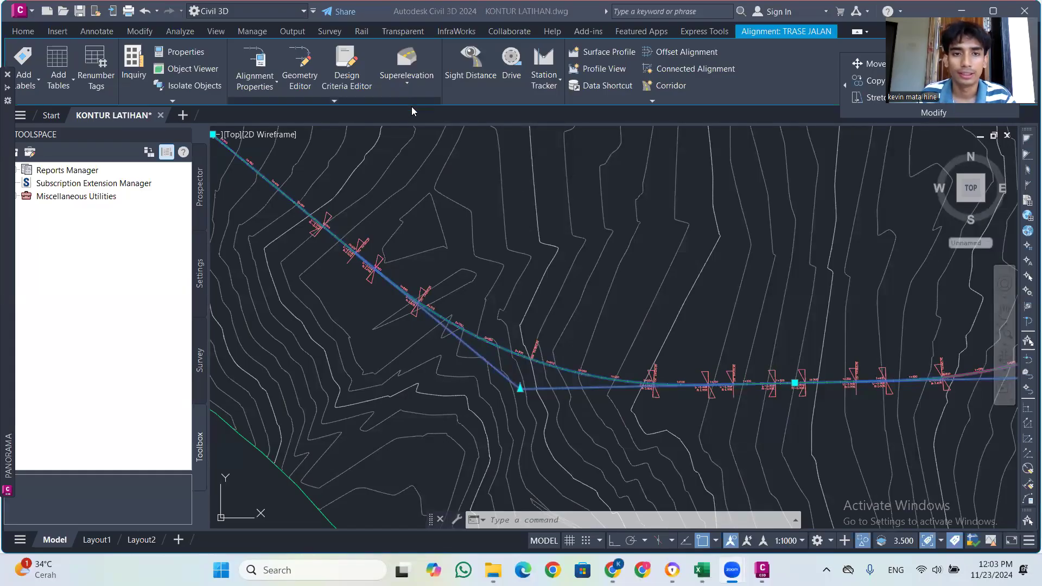
pyautogui.scroll(-2, 419, 185)
pyautogui.scroll(-5, 426, 157)
pyautogui.scroll(4, 428, 152)
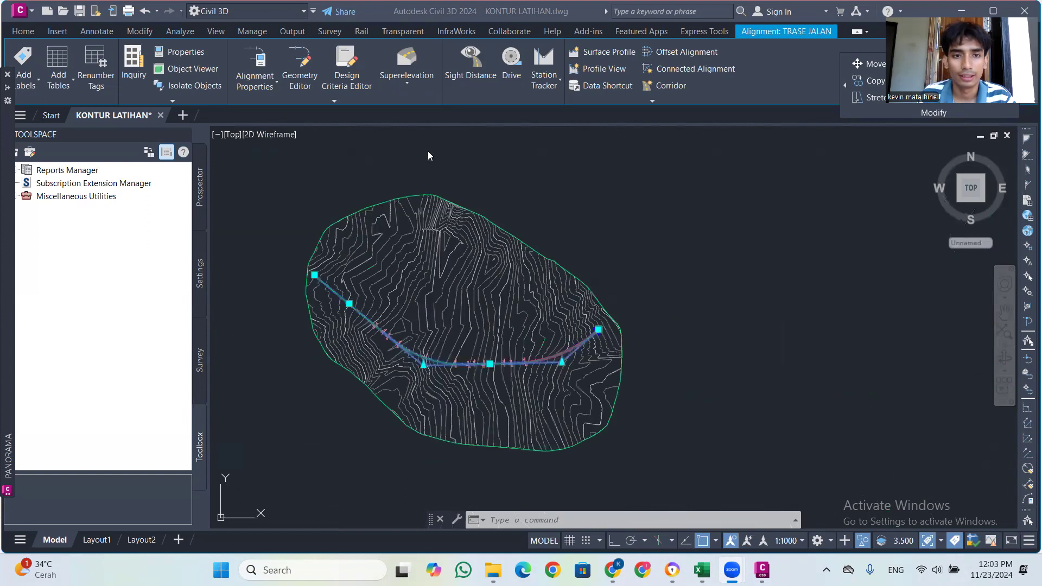
pyautogui.scroll(2, 415, 347)
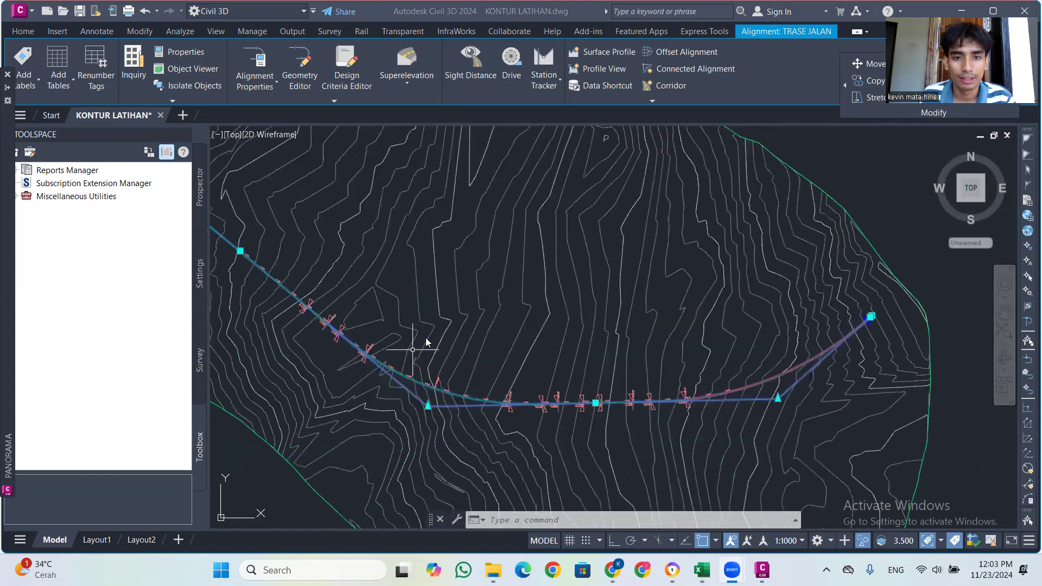
pyautogui.scroll(-2, 426, 338)
pyautogui.scroll(3, 435, 166)
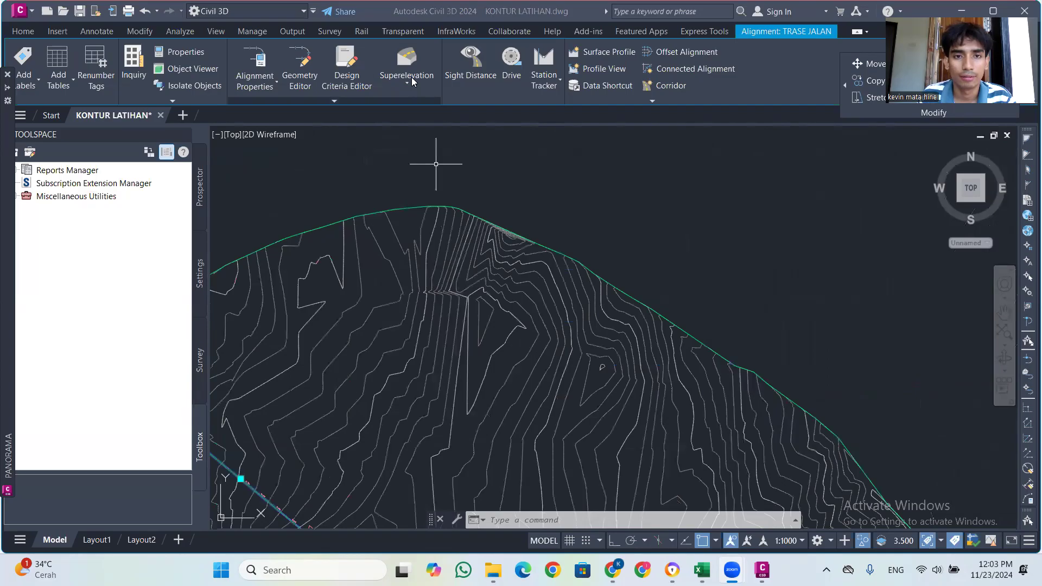
pyautogui.click(411, 77)
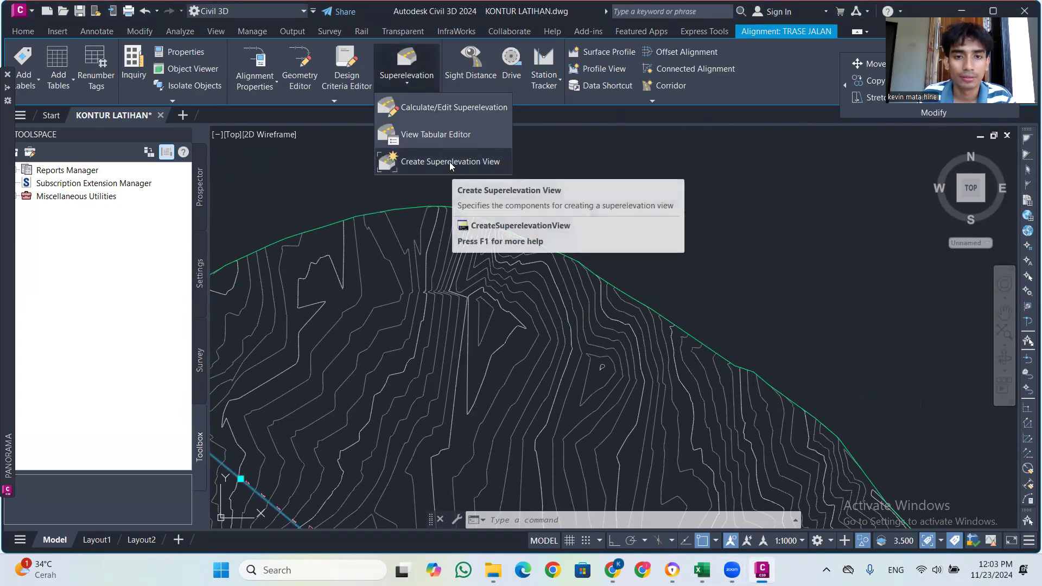
pyautogui.click(448, 164)
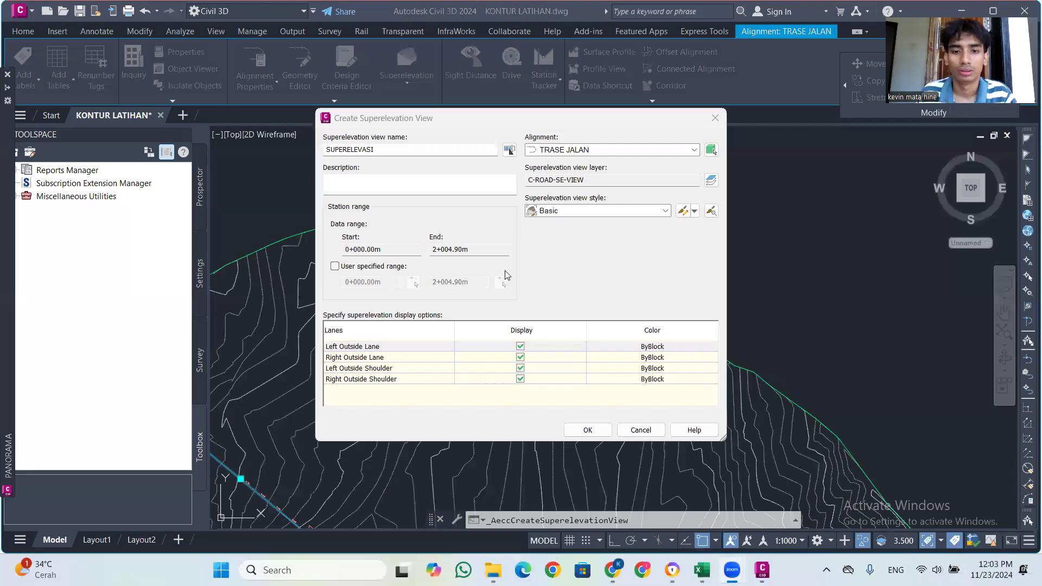
pyautogui.click(520, 379)
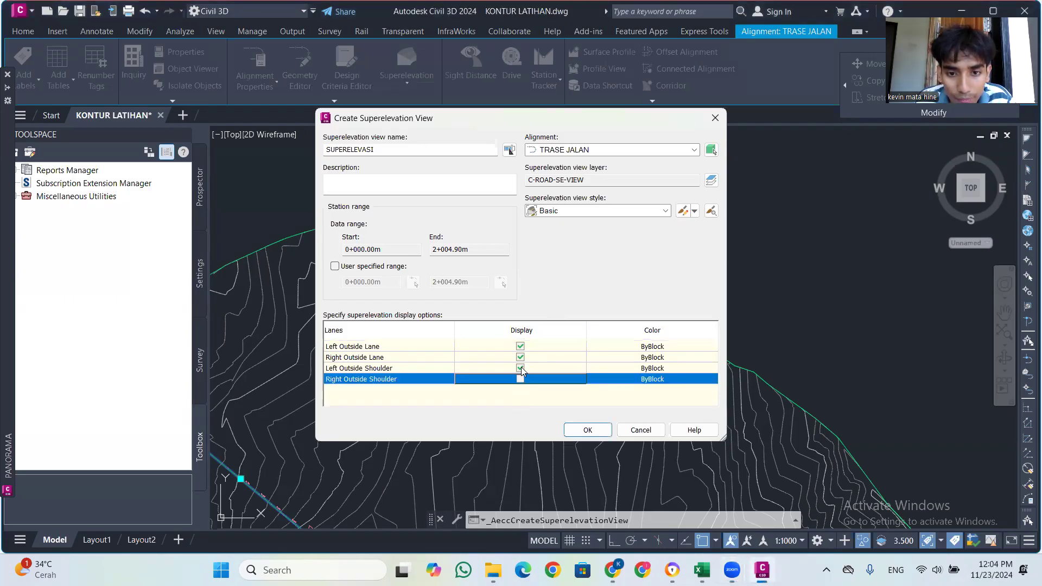
pyautogui.click(521, 368)
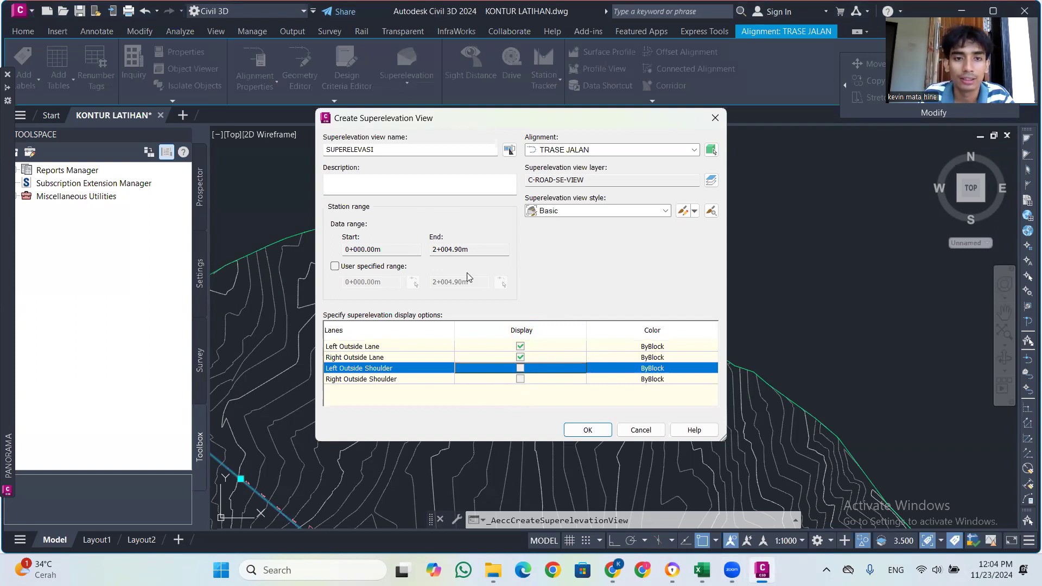
# Name the superelevation view SUPERELEVASI and keep TRASE JALAN as its alignment
pyautogui.click(411, 151)
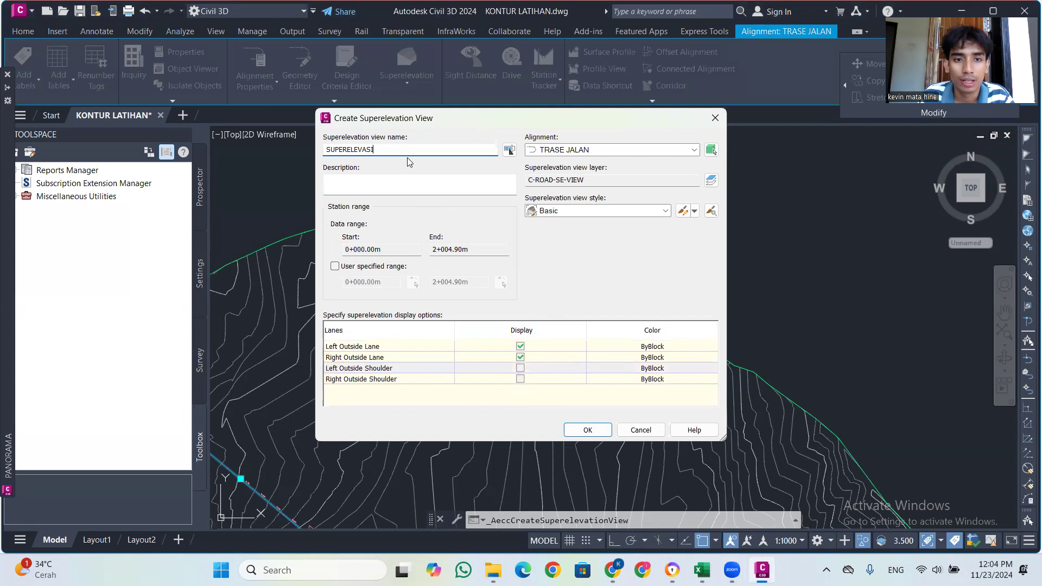
pyautogui.moveTo(405, 149); pyautogui.dragTo(331, 149)
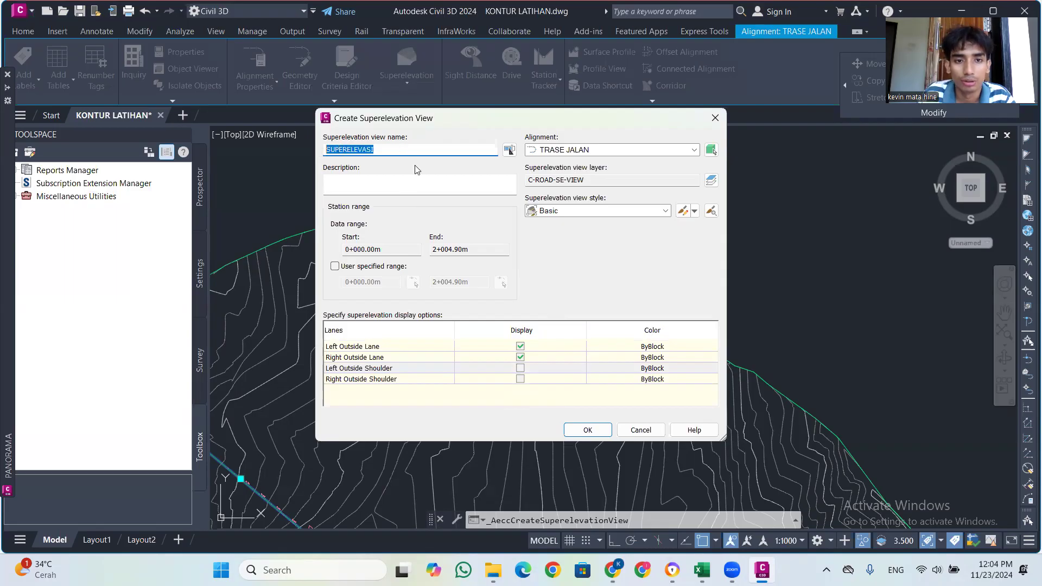
pyautogui.press('BackSpace')
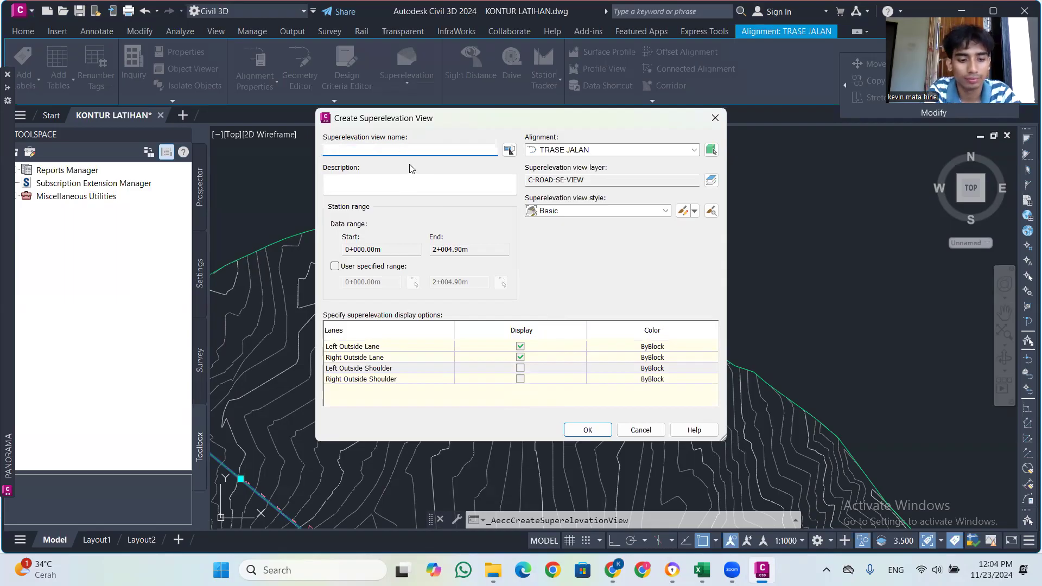
pyautogui.write('SUPERELEVASI')
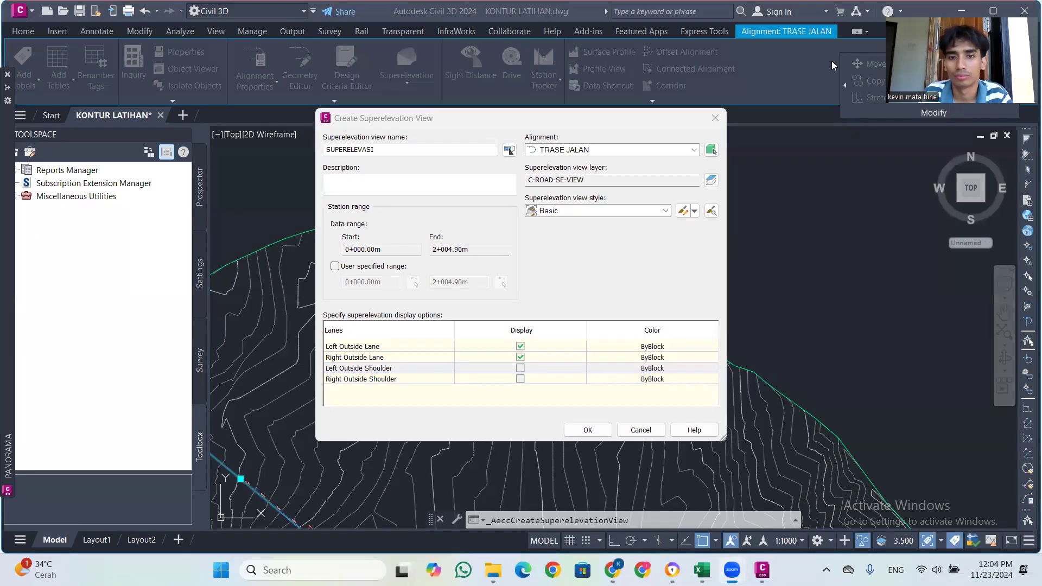
pyautogui.click(661, 153)
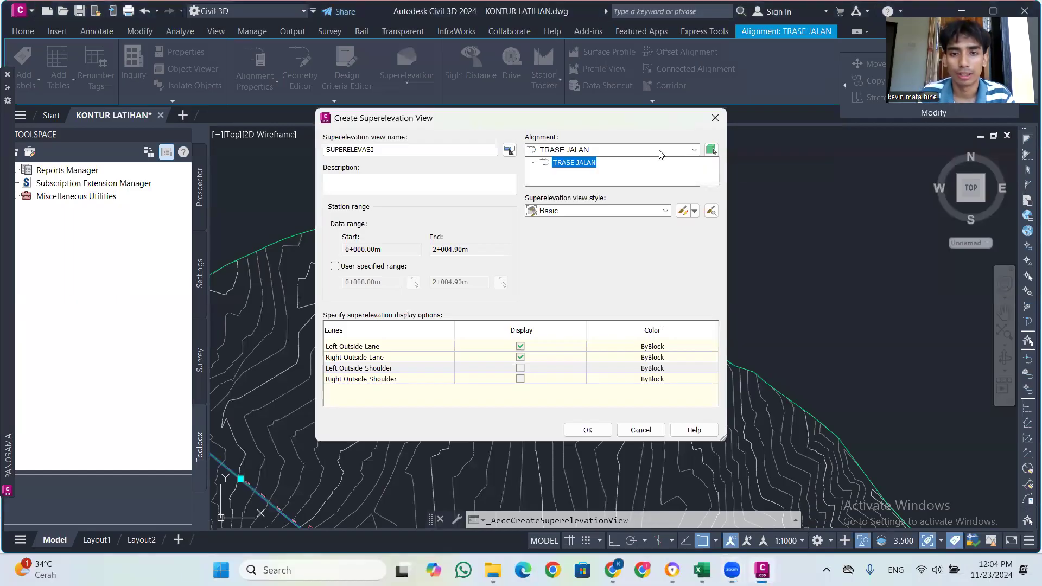
pyautogui.click(666, 154)
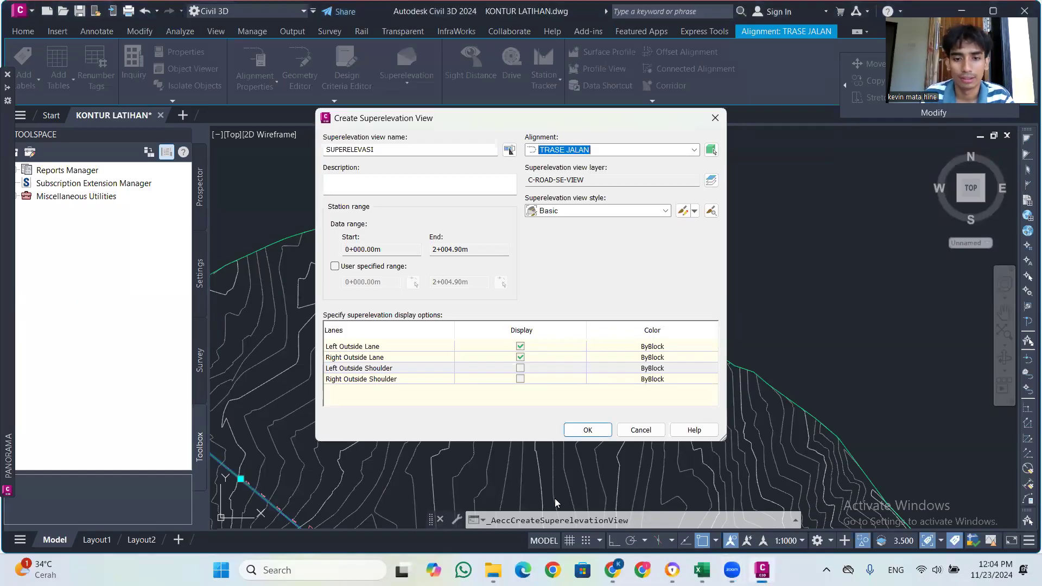
# Accept the view settings and place the superelevation view in the empty area just northeast of the contour surface
pyautogui.click(587, 432)
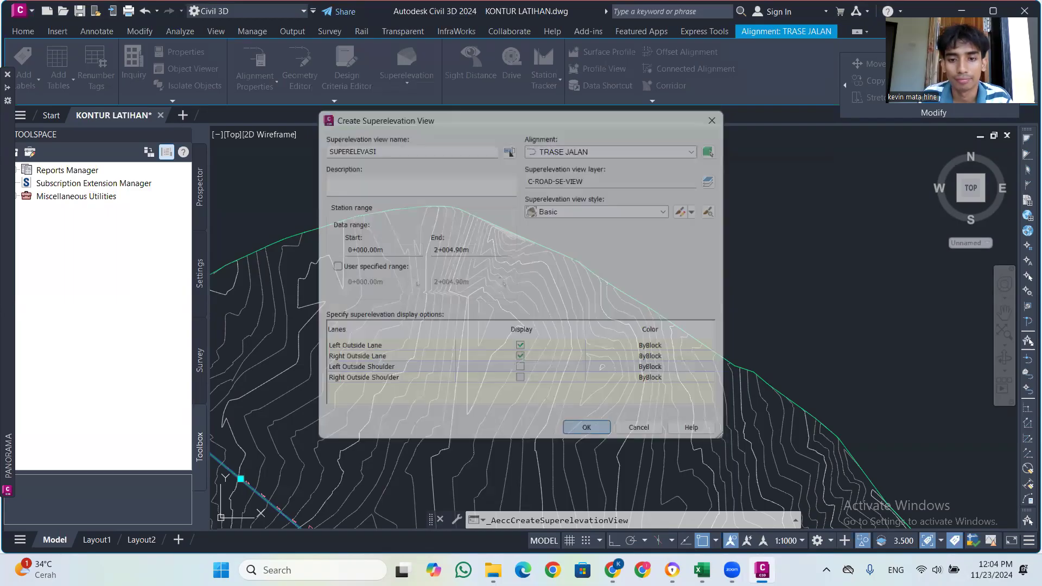
pyautogui.scroll(-4, 597, 380)
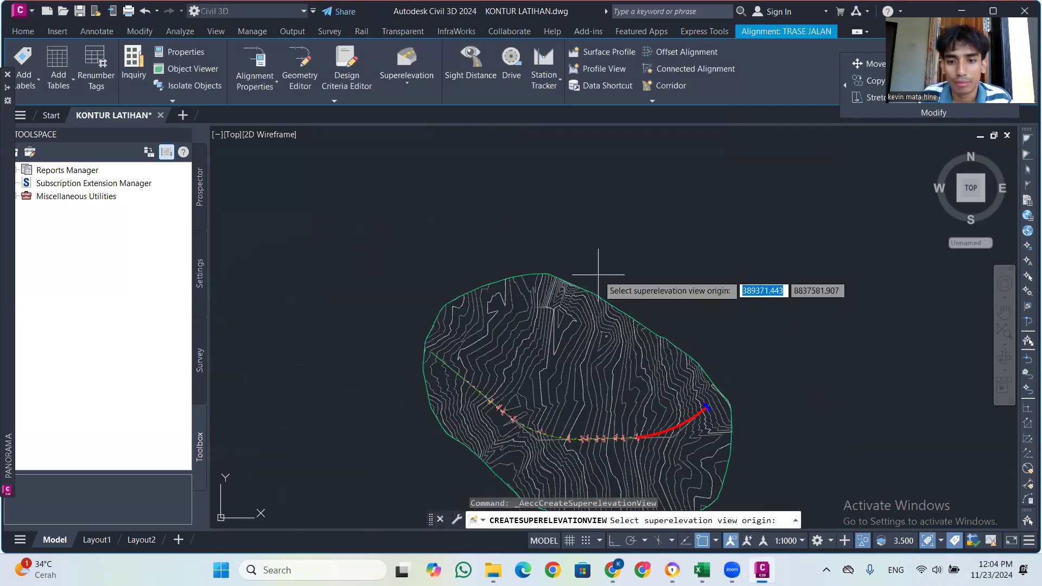
pyautogui.scroll(2, 598, 271)
pyautogui.scroll(-4, 600, 247)
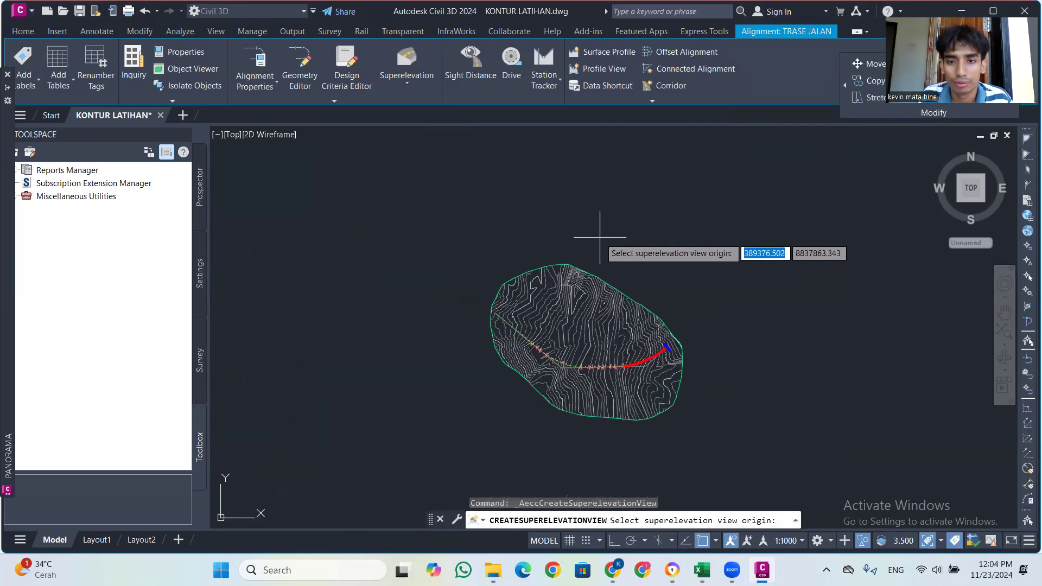
pyautogui.scroll(2, 600, 237)
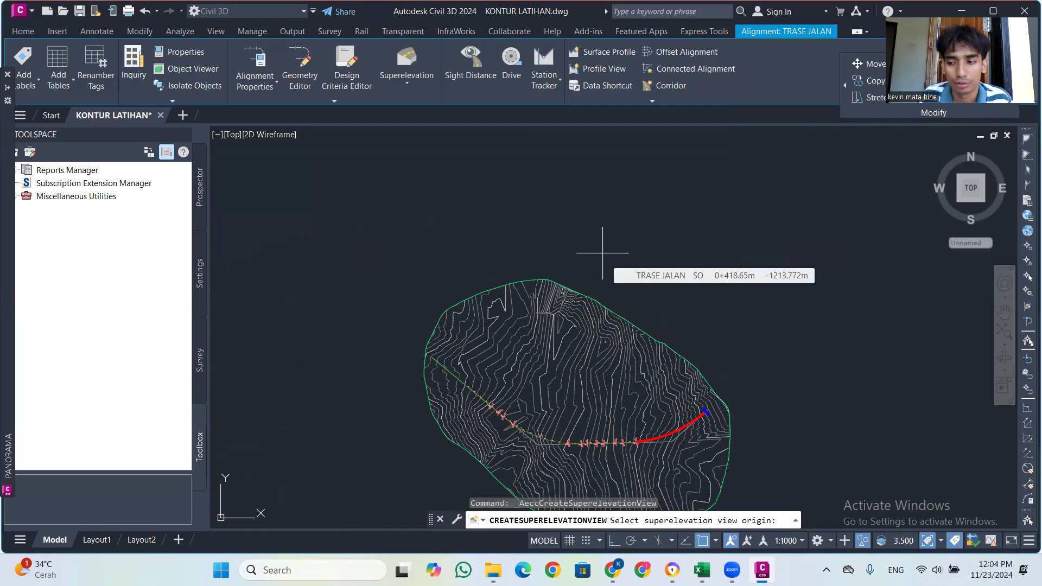
pyautogui.click(603, 252)
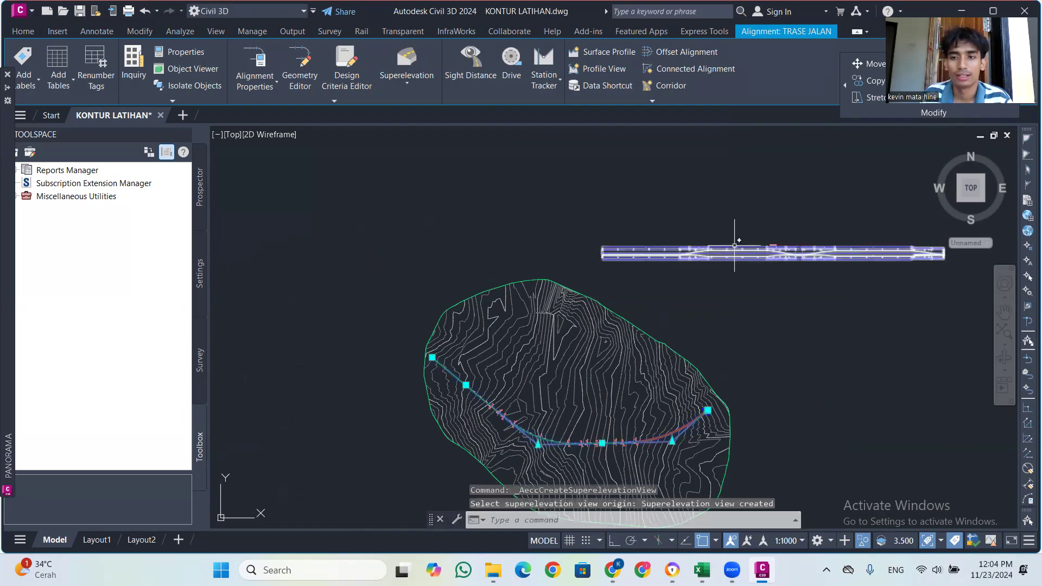
# Examine the lane slope lines, stations and transition labels along the new superelevation view, checking them against the superelevation table
pyautogui.scroll(2, 738, 246)
pyautogui.scroll(-2, 738, 246)
pyautogui.scroll(5, 803, 245)
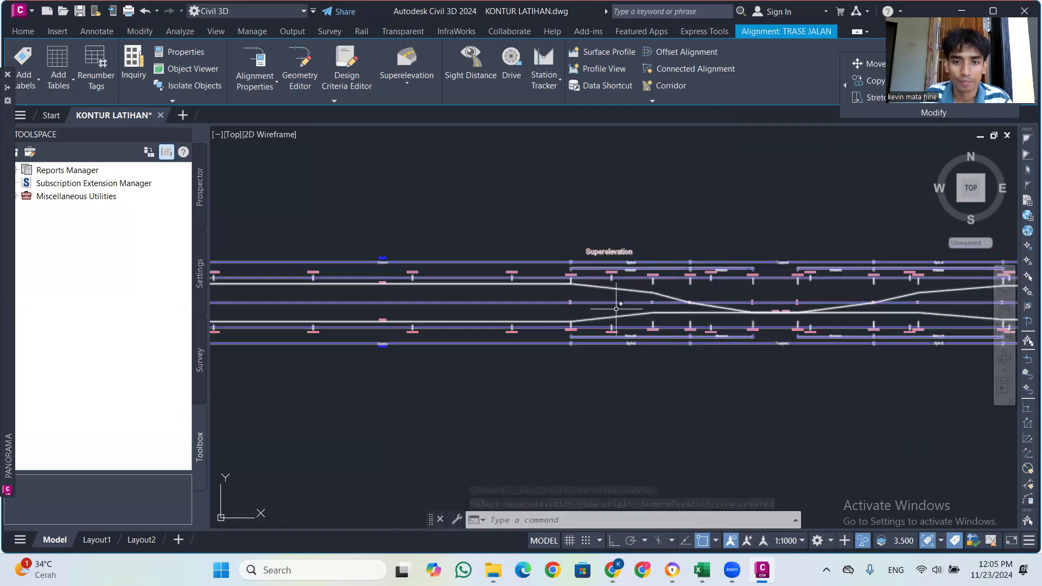
pyautogui.moveTo(436, 405); pyautogui.dragTo(436, 405, button='middle')
pyautogui.scroll(5, 496, 342)
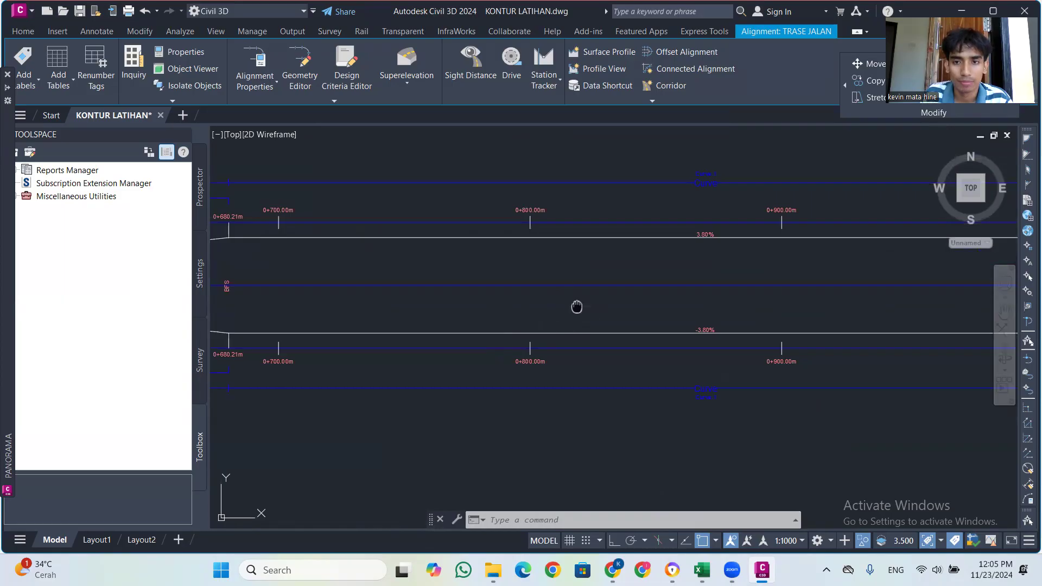
pyautogui.scroll(-6, 577, 305)
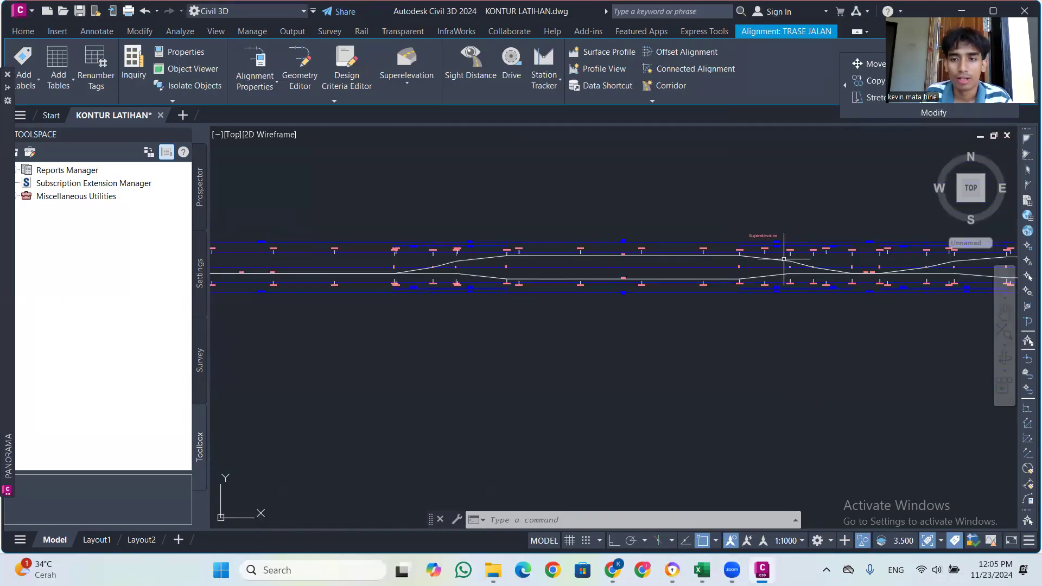
pyautogui.scroll(-5, 700, 245)
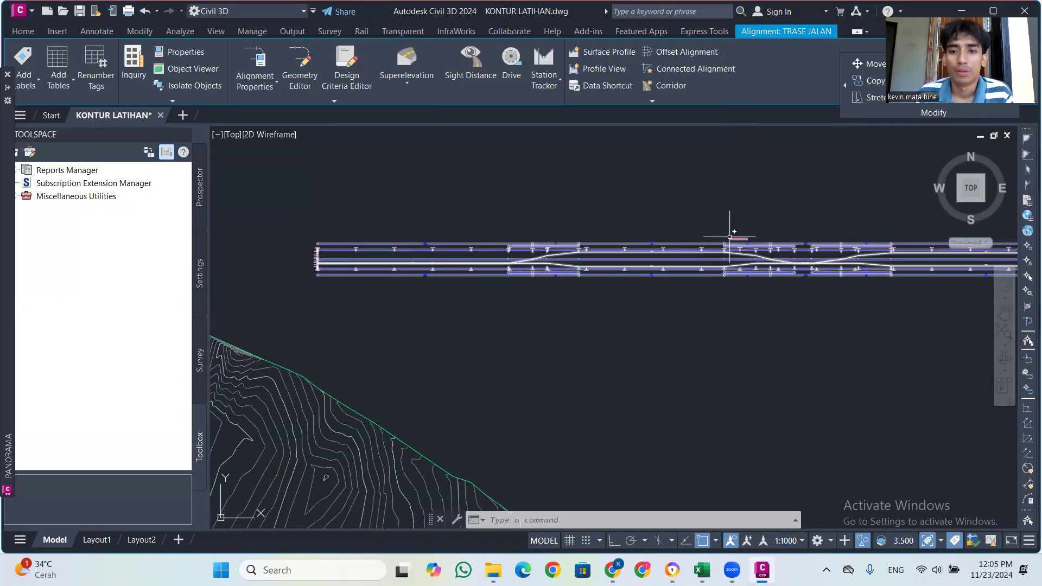
pyautogui.scroll(4, 809, 207)
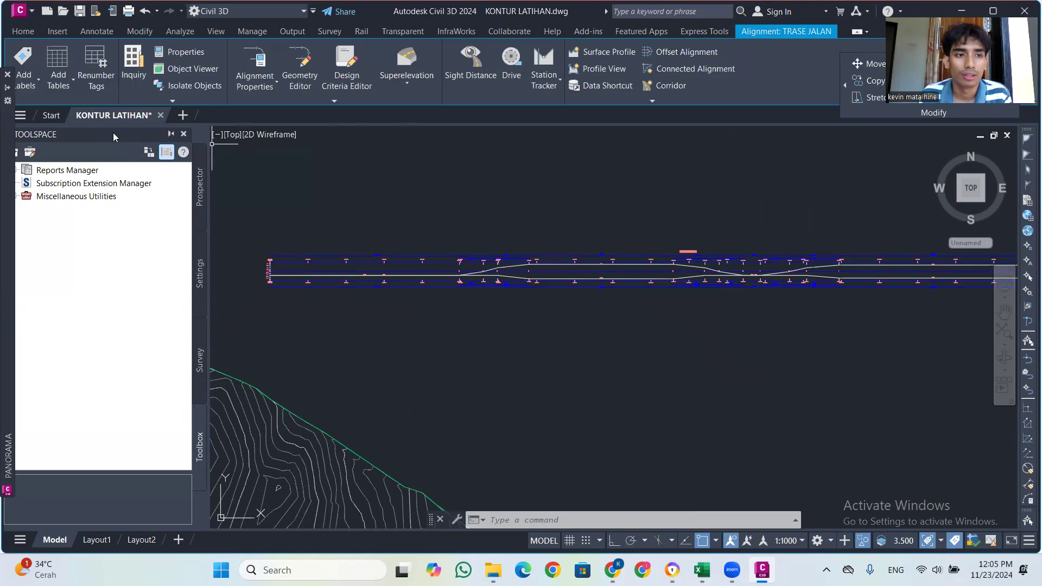
pyautogui.moveTo(8, 88)
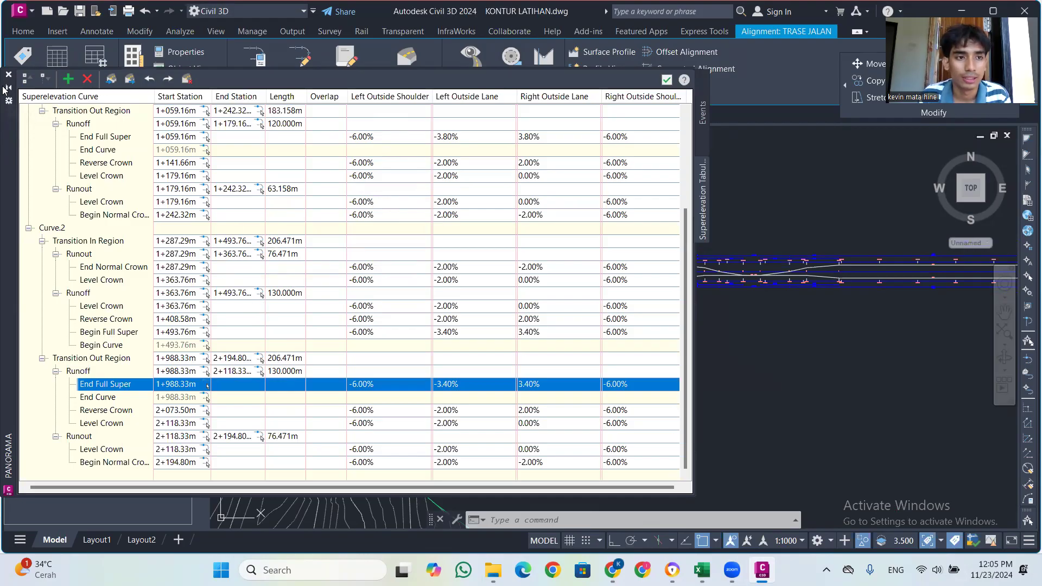
pyautogui.scroll(3, 481, 280)
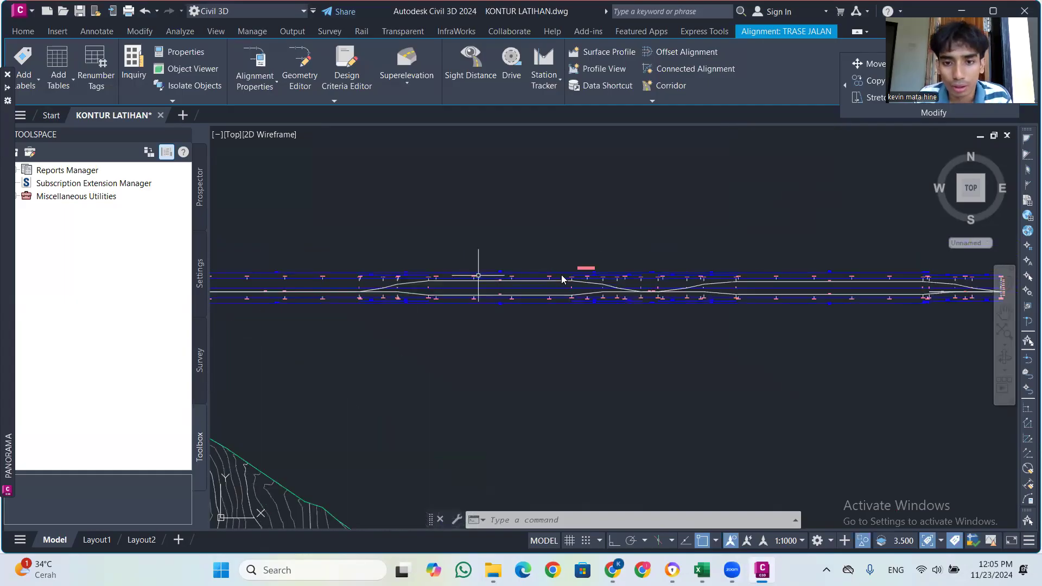
pyautogui.scroll(3, 561, 275)
pyautogui.scroll(-5, 660, 272)
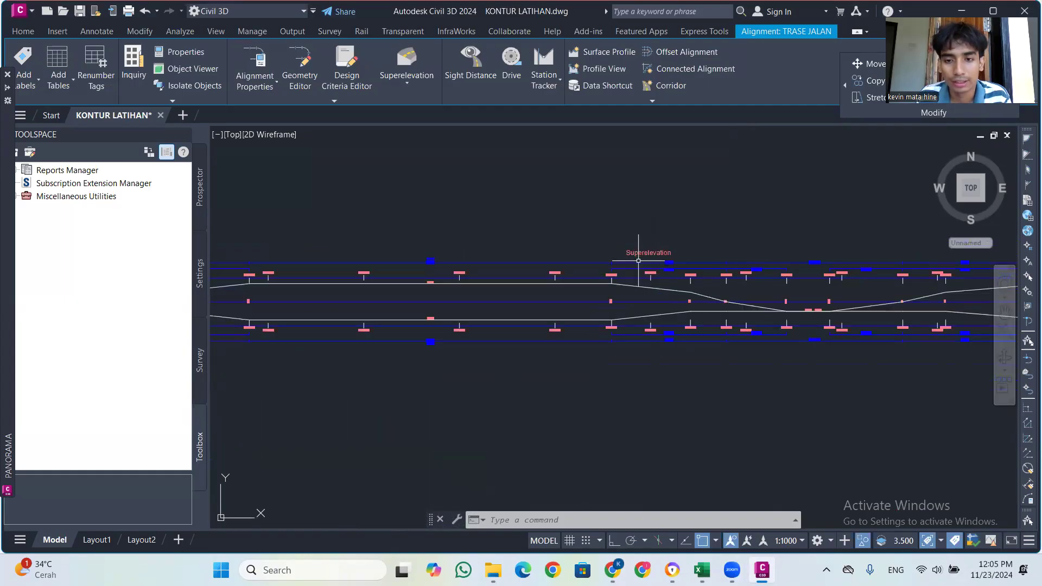
# Inspect the lane slope transitions between the two curves in the superelevation view
pyautogui.scroll(4, 786, 247)
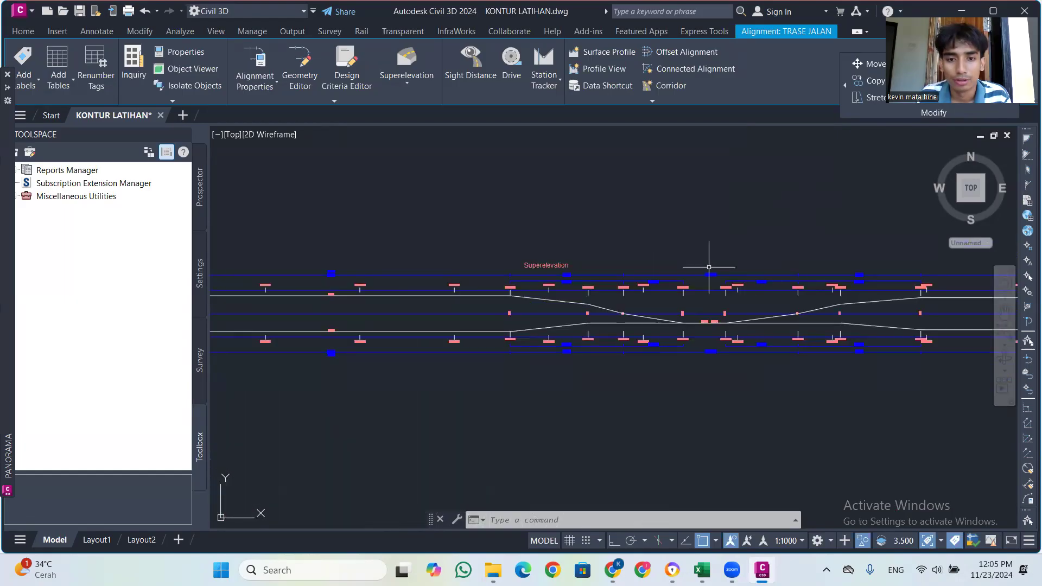
pyautogui.moveTo(548, 262)
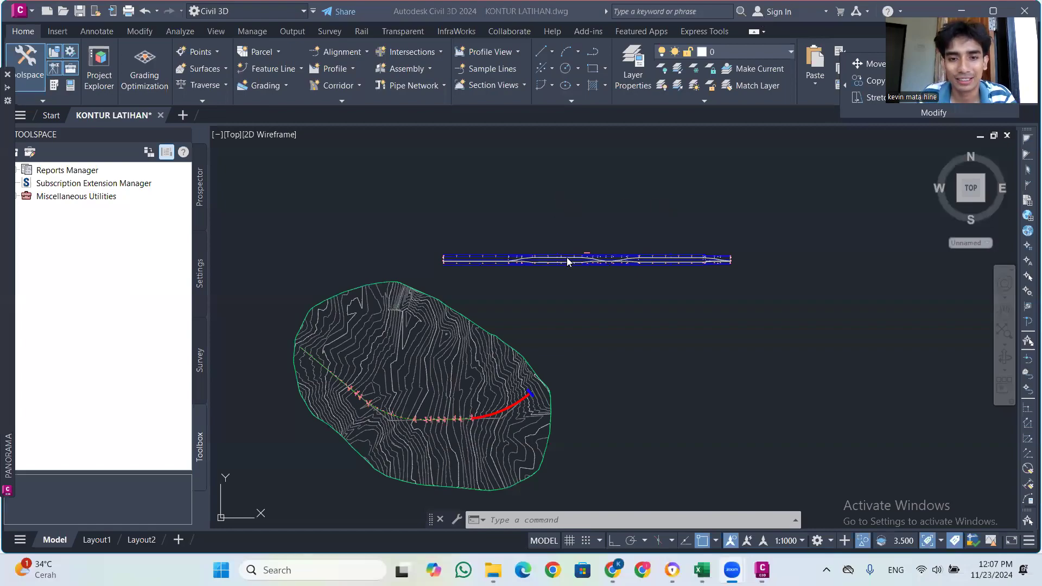
pyautogui.scroll(-4, 567, 262)
# Examine the left and right cross-slope labels and diagrams along the TRASE JALAN alignment, from the first curve's exit spiral to the second curve's entry spiral
pyautogui.scroll(8, 521, 322)
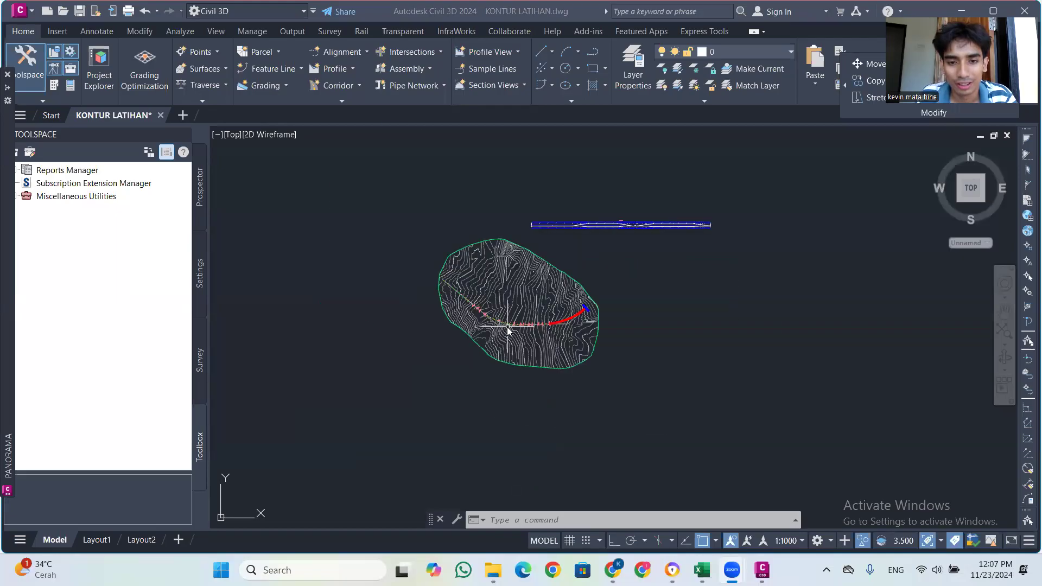
pyautogui.scroll(5, 549, 307)
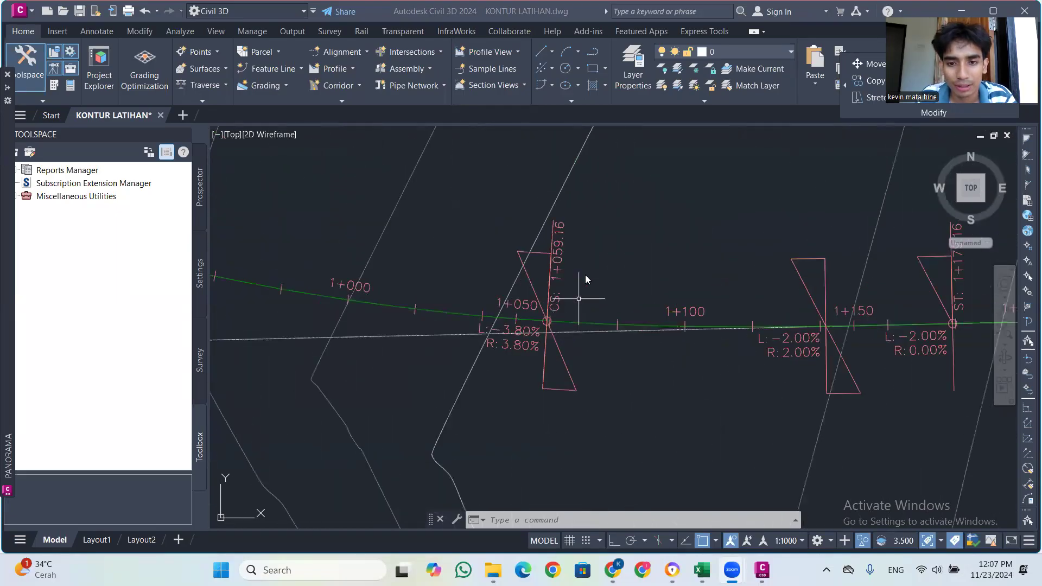
pyautogui.scroll(-4, 589, 274)
pyautogui.scroll(4, 586, 271)
pyautogui.scroll(-4, 586, 271)
pyautogui.scroll(-2, 587, 269)
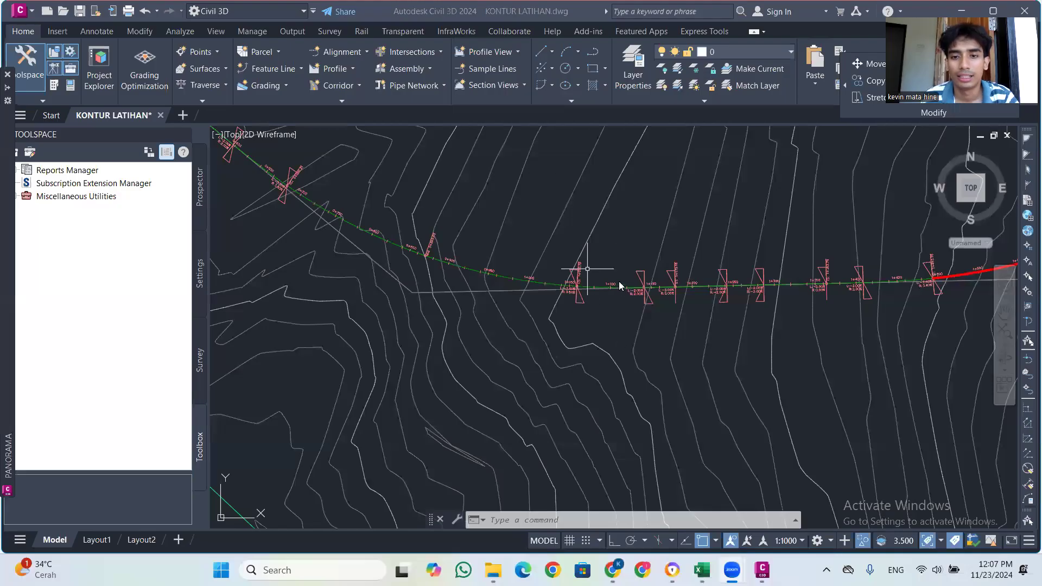
pyautogui.scroll(8, 673, 290)
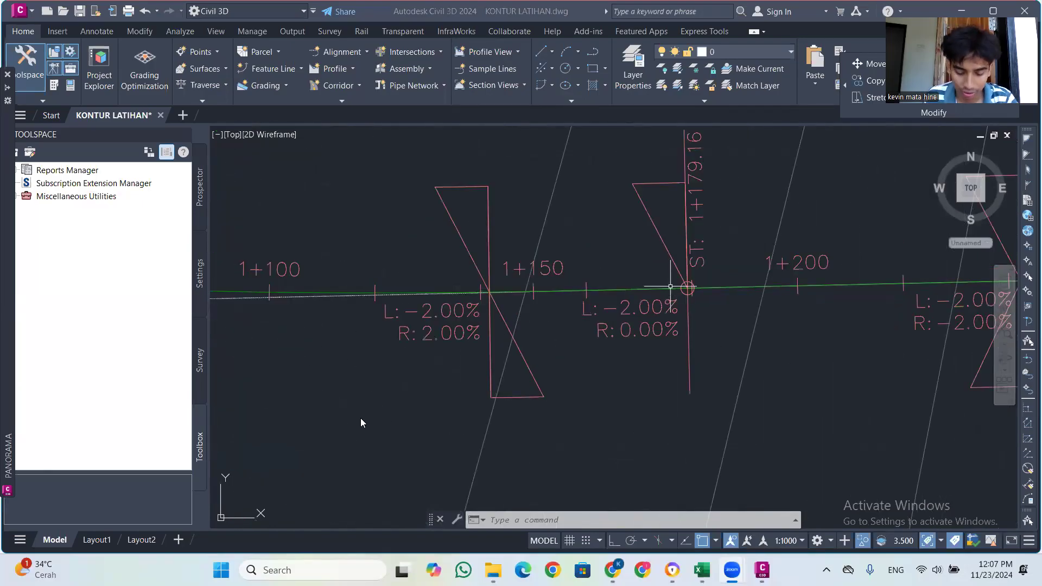
pyautogui.scroll(-6, 461, 318)
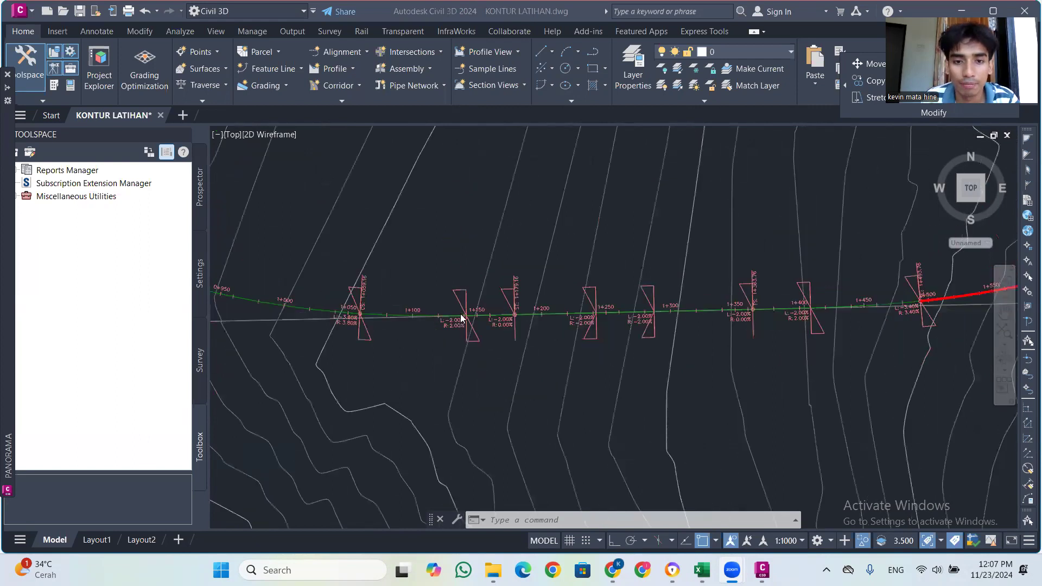
pyautogui.scroll(4, 464, 318)
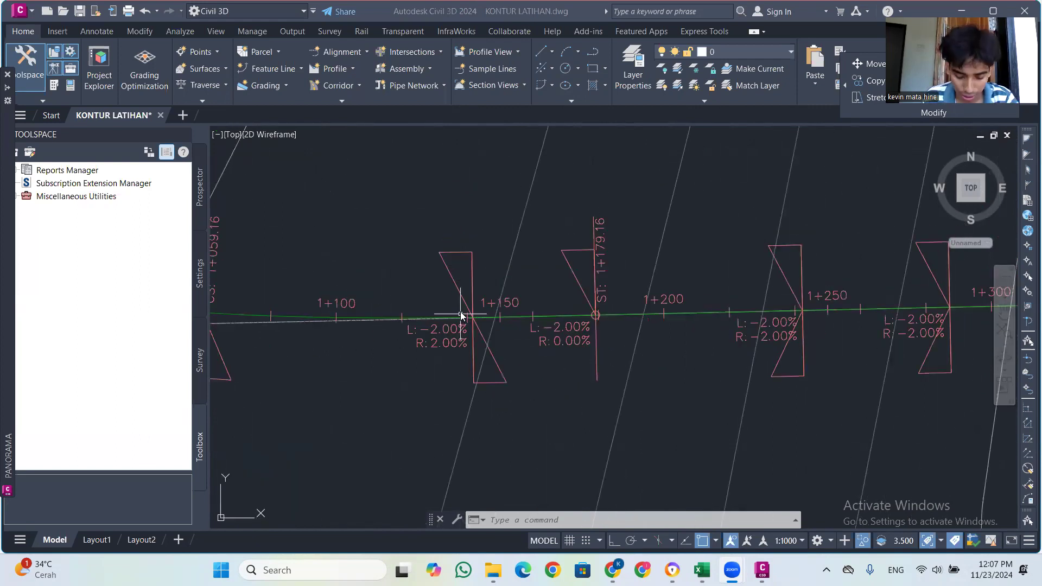
pyautogui.scroll(-5, 462, 316)
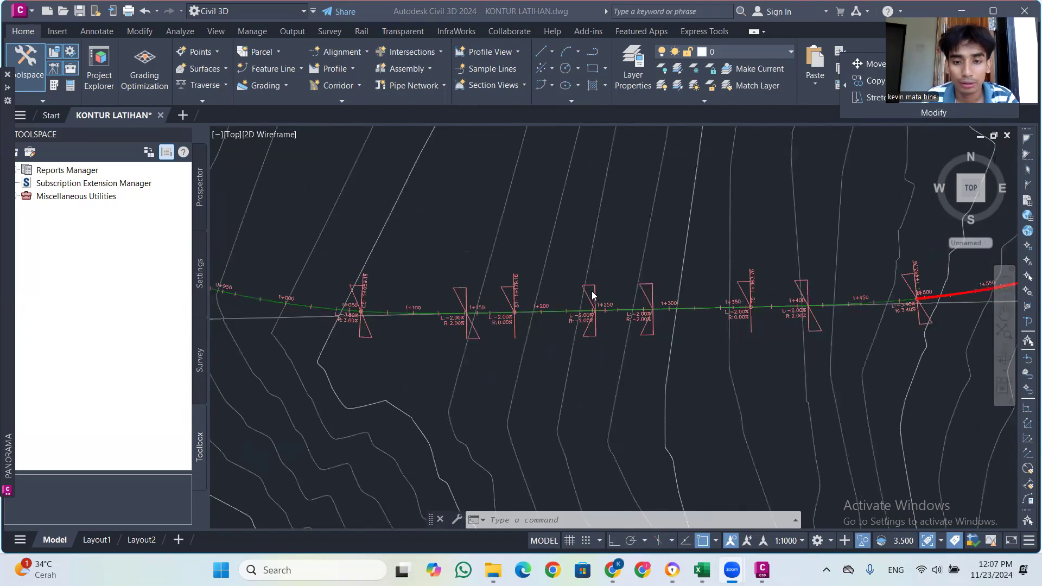
pyautogui.scroll(2, 516, 309)
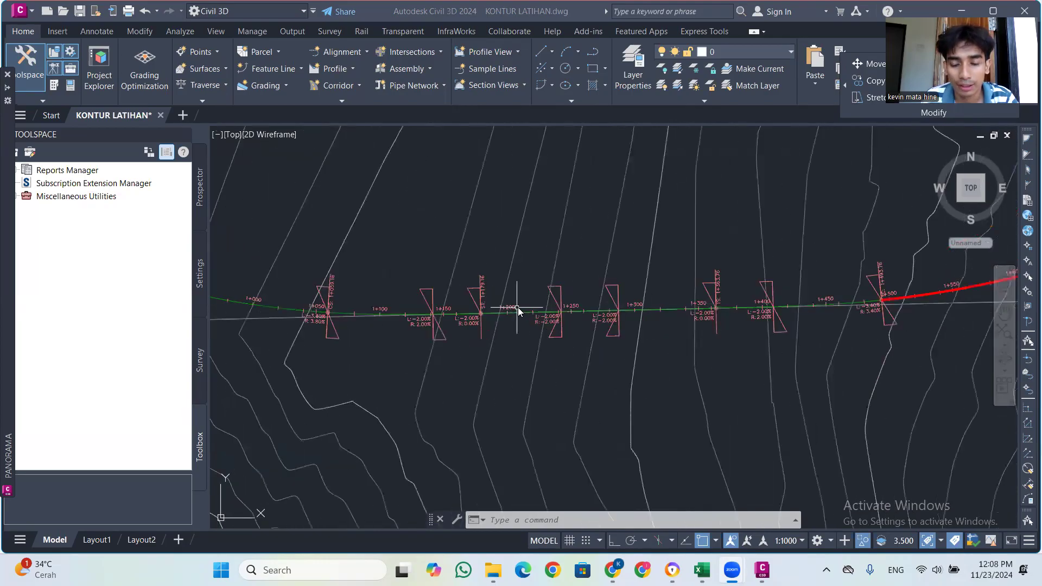
pyautogui.scroll(3, 517, 307)
pyautogui.scroll(-2, 845, 257)
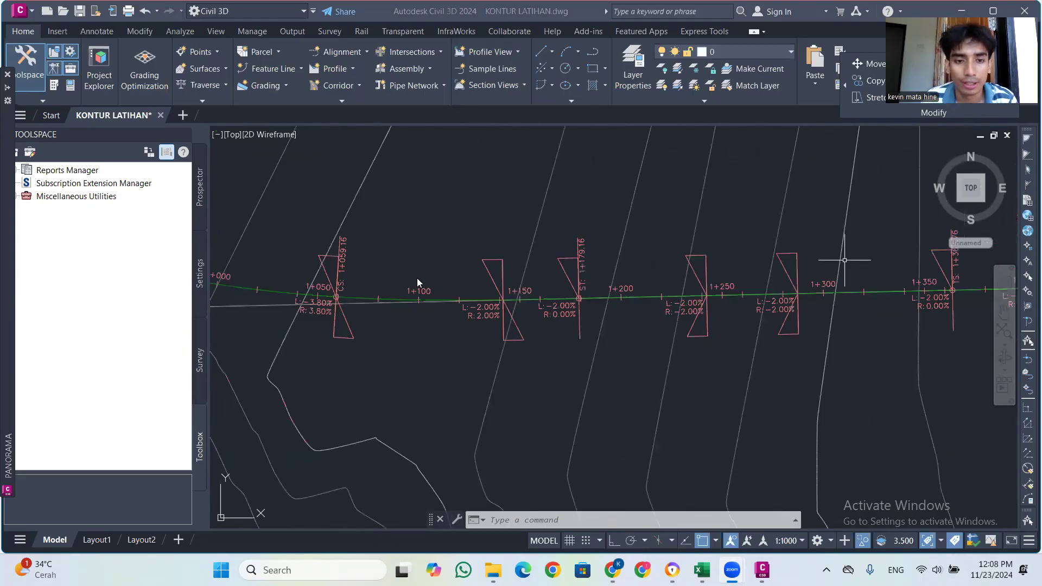
pyautogui.scroll(-2, 418, 279)
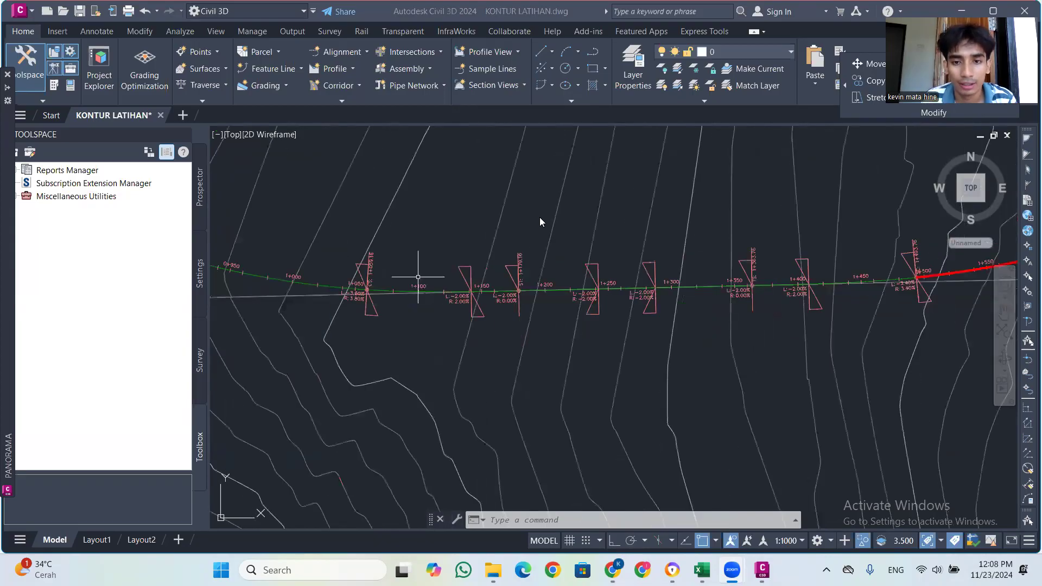
pyautogui.scroll(1, 558, 203)
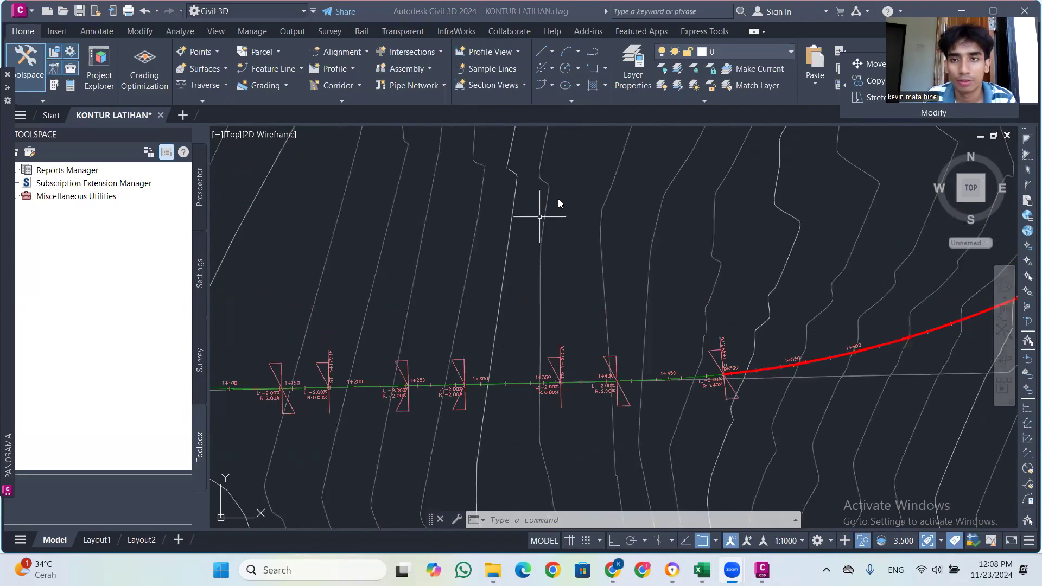